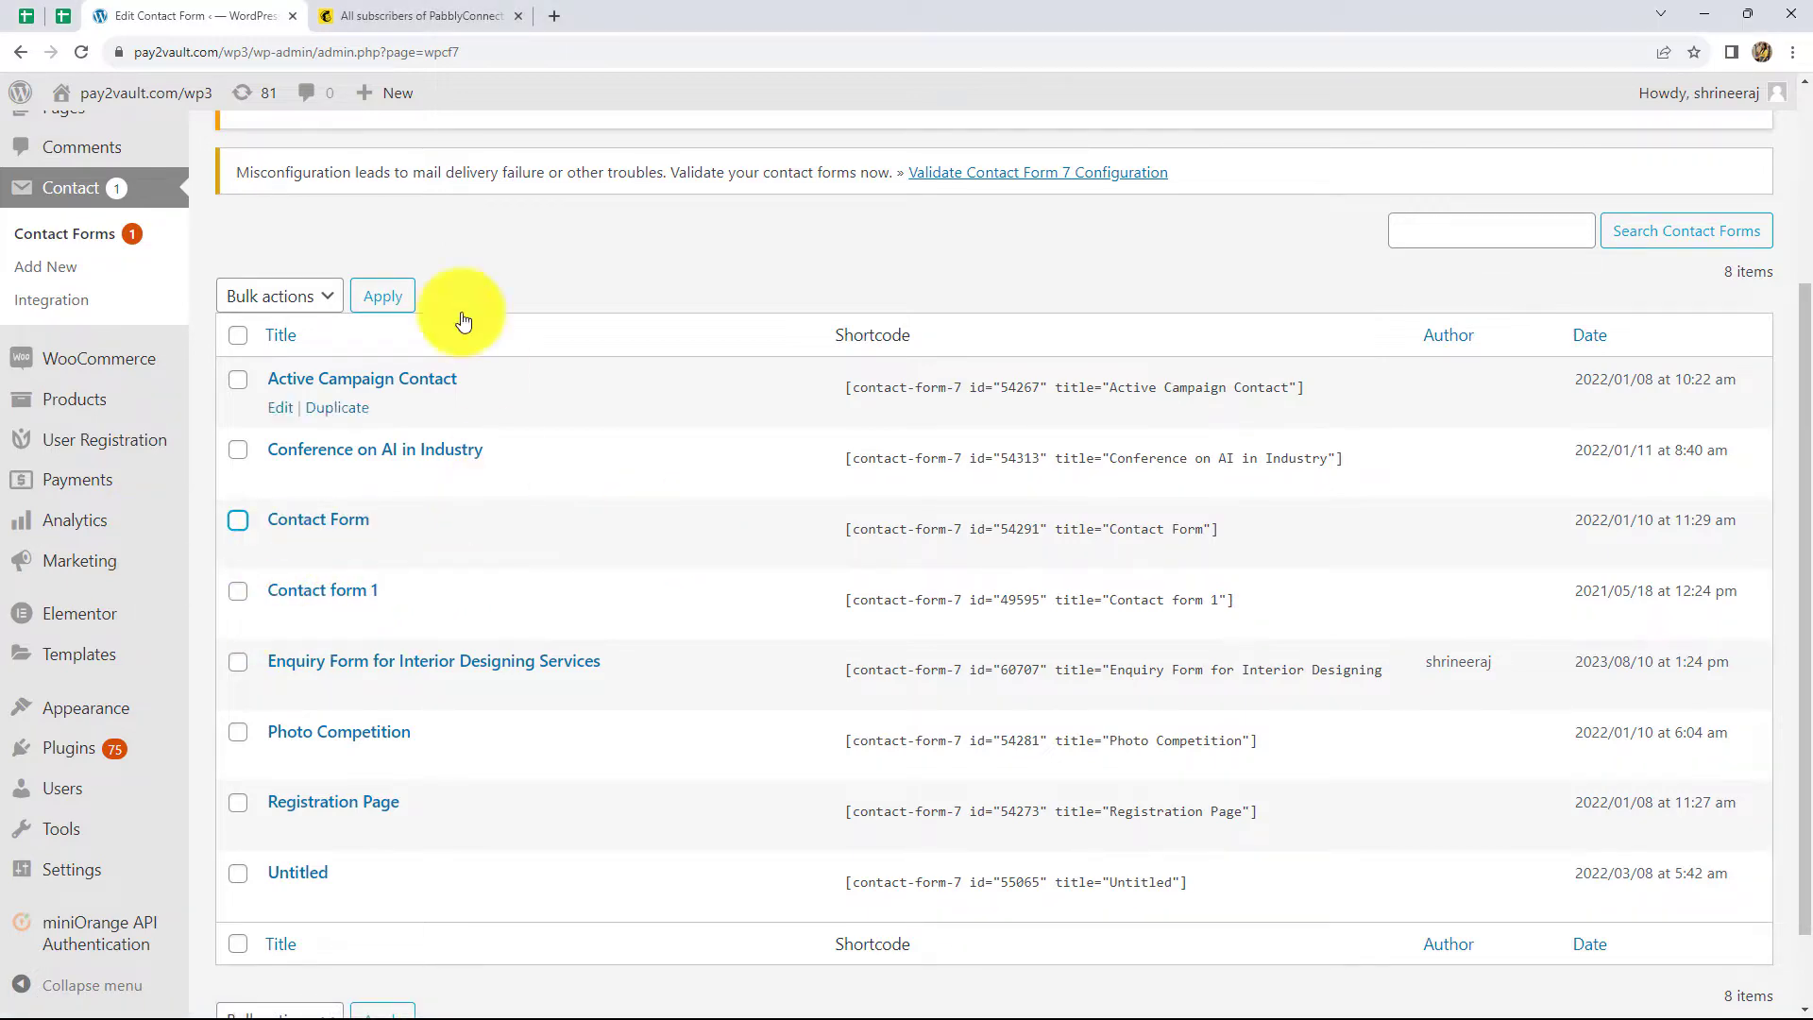
Step: Go to pabbly.com/connect in a new browser tab
{"action": "left_click", "coordinate": [397, 15]}
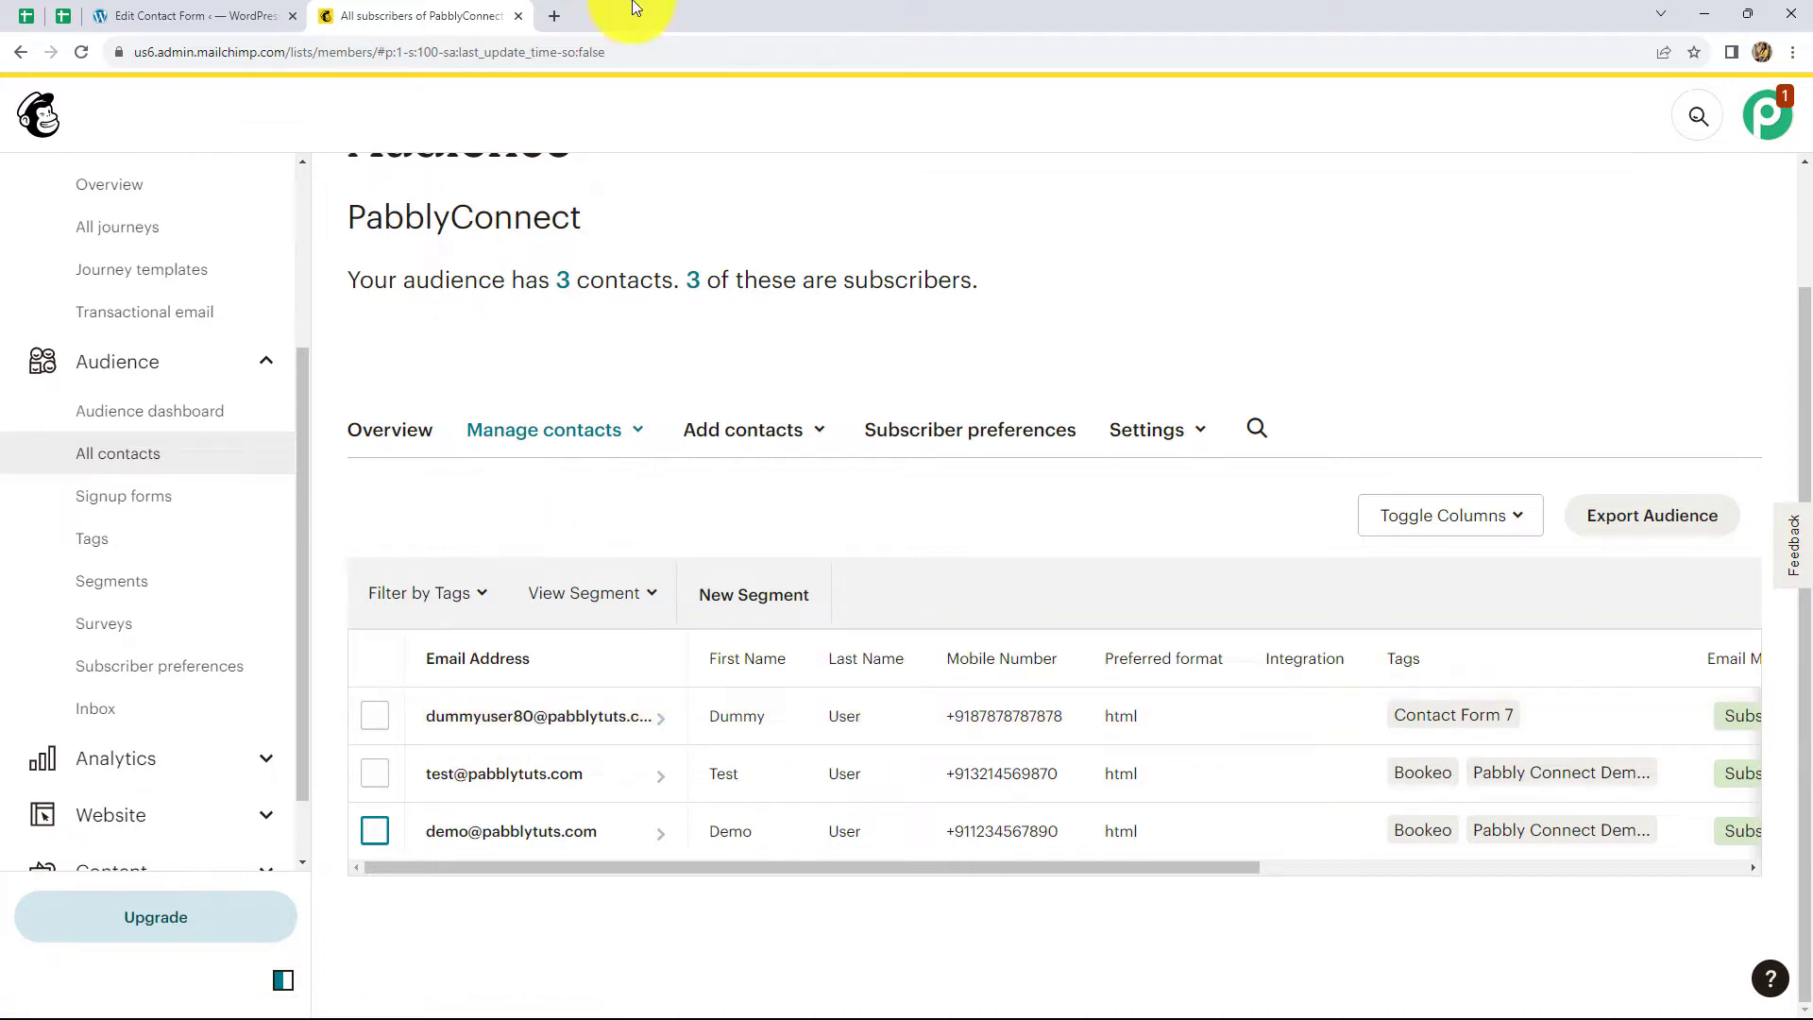
{"action": "left_click", "coordinate": [554, 15]}
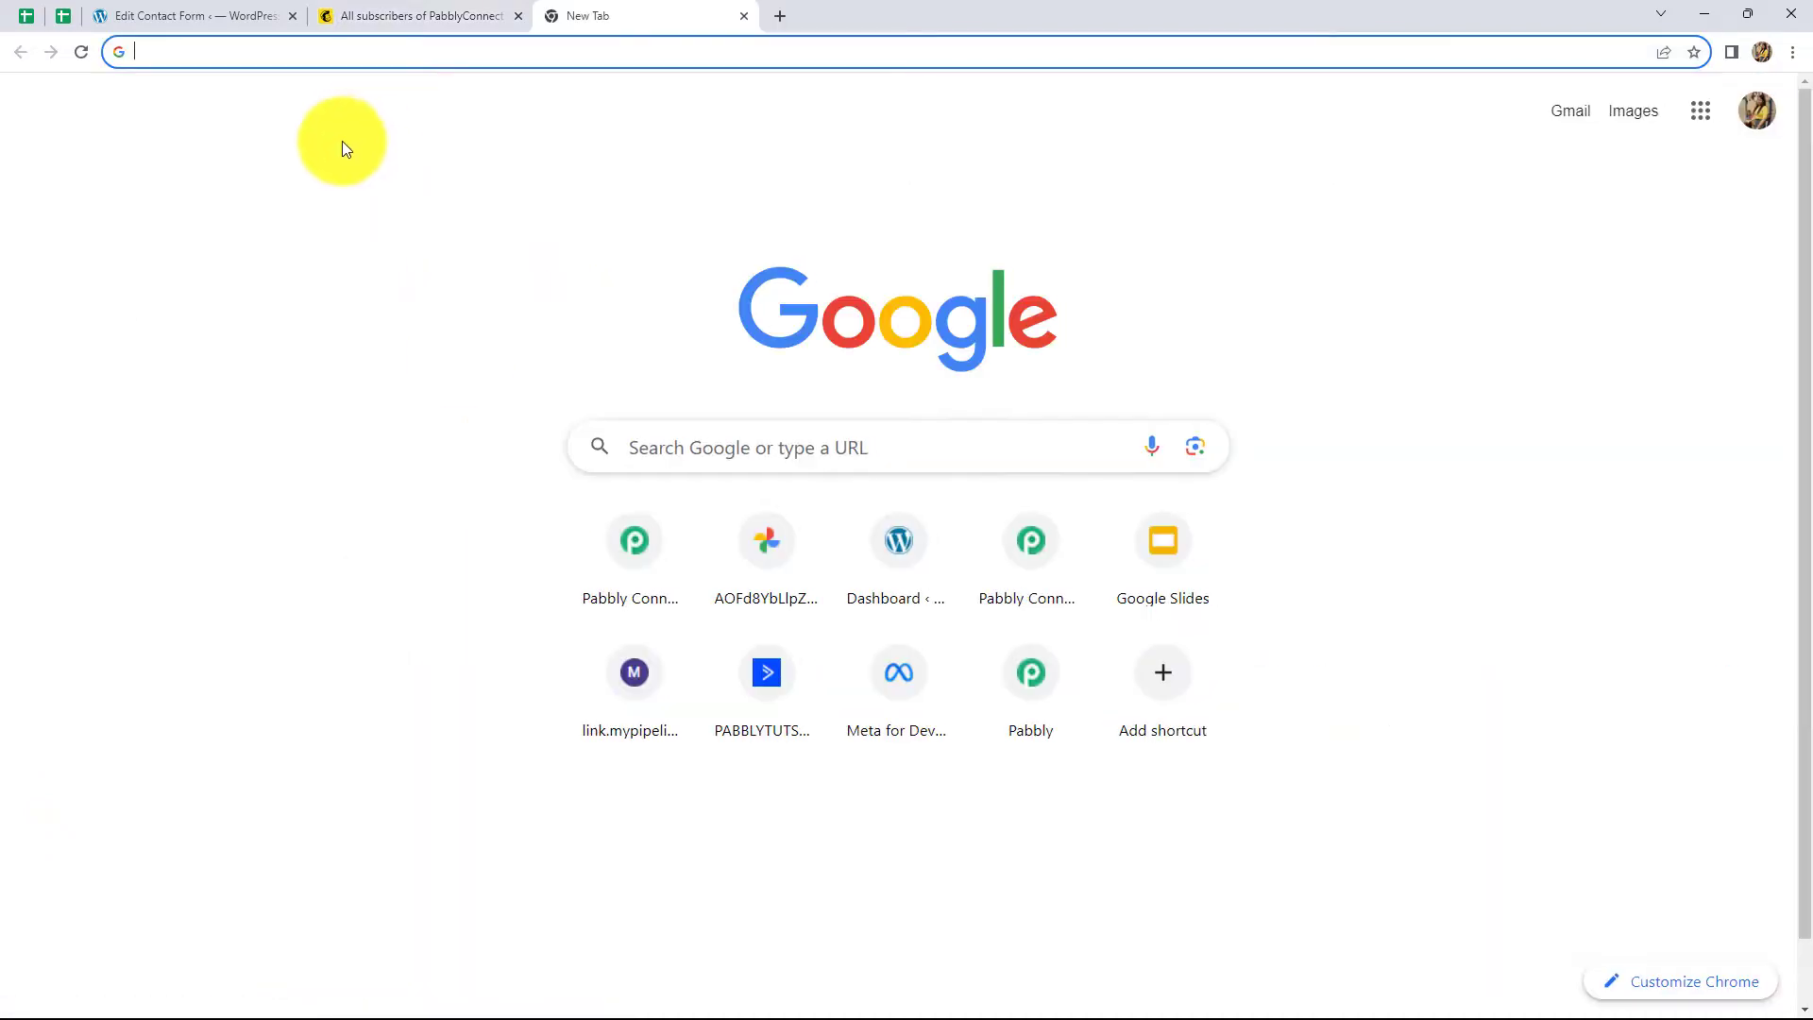
{"action": "left_click", "coordinate": [265, 55]}
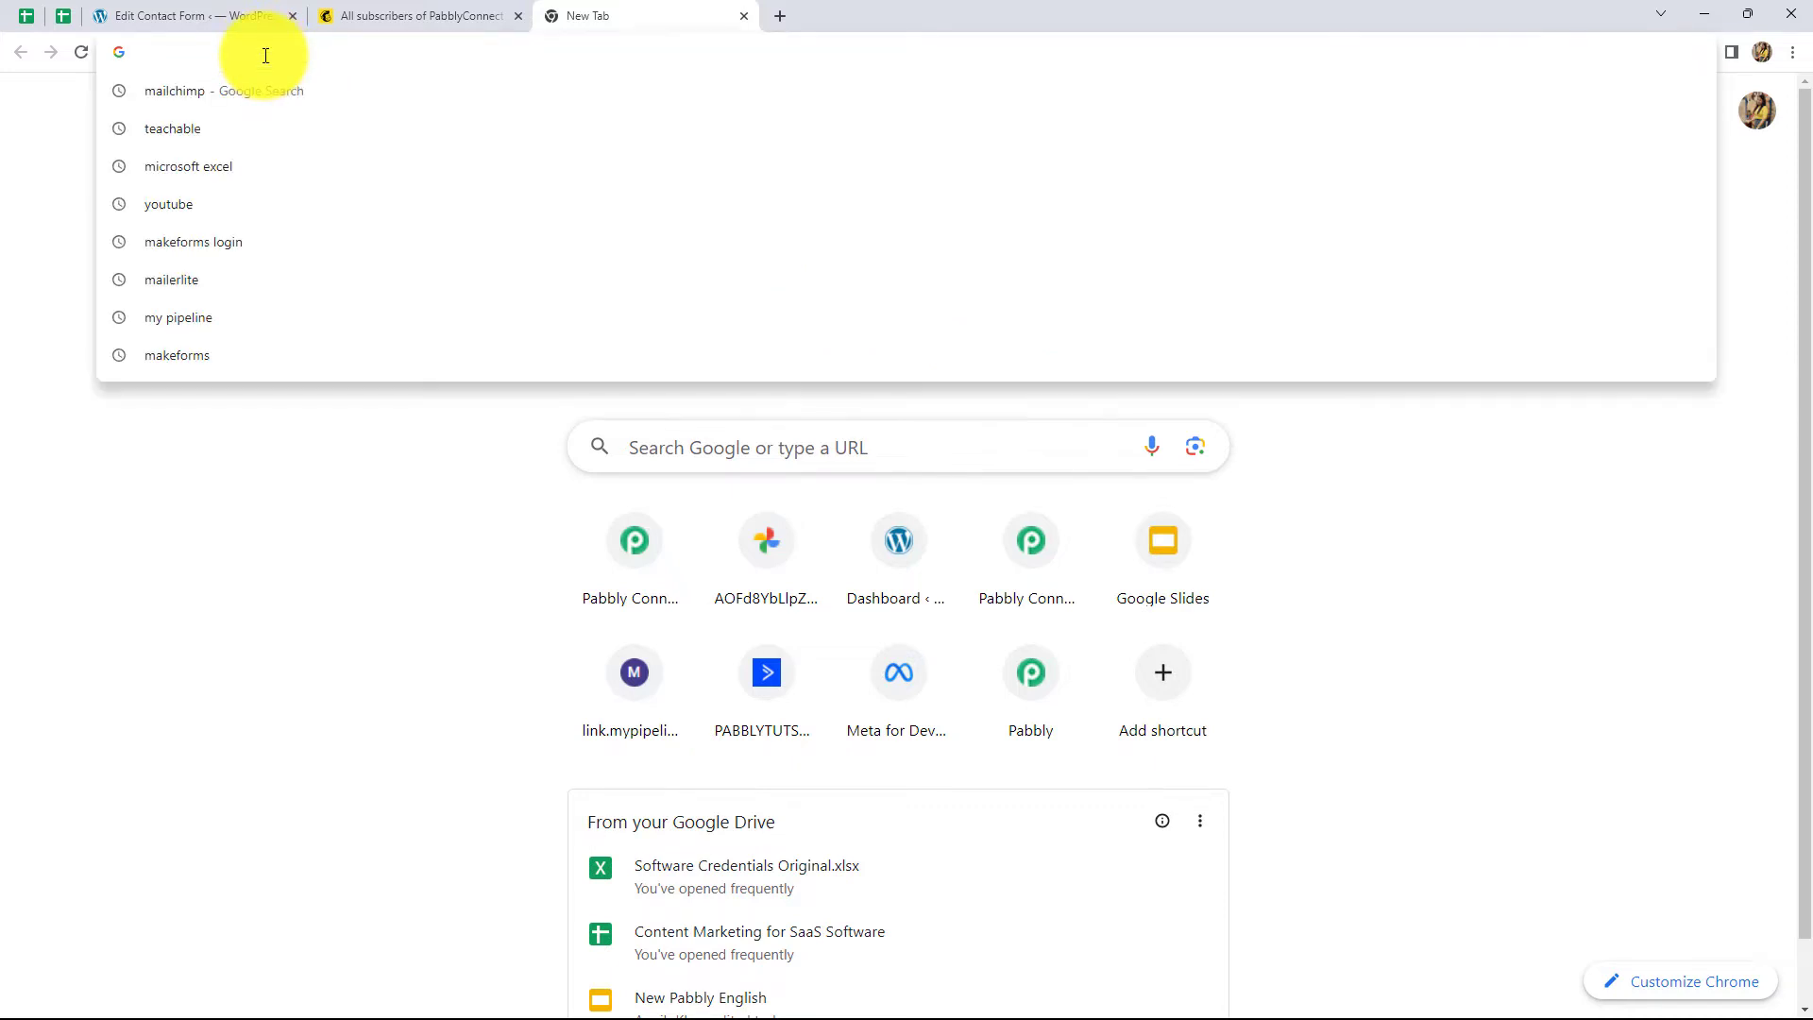
{"action": "type", "text": "pabbly.com/connect"}
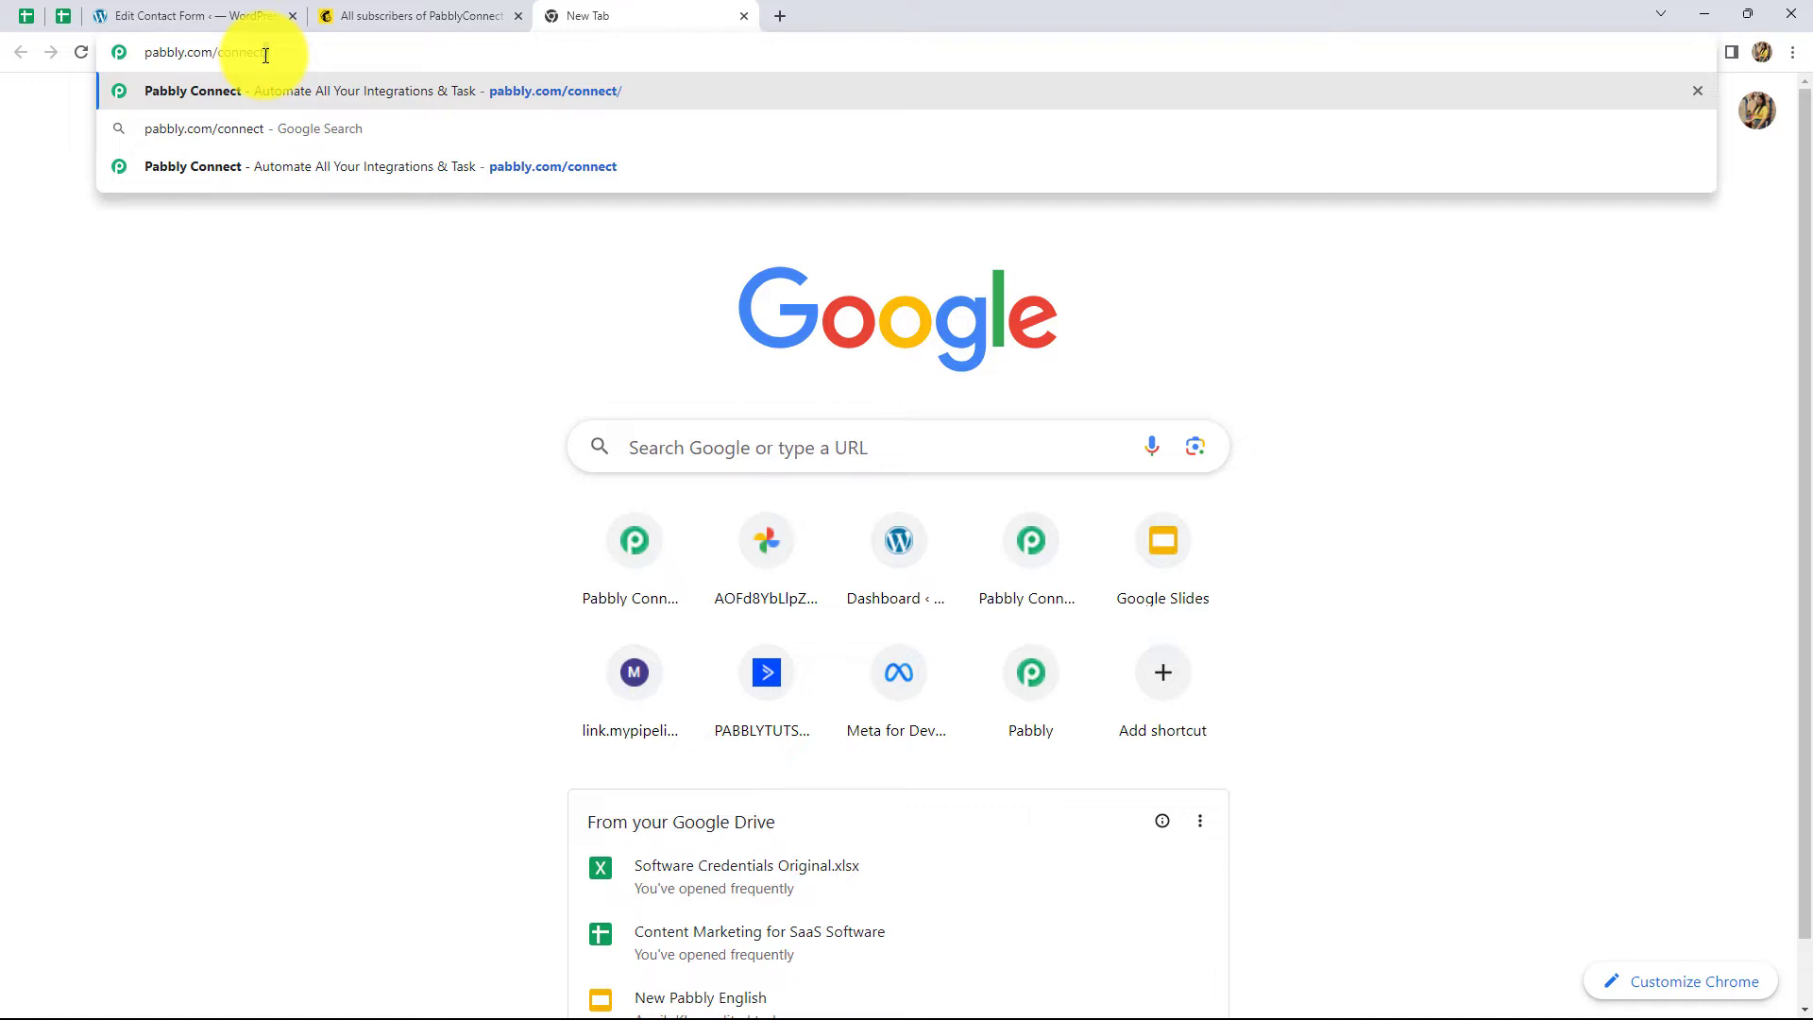
{"action": "key", "text": "Return"}
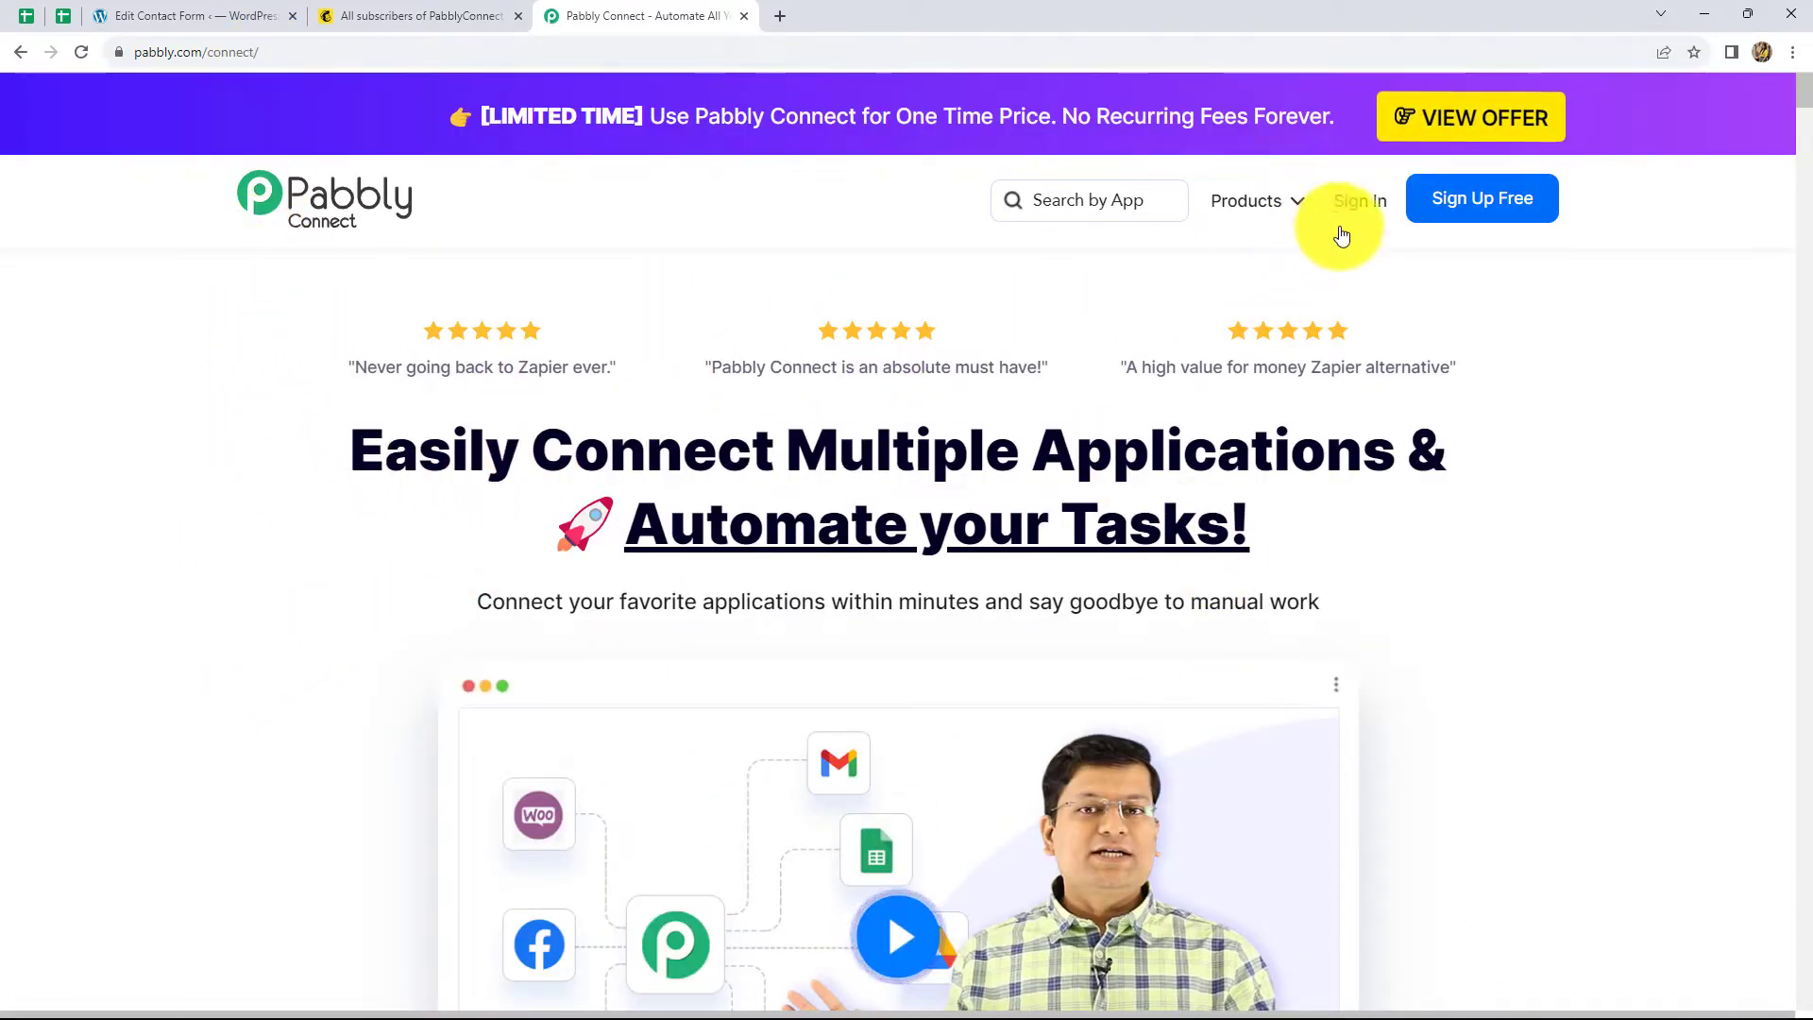
Step: Sign in to the existing Pabbly account and access Pabbly Connect
{"action": "left_click", "coordinate": [1711, 251]}
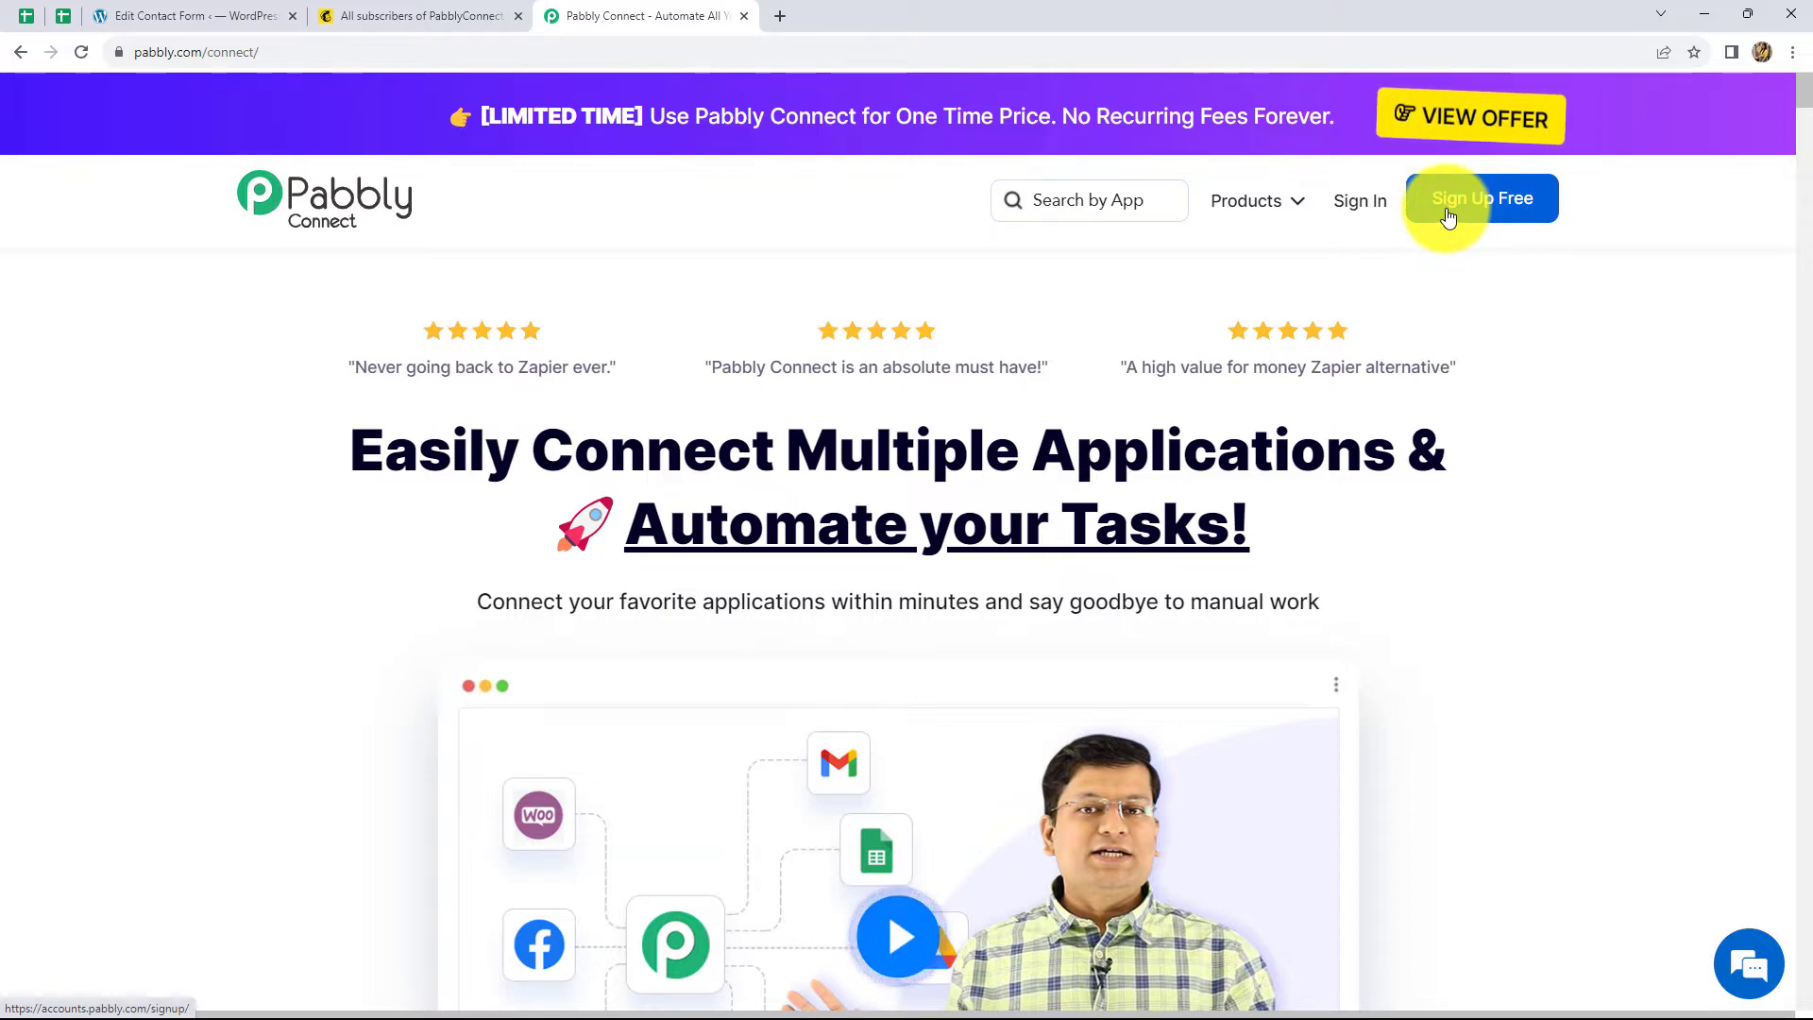
{"action": "left_click", "coordinate": [1354, 210]}
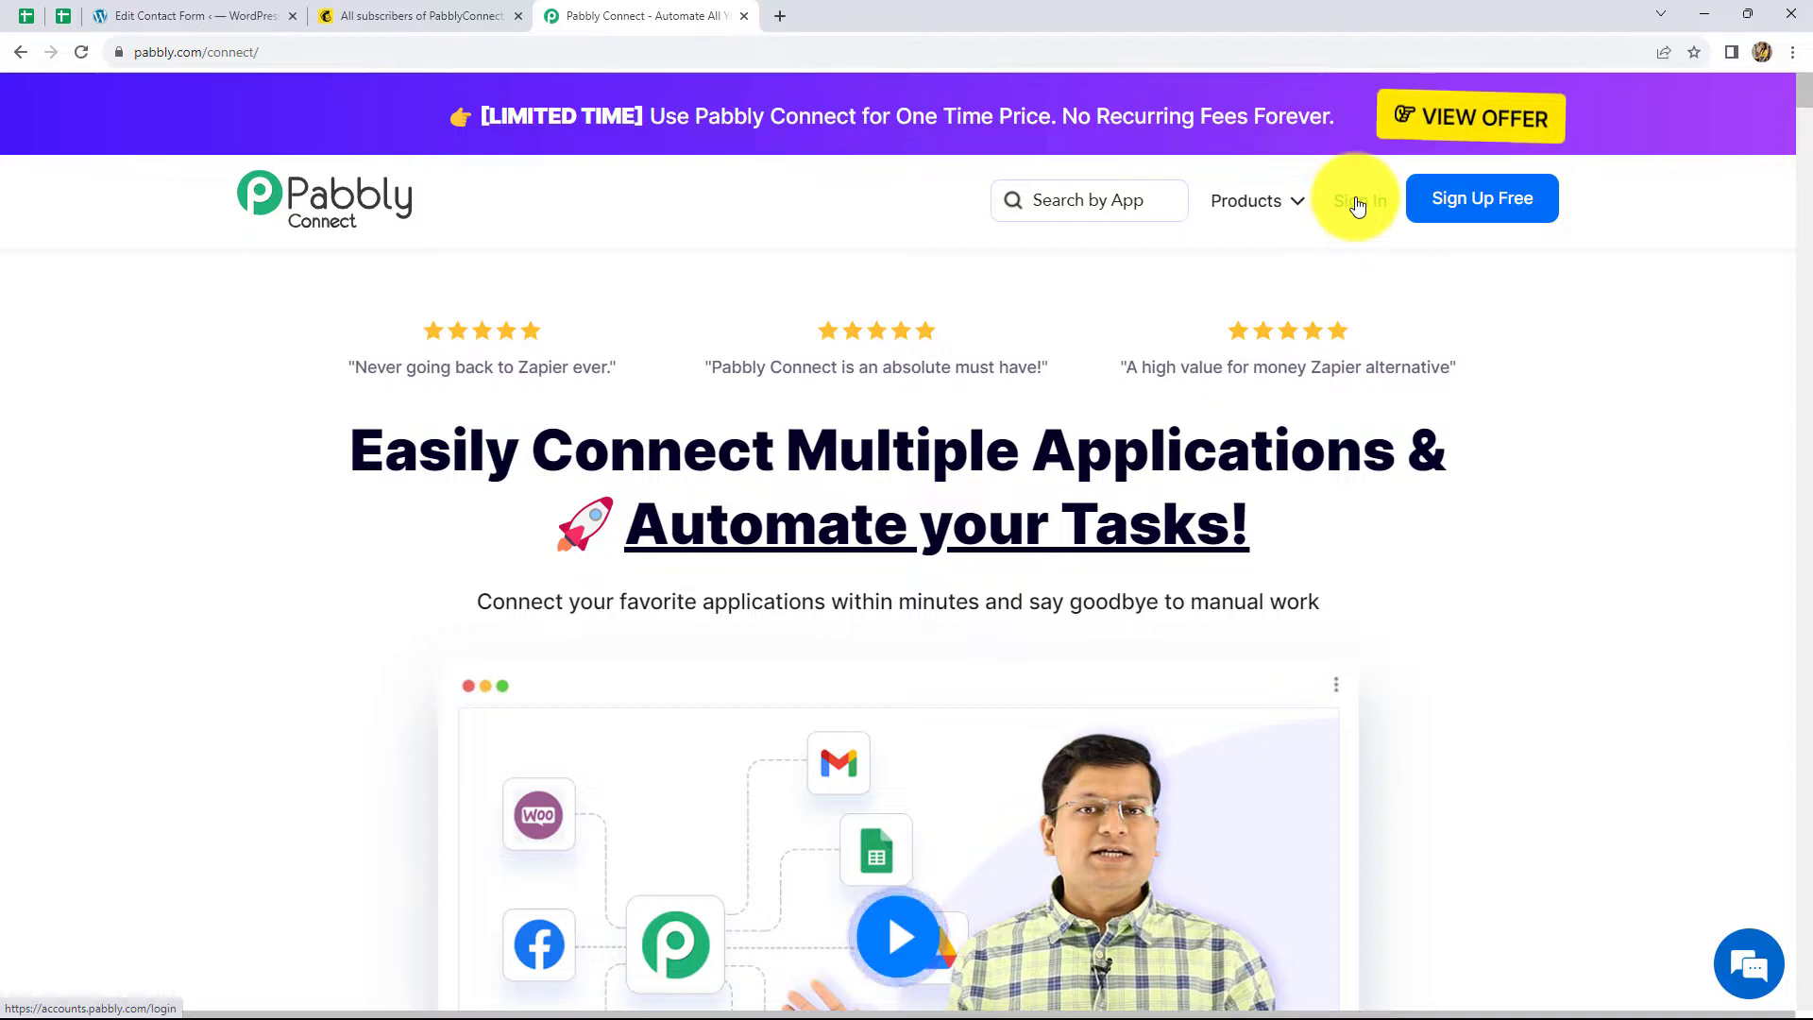
{"action": "scroll", "coordinate": [1266, 585], "scroll_direction": "down", "scroll_amount": 3}
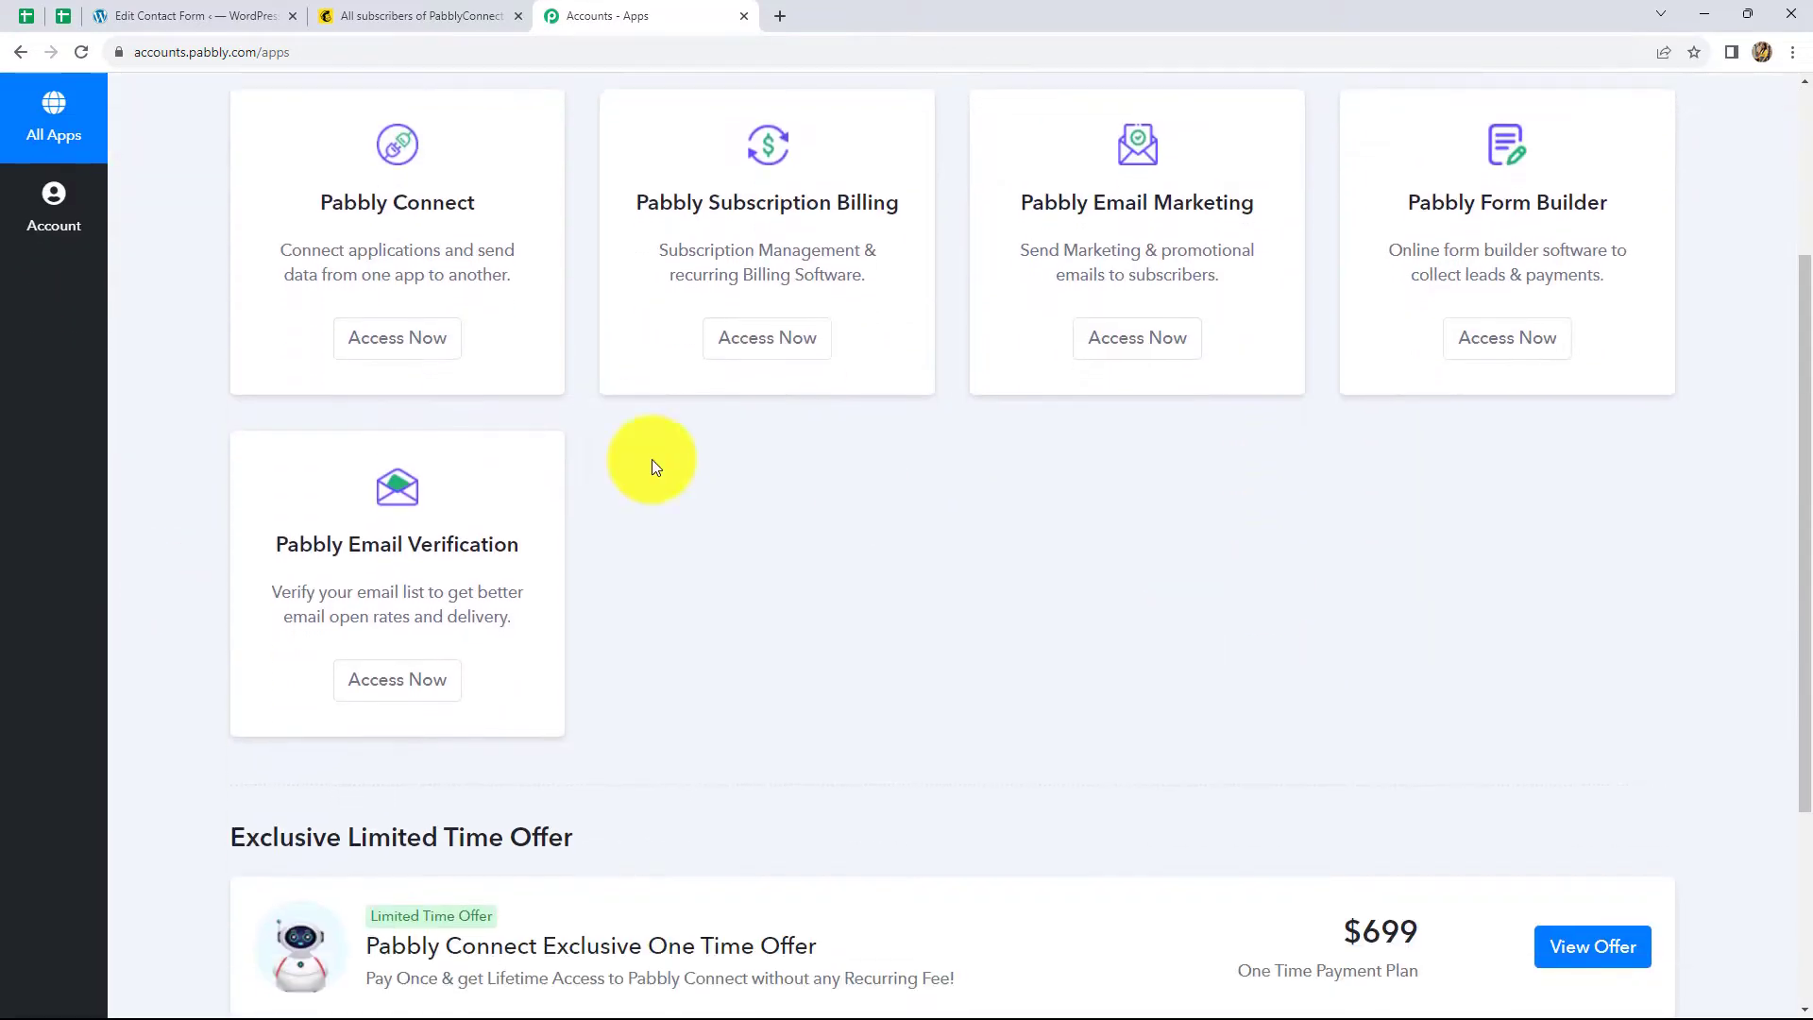
{"action": "scroll", "coordinate": [284, 430], "scroll_direction": "up", "scroll_amount": 1}
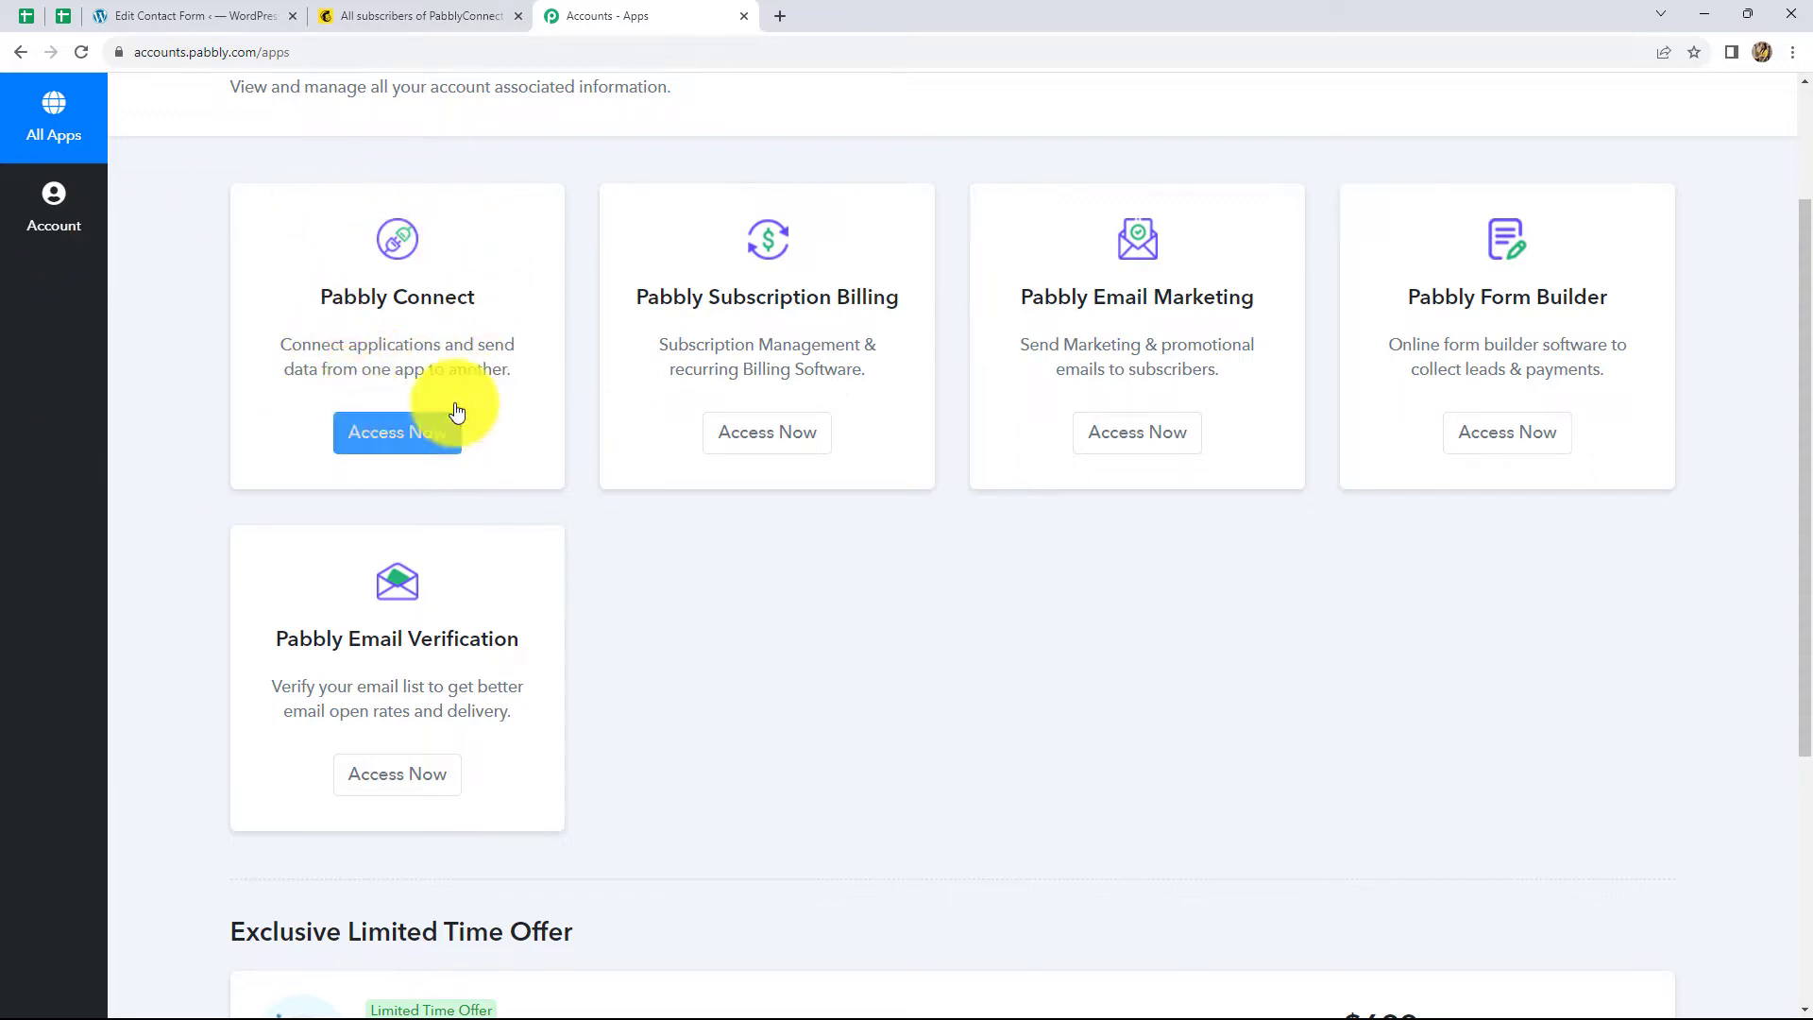
{"action": "left_click", "coordinate": [396, 435]}
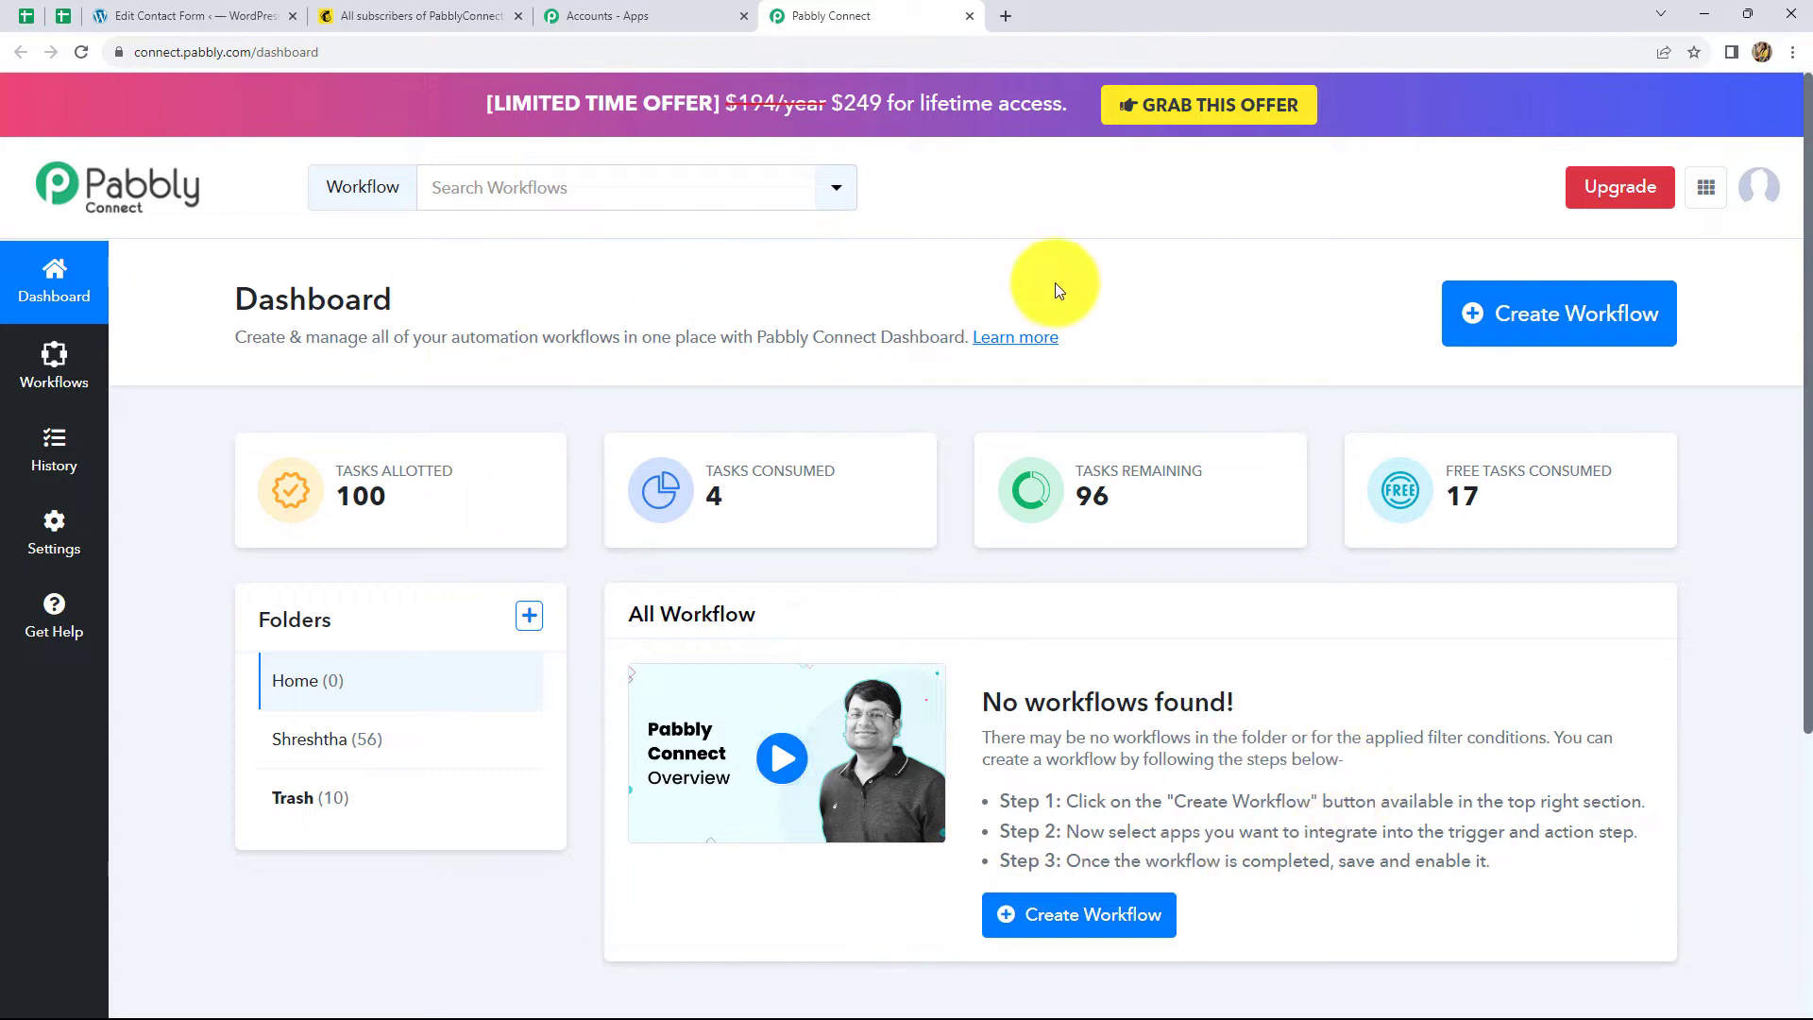
Step: Create a workflow named "Create Mailchimp Subscriber from Contact Form 7 Responses"
{"action": "left_click", "coordinate": [1520, 340]}
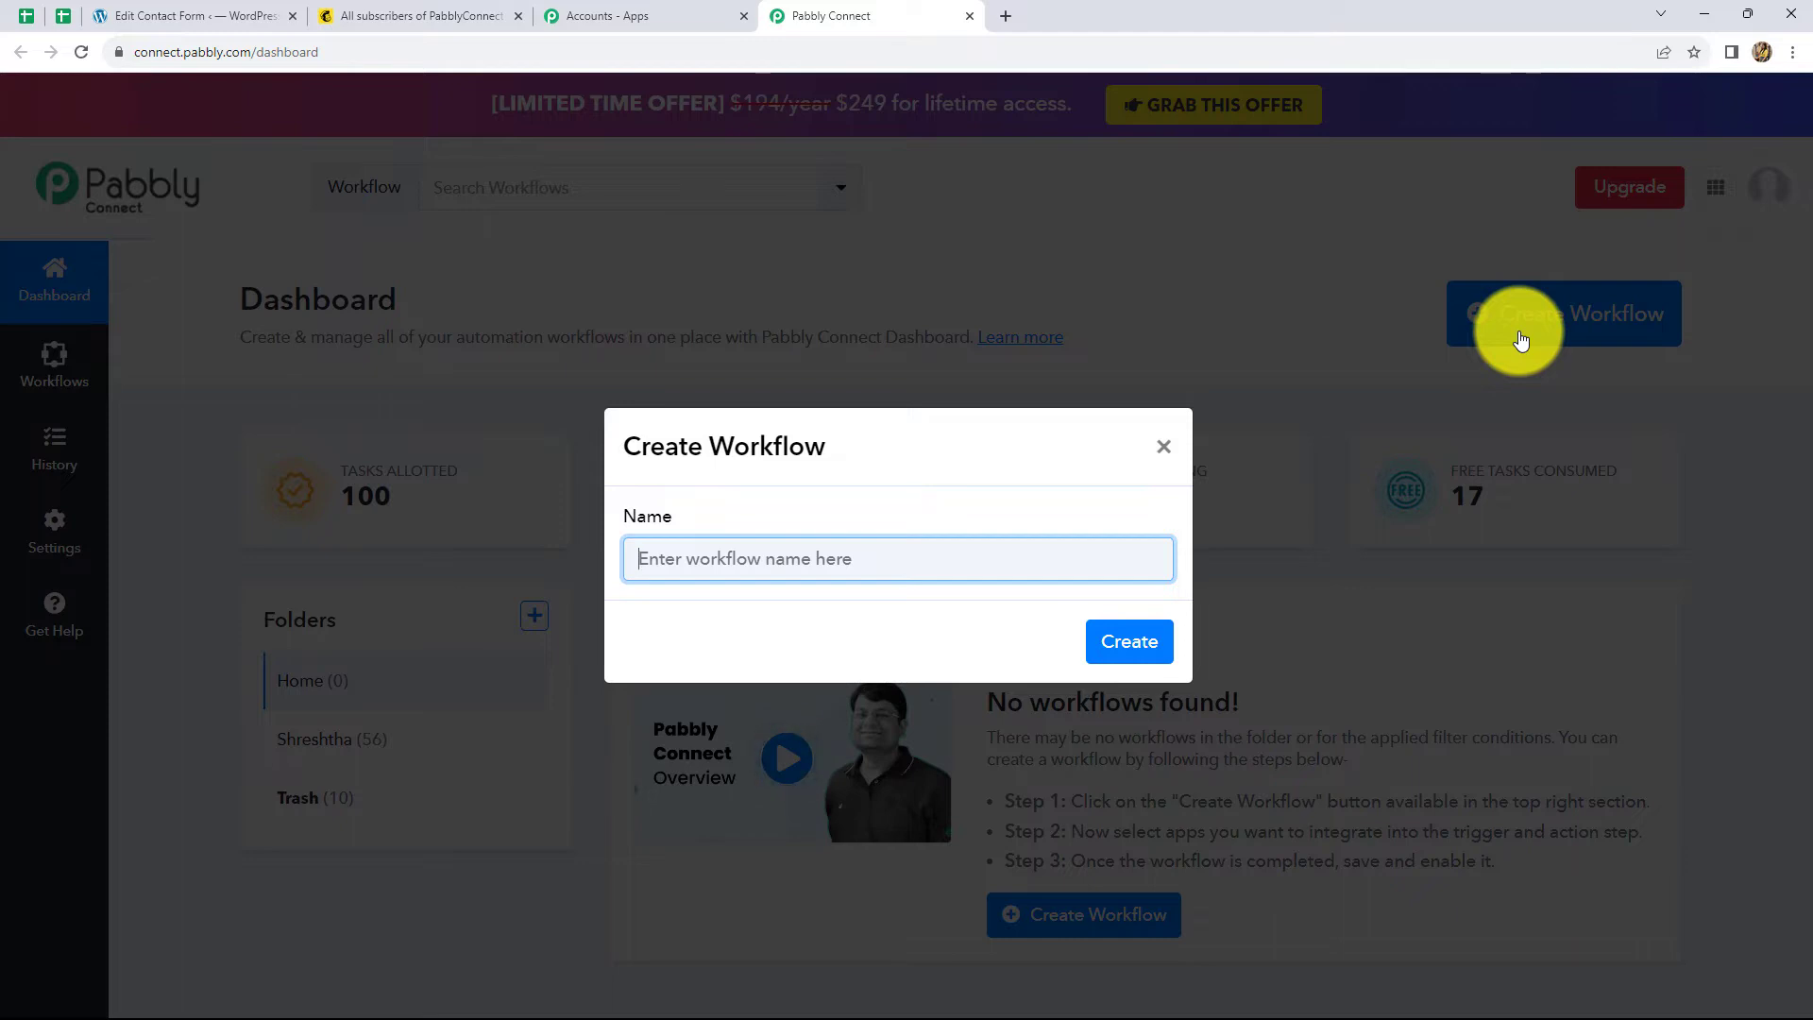
{"action": "type", "text": "Create Mailchimp Subscriber from Contact Form 7 Responses"}
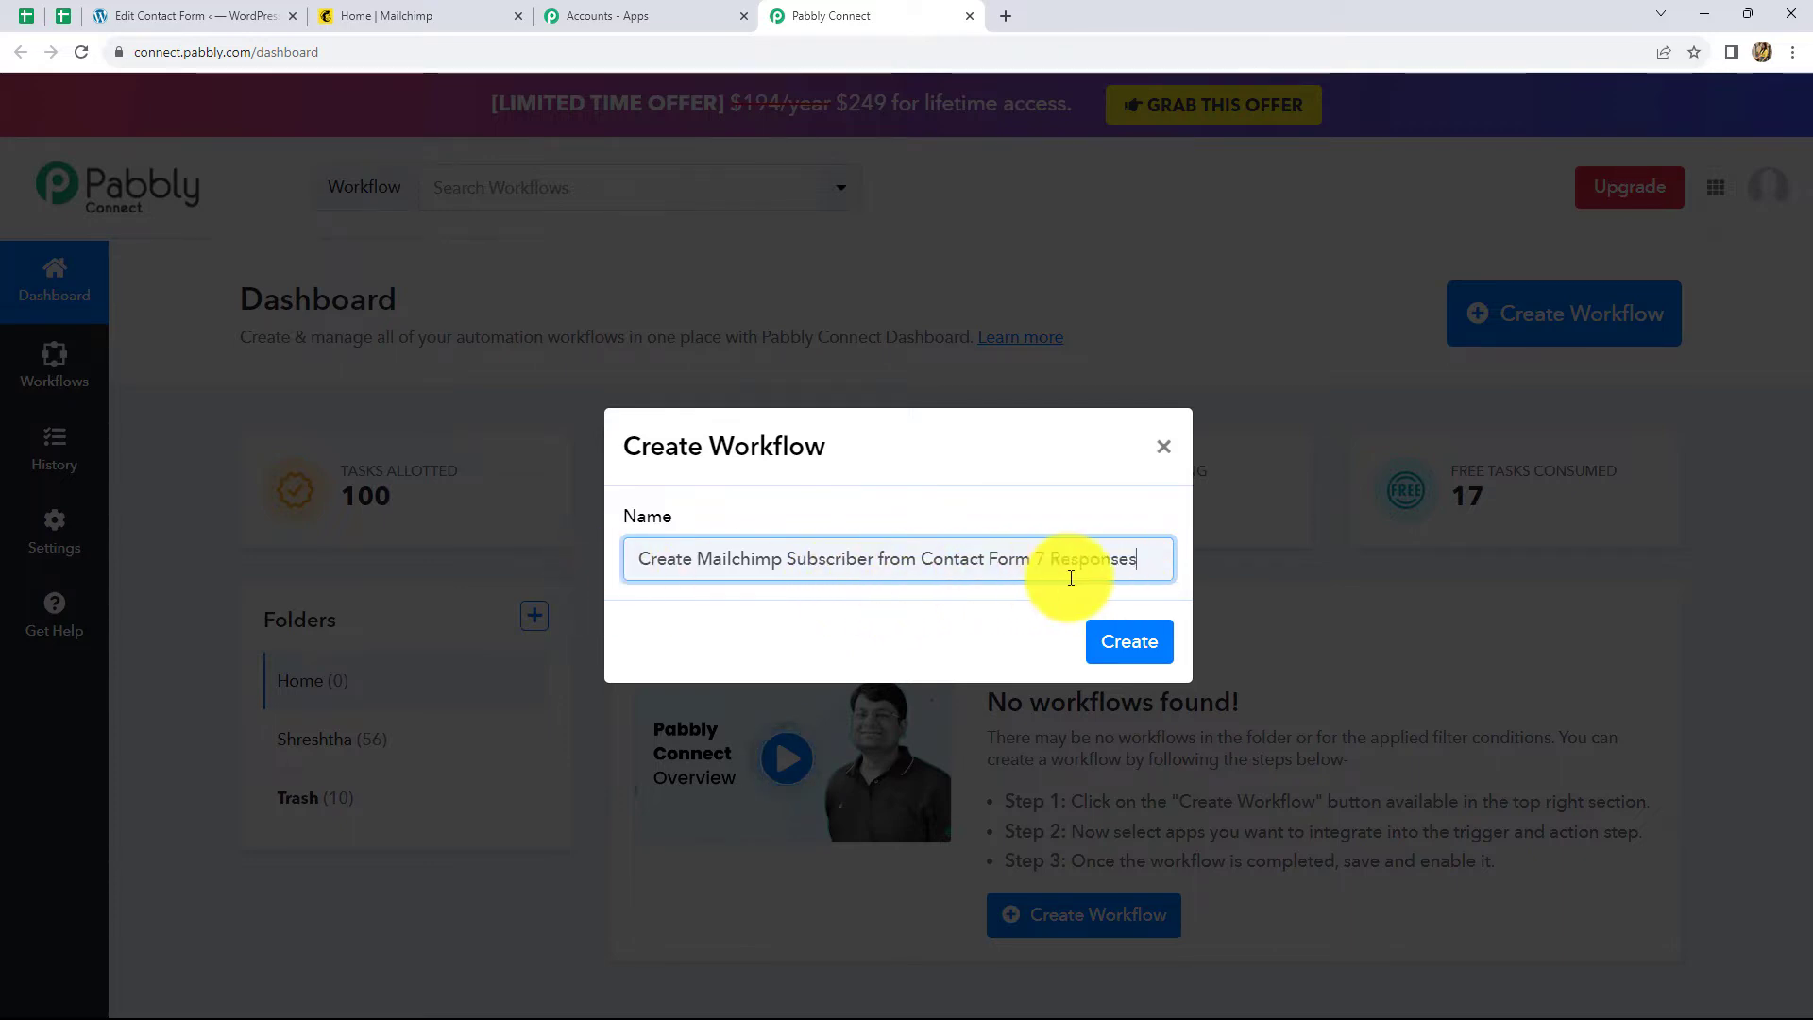
{"action": "left_click", "coordinate": [1103, 637]}
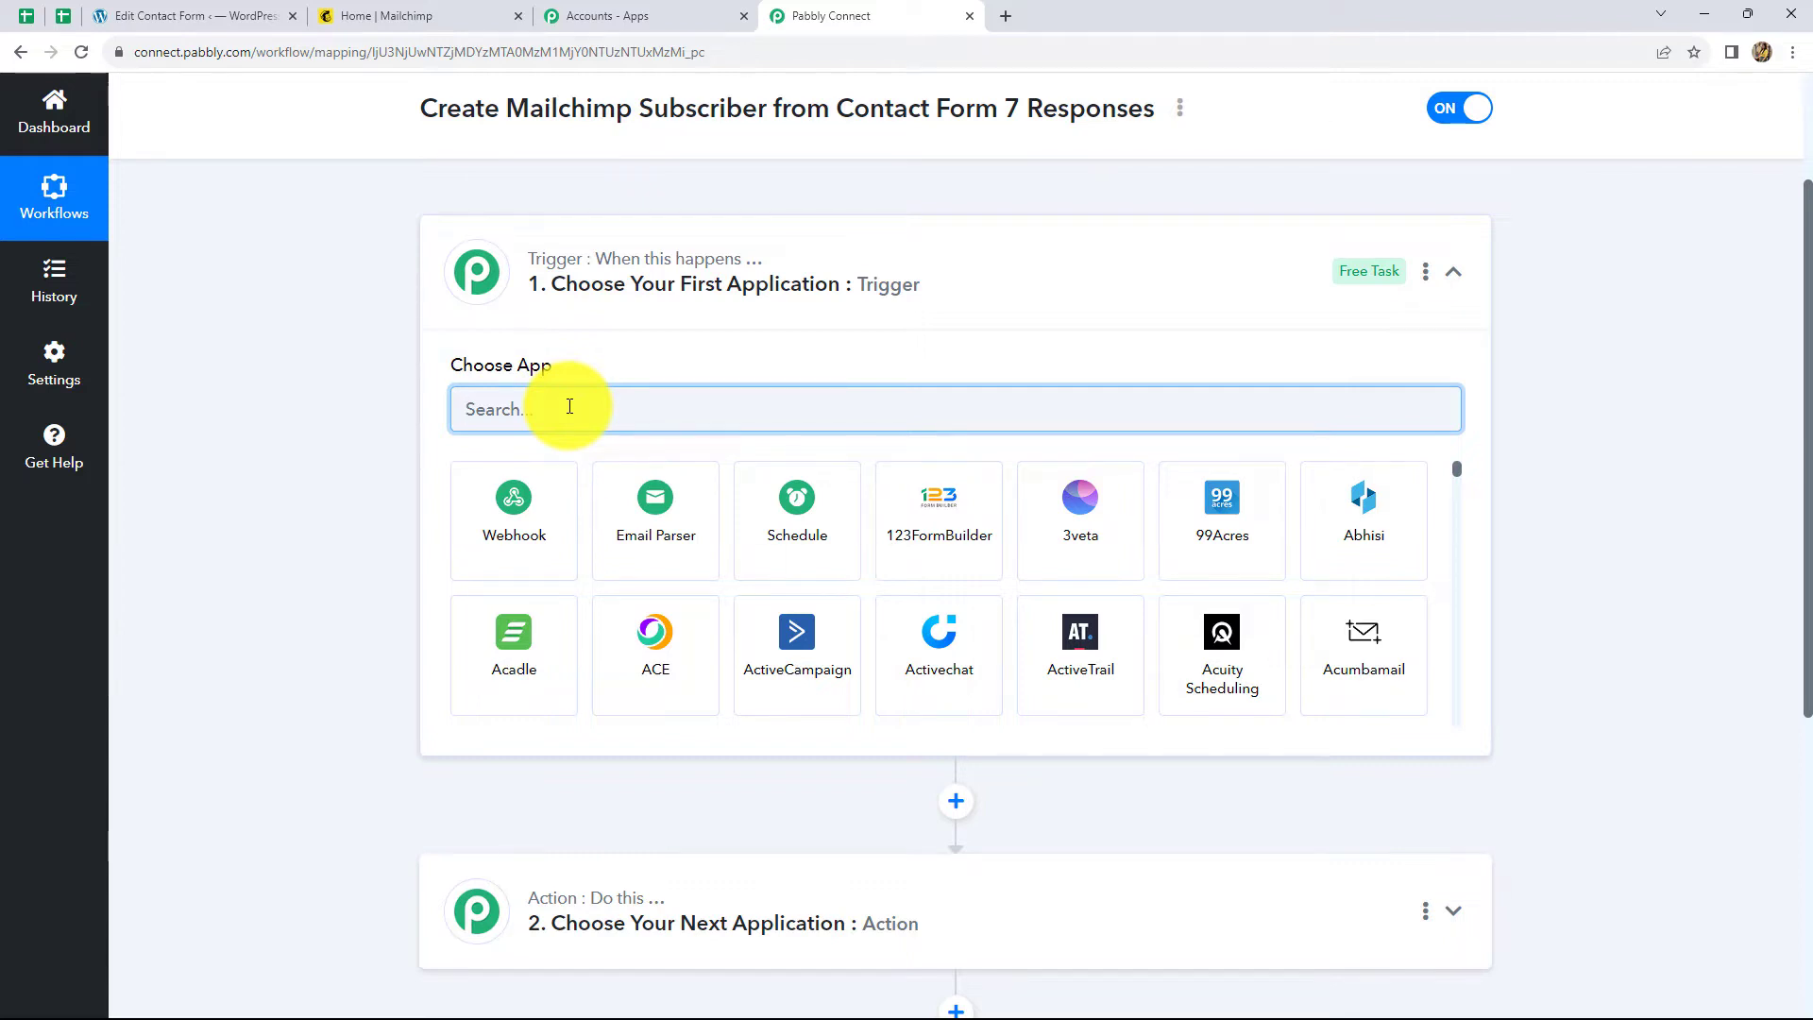
Step: Set the workflow's trigger to Contact Form 7 with the New Form Submission event
{"action": "type", "text": "Conta"}
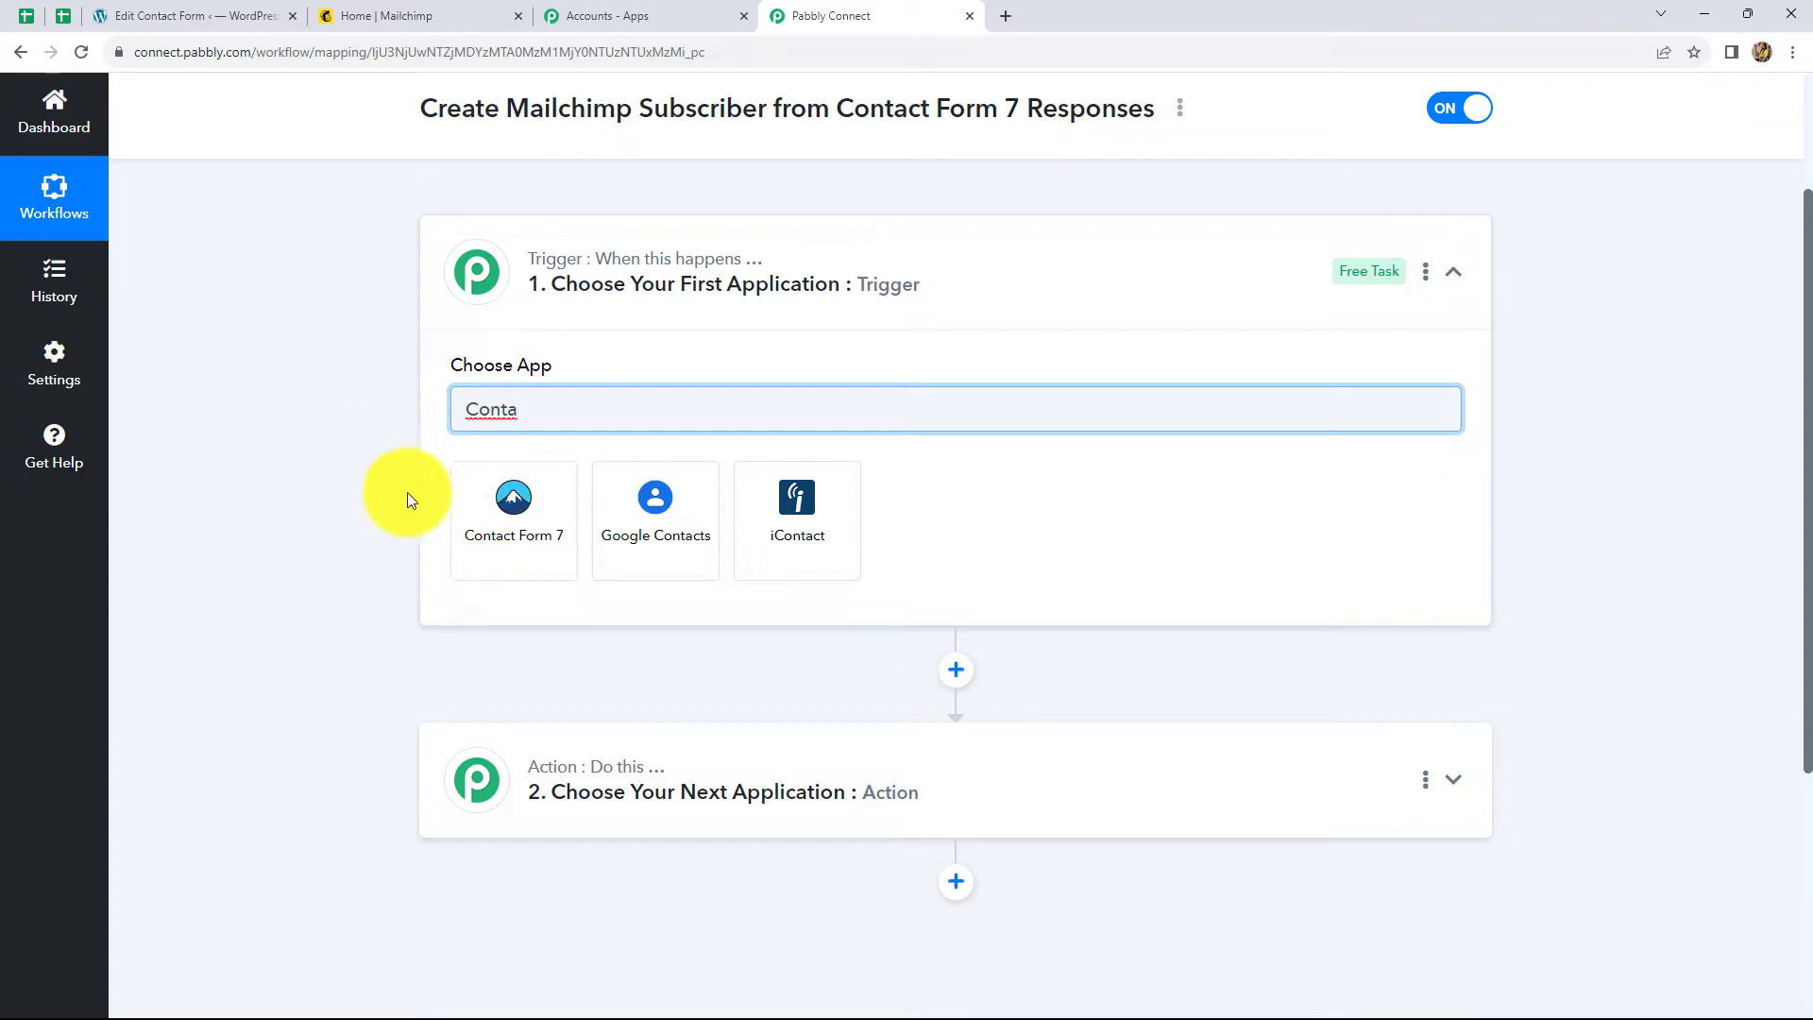
{"action": "left_click", "coordinate": [526, 527]}
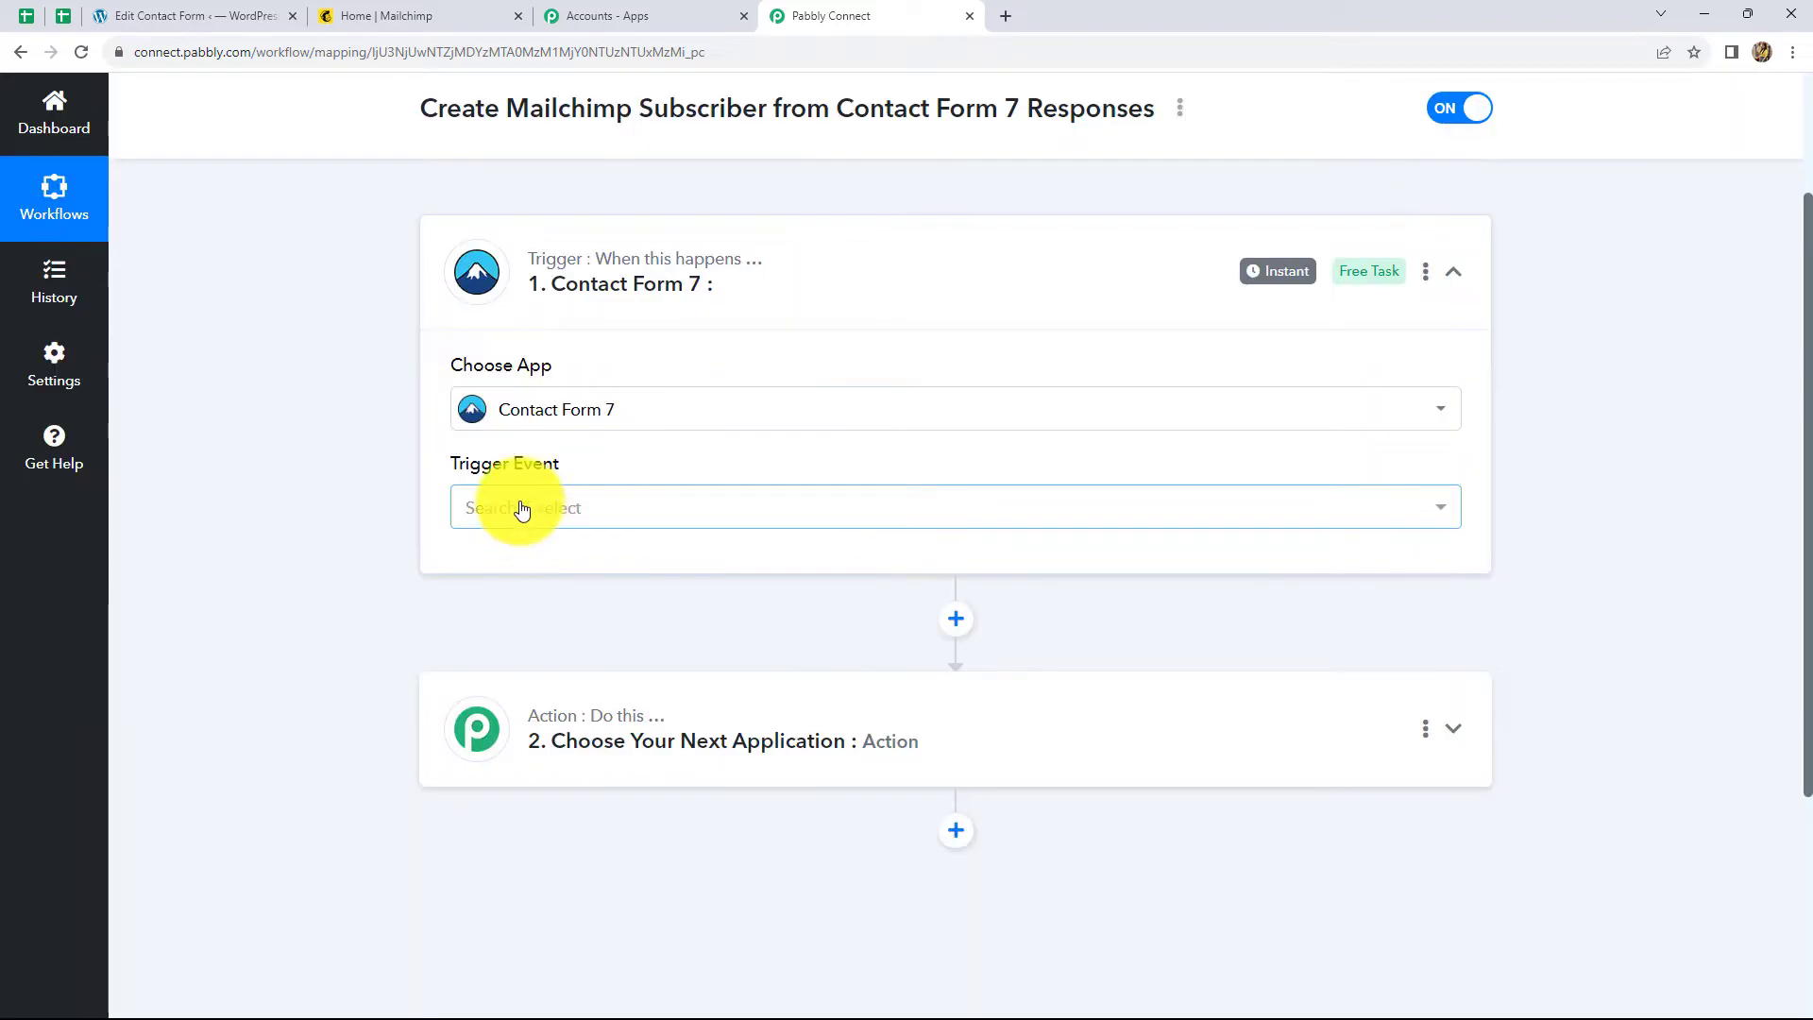
{"action": "left_click", "coordinate": [522, 508]}
{"action": "left_click", "coordinate": [520, 622]}
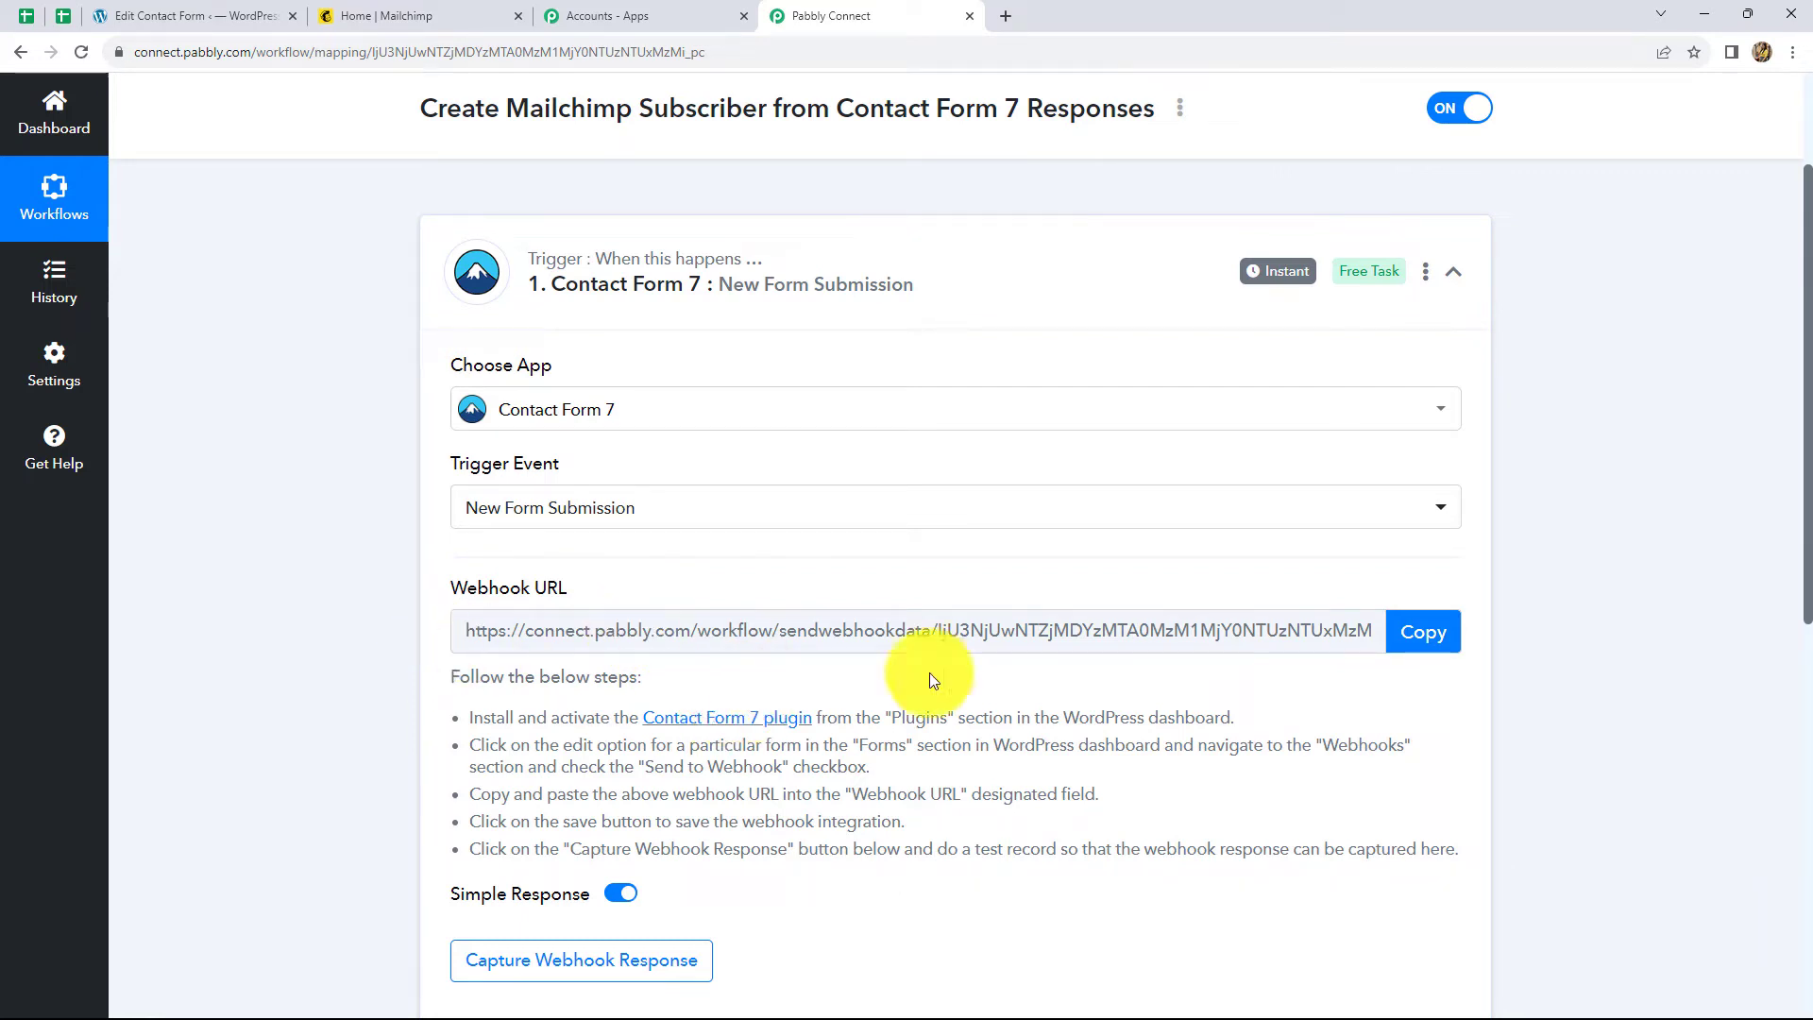
{"action": "scroll", "coordinate": [932, 701], "scroll_direction": "down", "scroll_amount": 1}
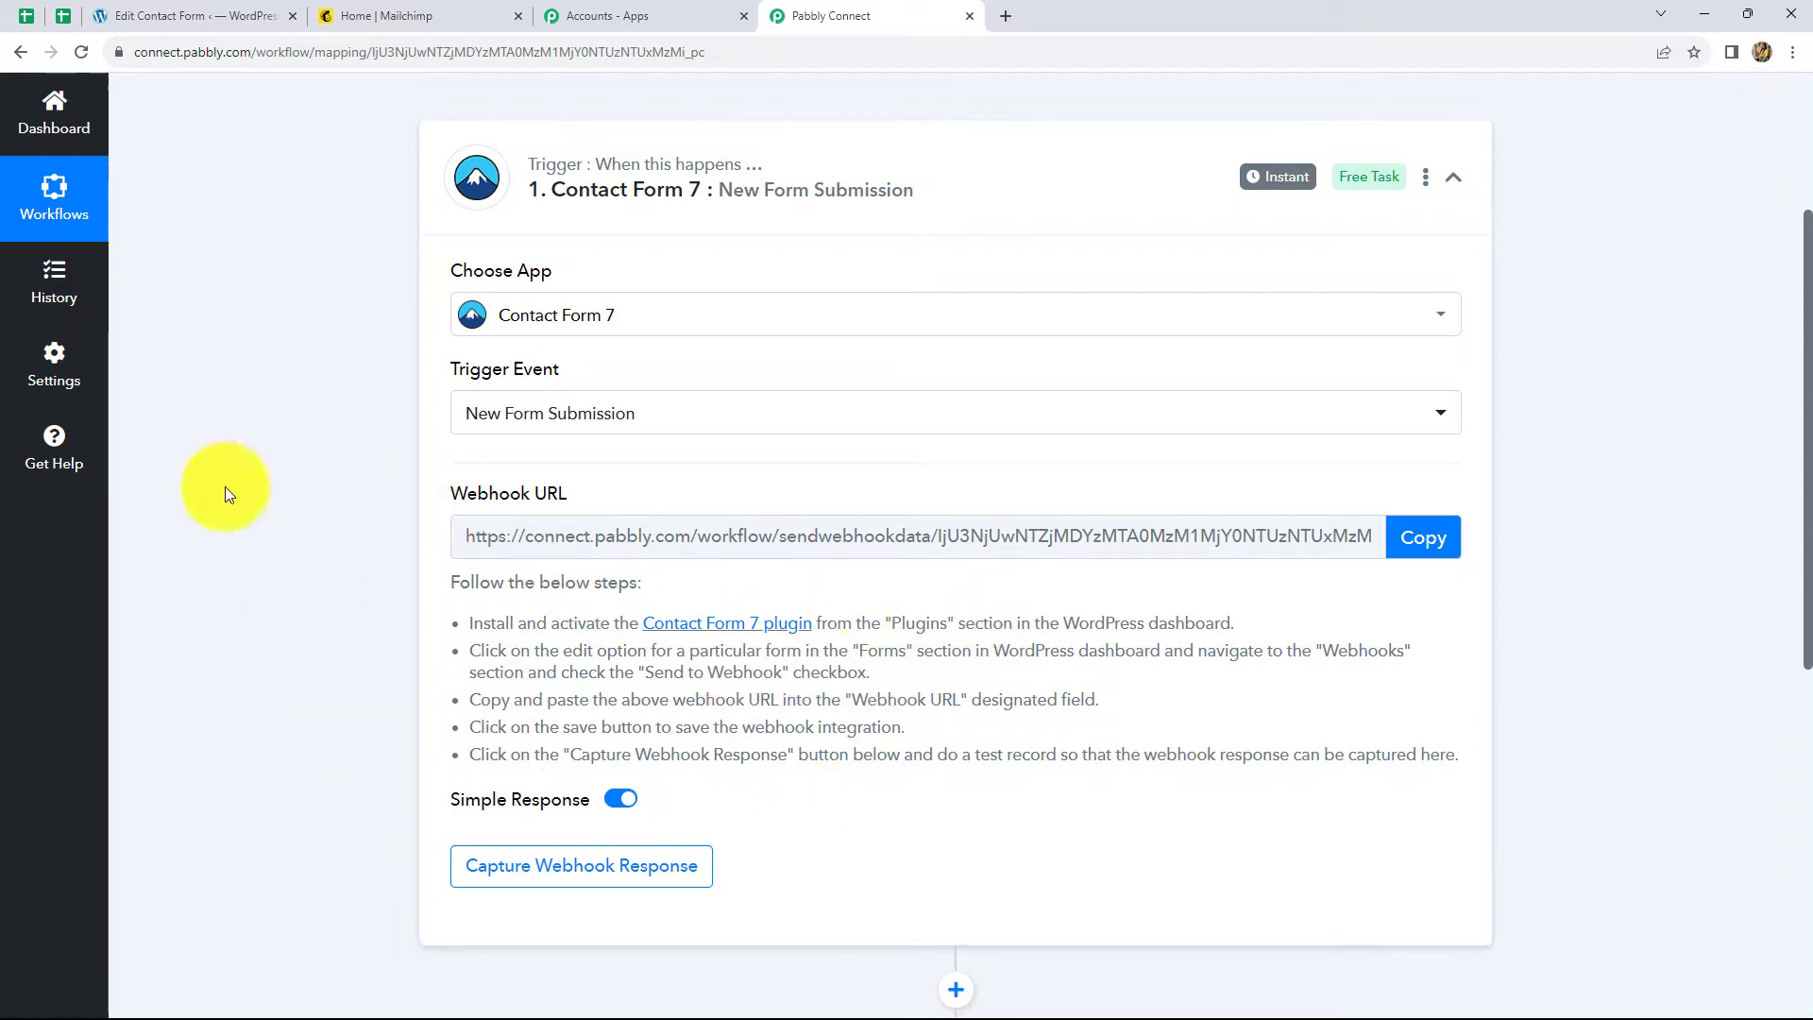
Step: Switch to WordPress and open the webhook settings of the form titled Contact Form
{"action": "left_click", "coordinate": [174, 15]}
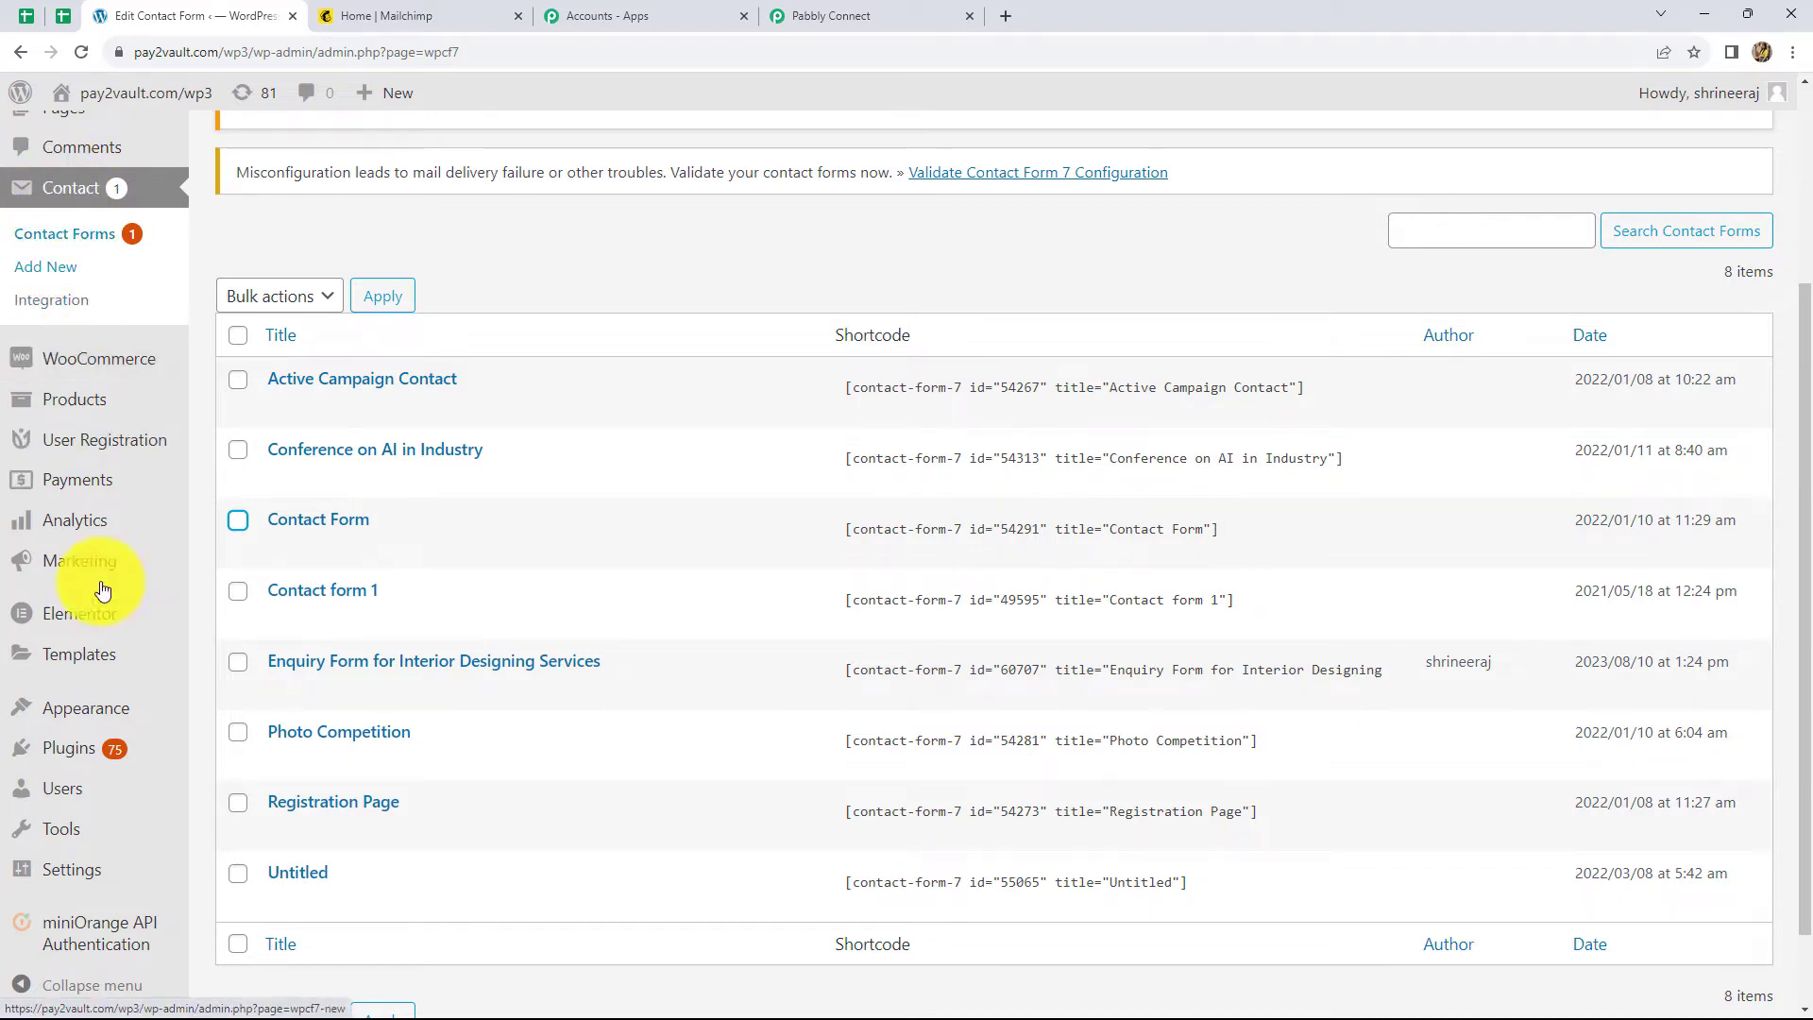
{"action": "left_click", "coordinate": [74, 186]}
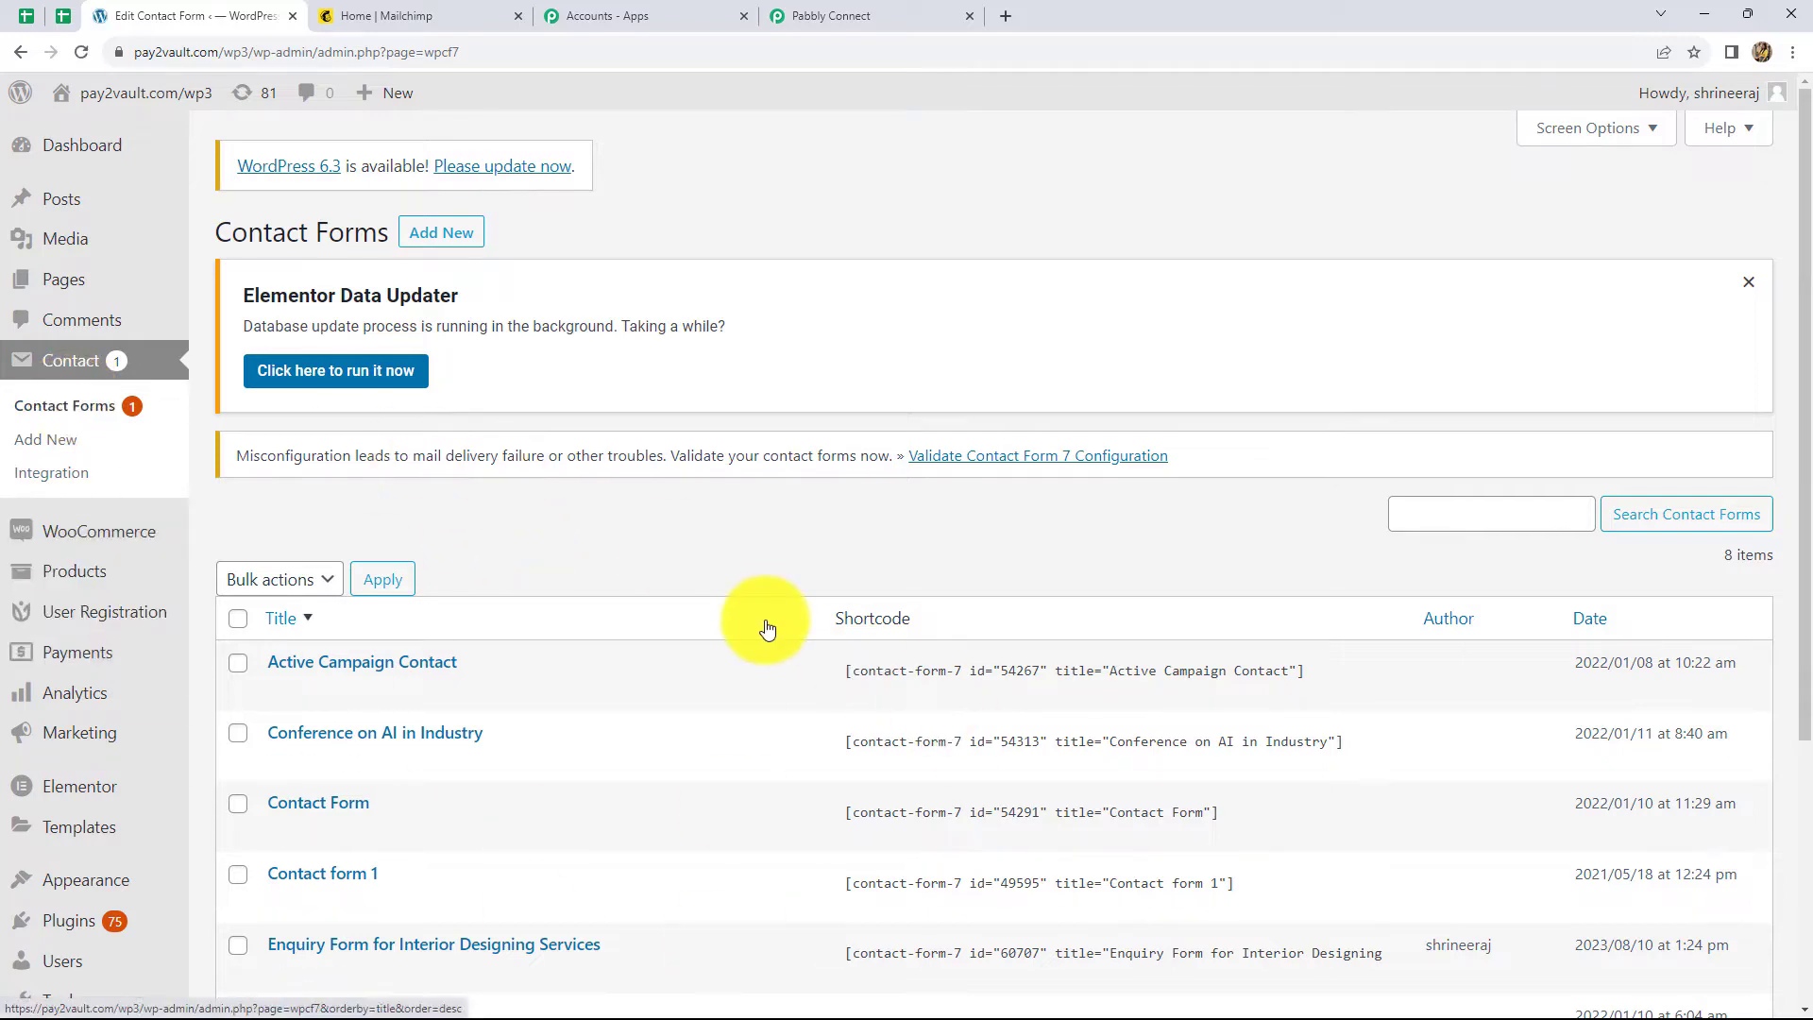
{"action": "scroll", "coordinate": [766, 628], "scroll_direction": "down", "scroll_amount": 4}
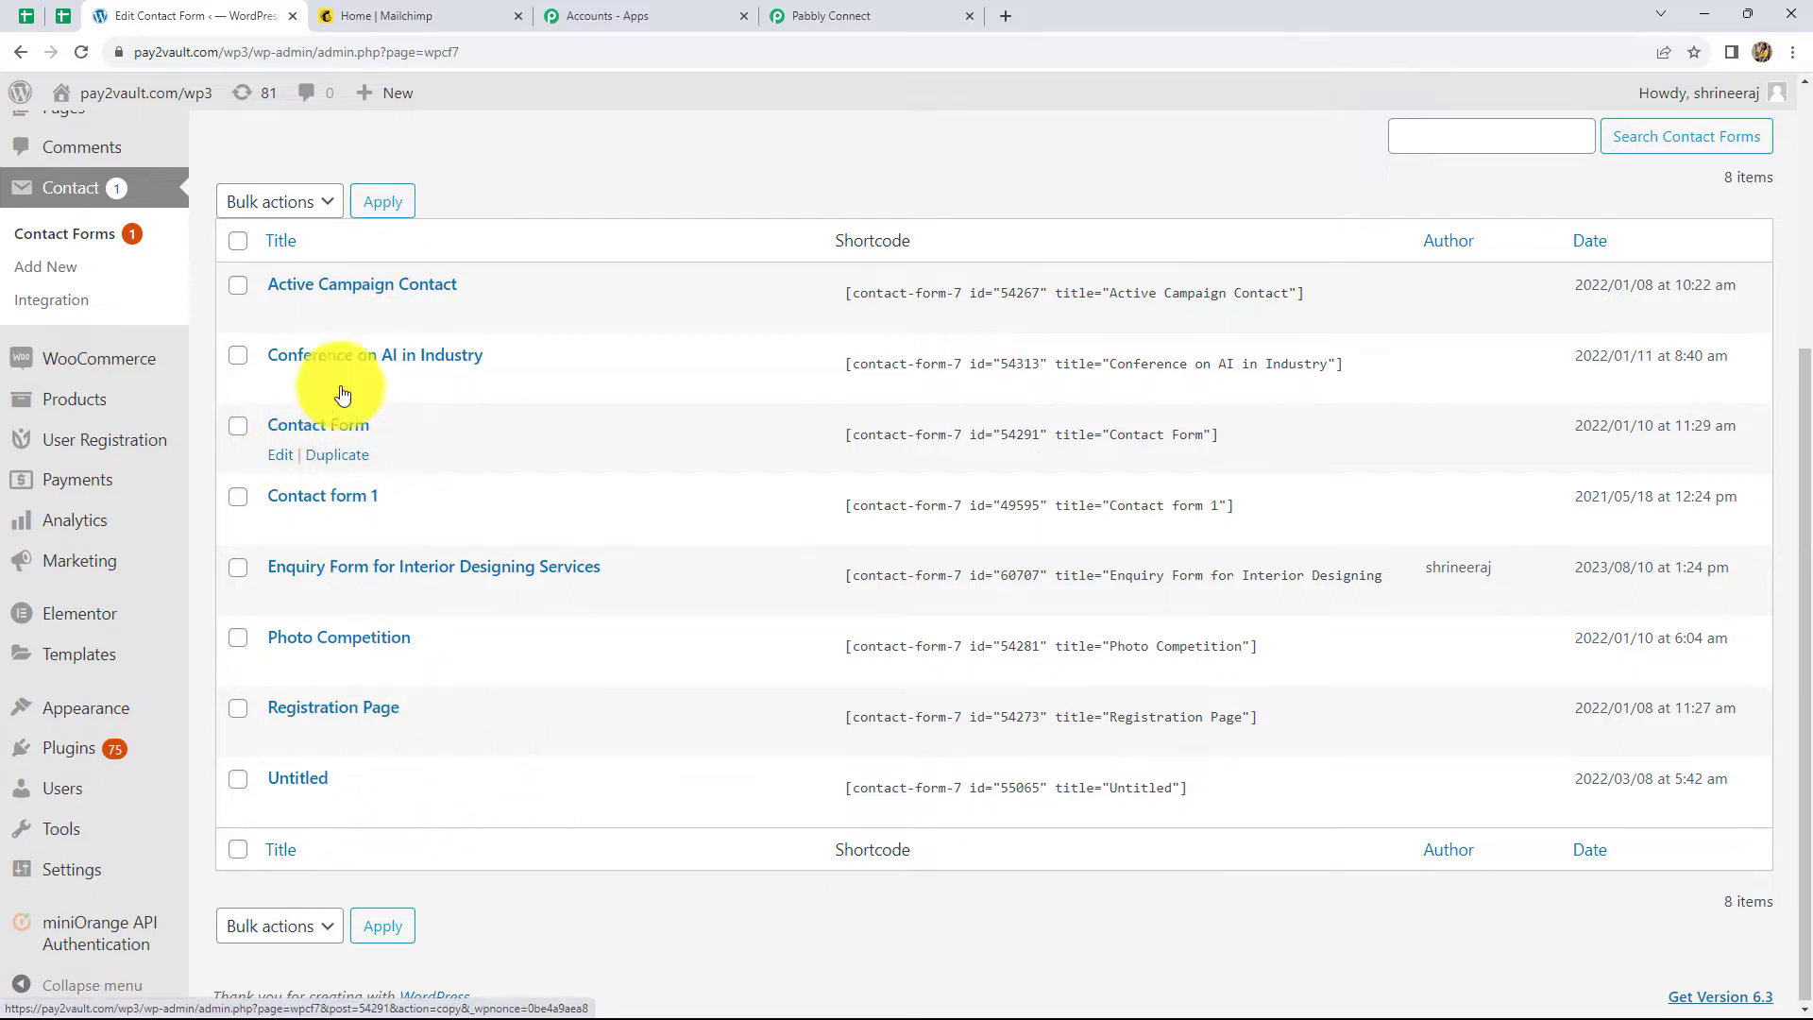
{"action": "left_click", "coordinate": [311, 426]}
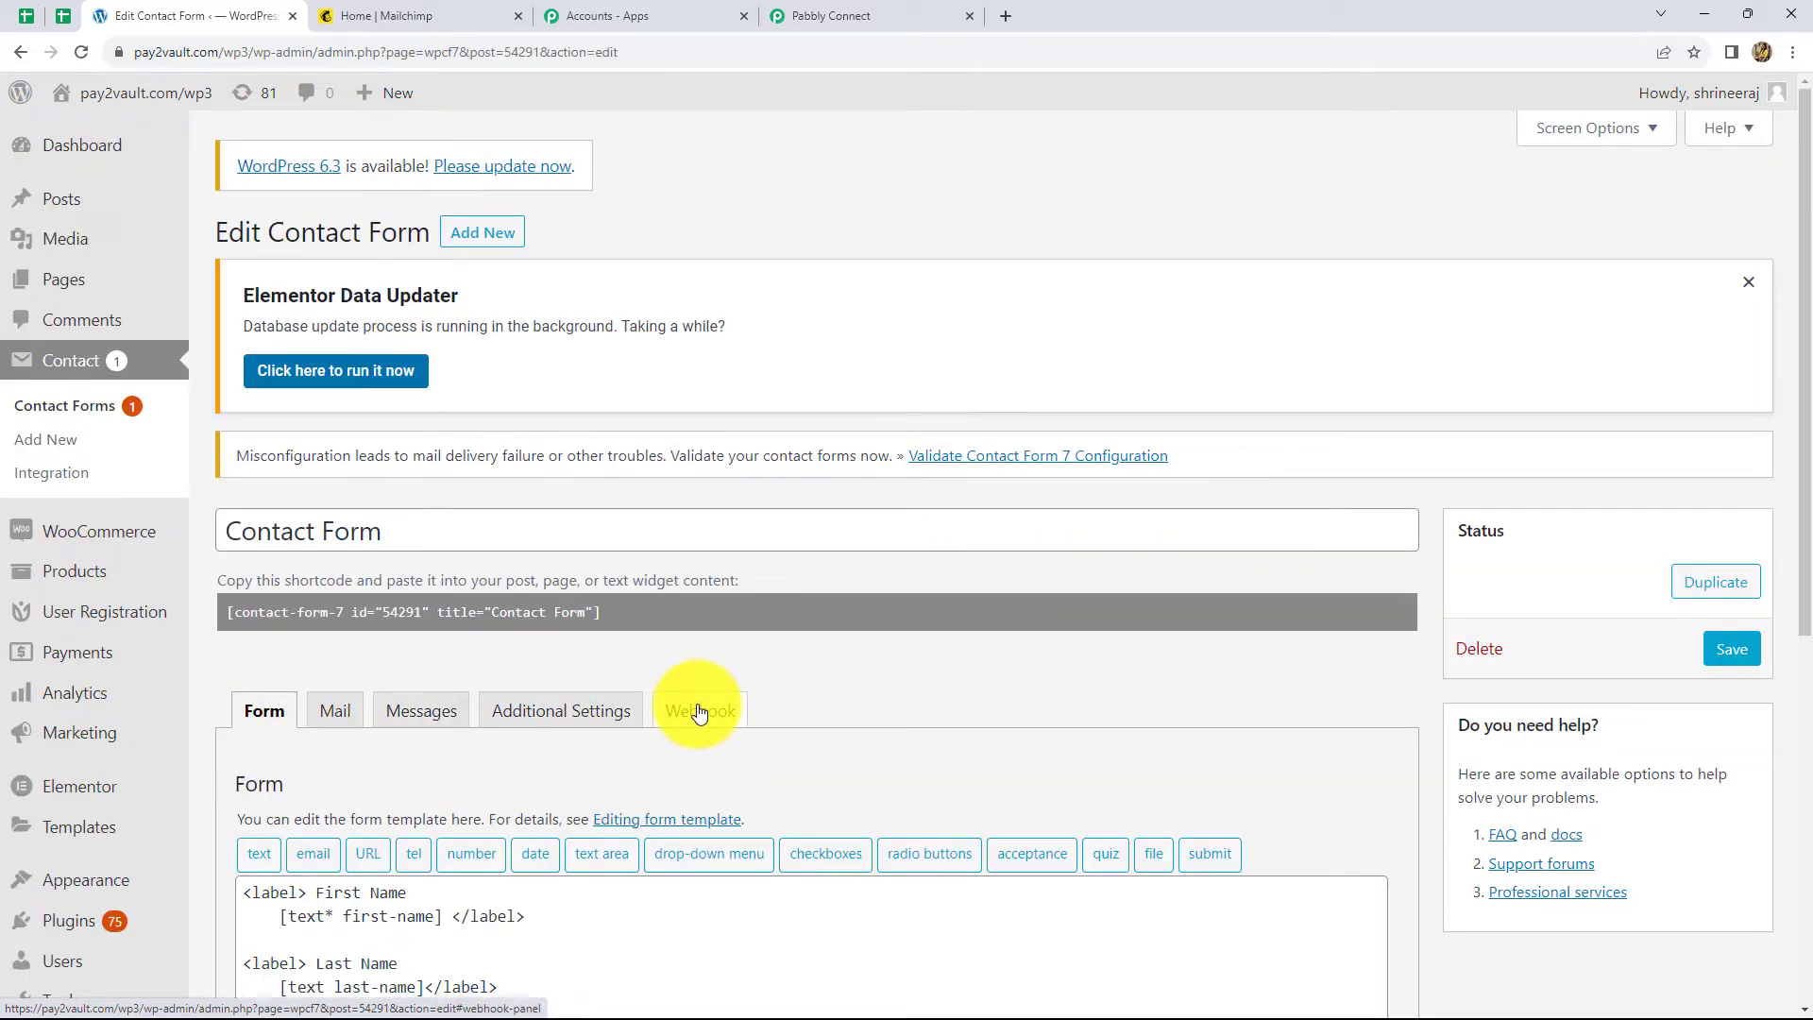
{"action": "left_click", "coordinate": [736, 714]}
{"action": "scroll", "coordinate": [1213, 687], "scroll_direction": "down", "scroll_amount": 3}
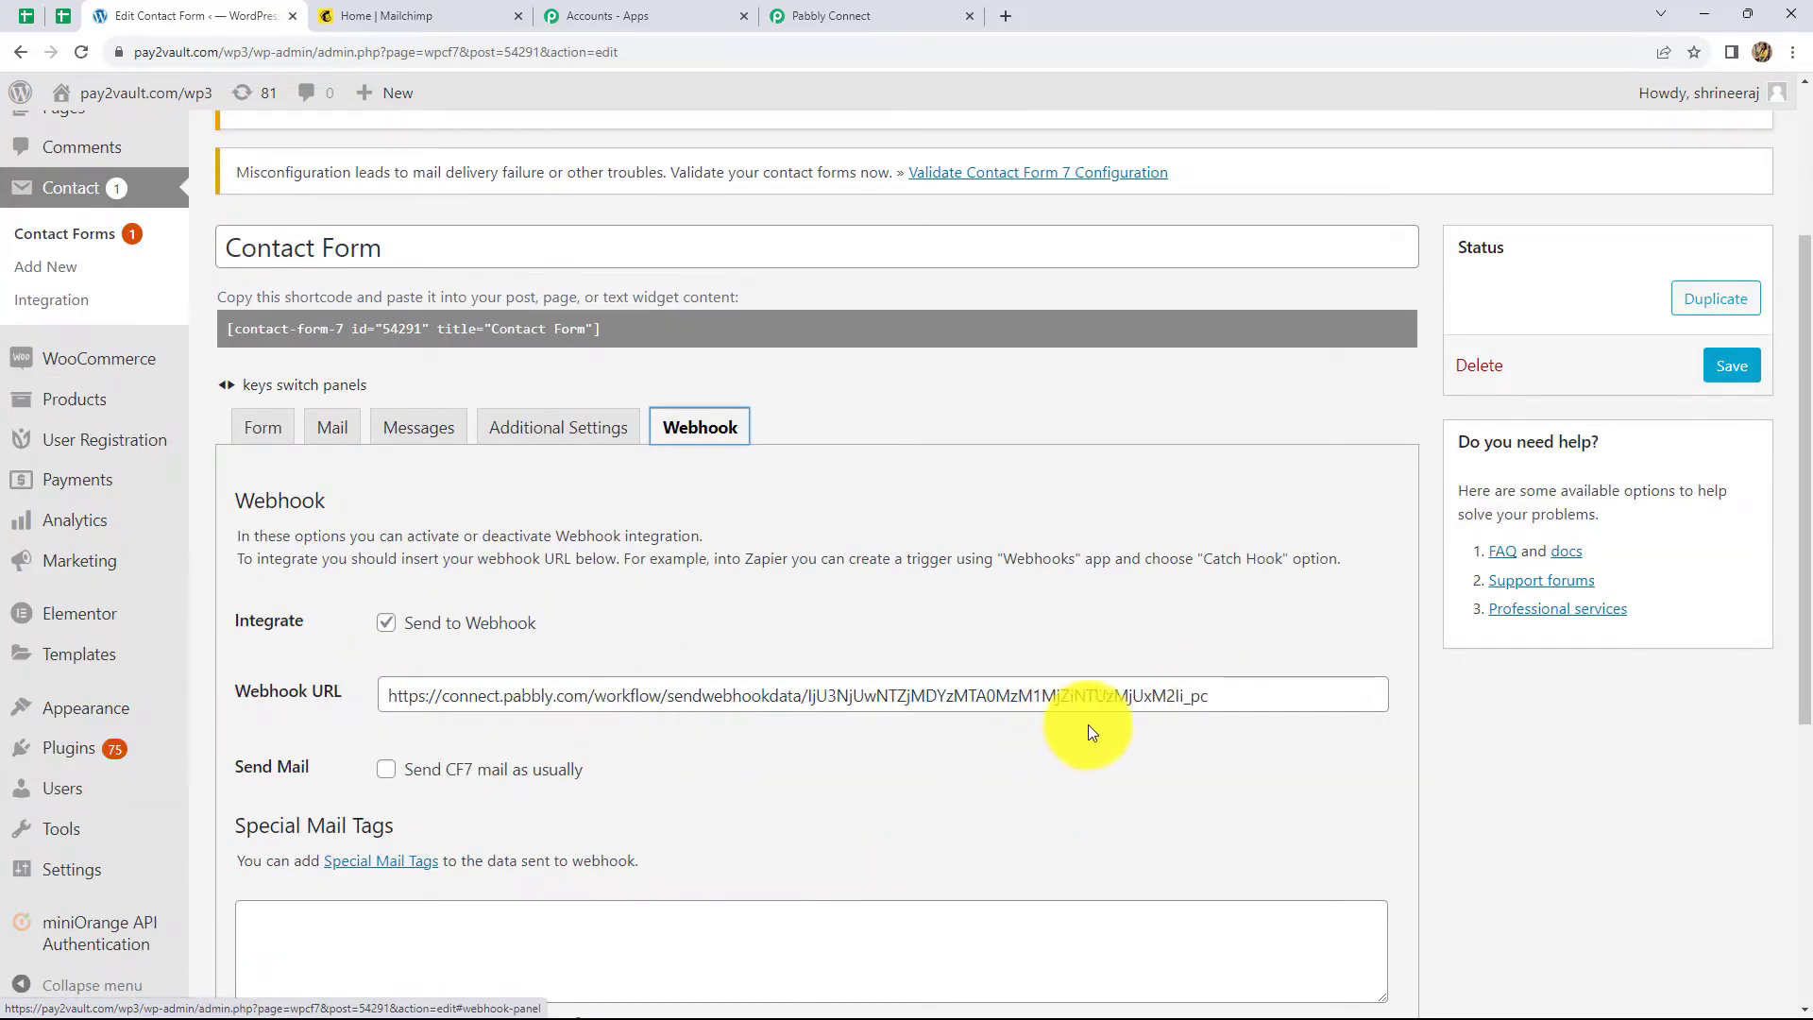
Step: Clear the existing webhook URL from the form's webhook settings
{"action": "left_click", "coordinate": [1218, 694]}
{"action": "key", "text": "BackSpace"}
{"action": "key", "text": "BackSpace"}
{"action": "key", "text": "BackSpace"}
{"action": "key", "text": "BackSpace"}
{"action": "key", "text": "BackSpace"}
{"action": "key", "text": "BackSpace"}
{"action": "key", "text": "BackSpace"}
{"action": "key", "text": "BackSpace"}
{"action": "key", "text": "BackSpace"}
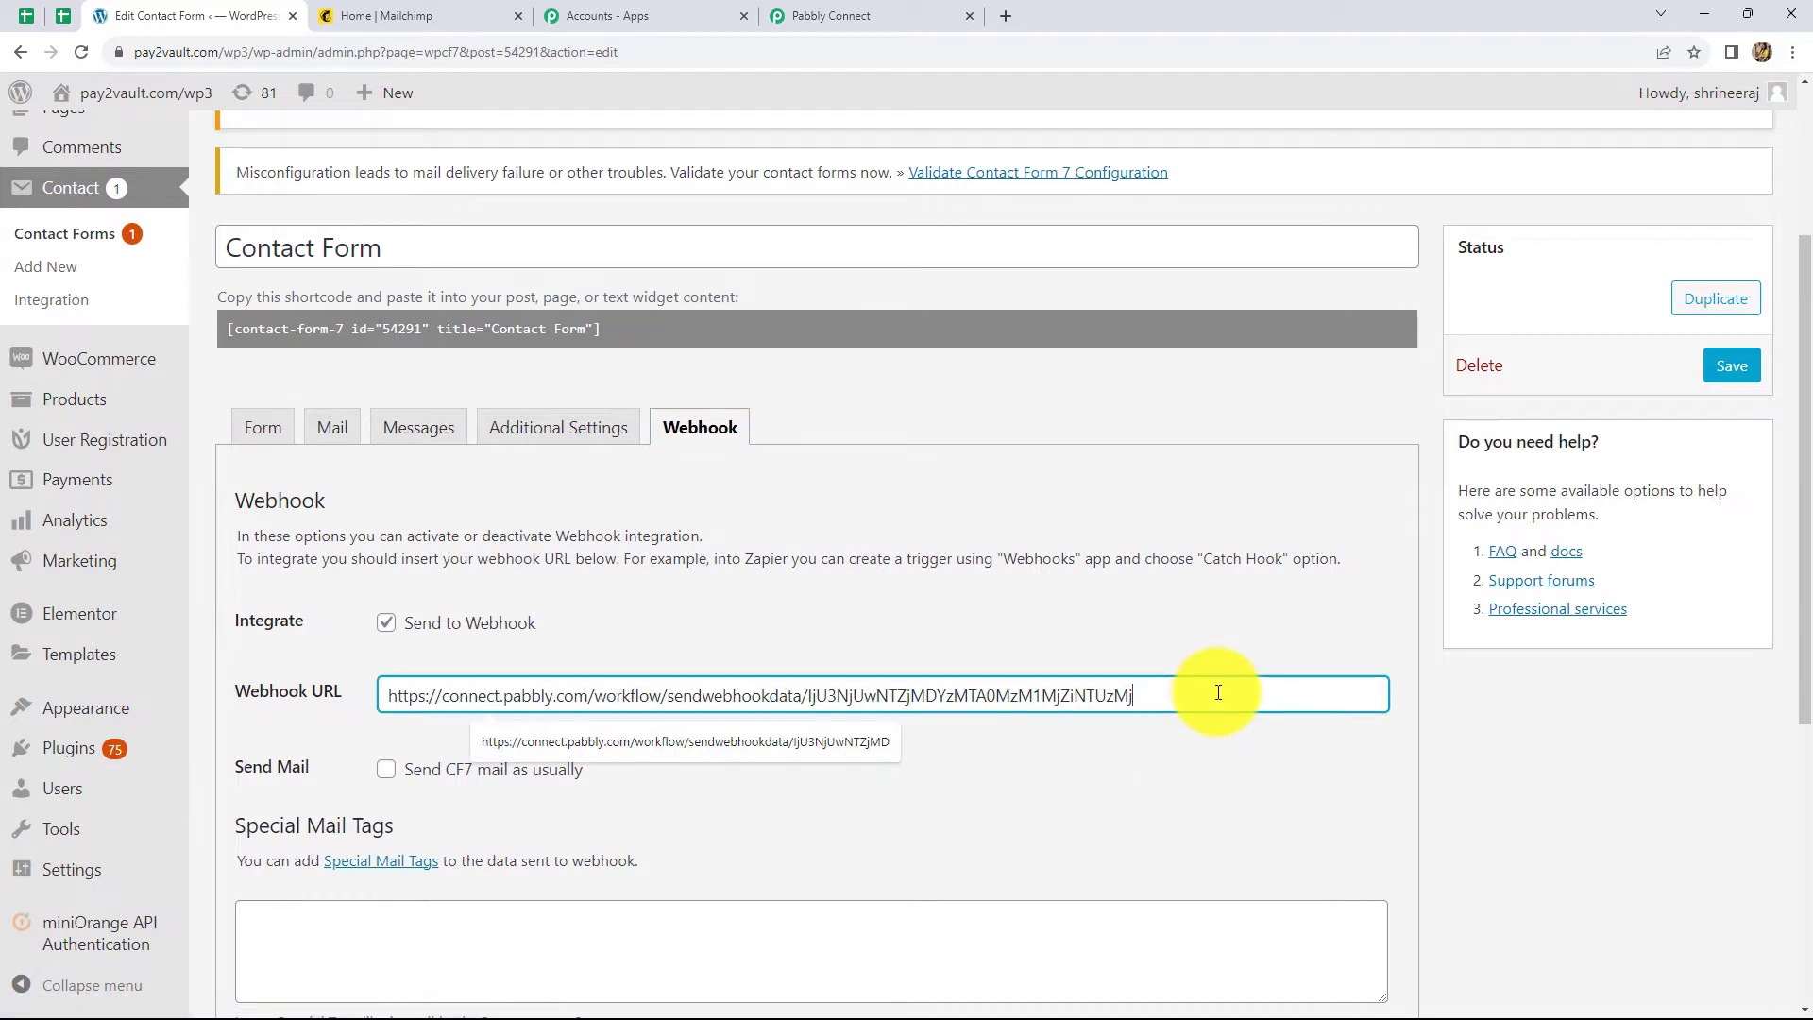
{"action": "key", "text": "BackSpace"}
{"action": "key", "text": "BackSpace"}
{"action": "key", "text": "BackSpace"}
{"action": "key", "text": "BackSpace"}
{"action": "key", "text": "BackSpace"}
{"action": "key", "text": "BackSpace"}
{"action": "key", "text": "BackSpace"}
{"action": "key", "text": "BackSpace"}
{"action": "key", "text": "BackSpace"}
{"action": "key", "text": "BackSpace"}
{"action": "key", "text": "BackSpace"}
{"action": "key", "text": "BackSpace"}
{"action": "key", "text": "BackSpace"}
{"action": "key", "text": "BackSpace"}
{"action": "key", "text": "BackSpace"}
{"action": "key", "text": "BackSpace"}
{"action": "key", "text": "BackSpace"}
{"action": "key", "text": "BackSpace"}
{"action": "key", "text": "BackSpace"}
{"action": "key", "text": "BackSpace"}
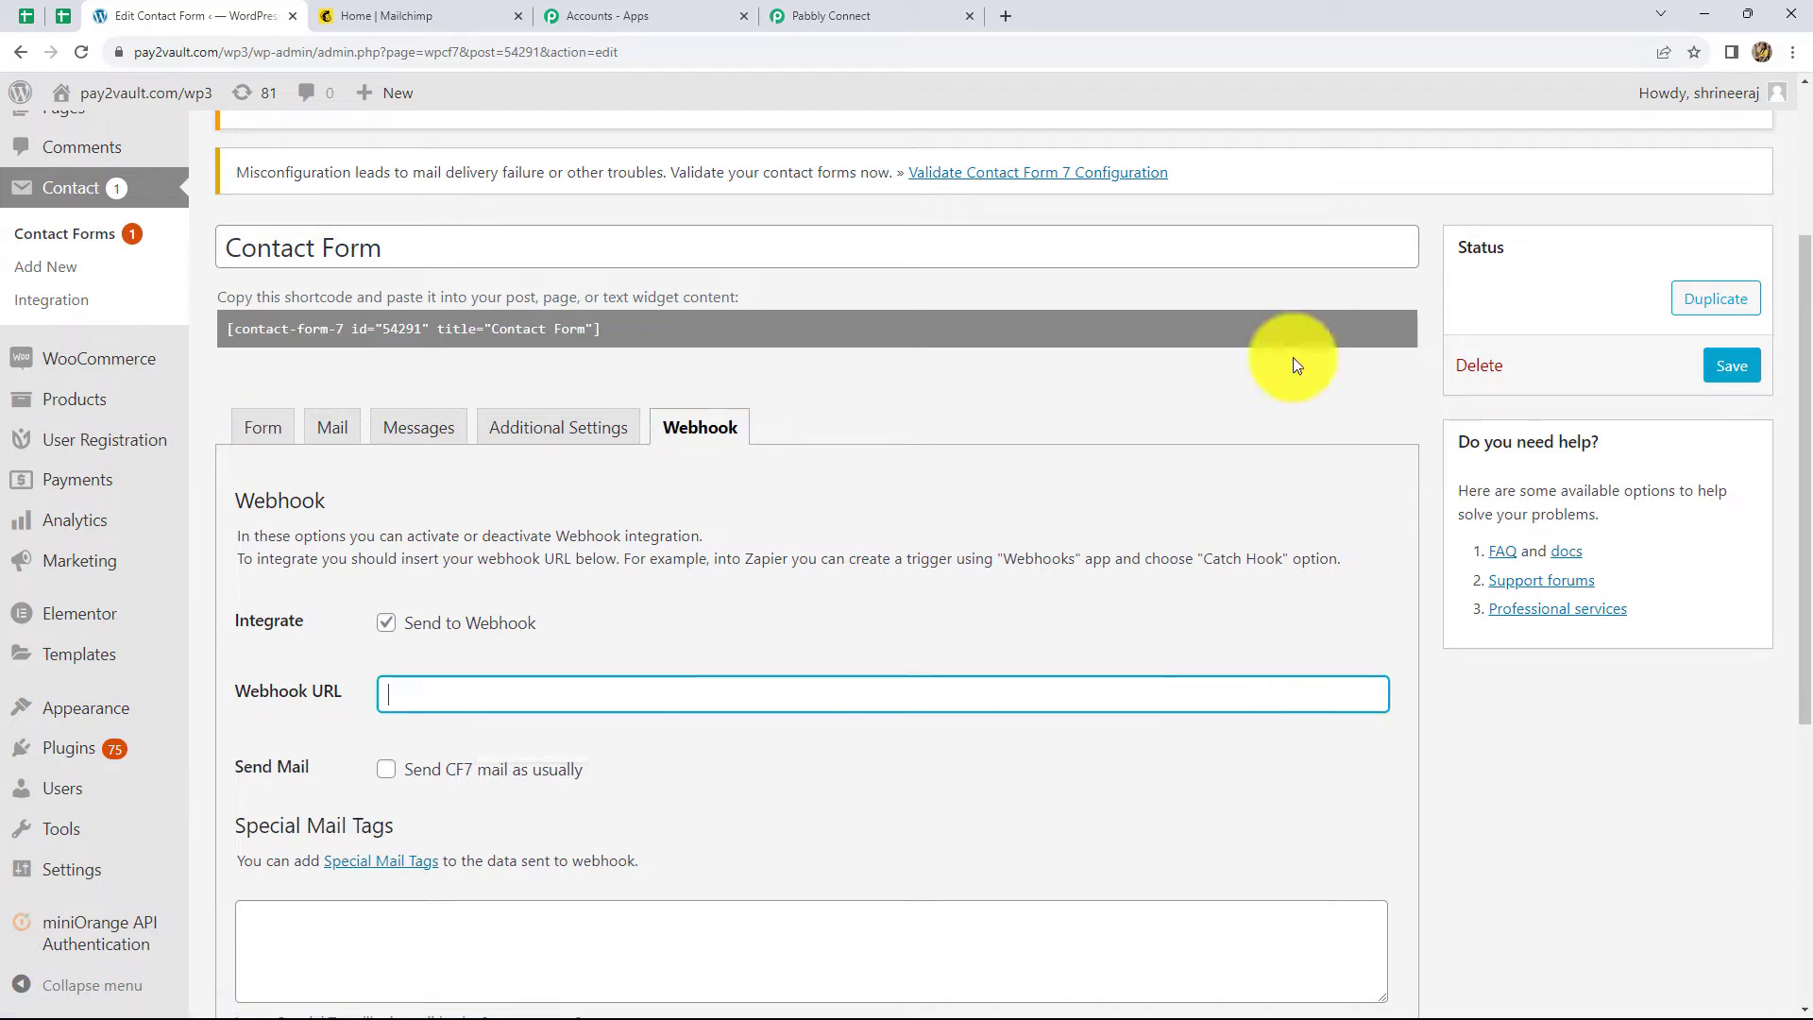
Step: Copy the trigger's webhook URL from Pabbly Connect into the form's Webhook URL setting and save the form
{"action": "left_click", "coordinate": [831, 16]}
{"action": "left_click", "coordinate": [1416, 540]}
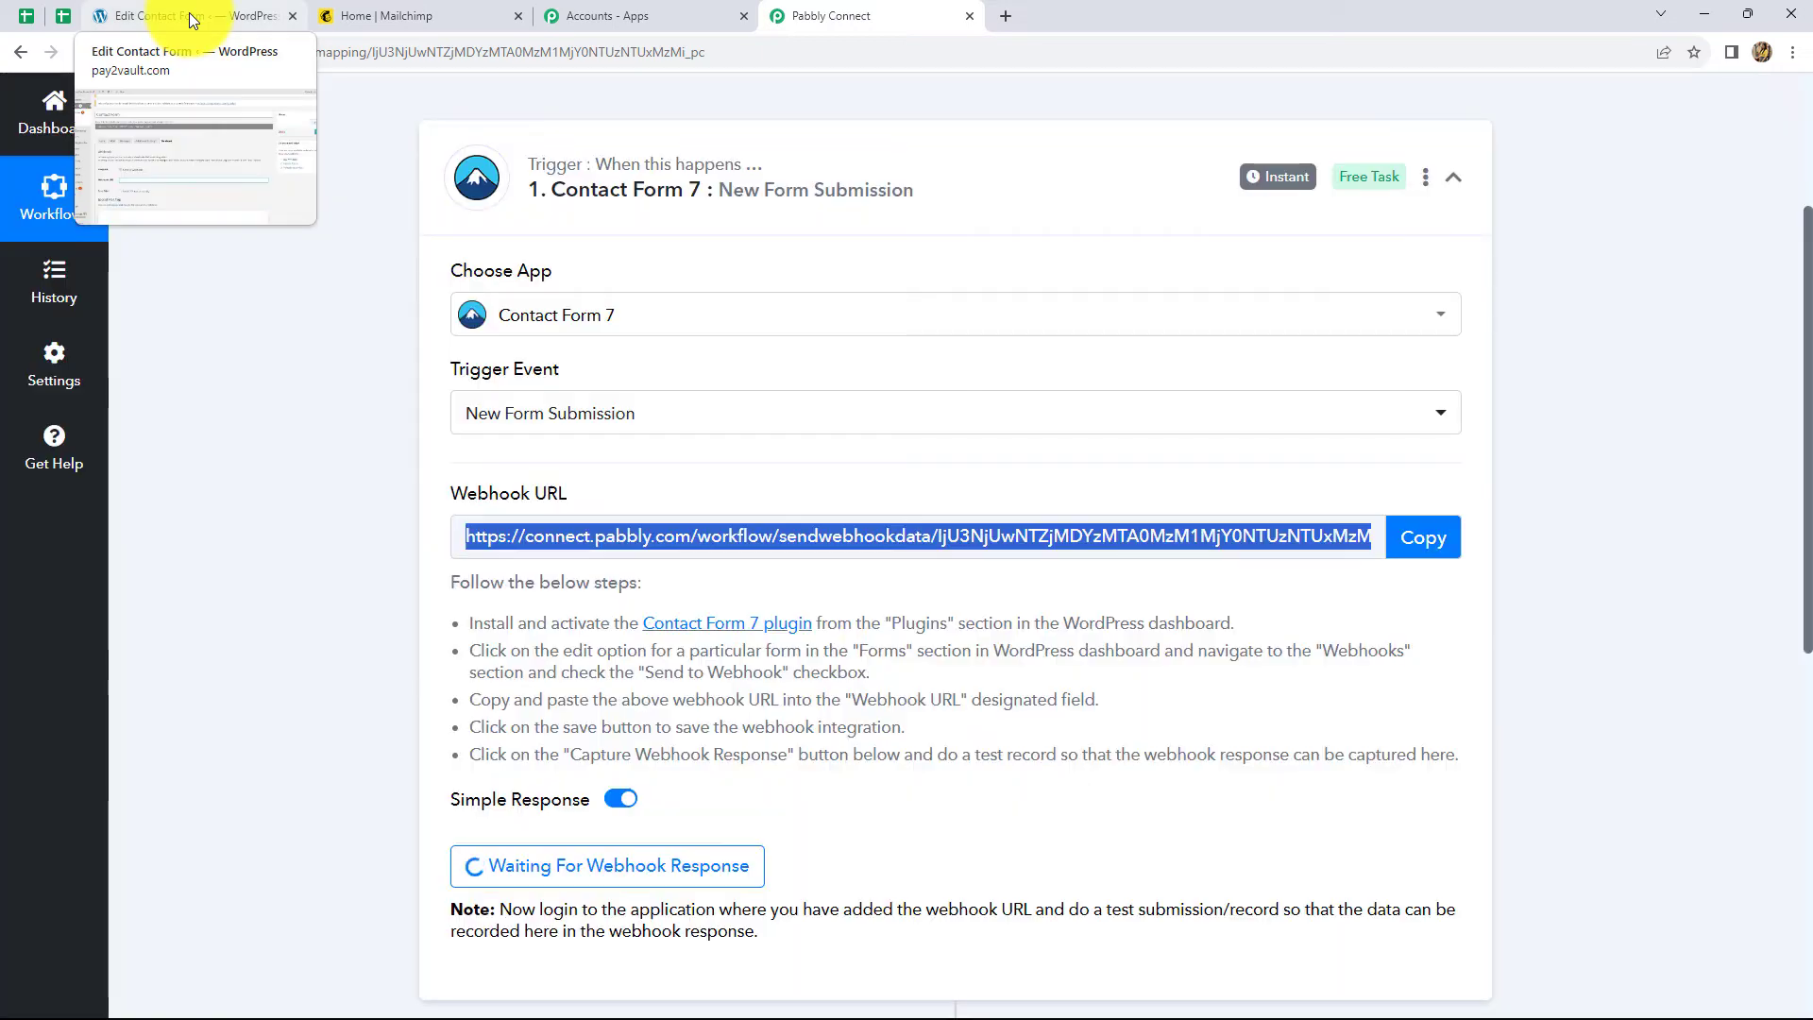
{"action": "left_click", "coordinate": [189, 16]}
{"action": "key", "text": "ctrl+v"}
{"action": "scroll", "coordinate": [251, 769], "scroll_direction": "down", "scroll_amount": 6}
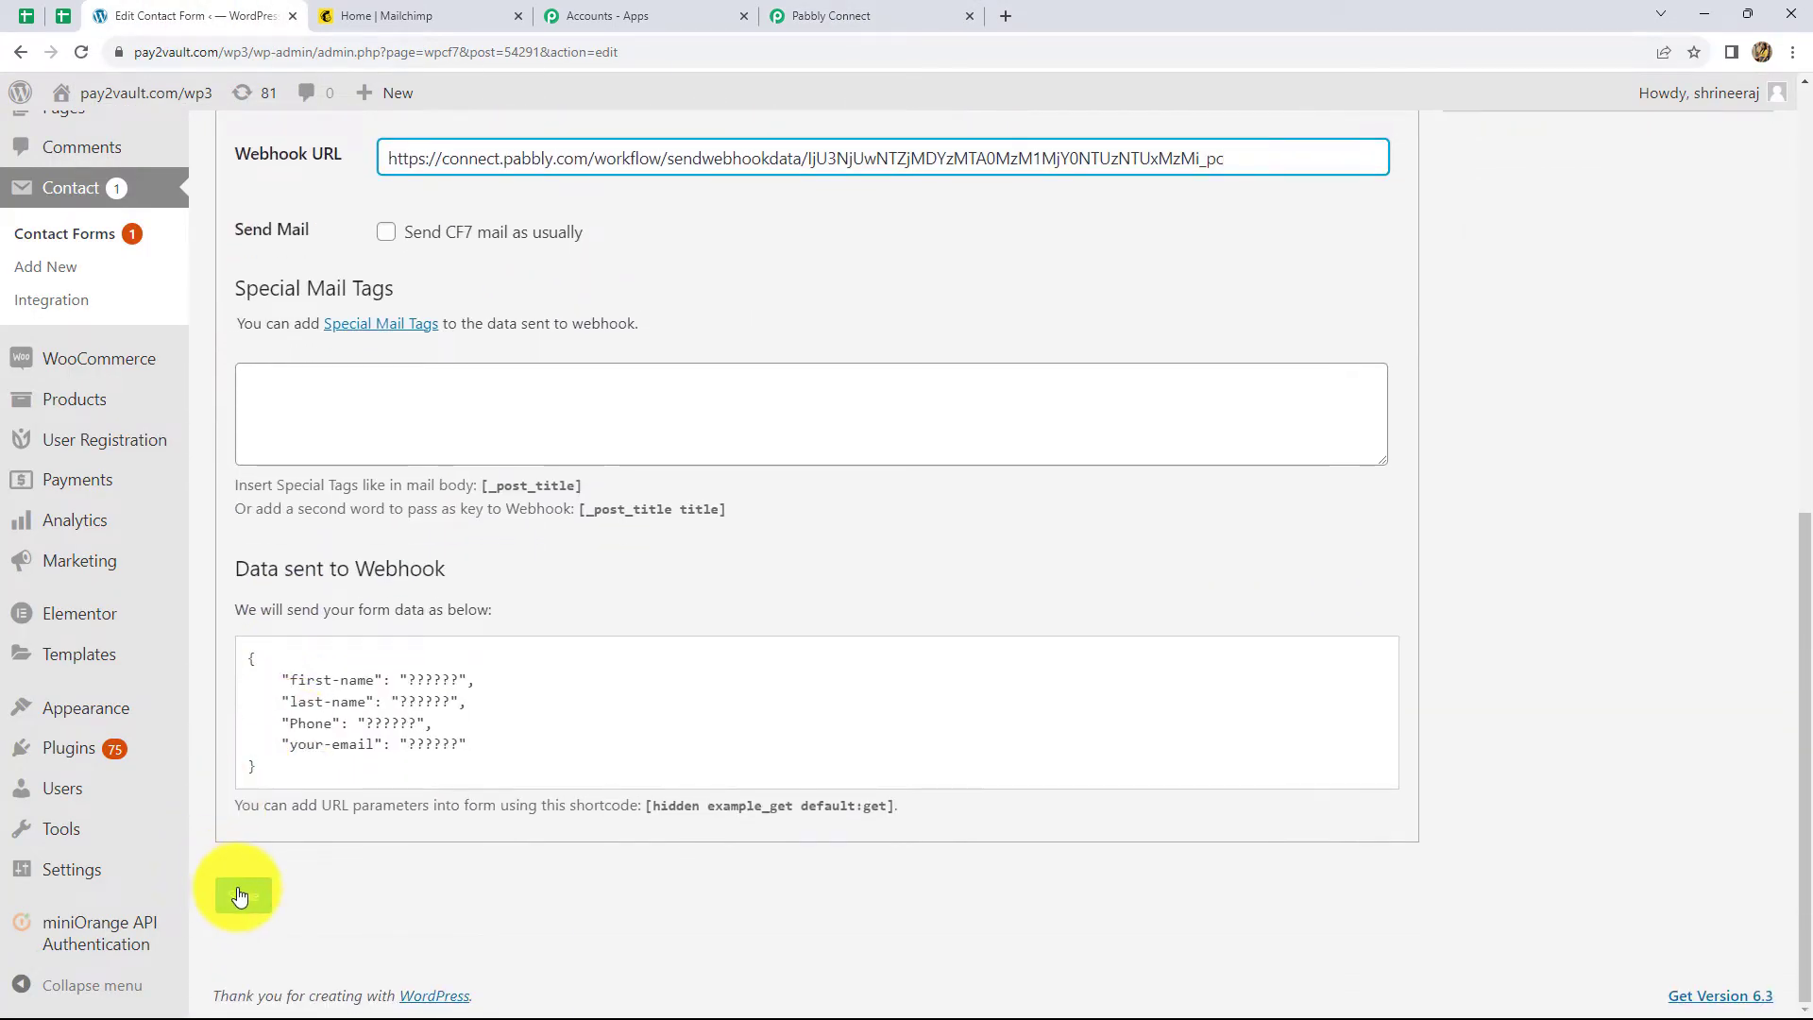
{"action": "left_click", "coordinate": [238, 895]}
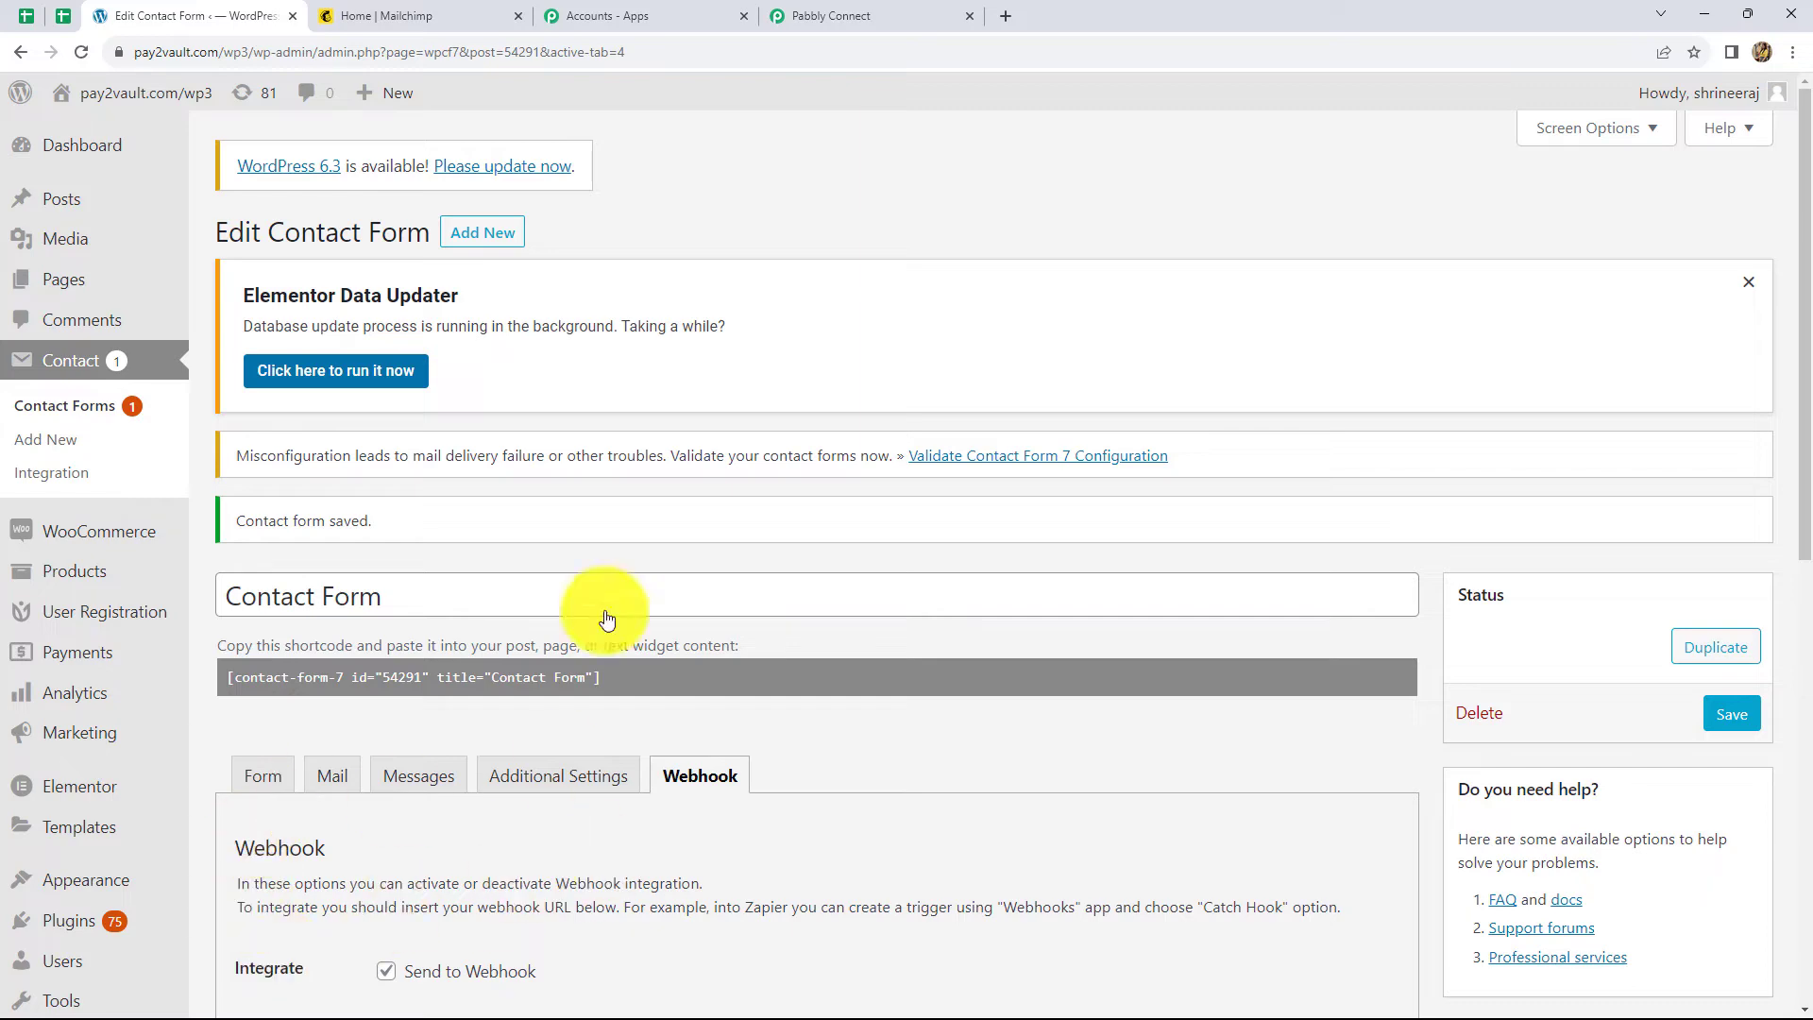
{"action": "left_click", "coordinate": [840, 12]}
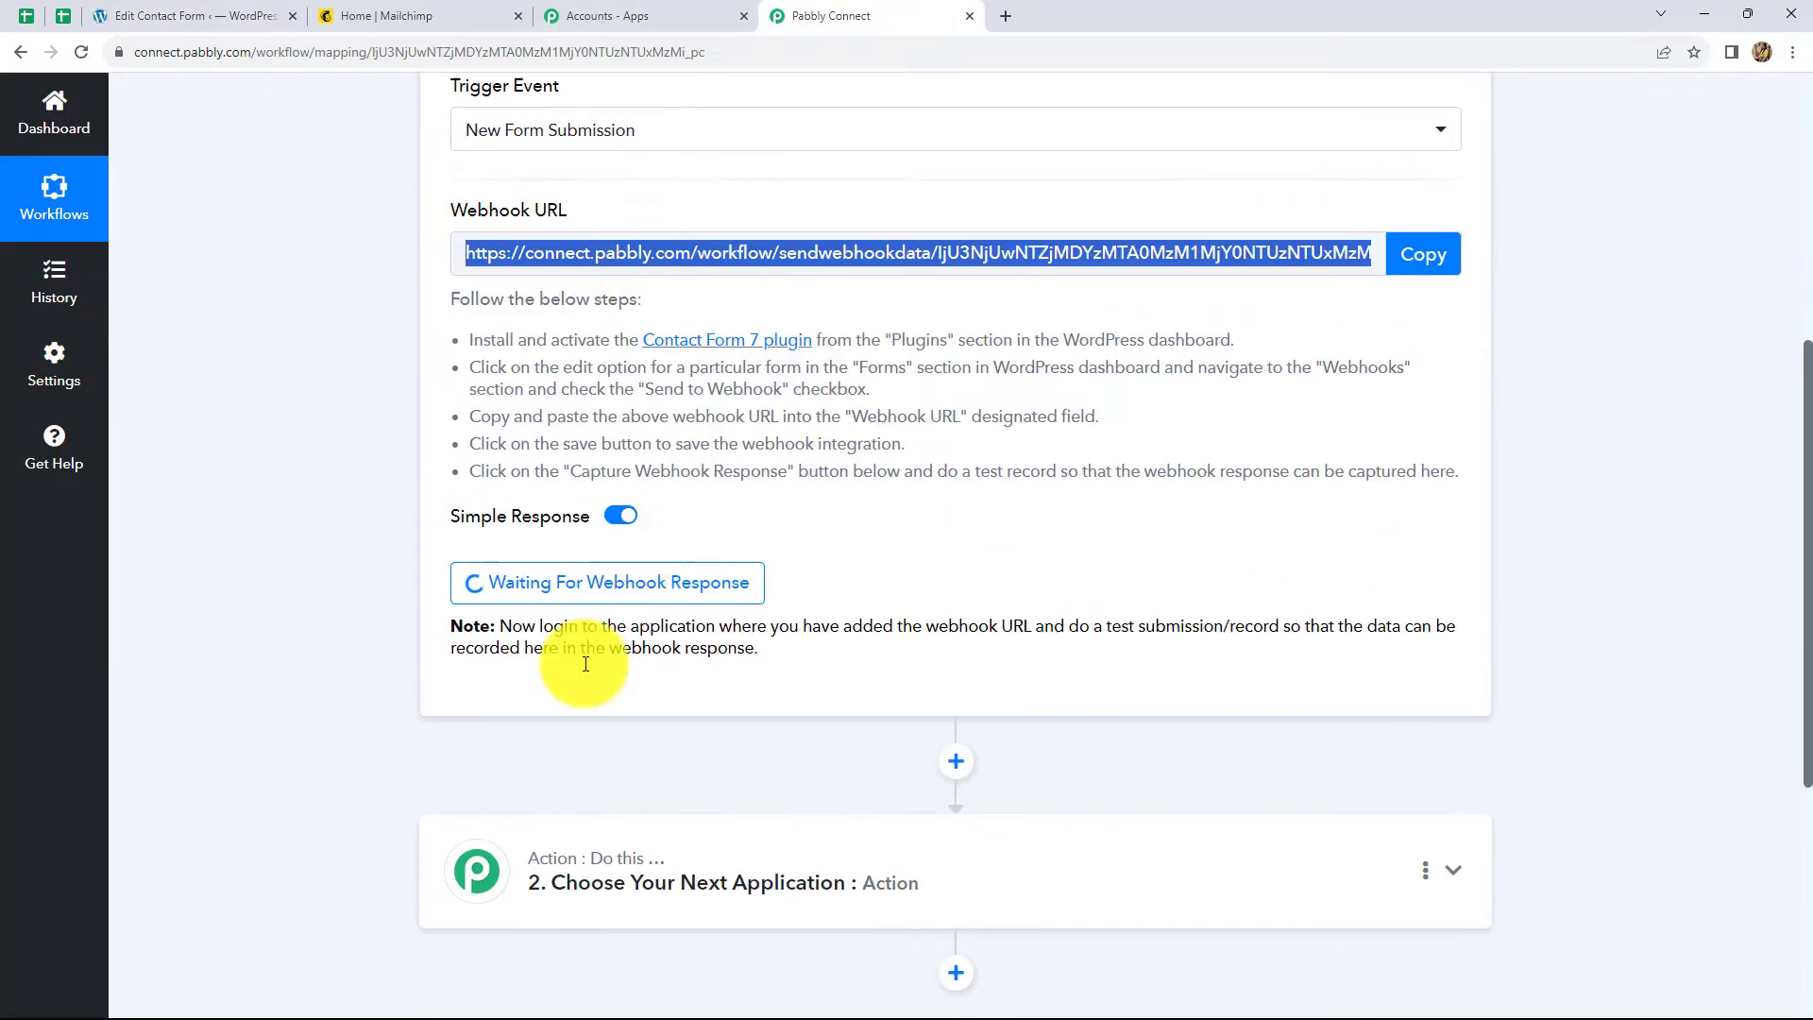
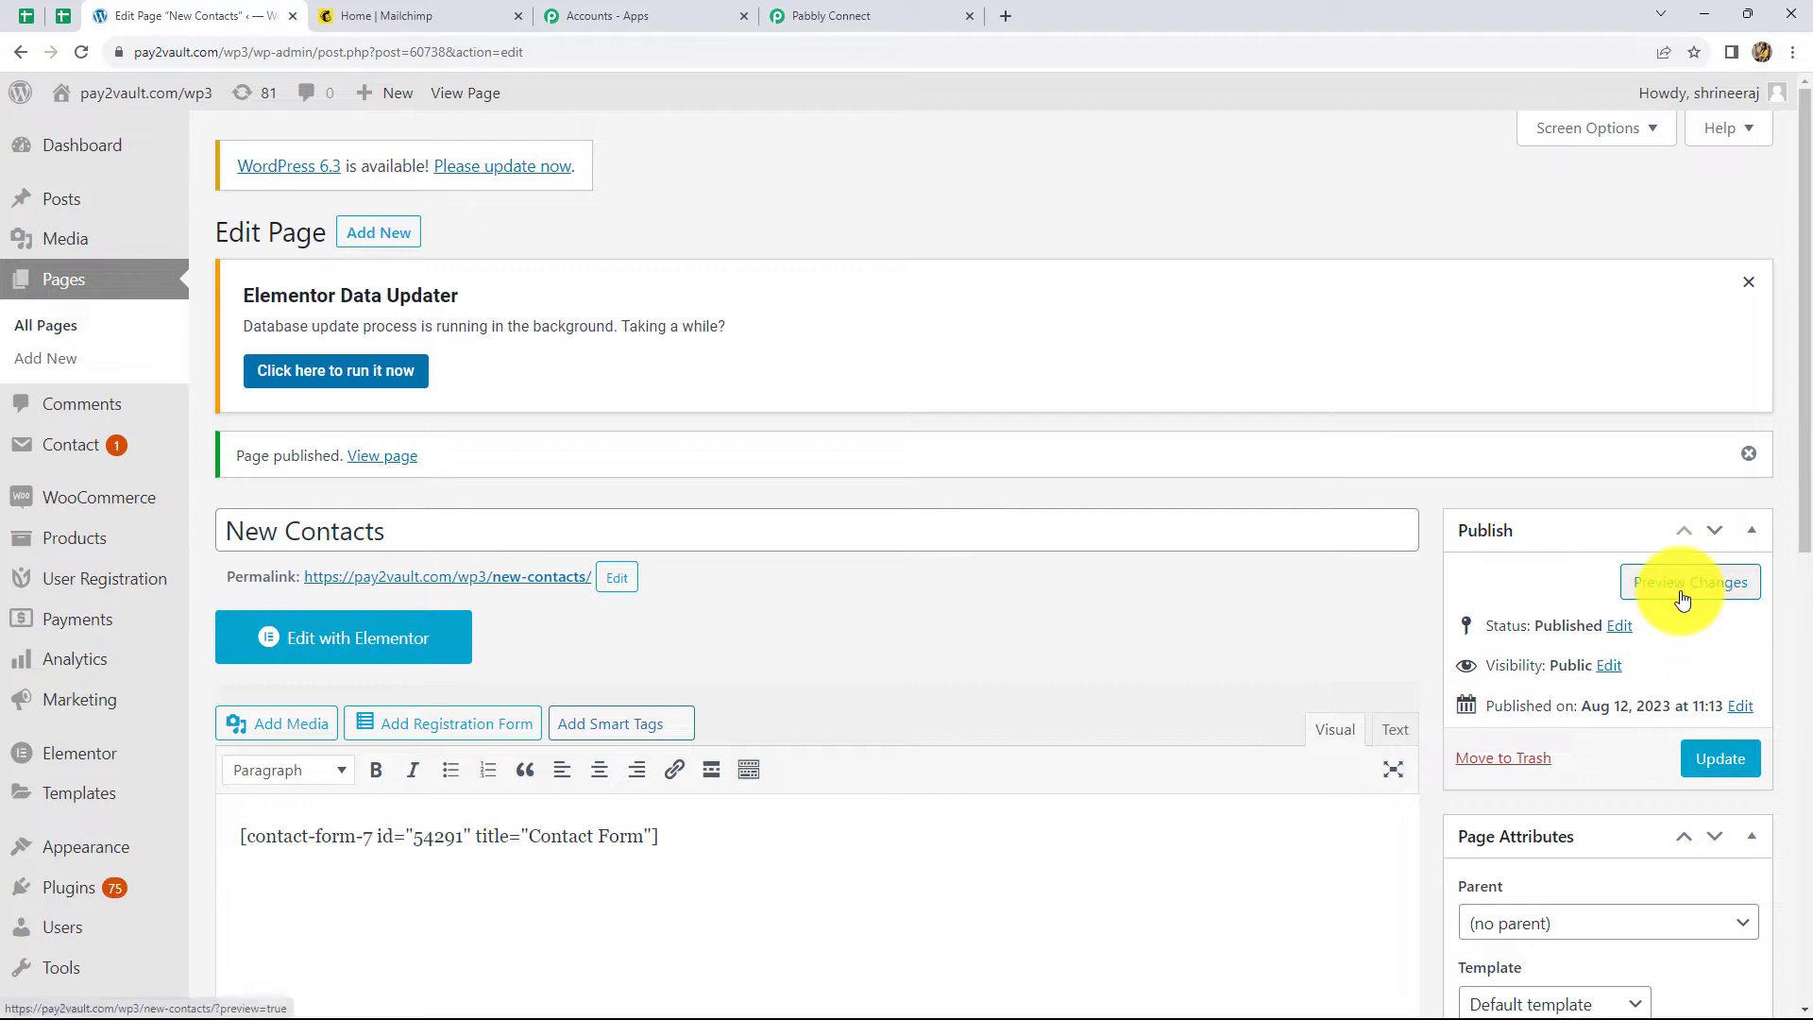
Step: Preview the New Contacts page and fill in the test contact's first name and last name
{"action": "left_click", "coordinate": [1679, 602]}
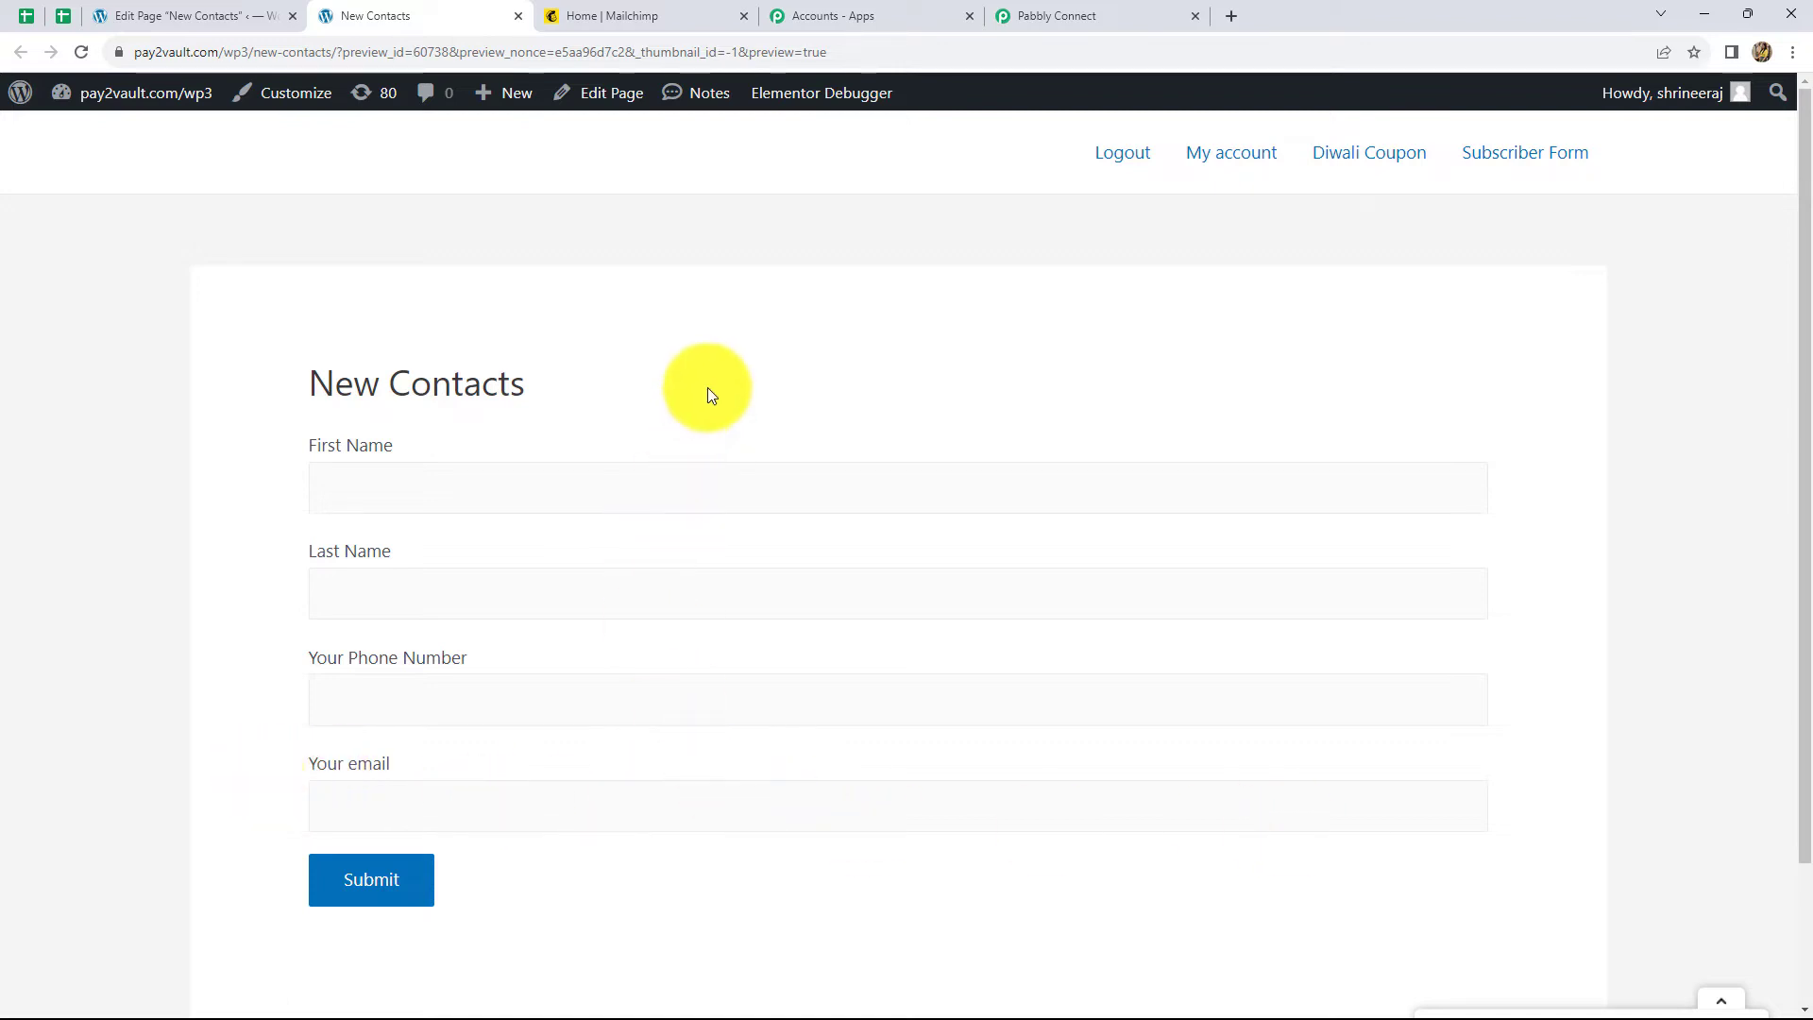
{"action": "left_click", "coordinate": [341, 496]}
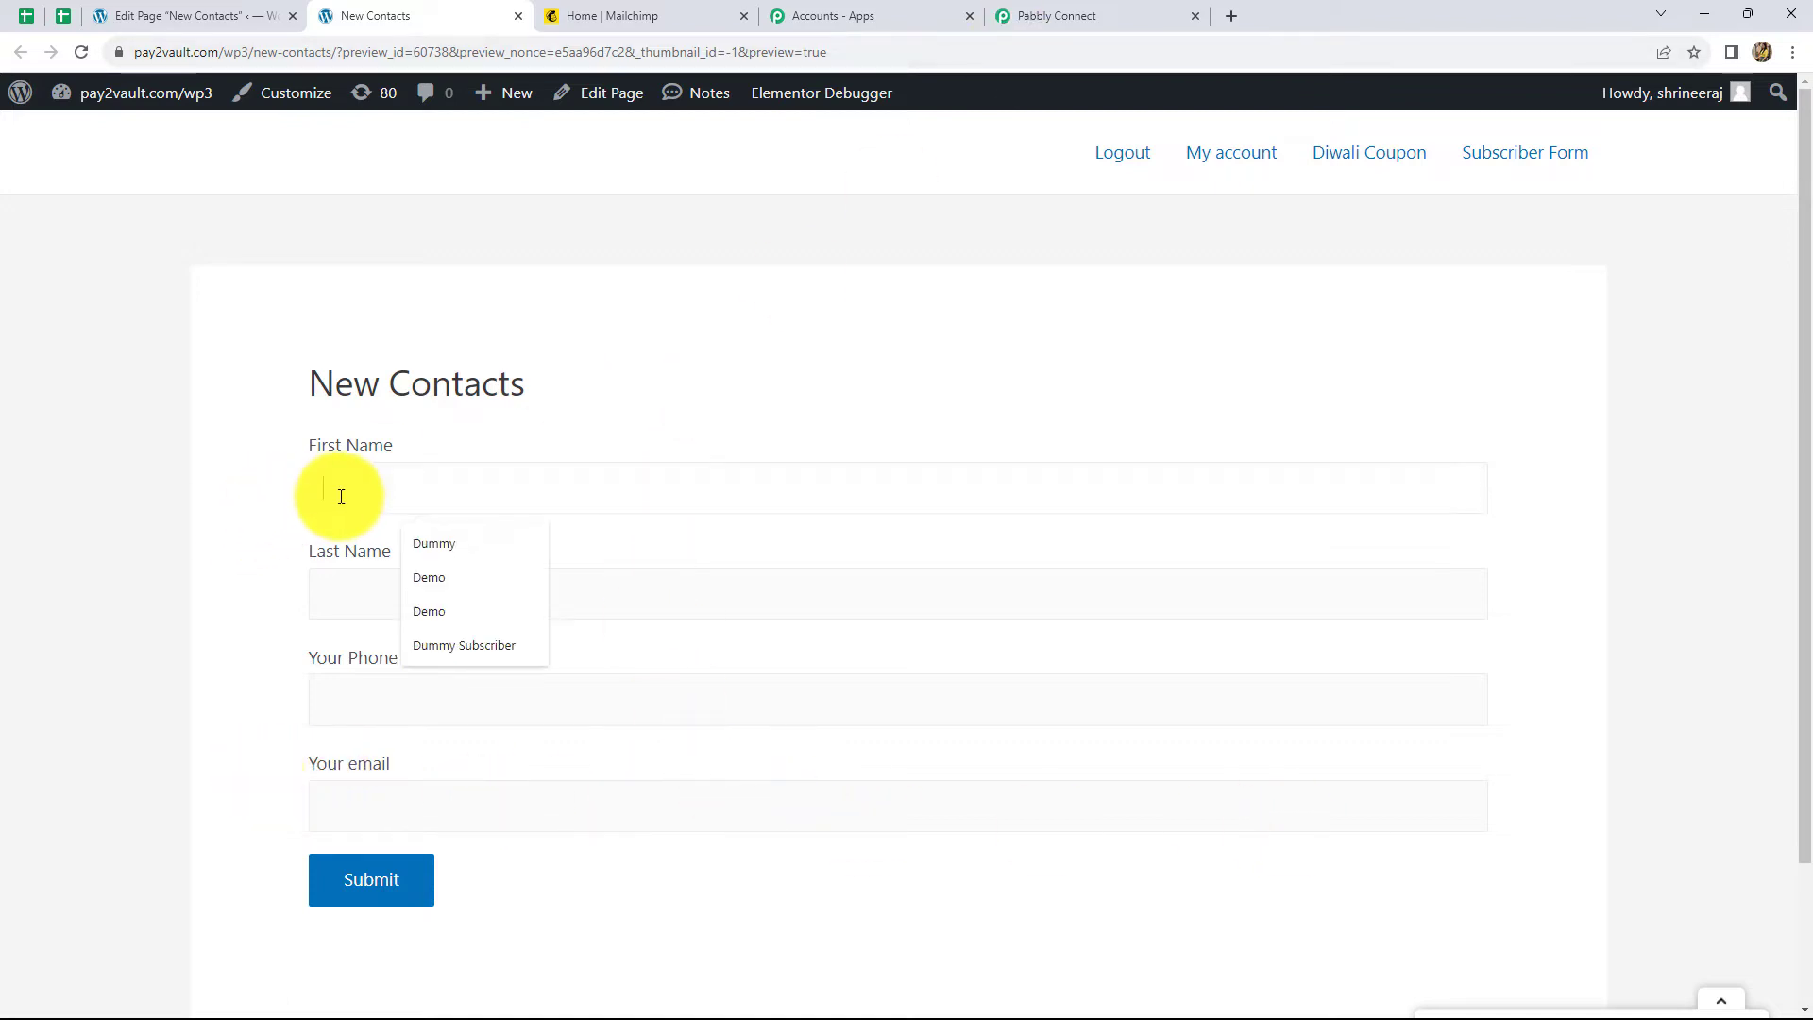
{"action": "type", "text": "Test"}
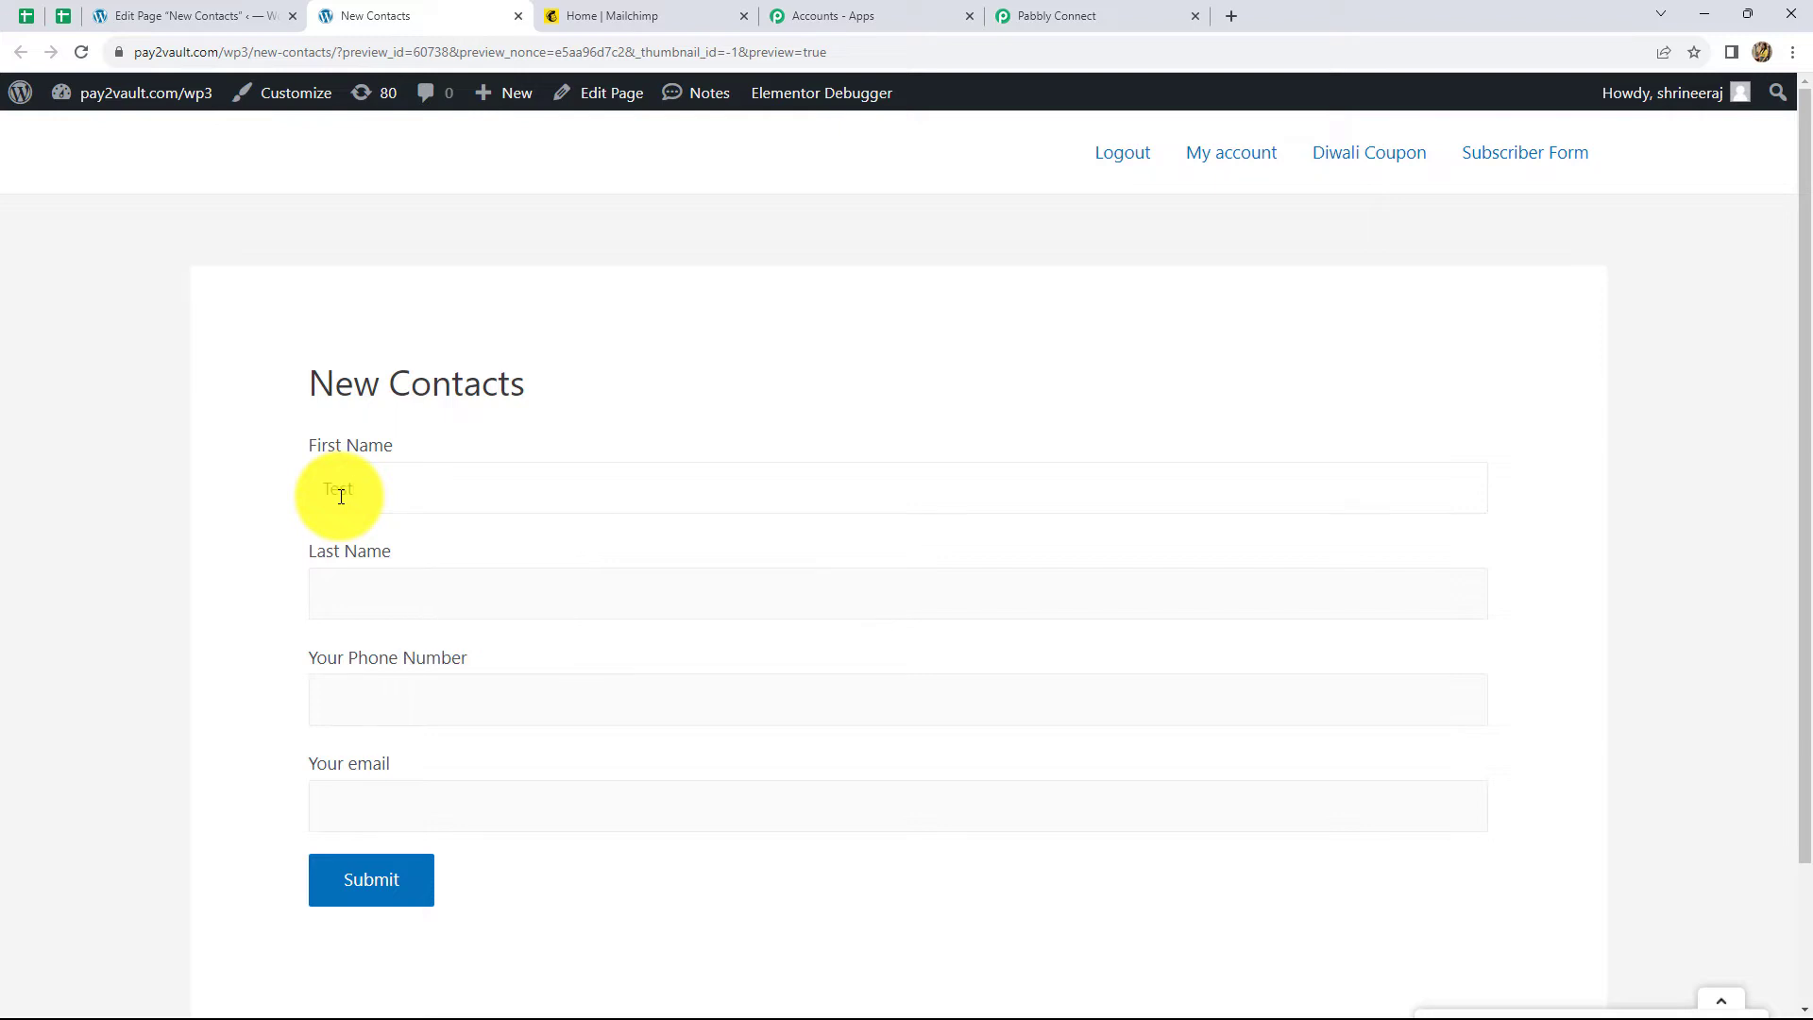
{"action": "left_click", "coordinate": [334, 599]}
{"action": "key", "text": "Down"}
{"action": "key", "text": "Return"}
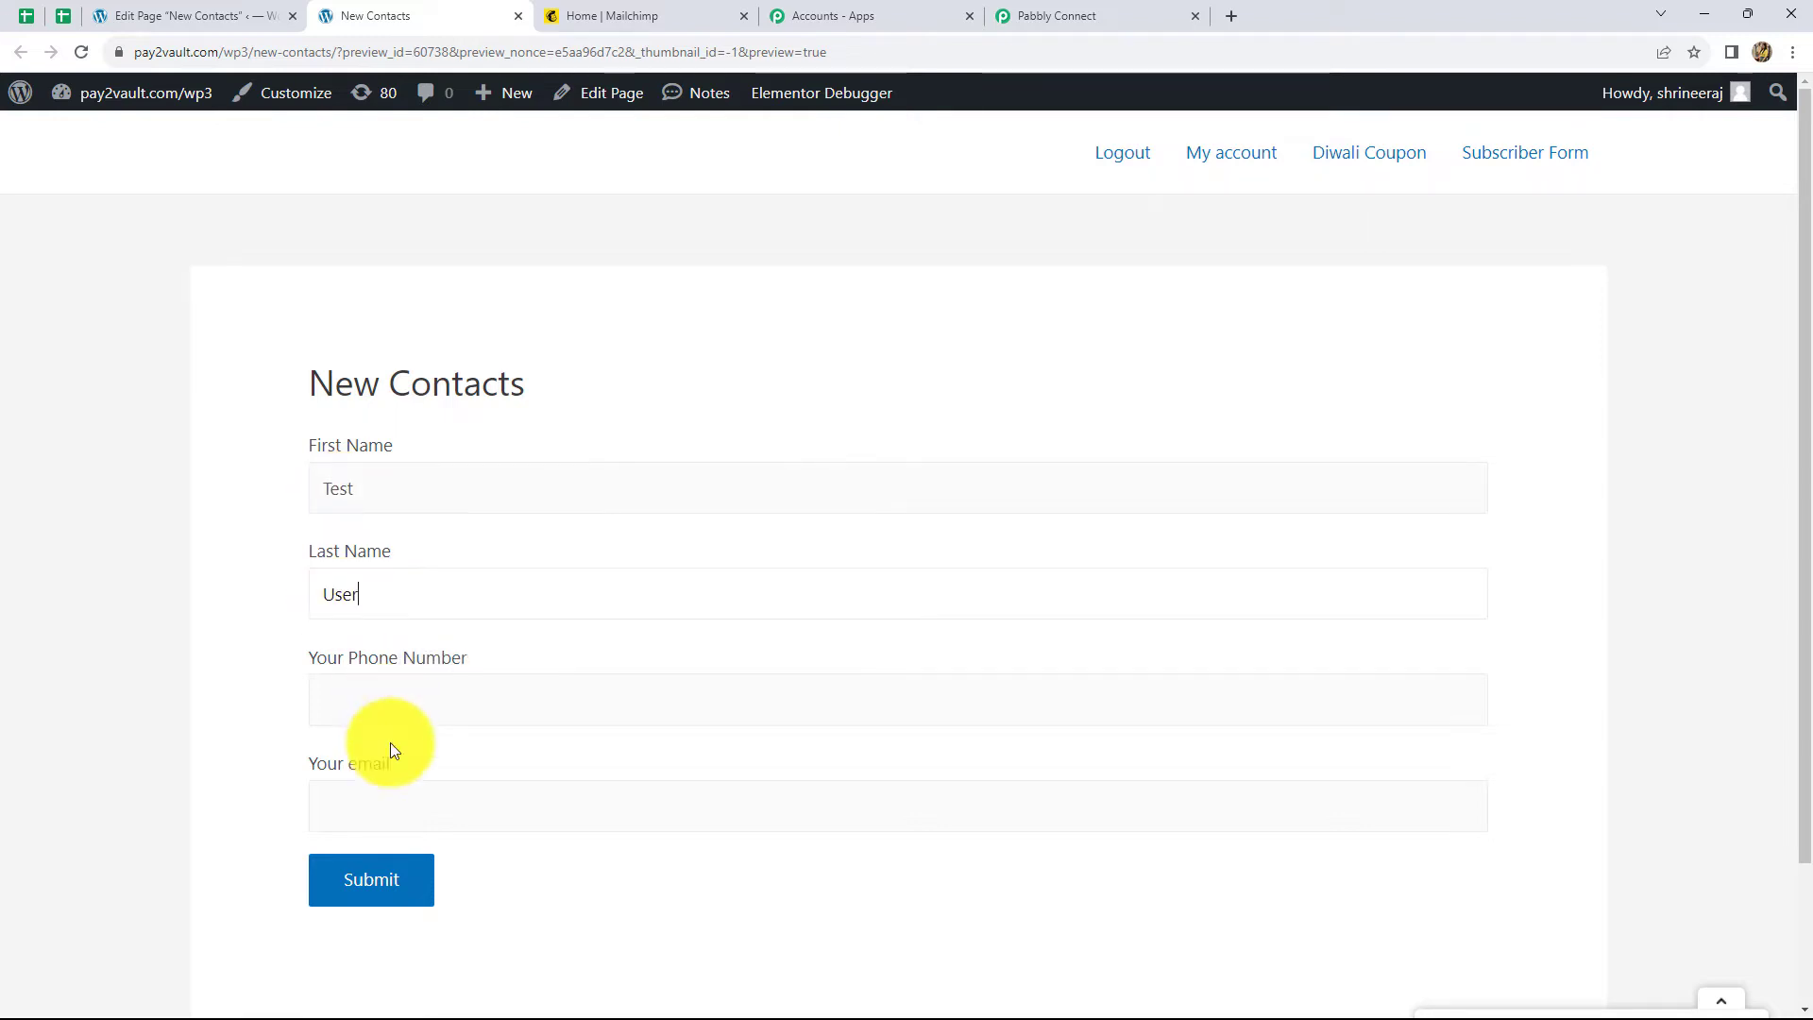
Step: Fill in the test contact's phone number and email address, and submit the form
{"action": "key", "text": "ctrl+v"}
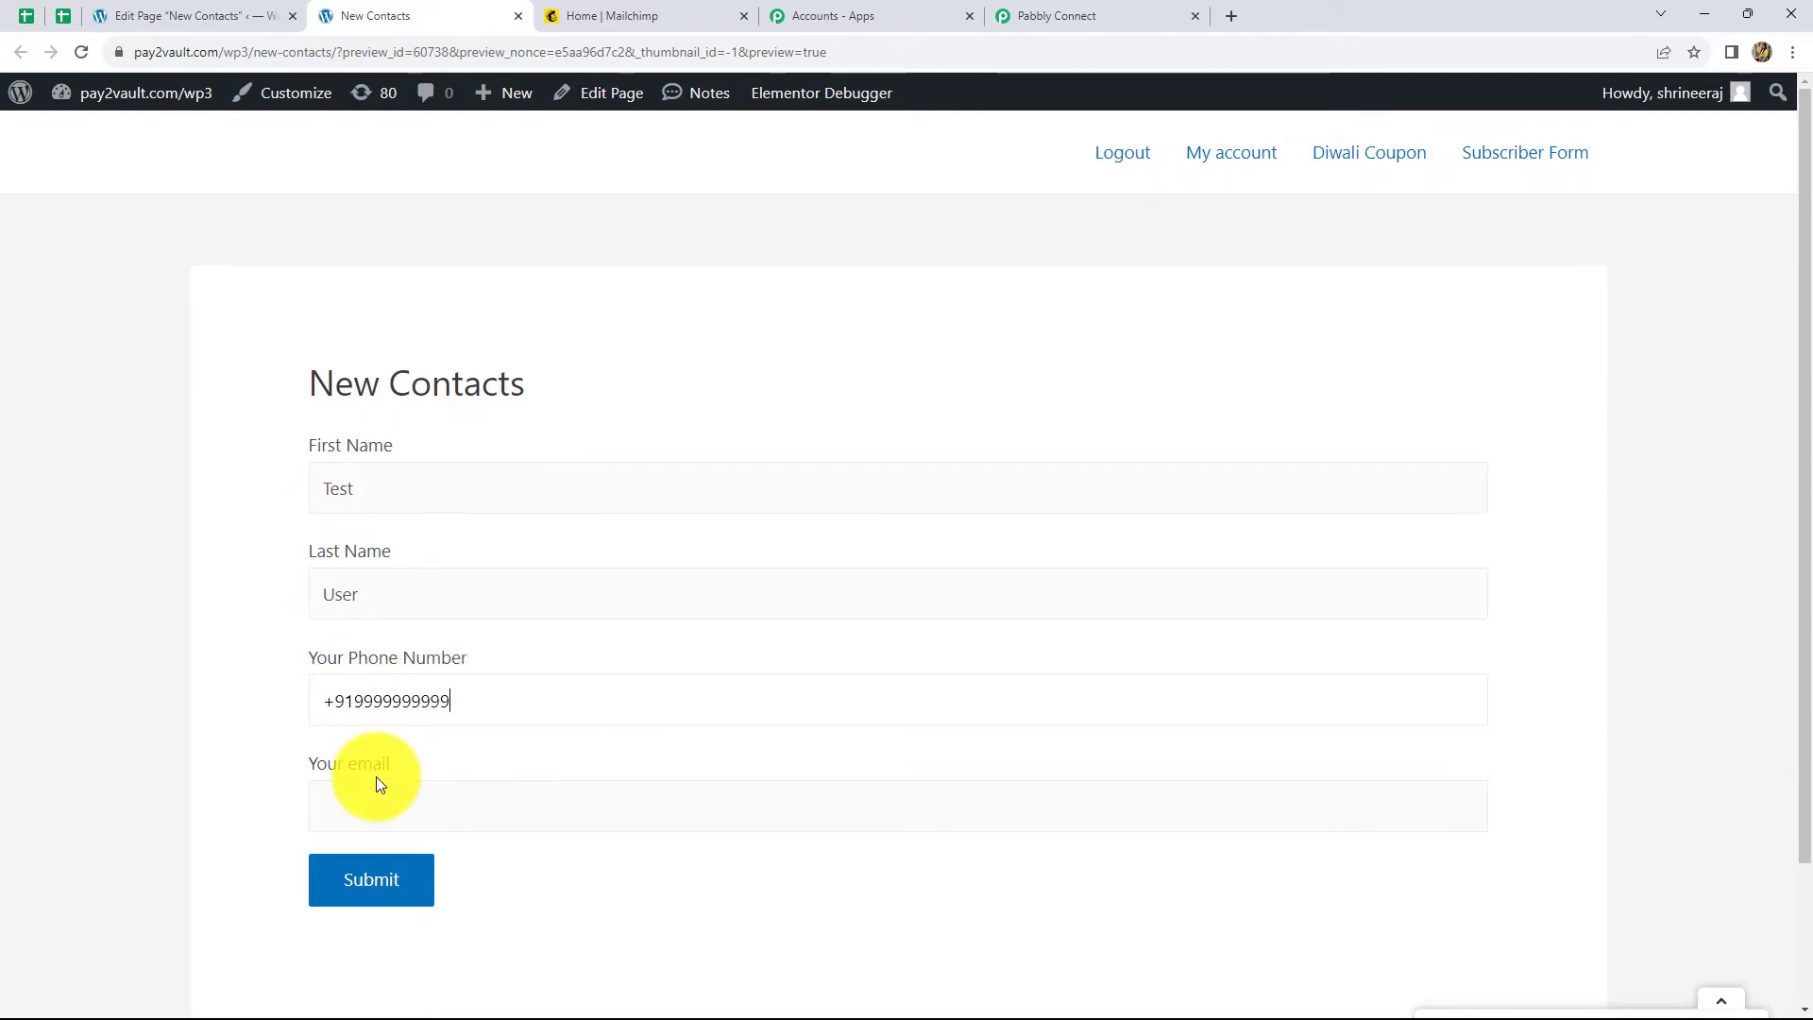
{"action": "left_click", "coordinate": [370, 815]}
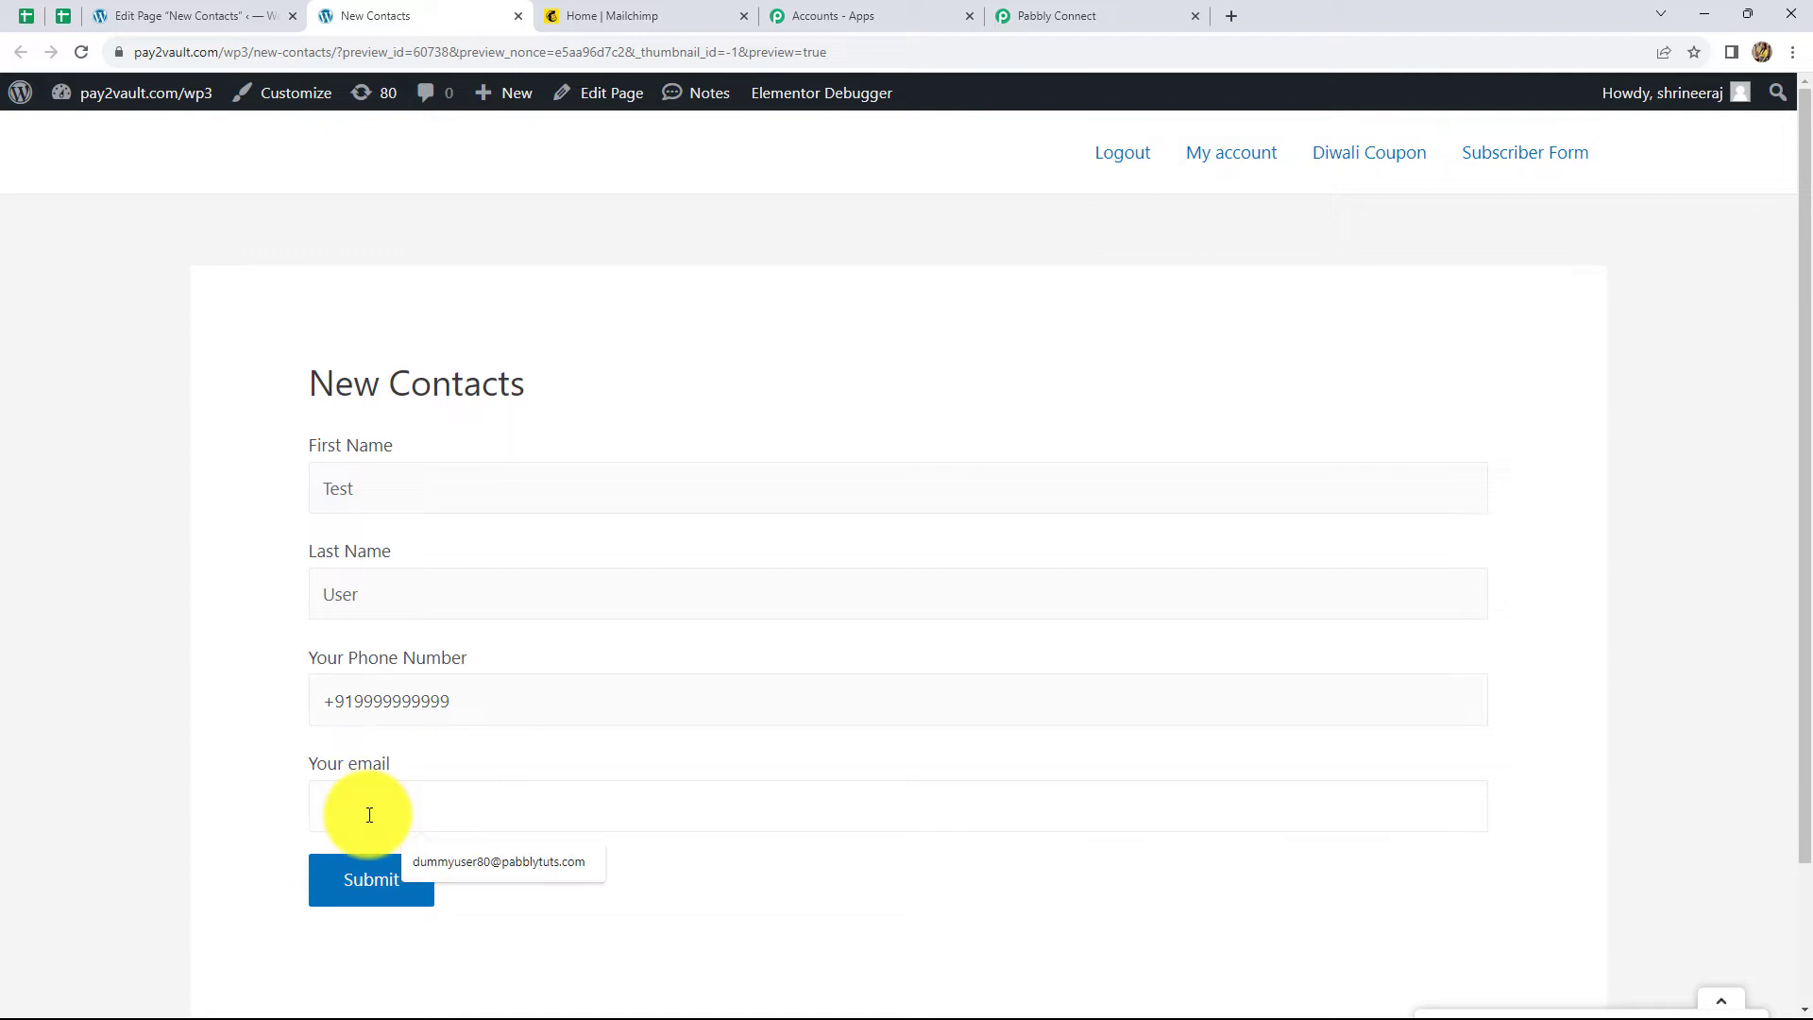
{"action": "type", "text": "tes"}
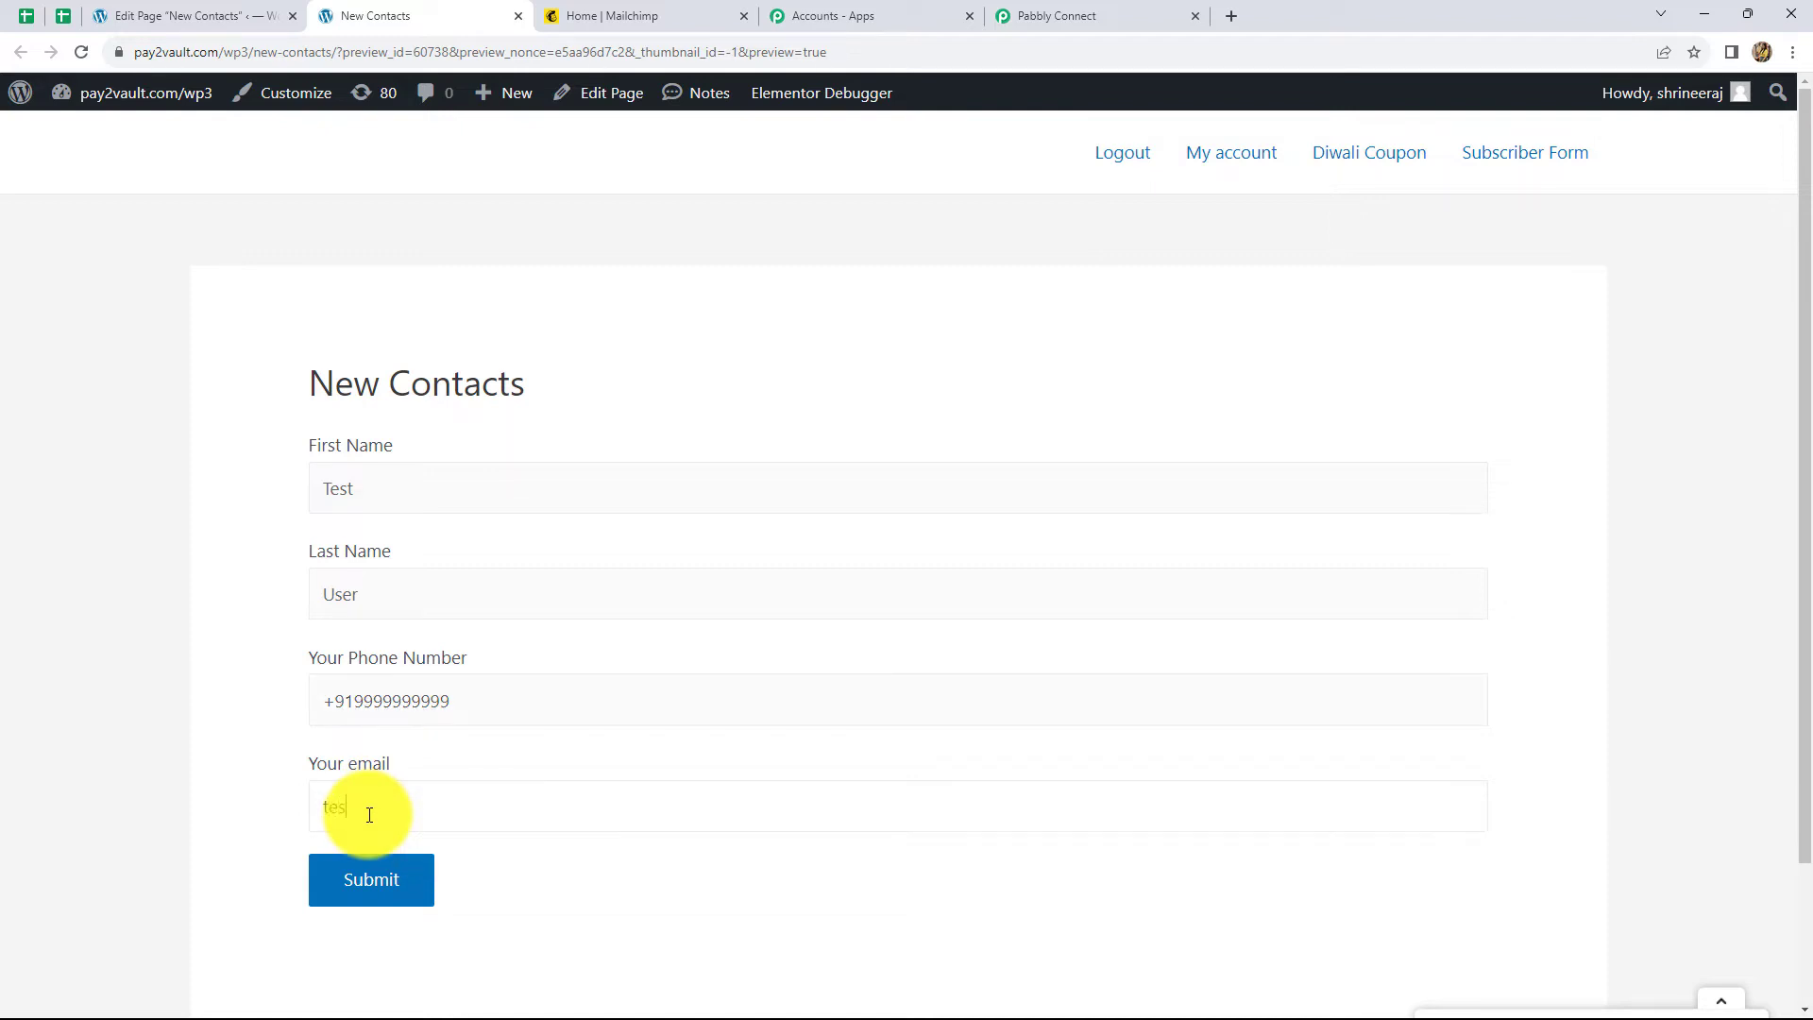
{"action": "type", "text": "t"}
{"action": "key", "text": "ctrl+v"}
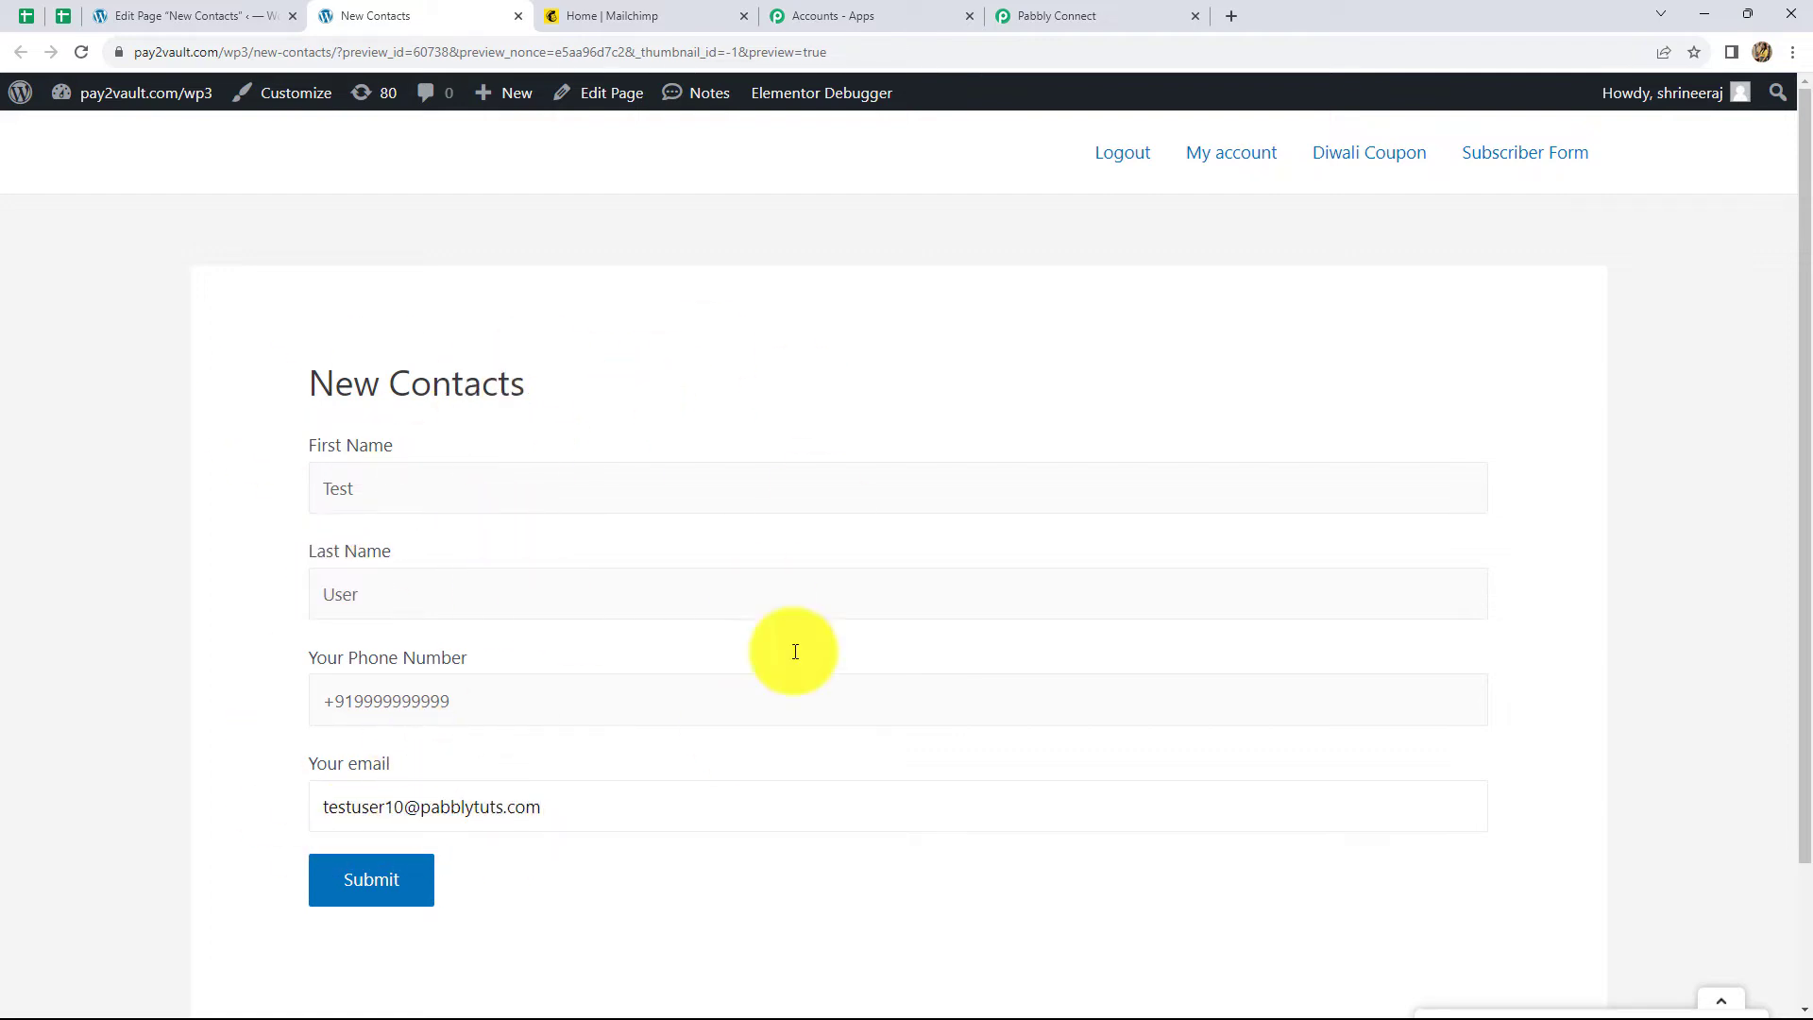
{"action": "left_click", "coordinate": [372, 883]}
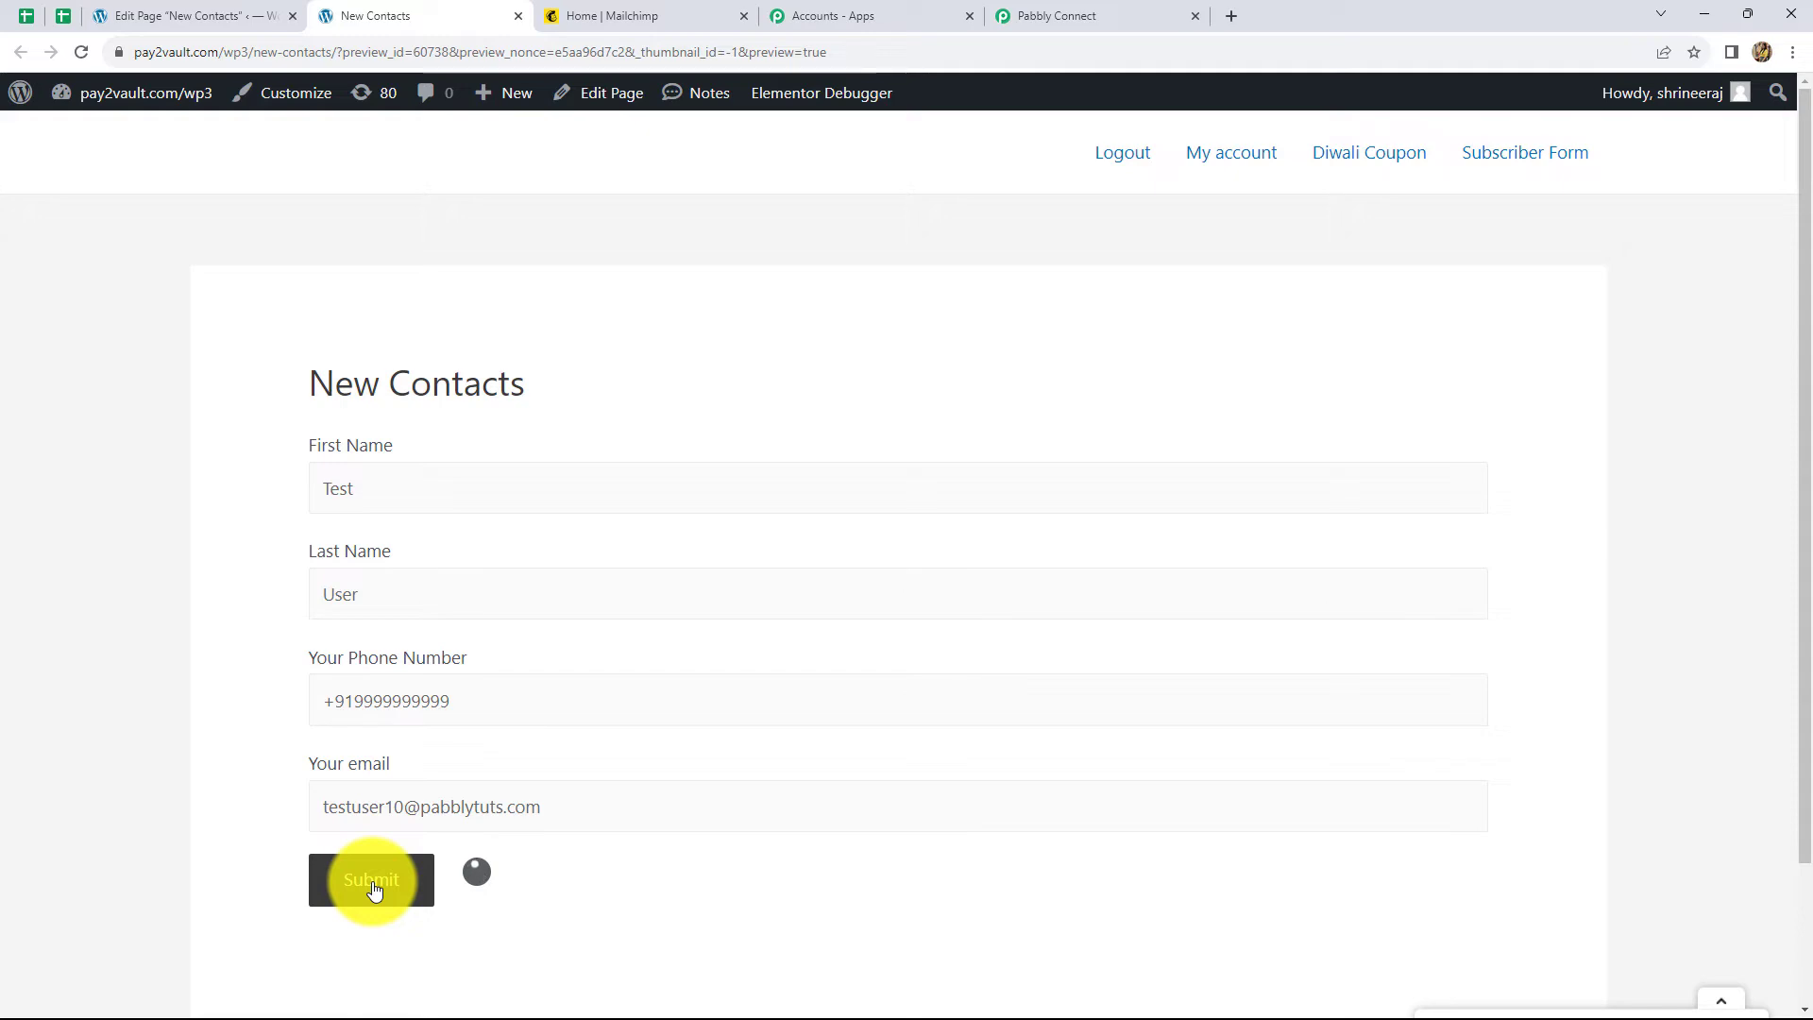
Step: Switch to Pabbly Connect, check the captured form response, and choose Mailchimp as the app for the workflow's action step
{"action": "left_click", "coordinate": [1128, 3]}
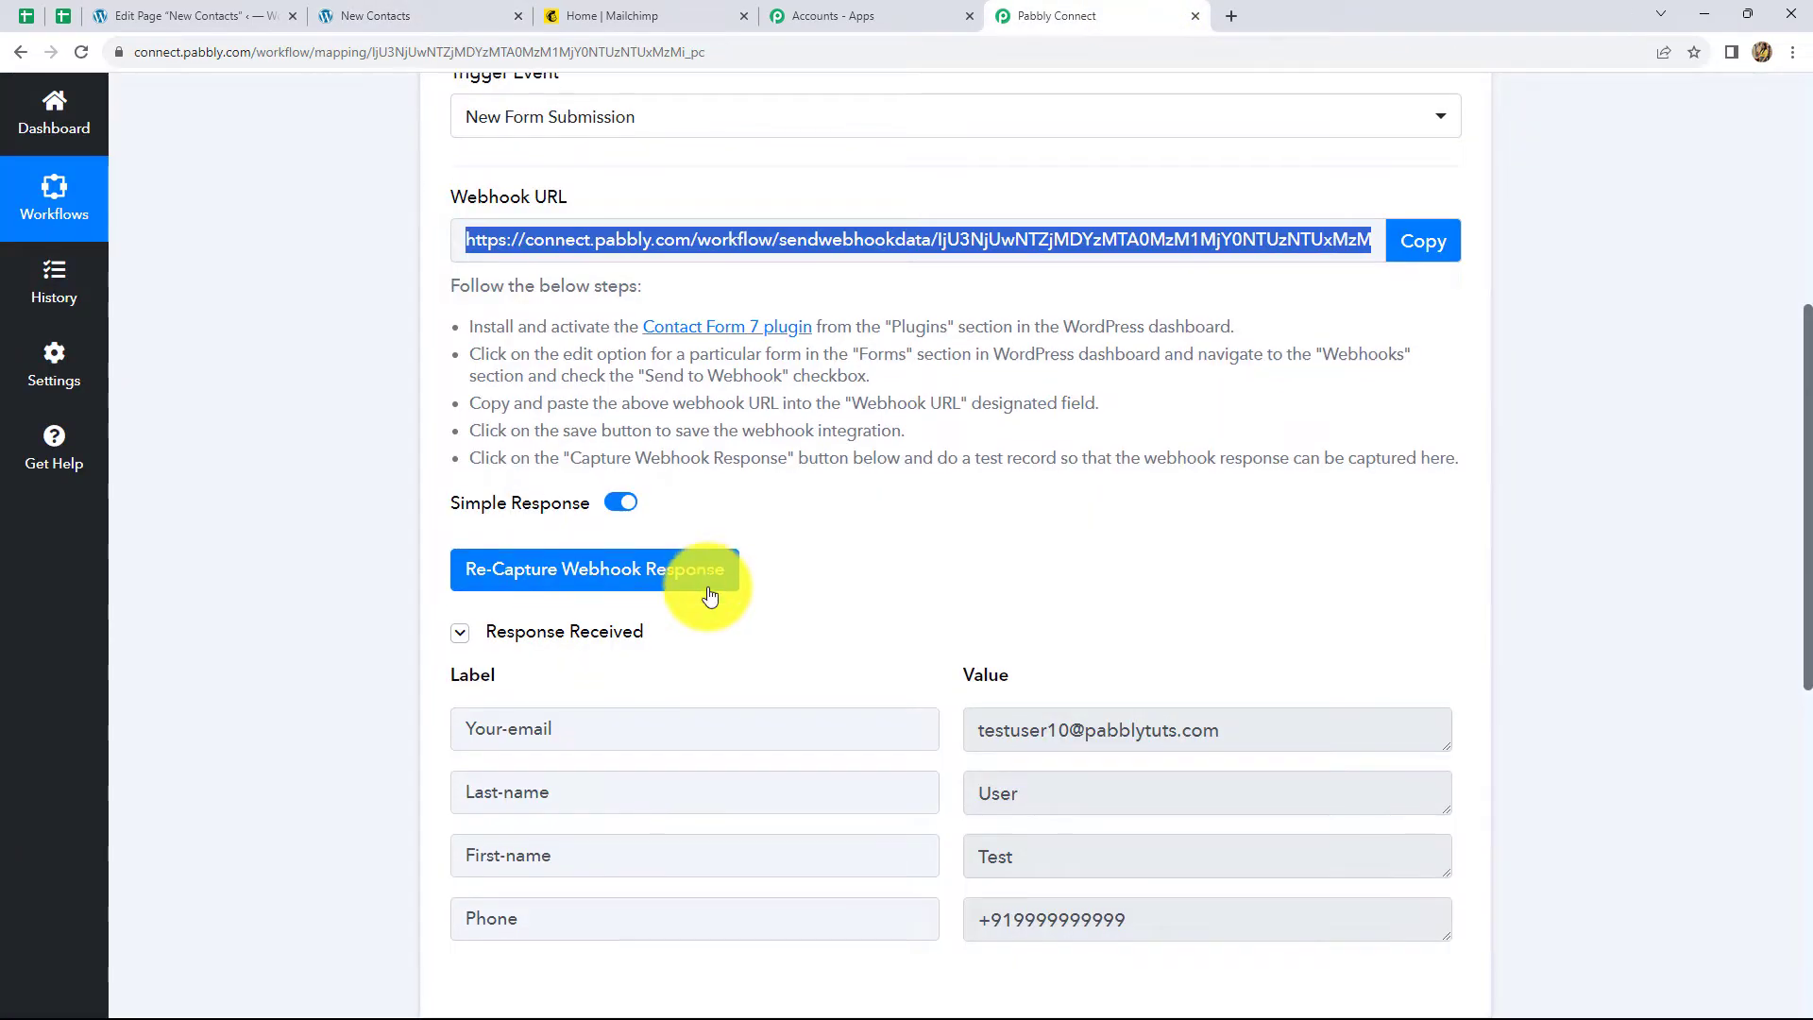
{"action": "scroll", "coordinate": [710, 595], "scroll_direction": "down", "scroll_amount": 2}
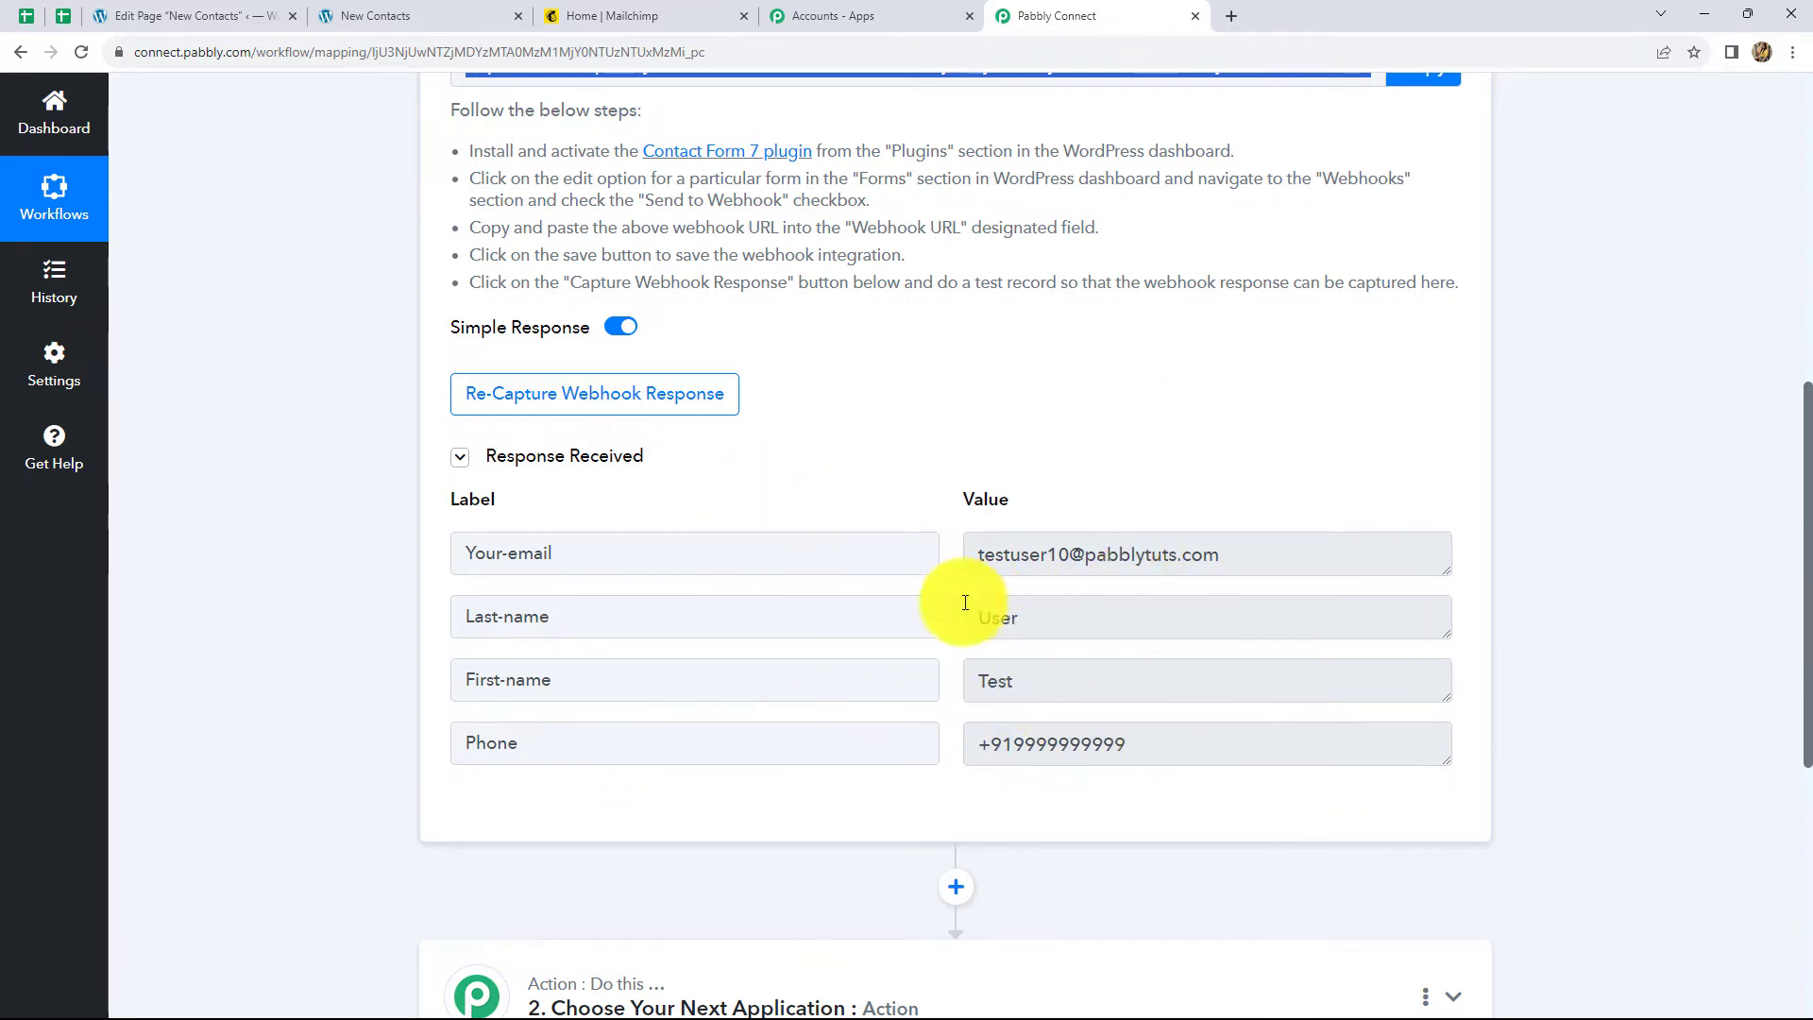
{"action": "scroll", "coordinate": [1299, 616], "scroll_direction": "down", "scroll_amount": 2}
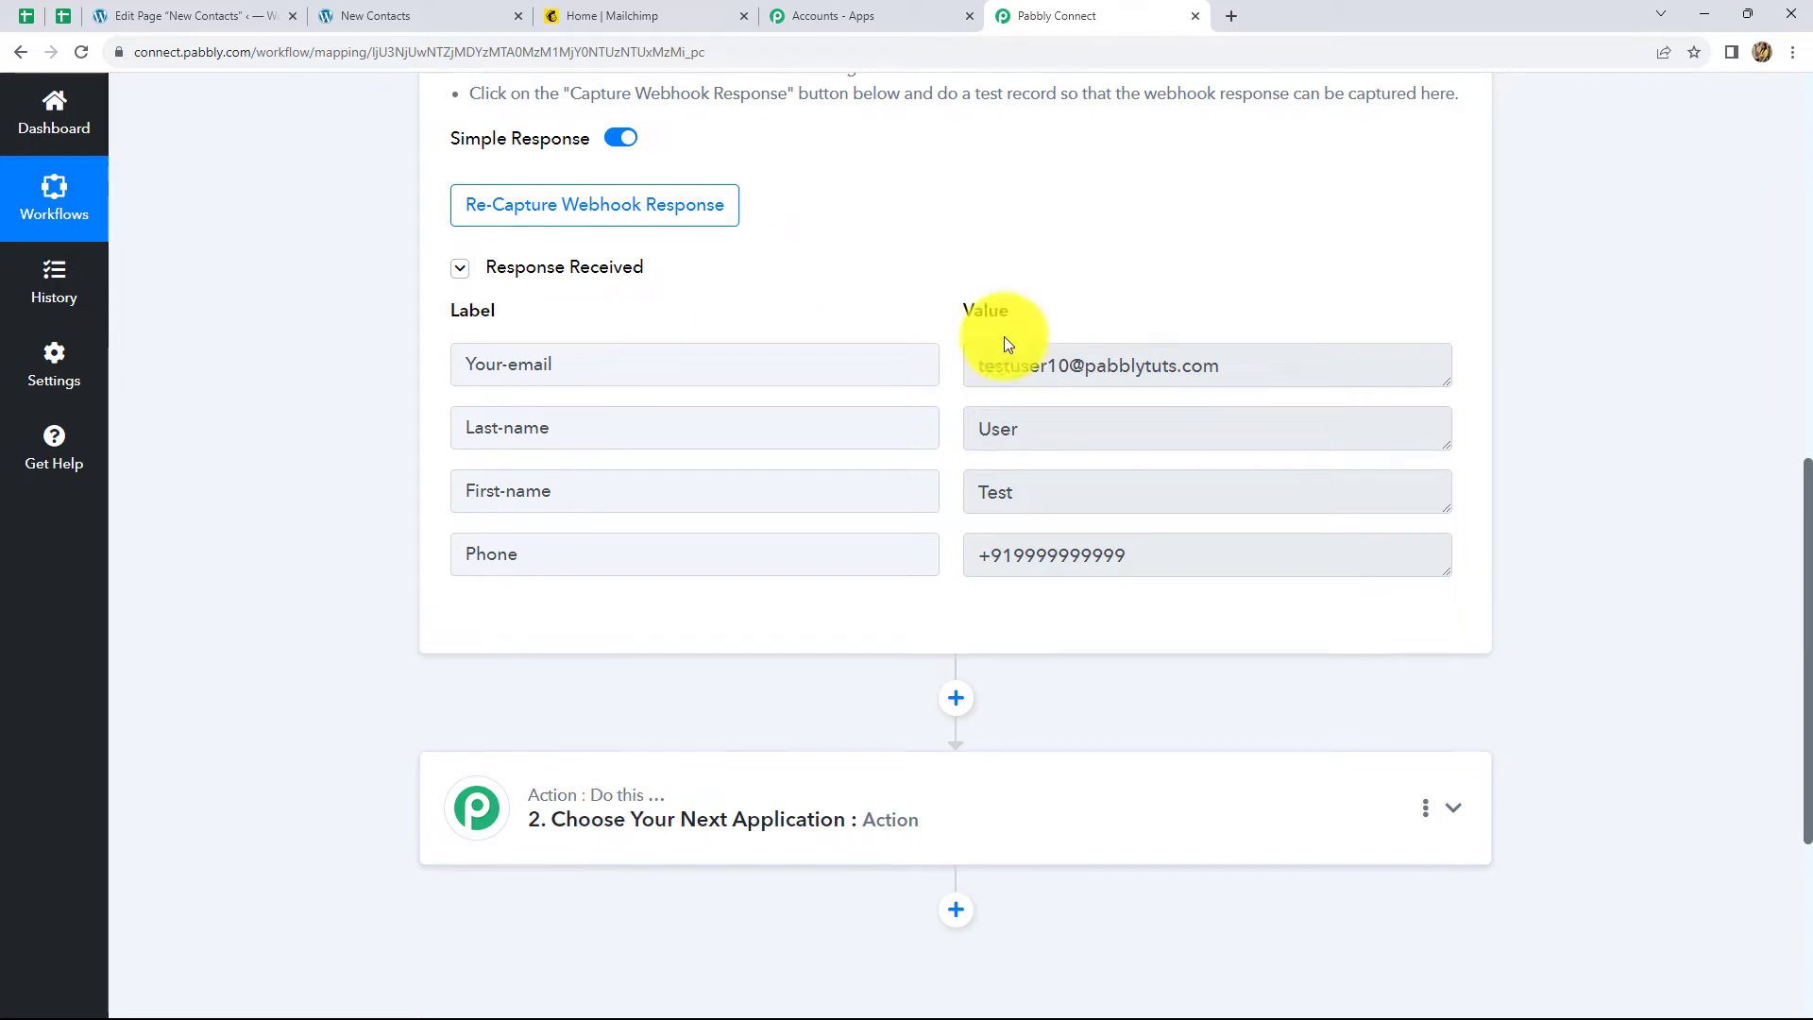
{"action": "scroll", "coordinate": [831, 793], "scroll_direction": "up", "scroll_amount": 4}
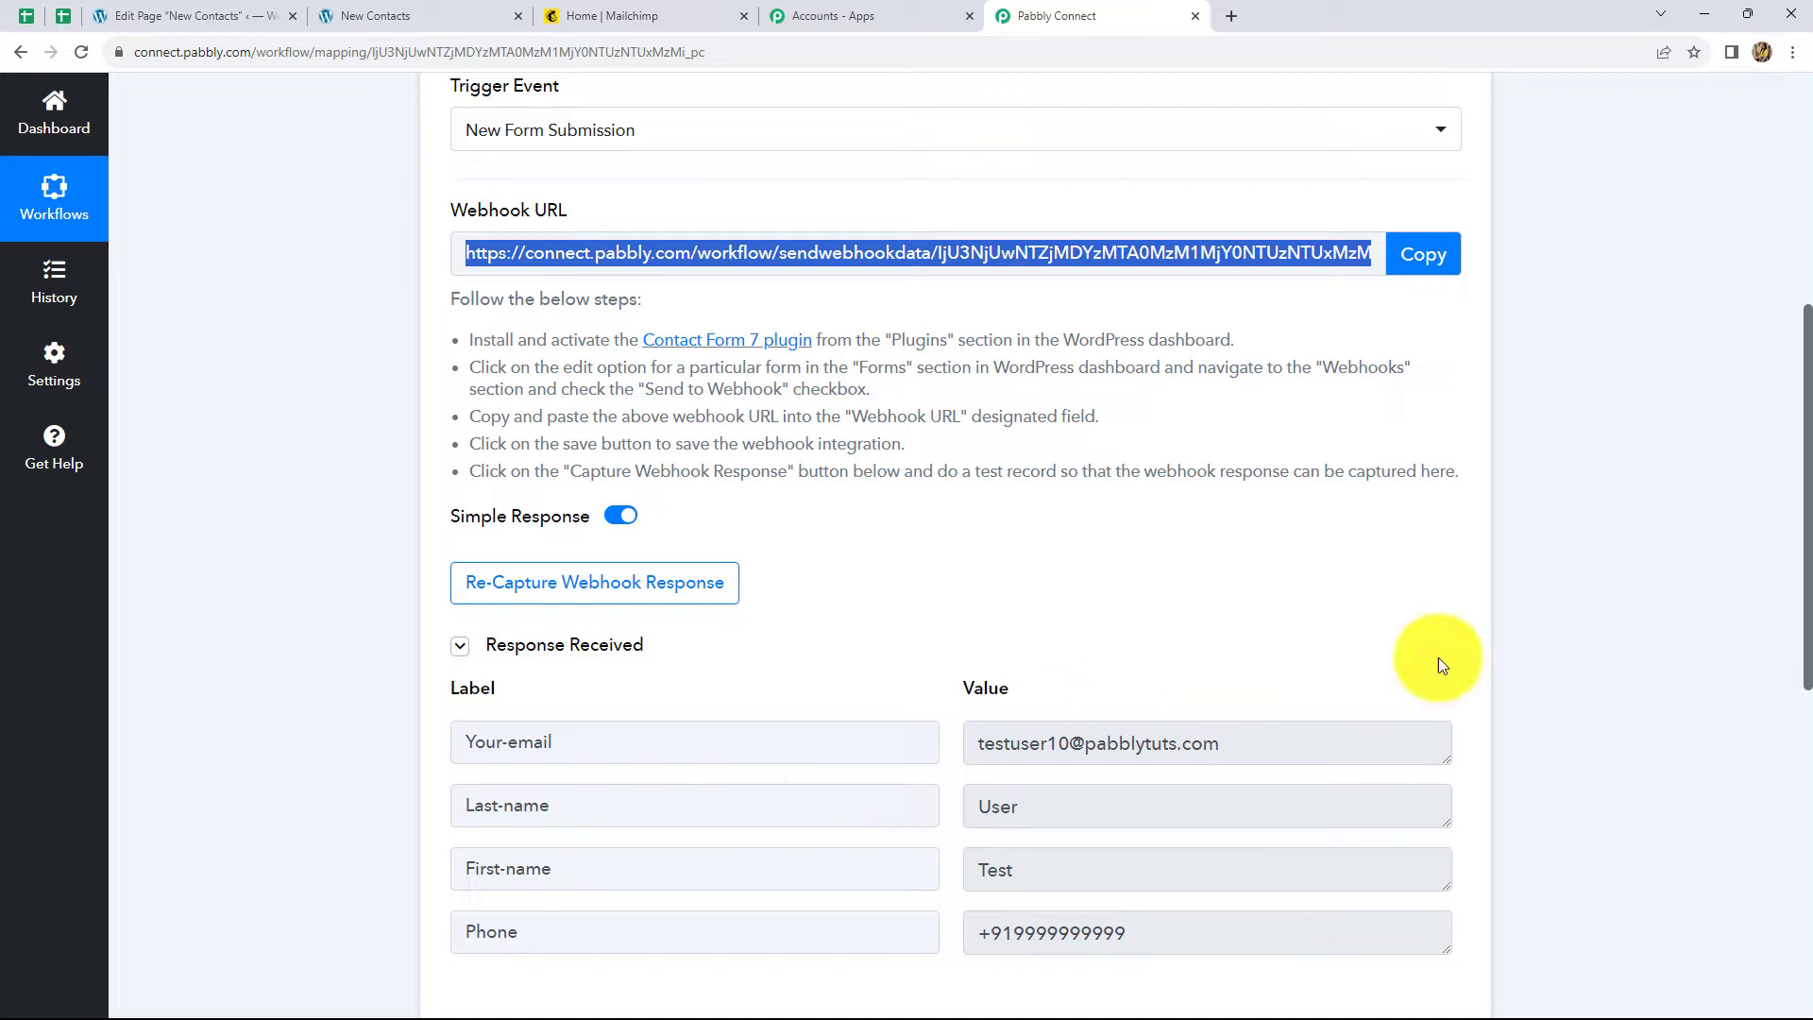
{"action": "scroll", "coordinate": [862, 636], "scroll_direction": "down", "scroll_amount": 6}
{"action": "left_click", "coordinate": [830, 627]}
{"action": "scroll", "coordinate": [588, 568], "scroll_direction": "down", "scroll_amount": 2}
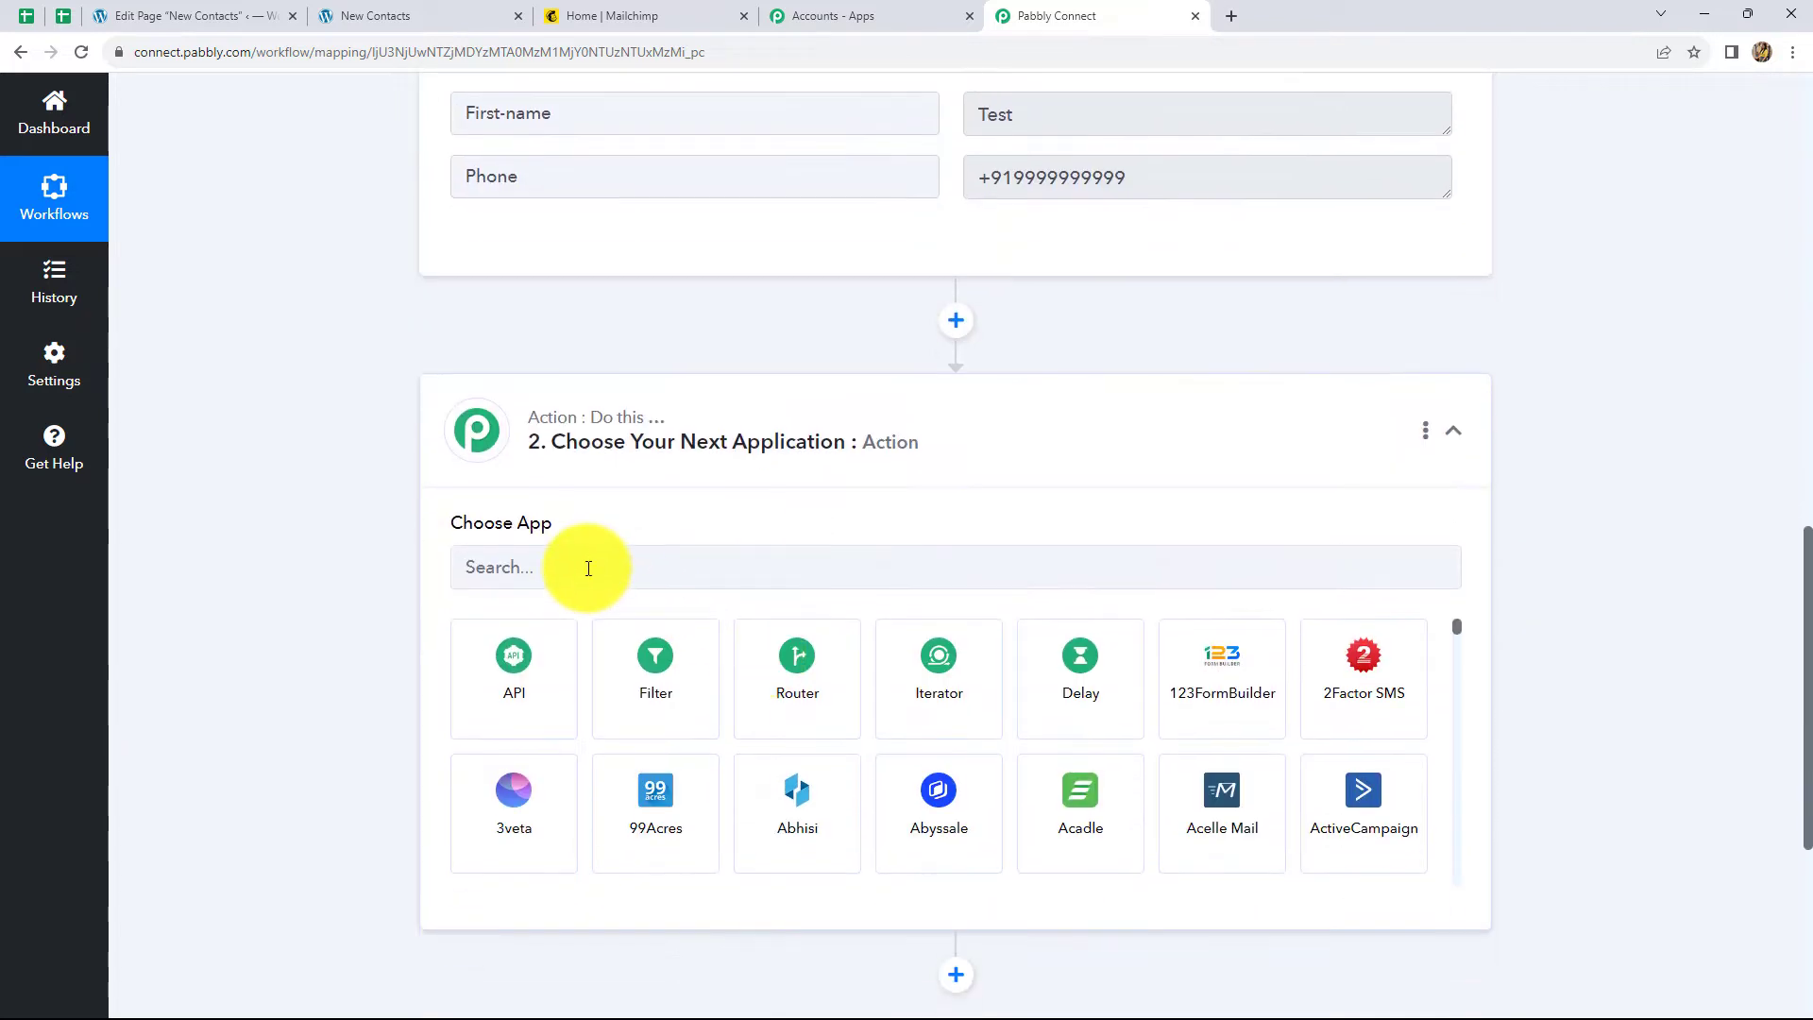
{"action": "left_click", "coordinate": [580, 569]}
{"action": "type", "text": "Mail"}
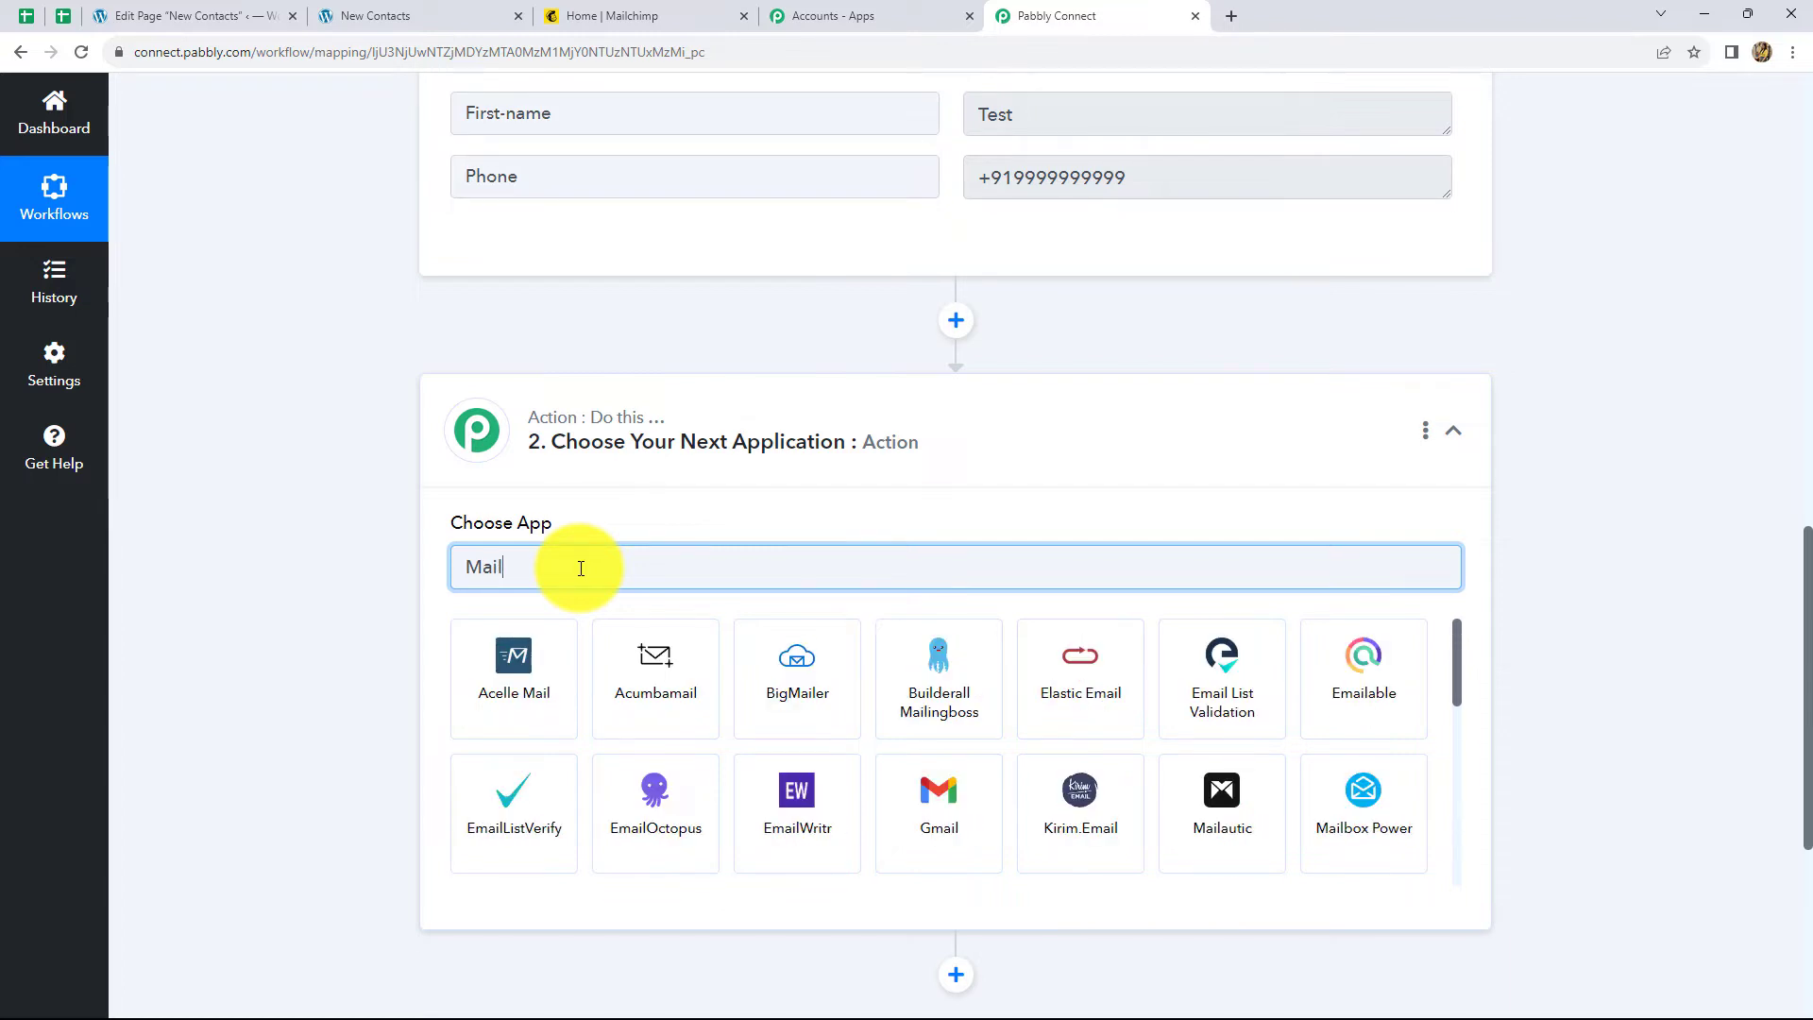
{"action": "type", "text": "c"}
{"action": "left_click", "coordinate": [552, 649]}
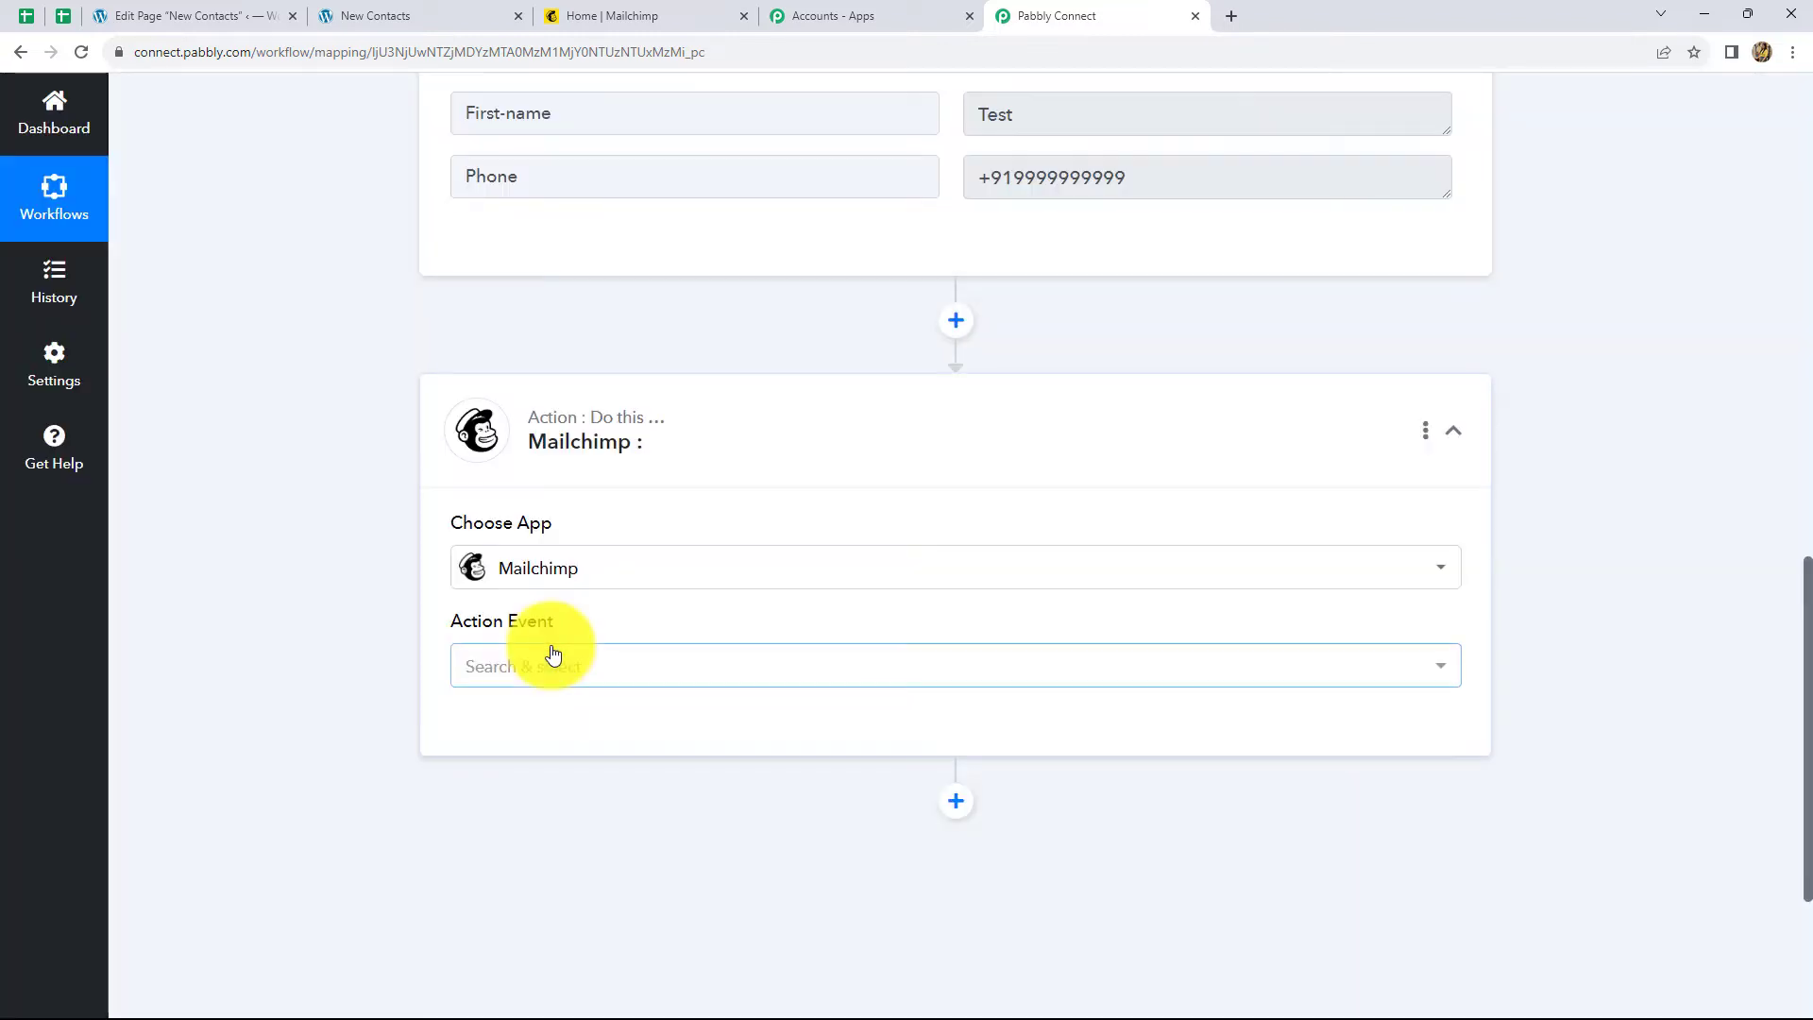
Step: Set the action event to Add New Member with Custom Fields and start adding a new Mailchimp connection
{"action": "left_click", "coordinate": [495, 668]}
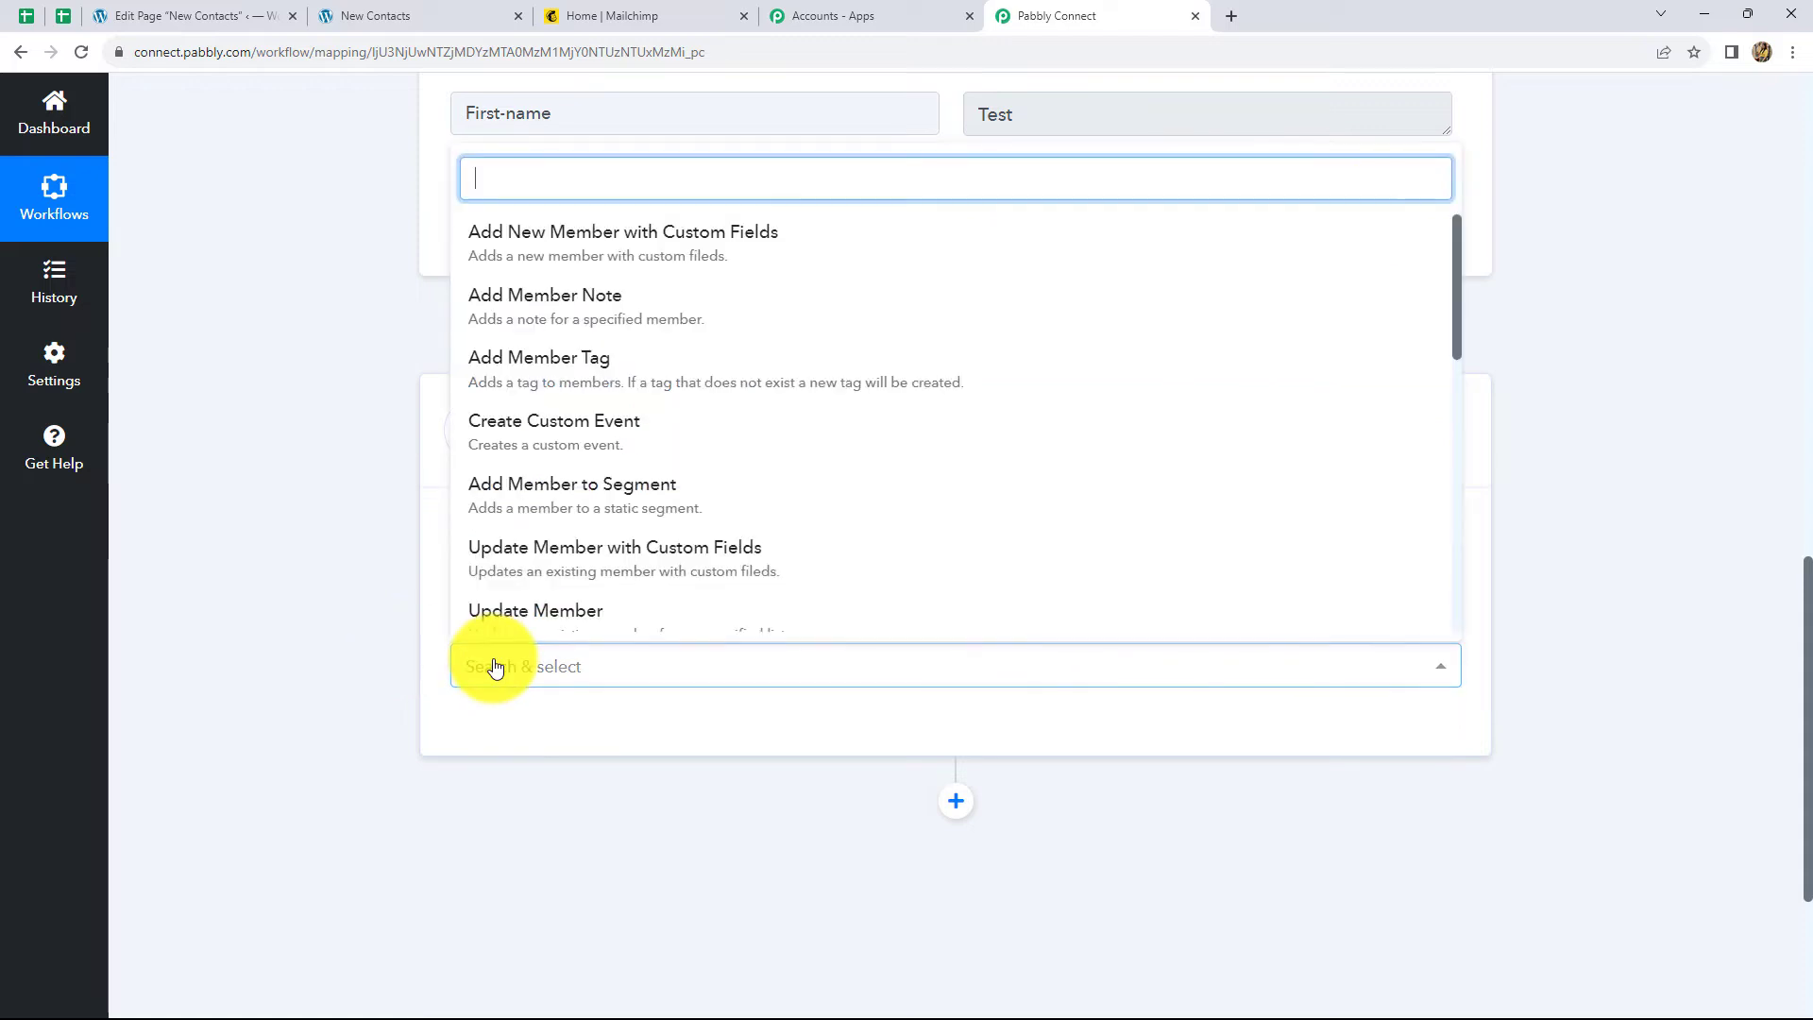
{"action": "left_click", "coordinate": [539, 252]}
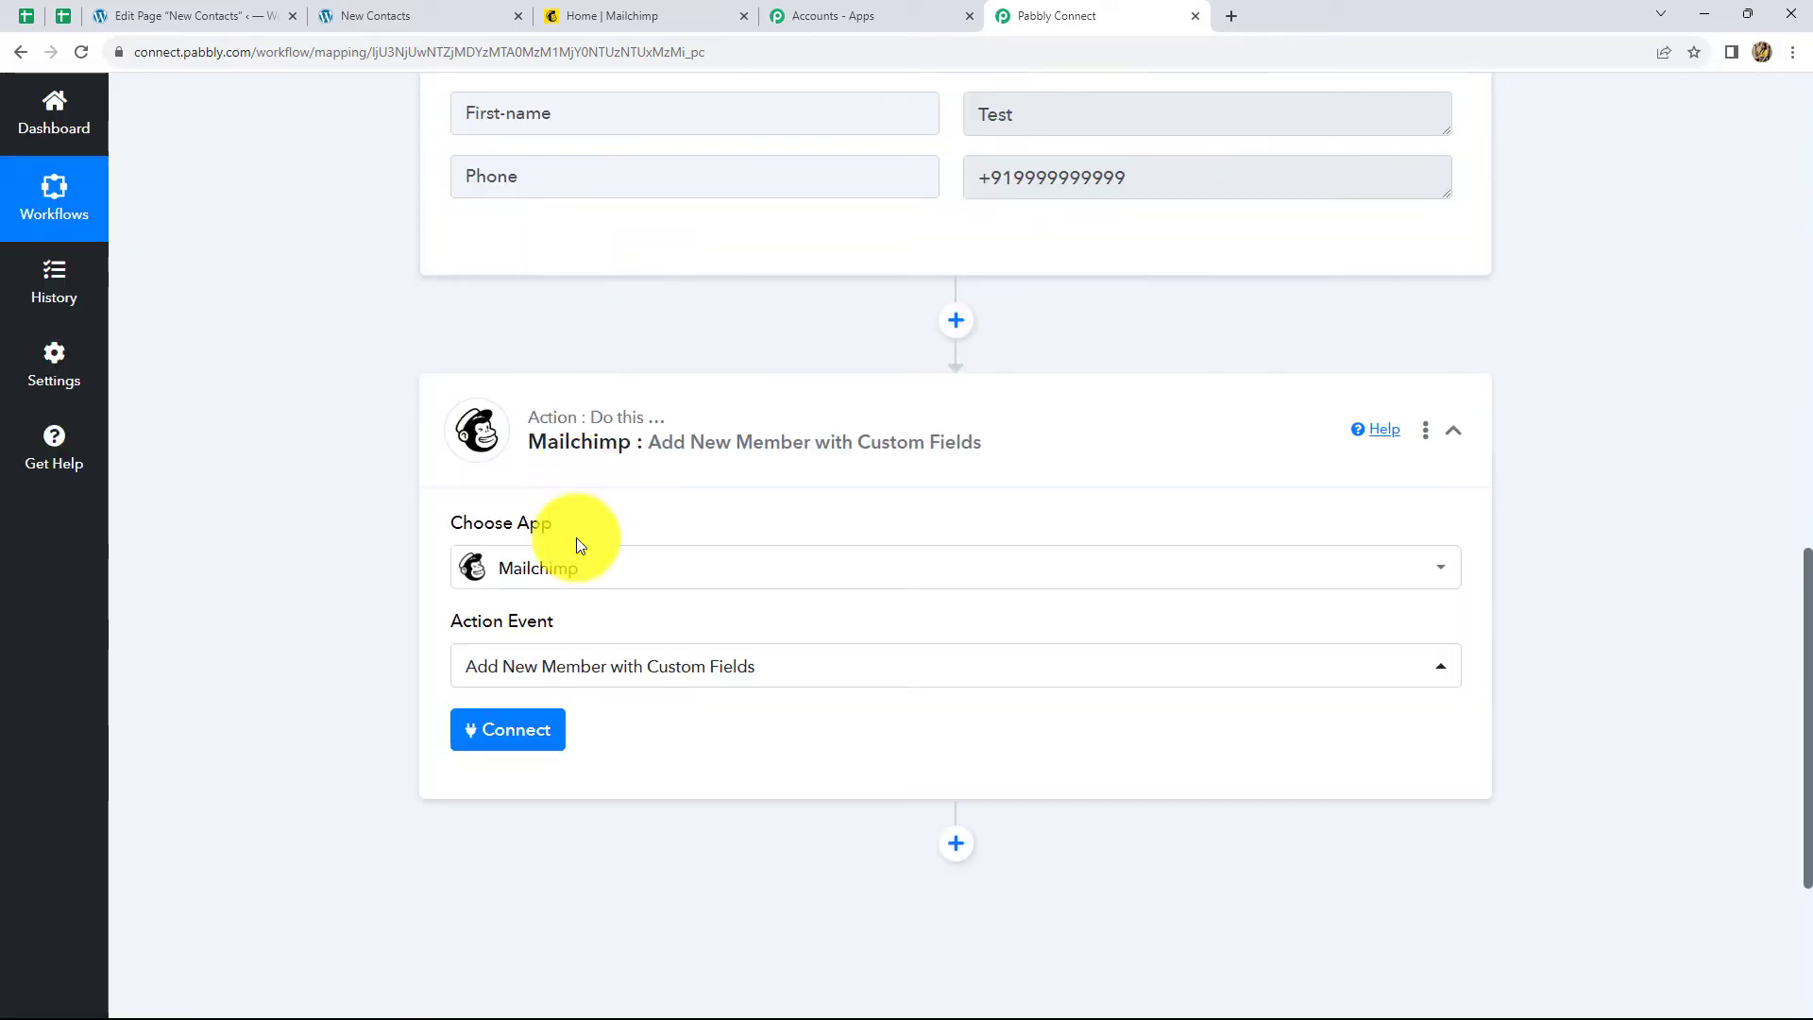
{"action": "left_click", "coordinate": [487, 734]}
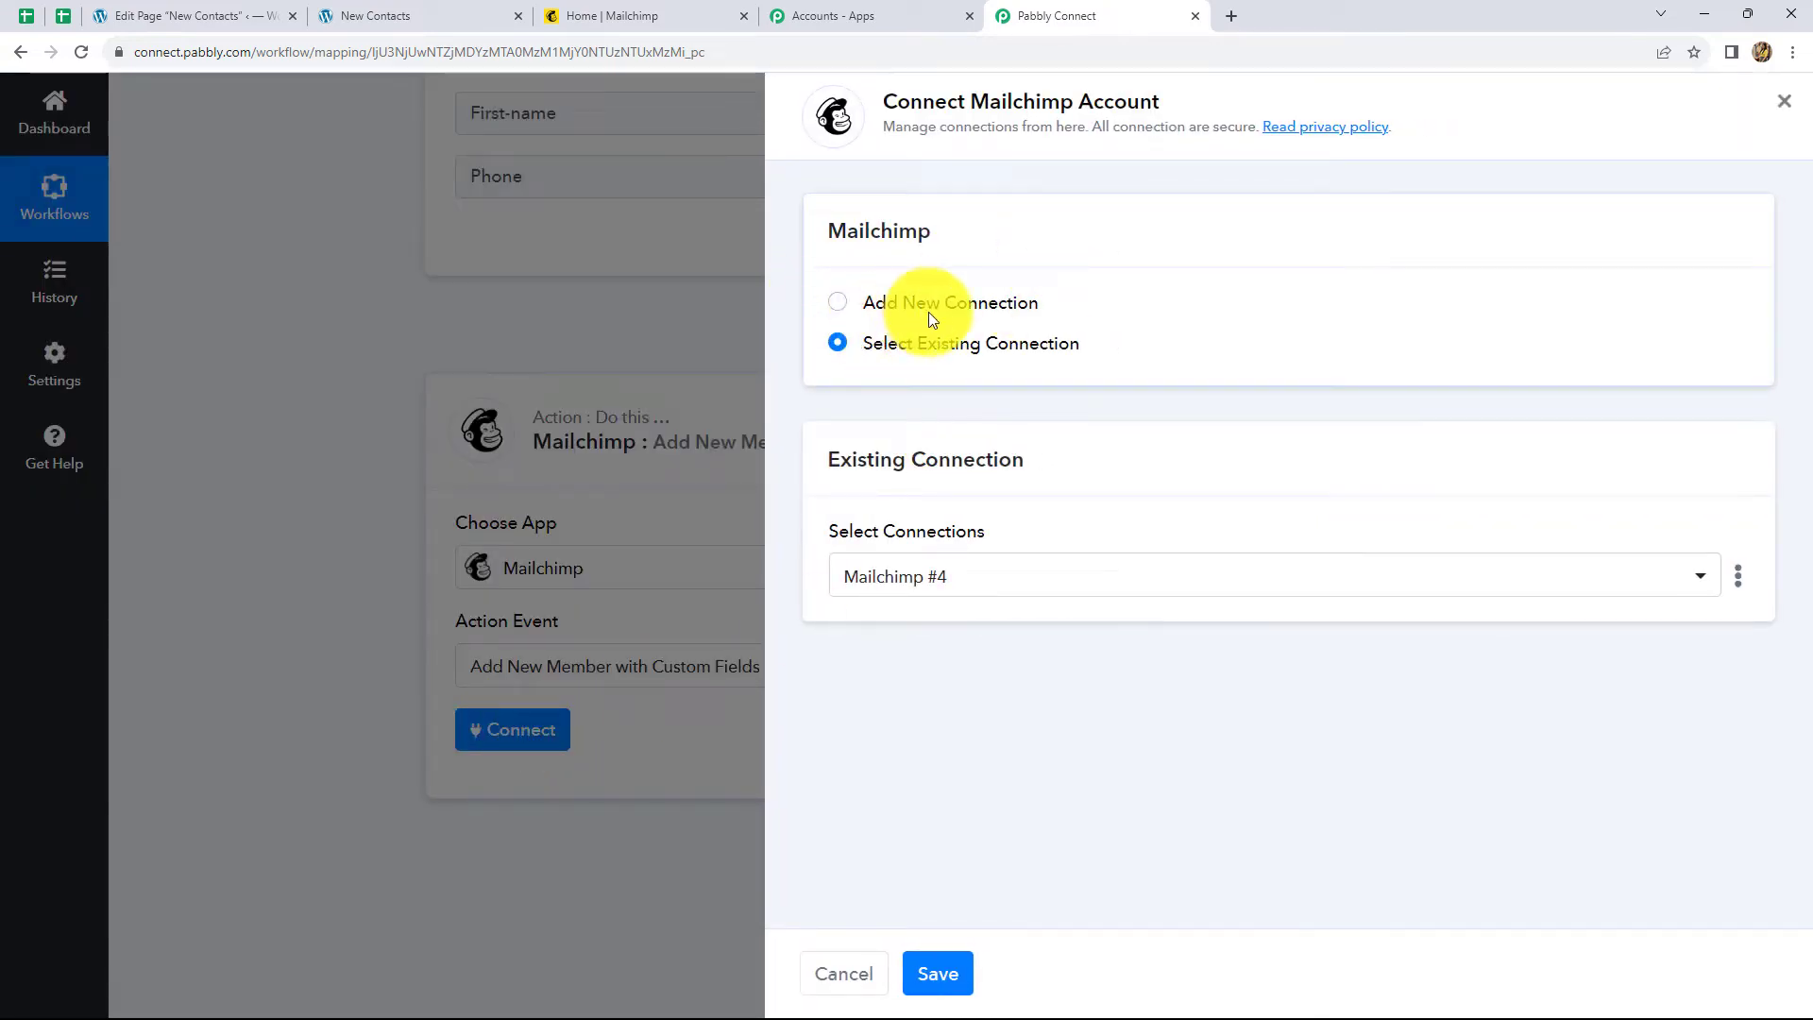
{"action": "left_click", "coordinate": [837, 304]}
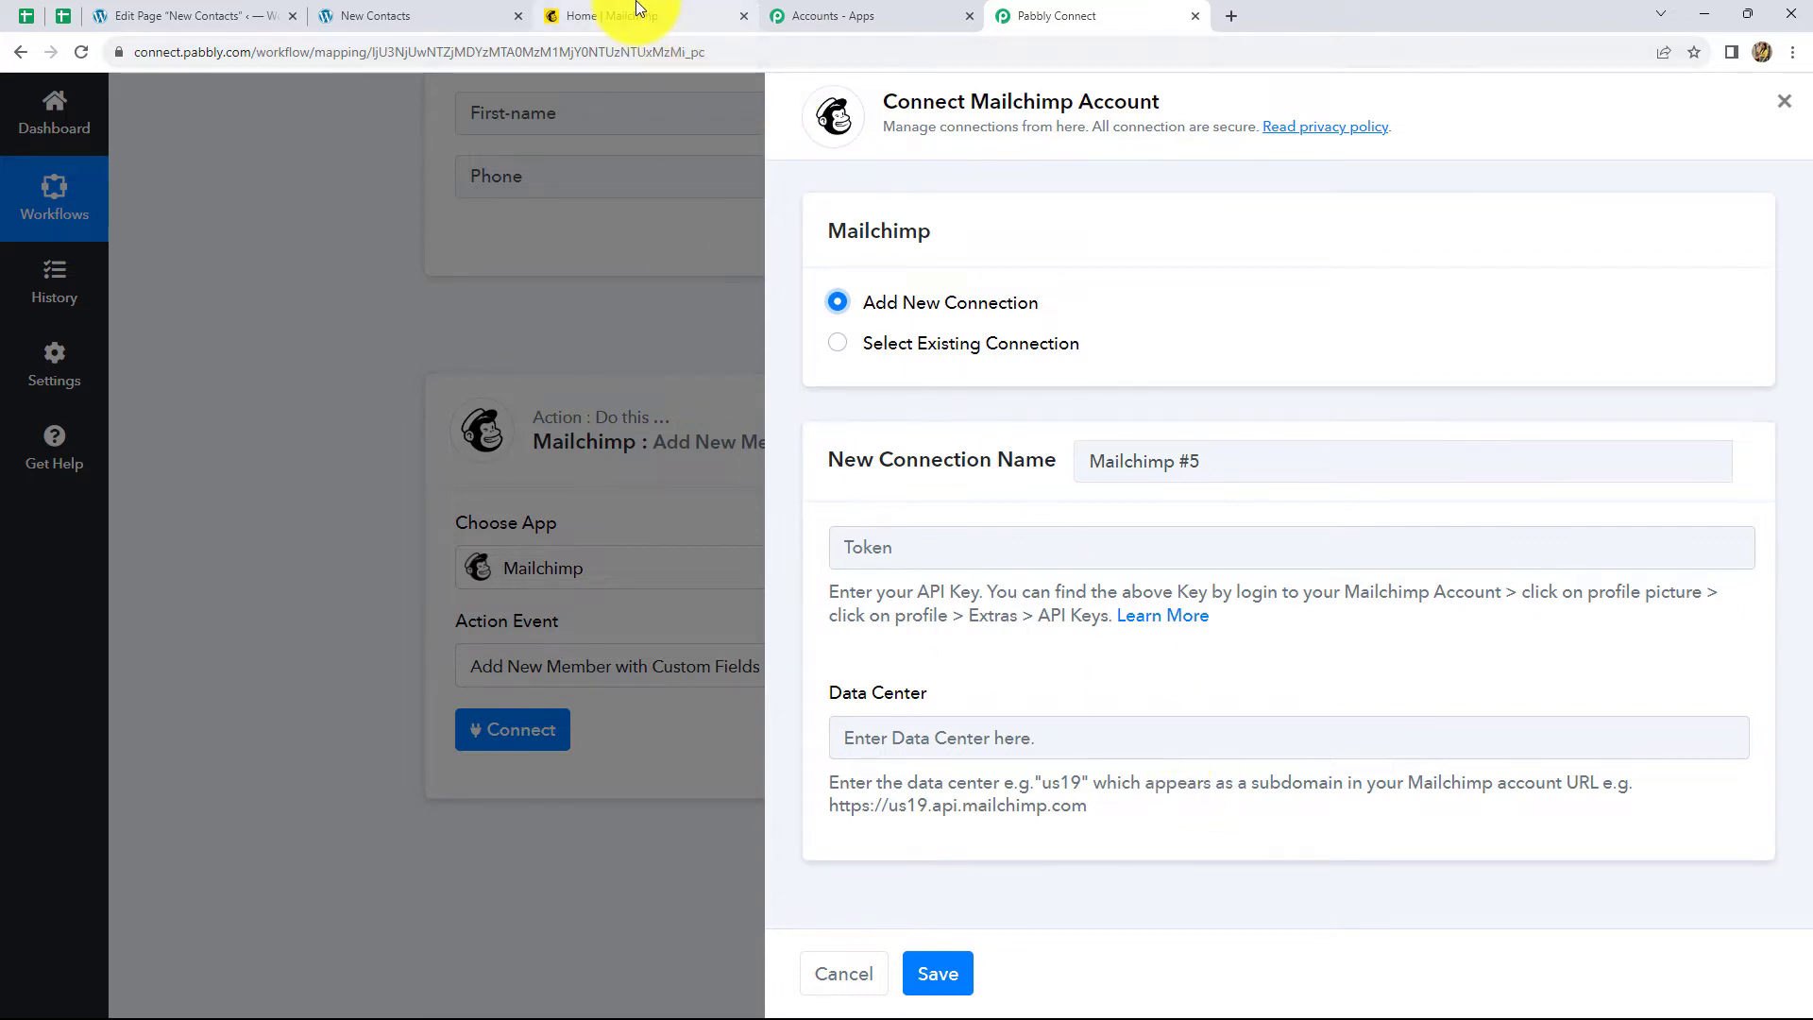
Step: Switch to Mailchimp and open the API keys page of the account profile
{"action": "left_click", "coordinate": [609, 16]}
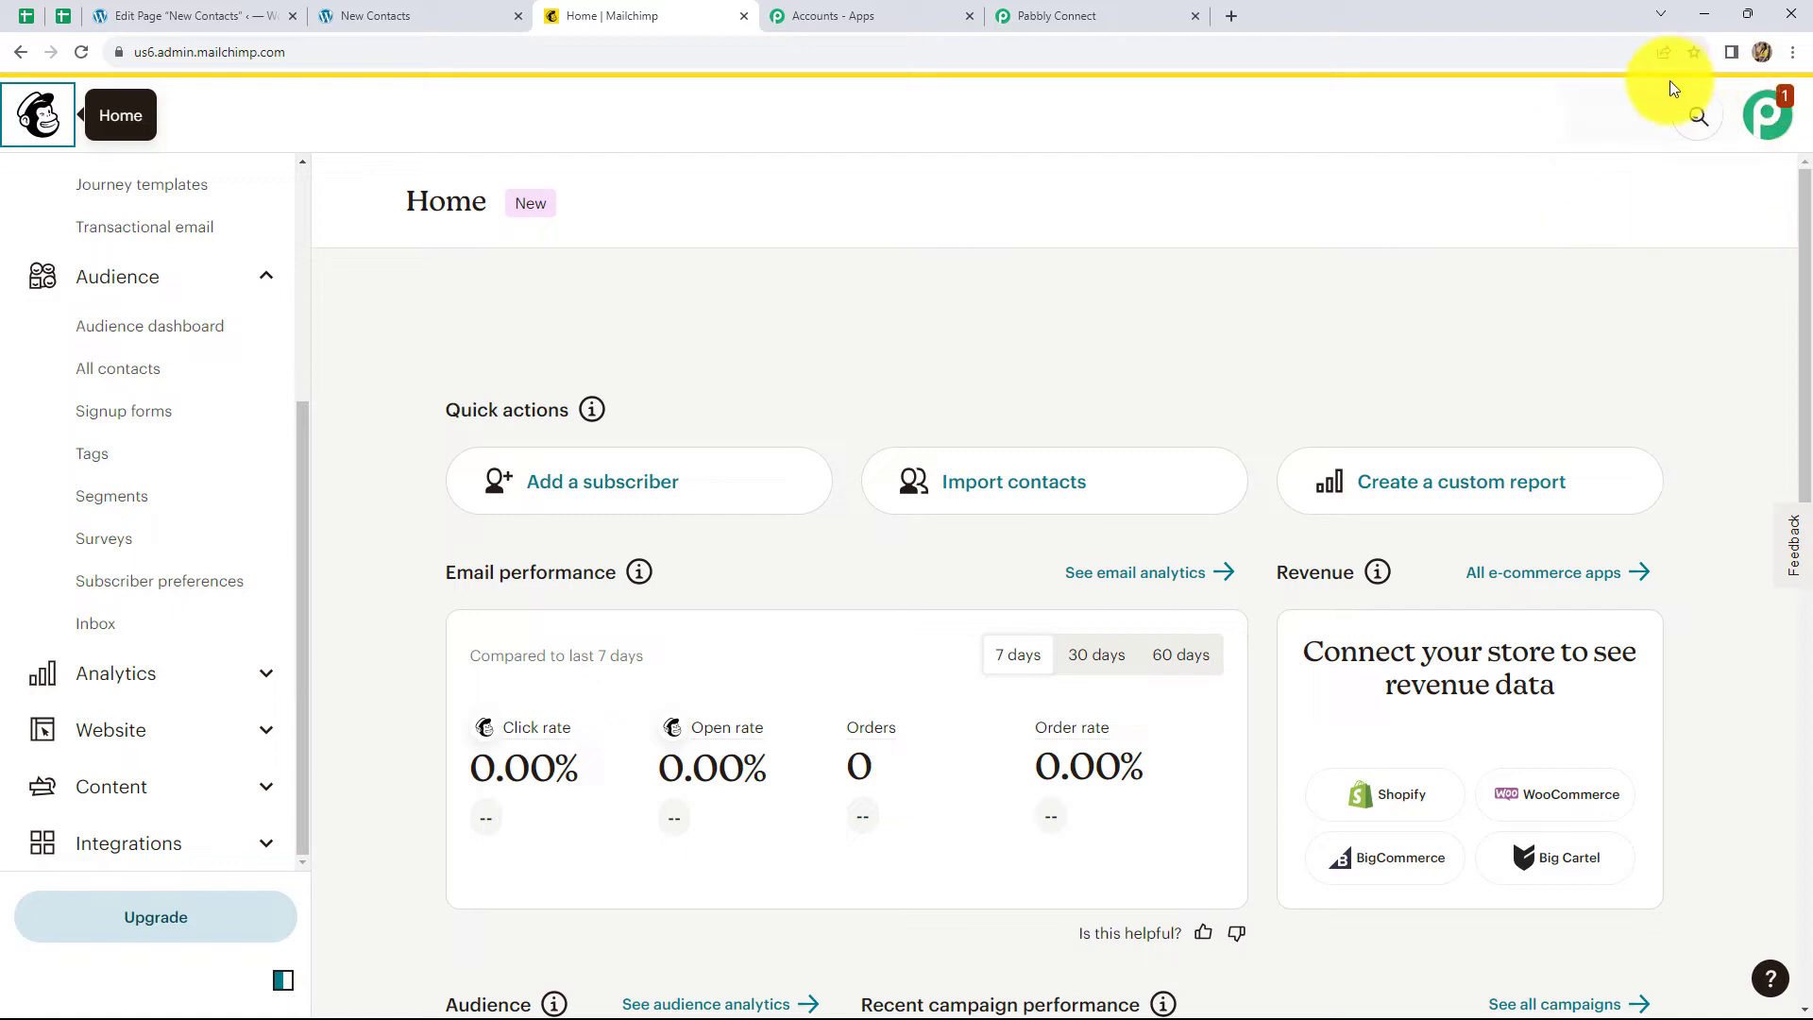
{"action": "left_click", "coordinate": [1769, 124]}
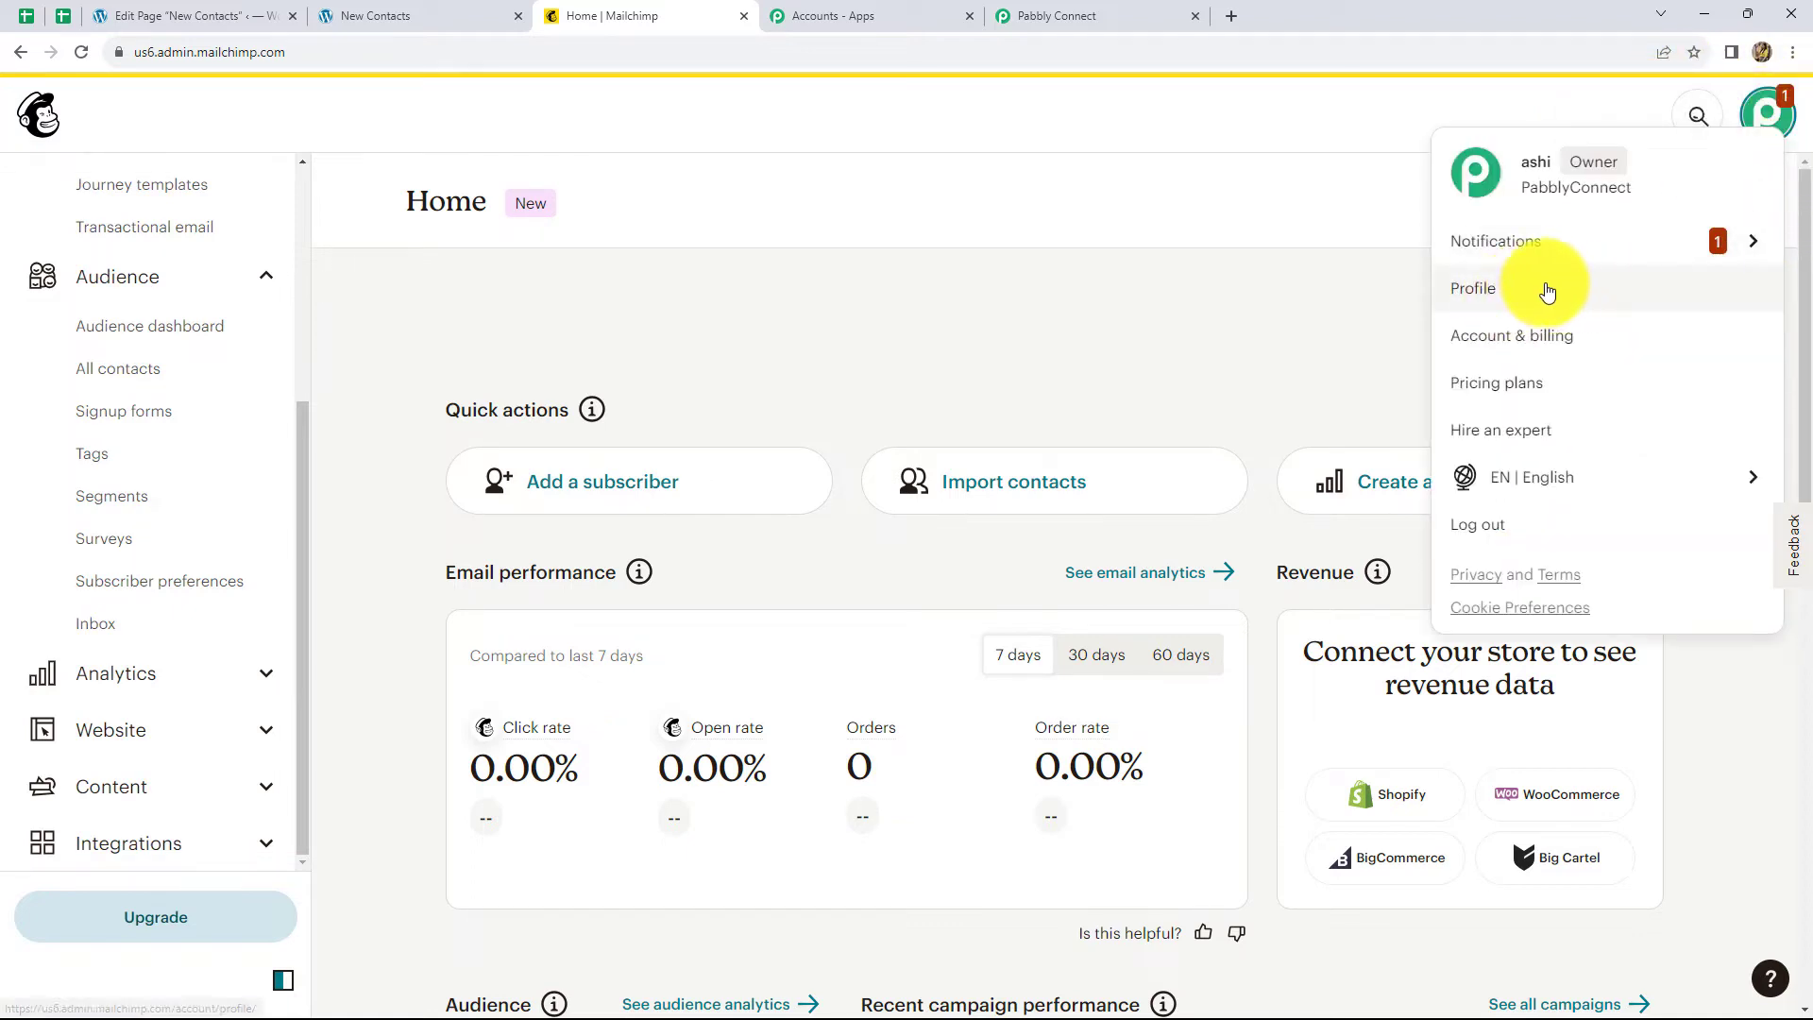
{"action": "left_click", "coordinate": [1547, 291]}
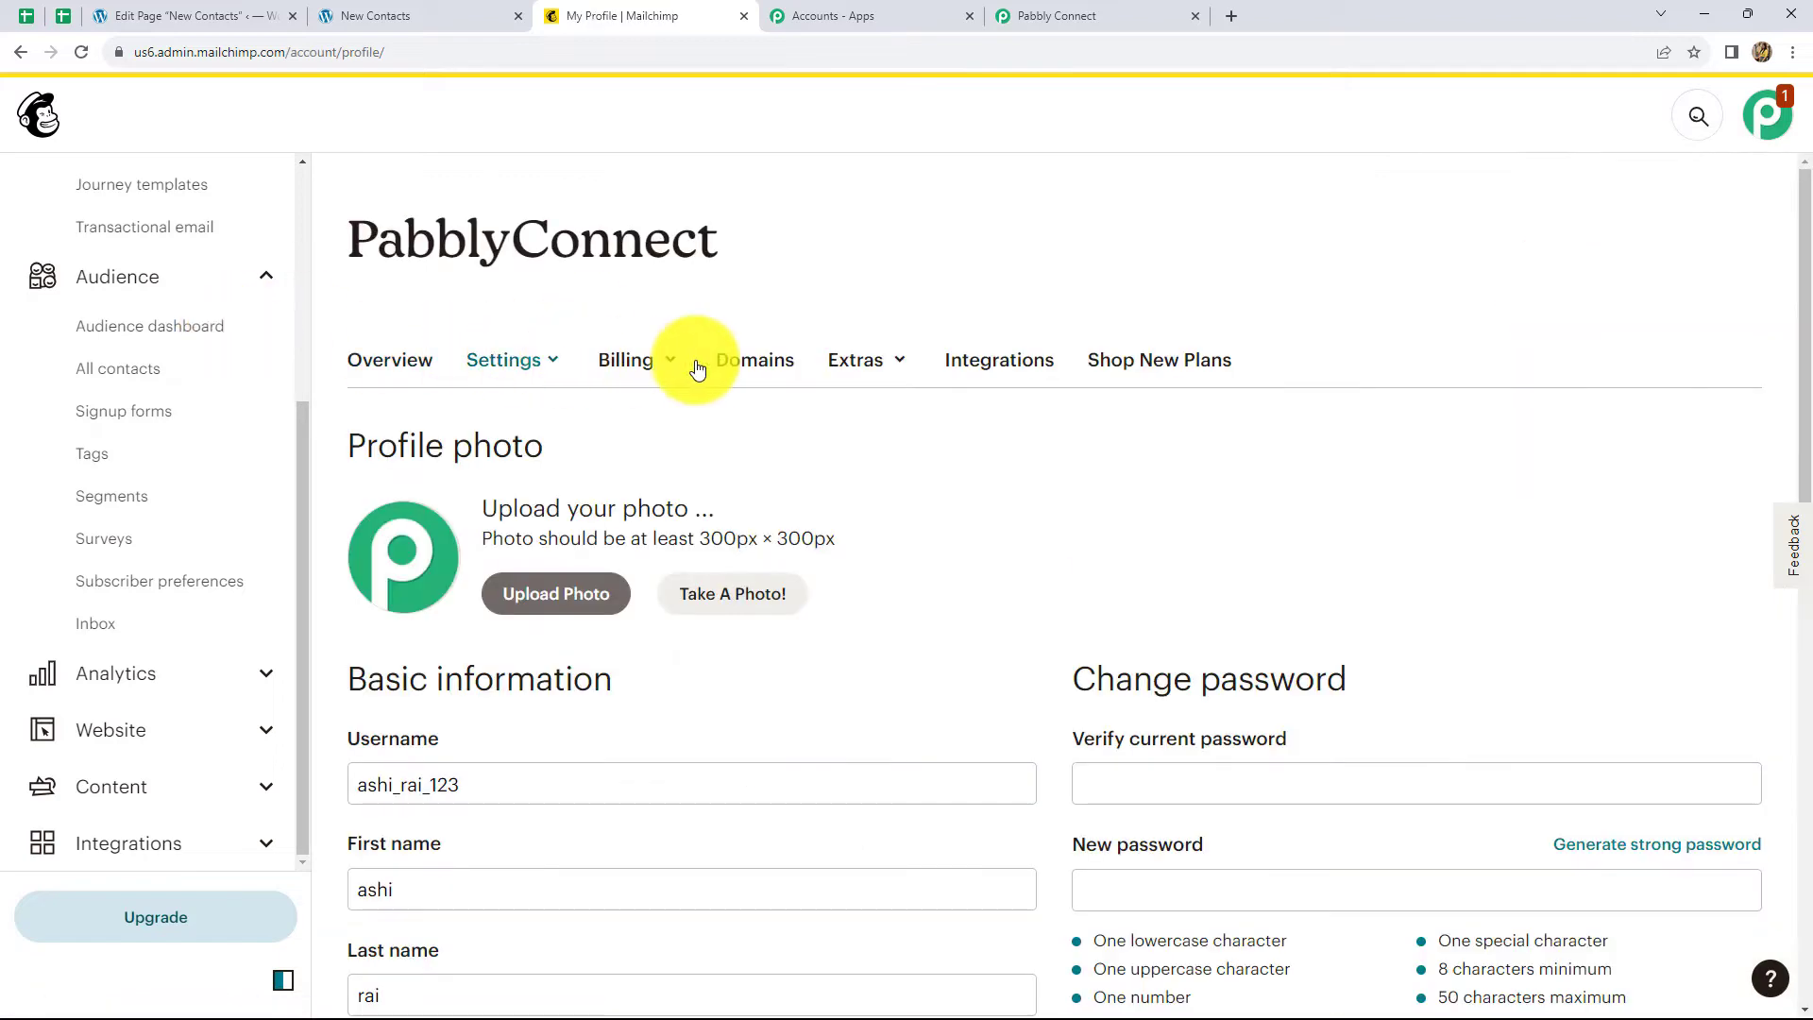
{"action": "left_click", "coordinate": [876, 366]}
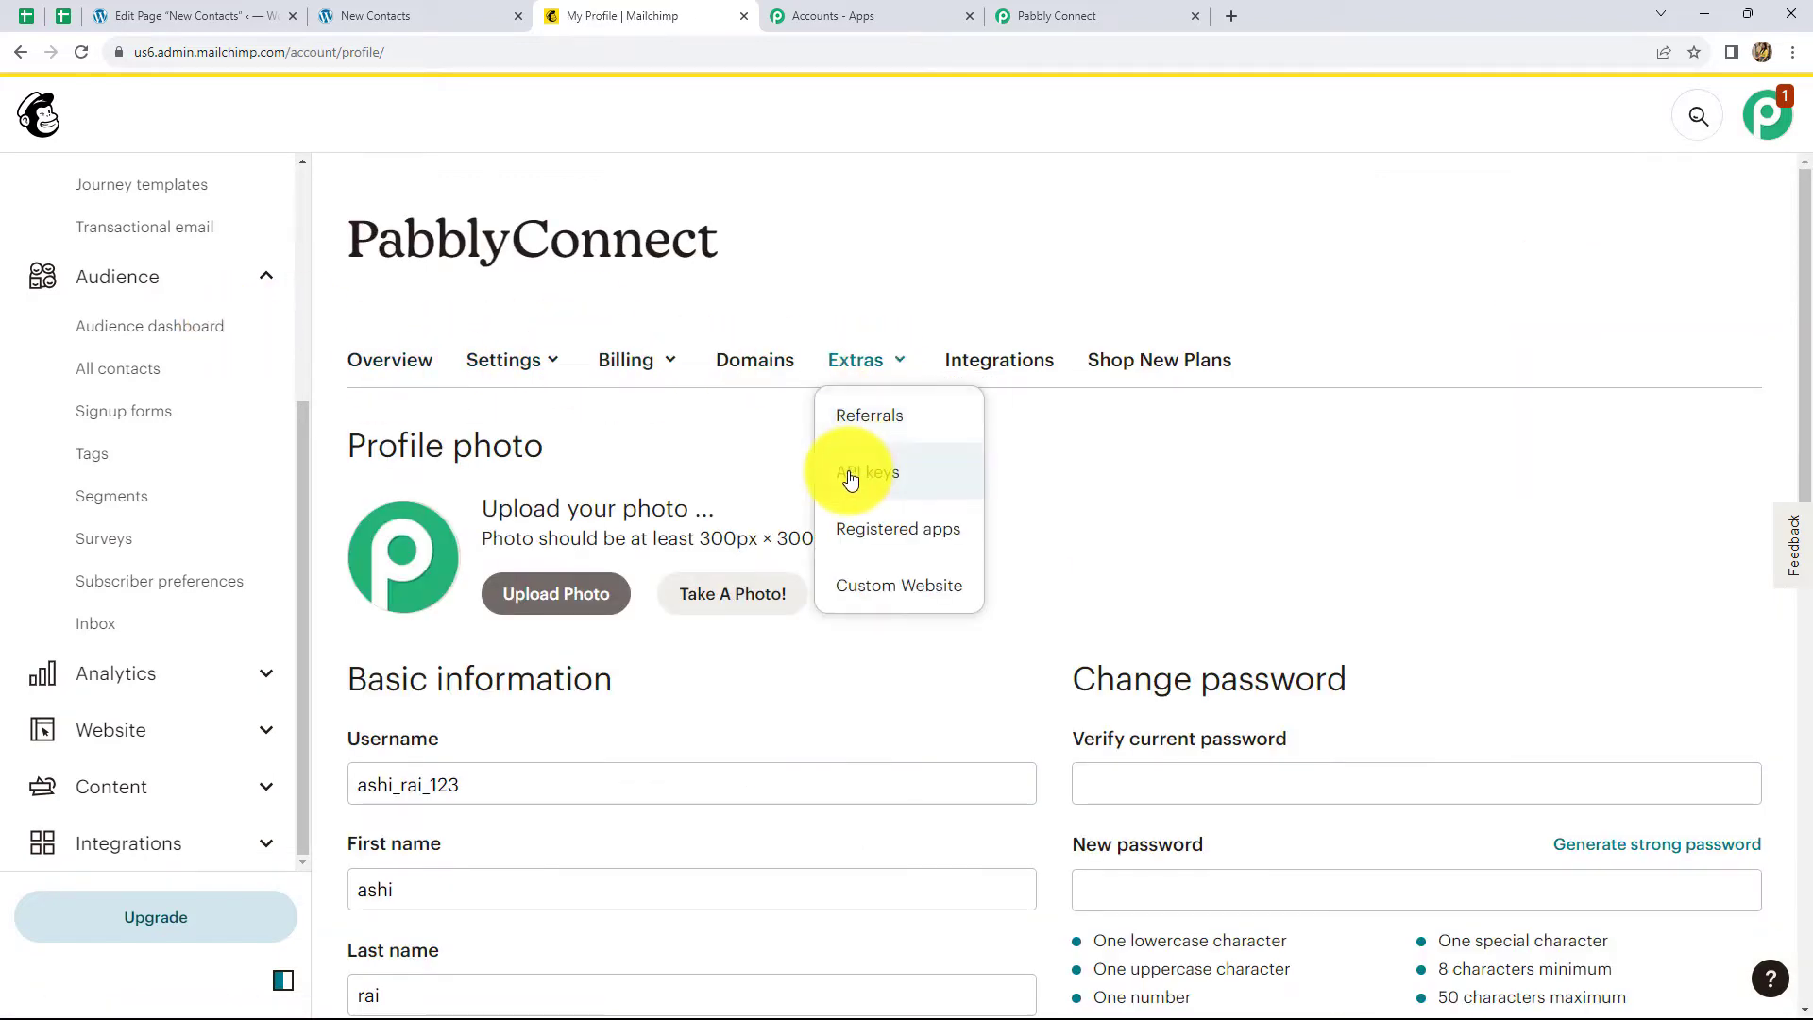
{"action": "left_click", "coordinate": [862, 477]}
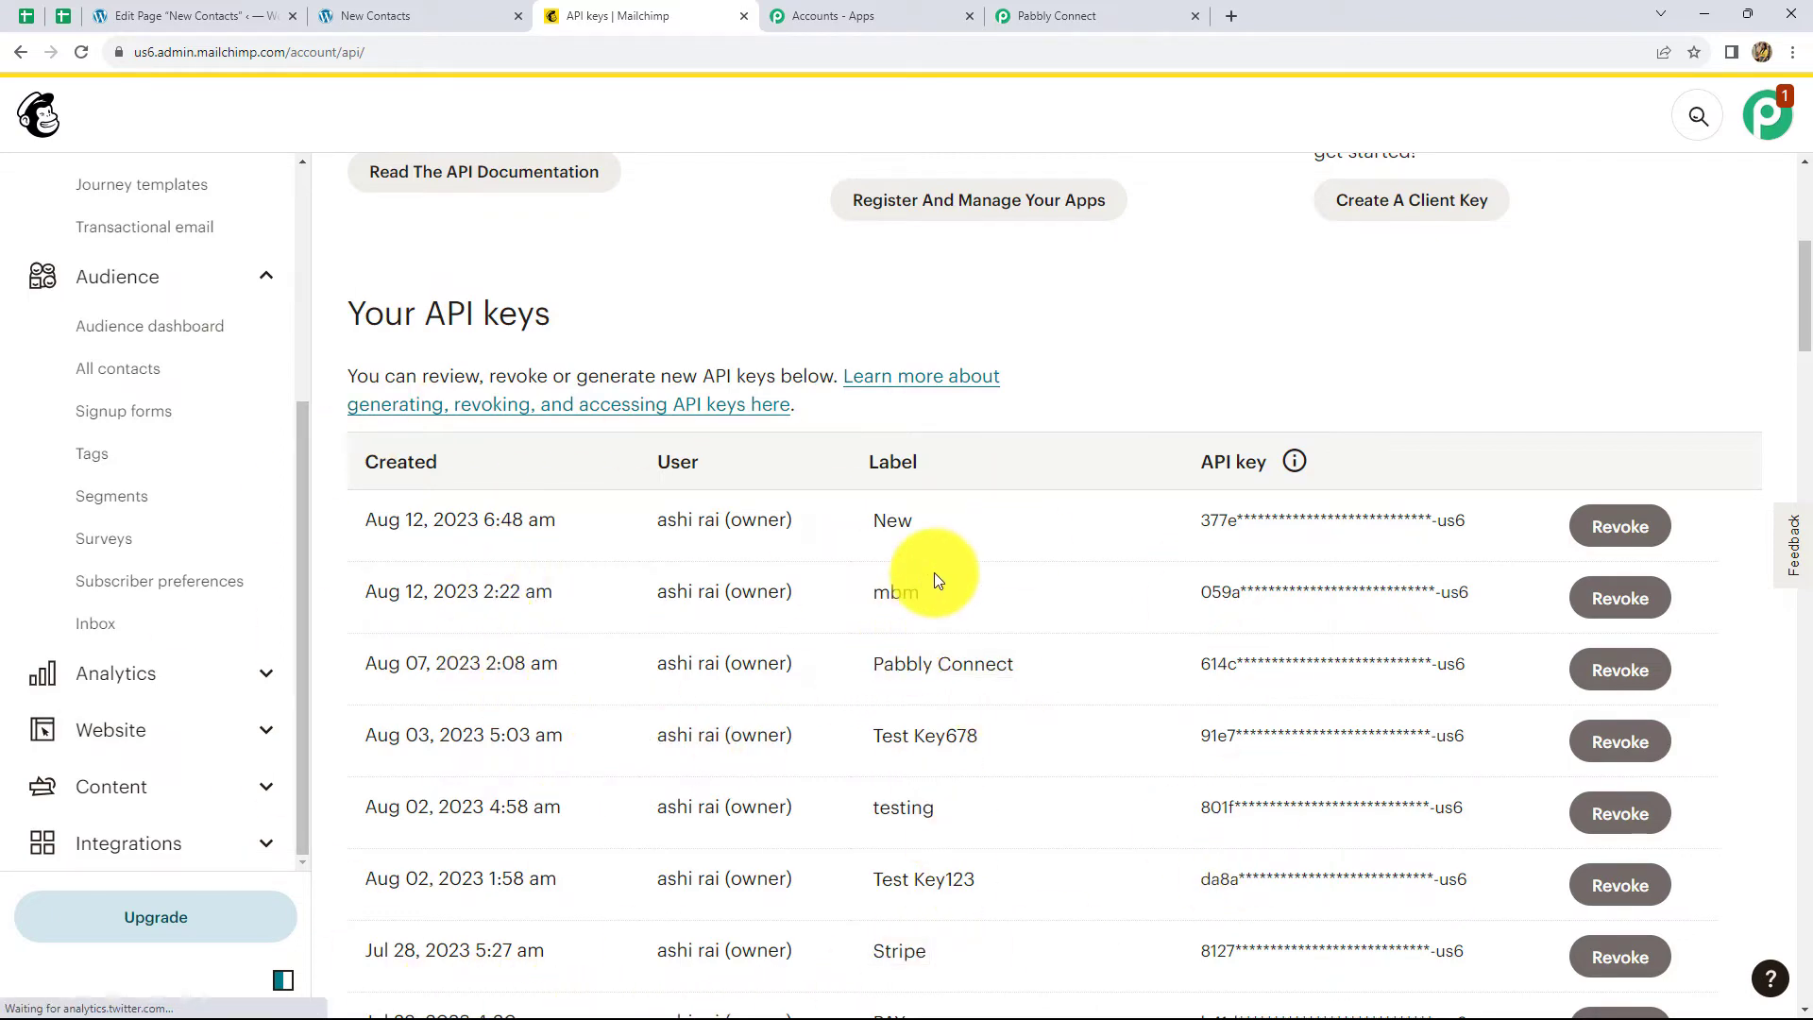
Step: Generate a new Mailchimp API key named Contacts
{"action": "scroll", "coordinate": [933, 573], "scroll_direction": "down", "scroll_amount": 10}
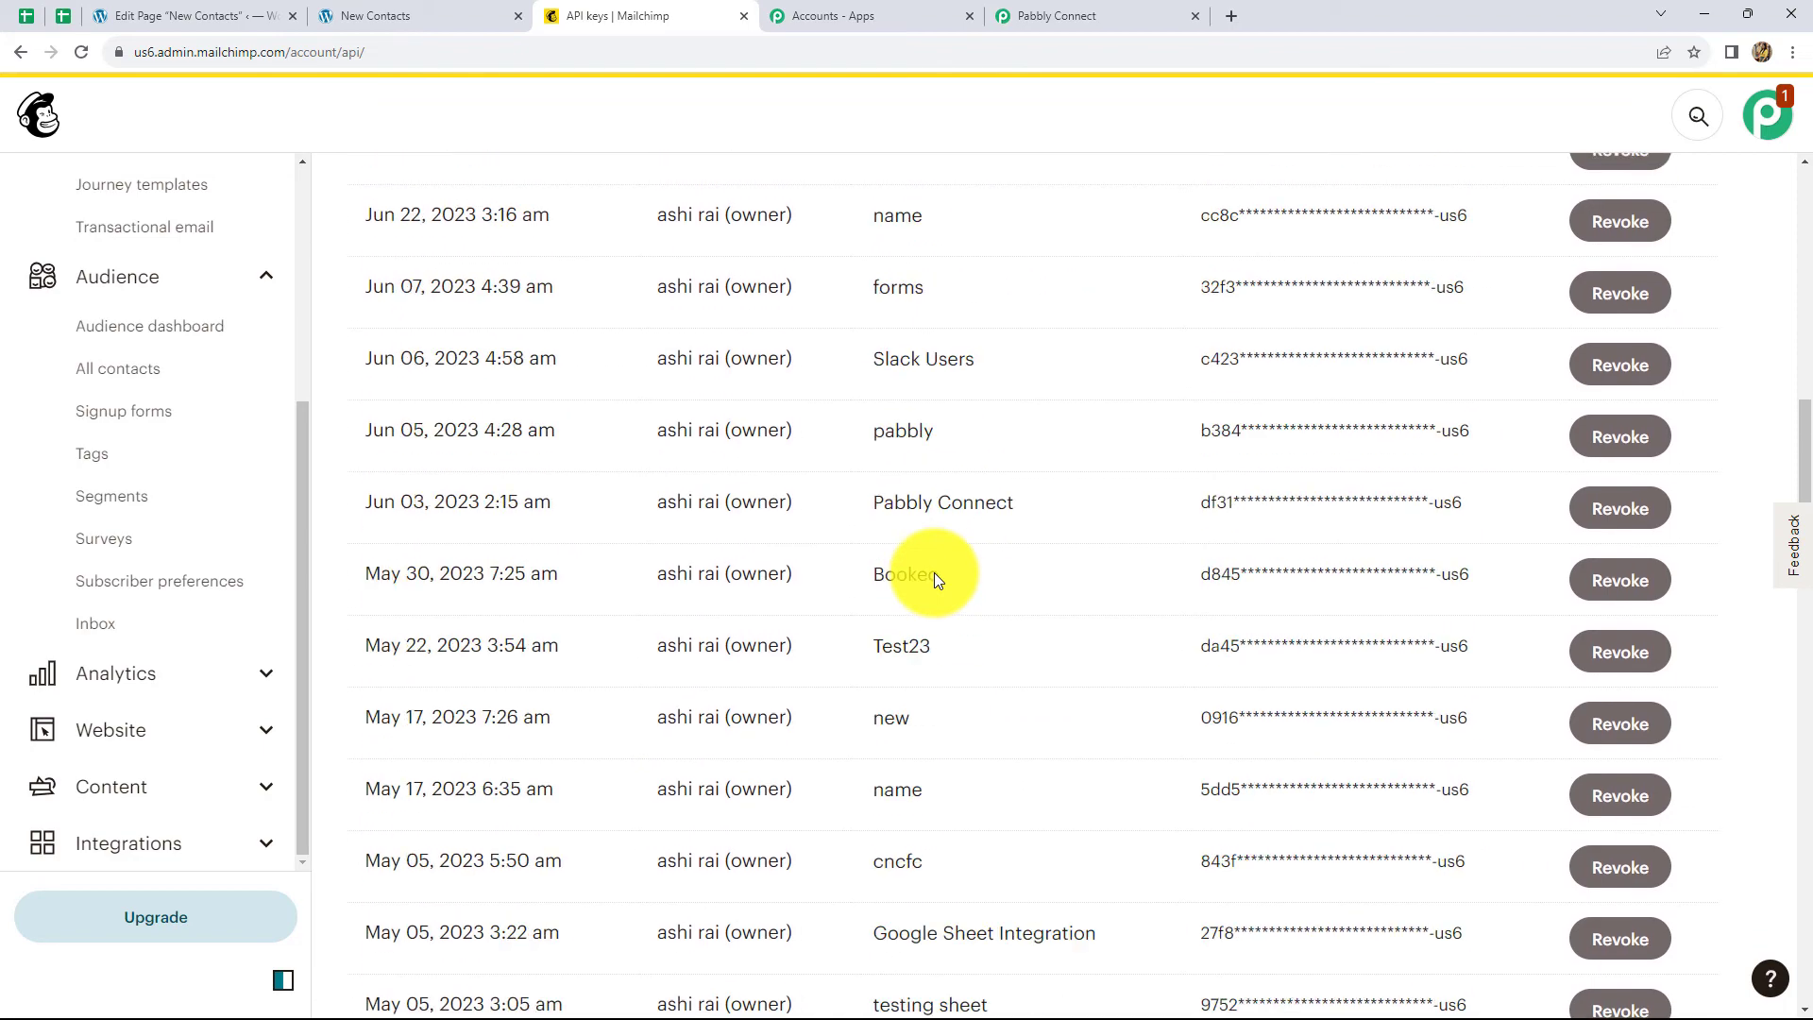
{"action": "scroll", "coordinate": [933, 572], "scroll_direction": "down", "scroll_amount": 15}
{"action": "scroll", "coordinate": [384, 454], "scroll_direction": "up", "scroll_amount": 5}
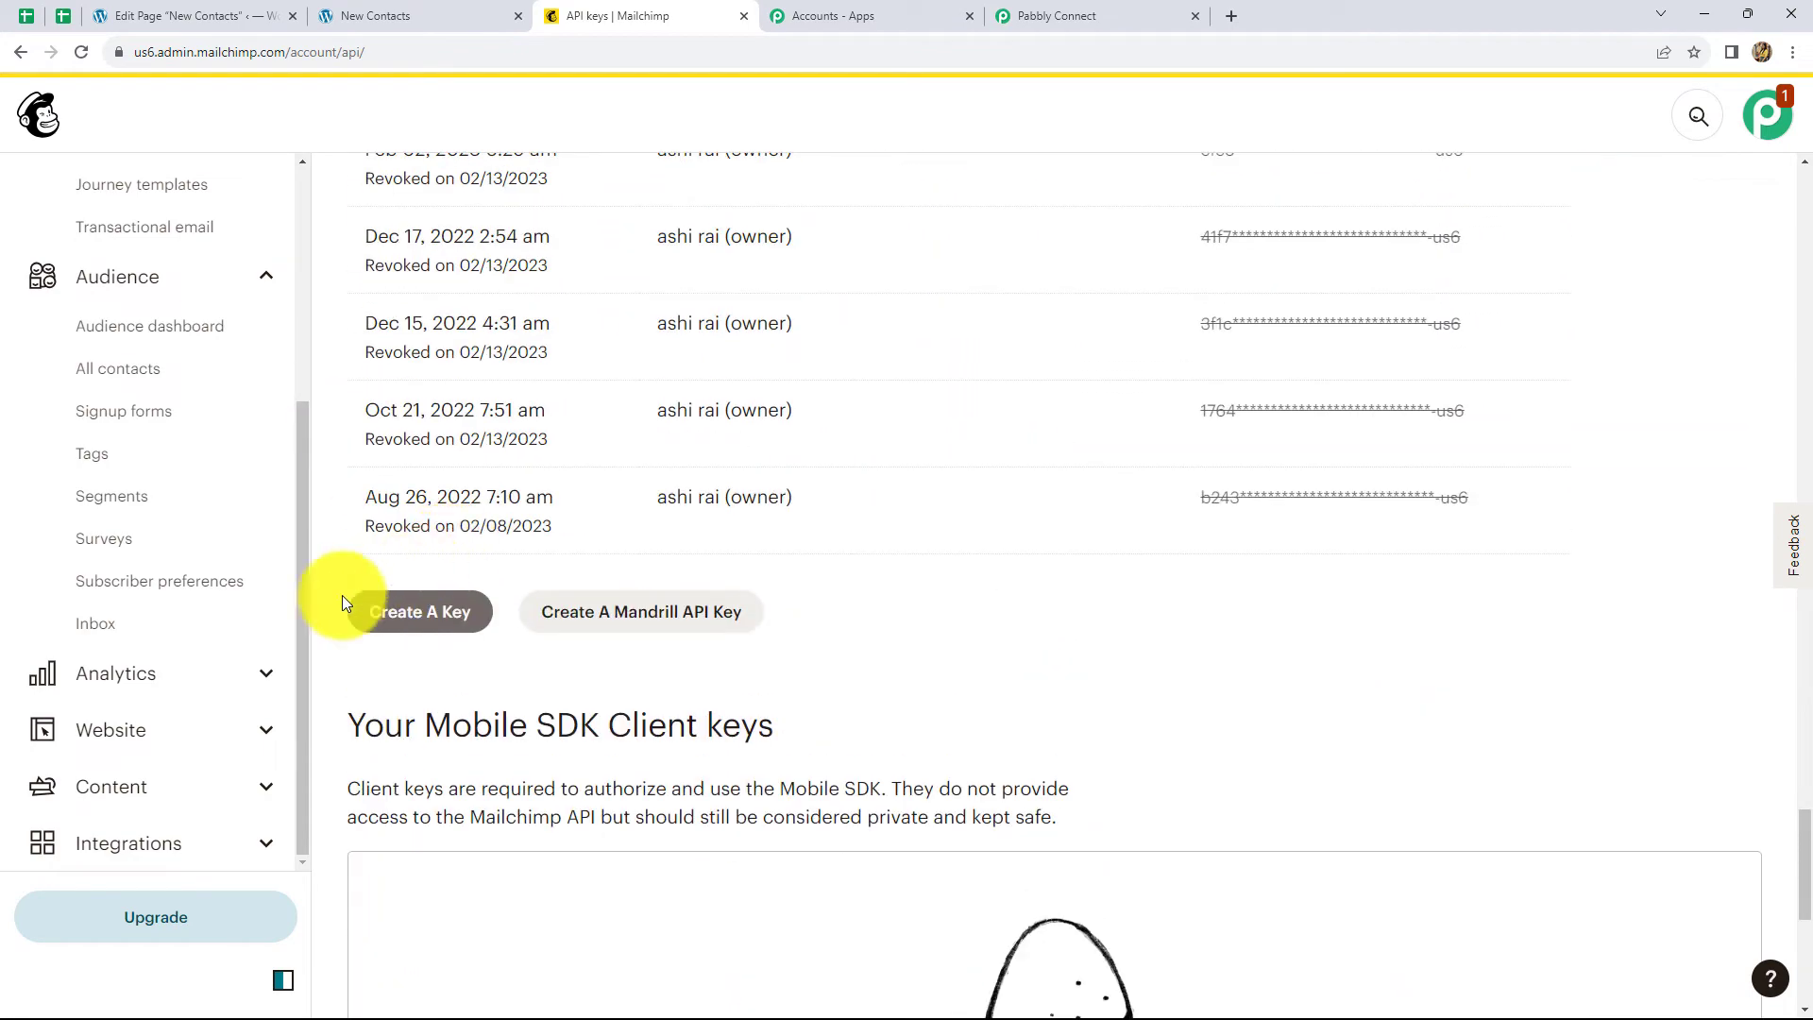
{"action": "left_click", "coordinate": [432, 611]}
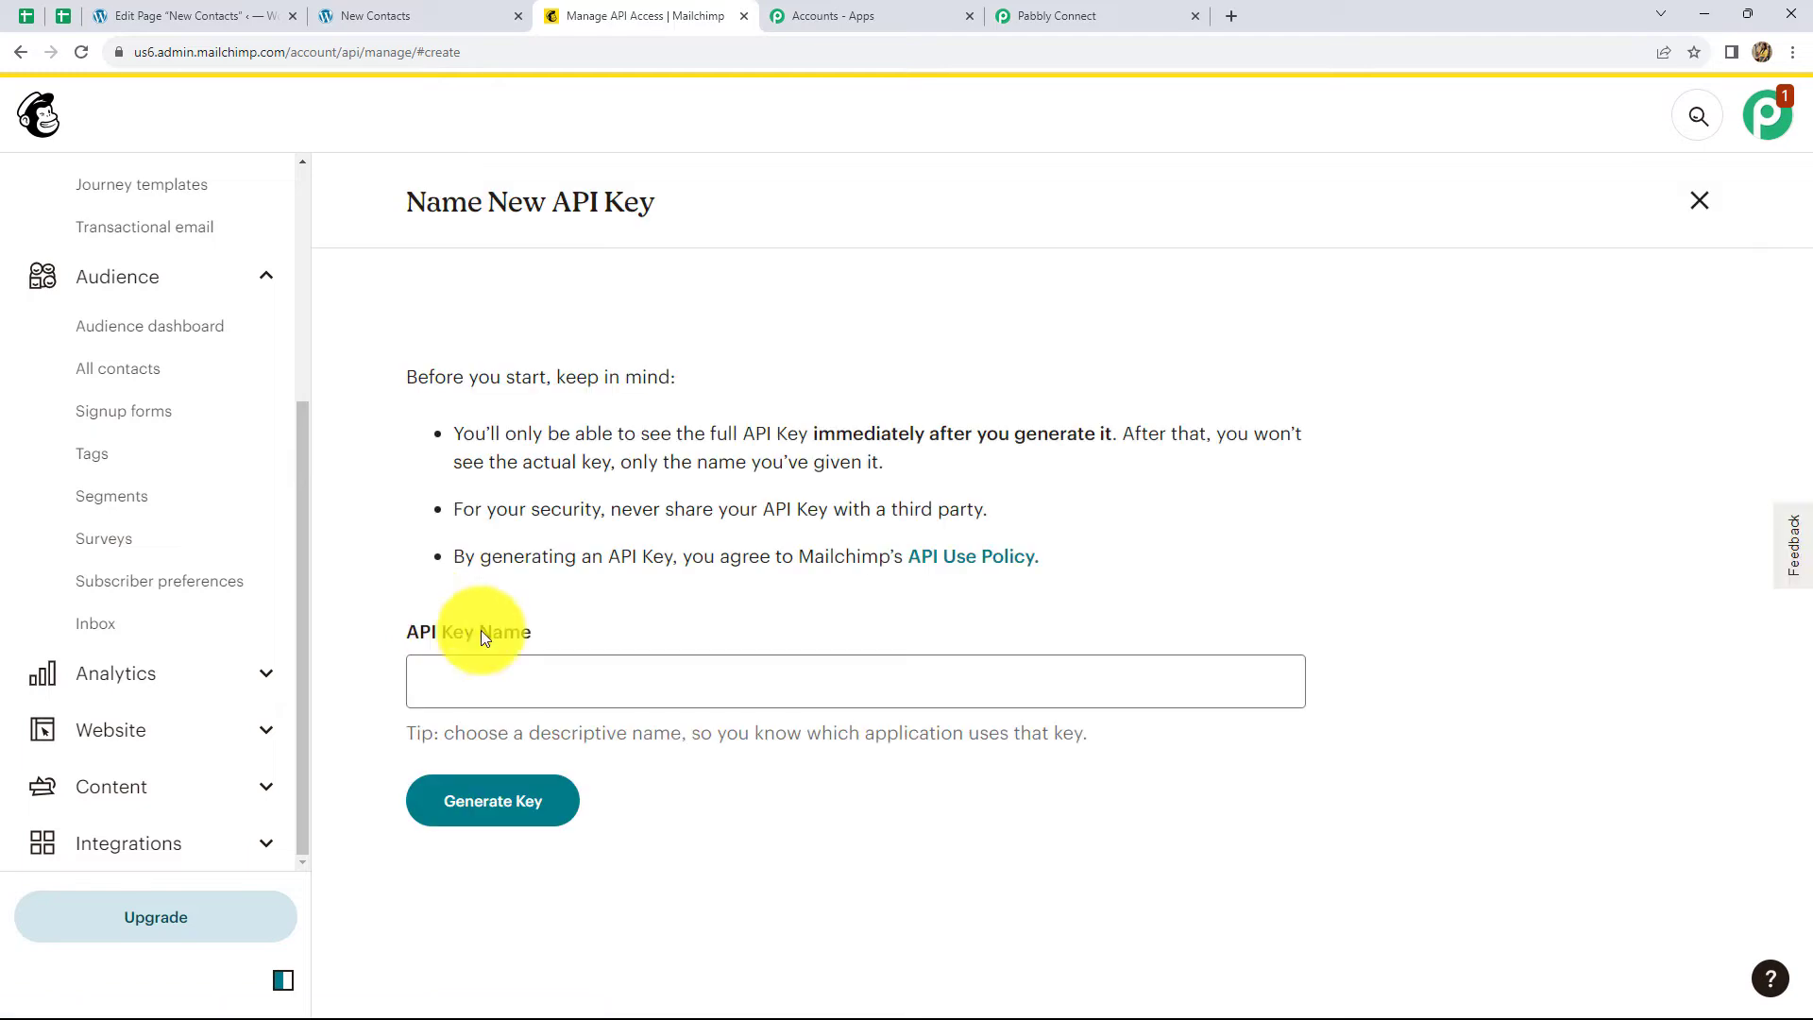
{"action": "left_click", "coordinate": [468, 686]}
{"action": "type", "text": "Contacts"}
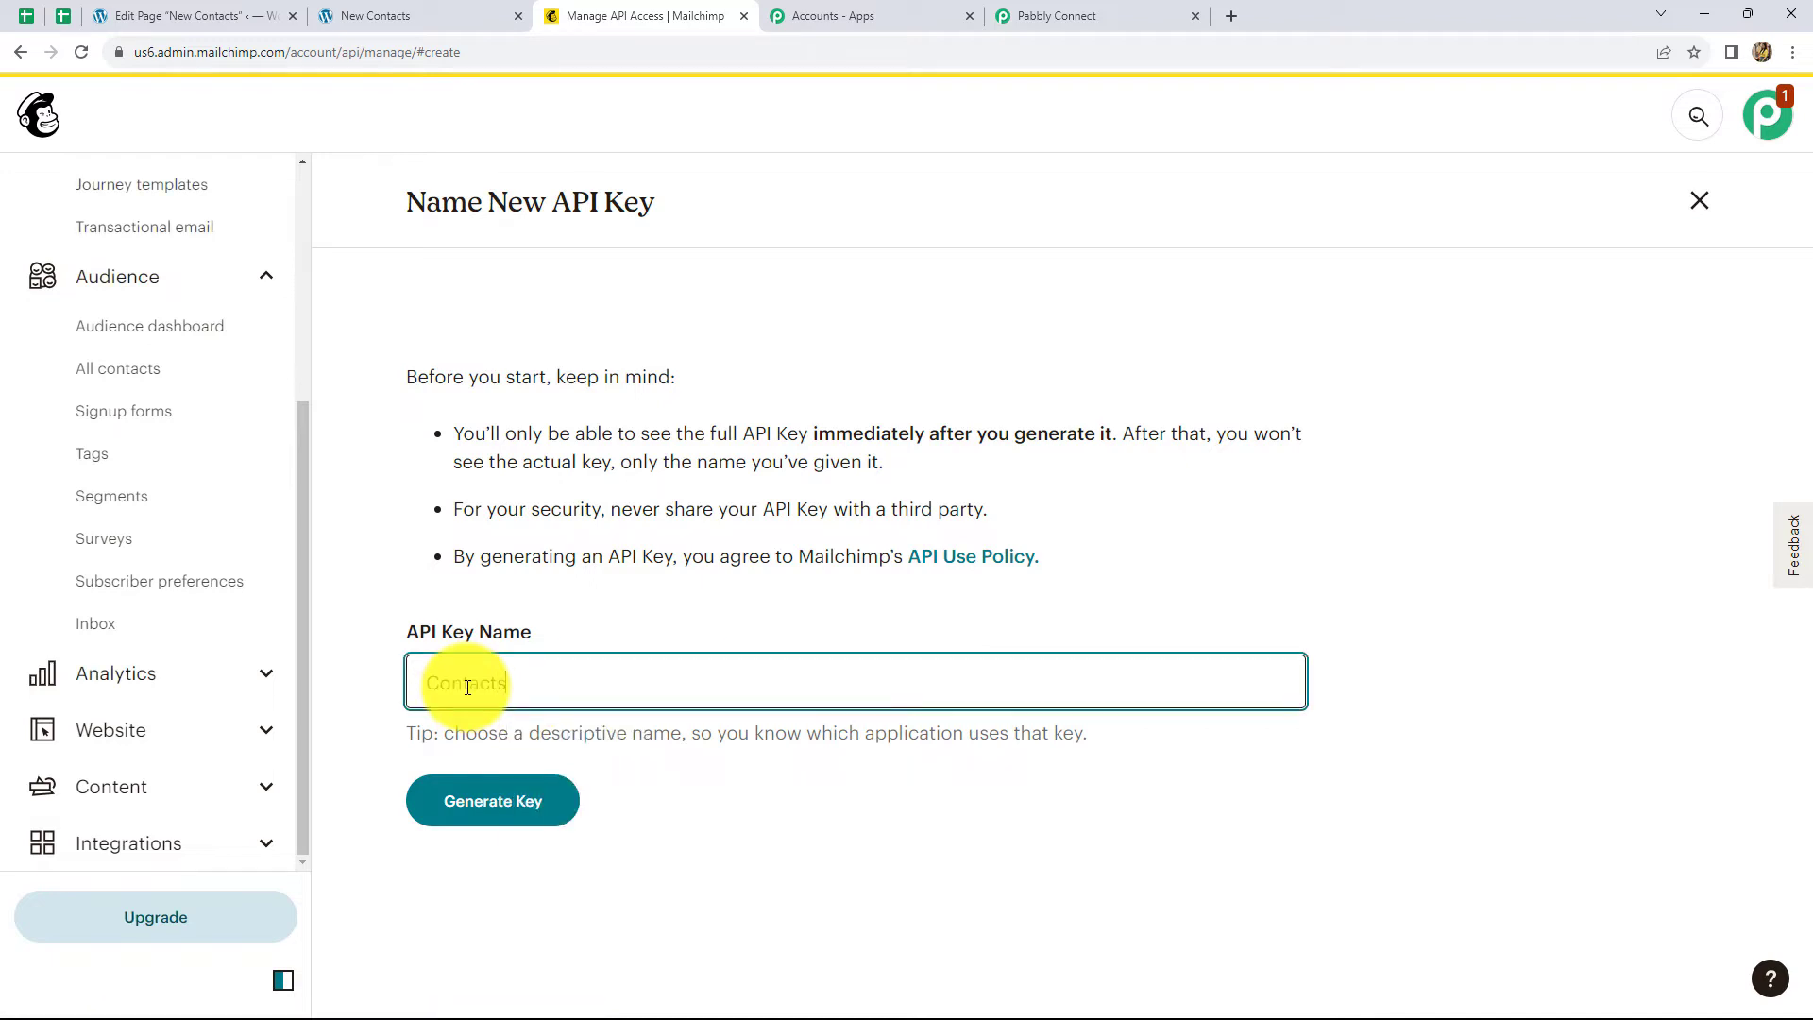
{"action": "left_click", "coordinate": [486, 802]}
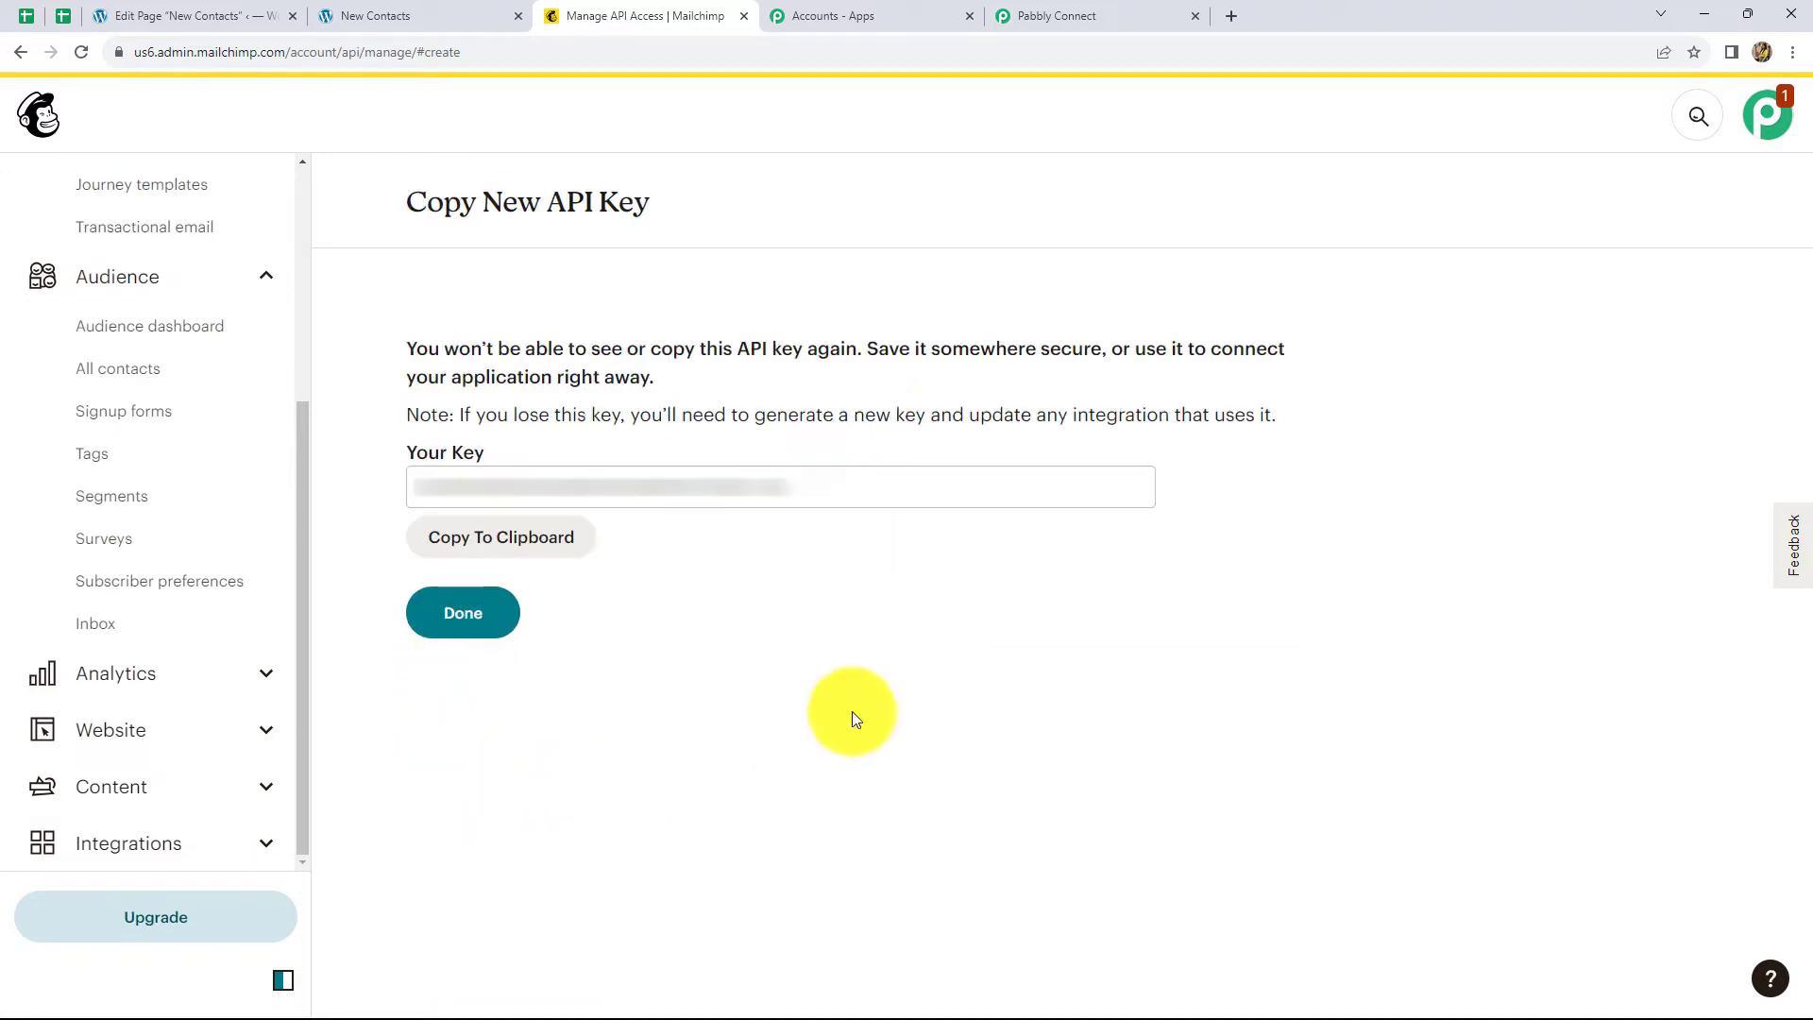
Step: Copy the new API key and paste it as the token of the new Mailchimp connection in Pabbly Connect
{"action": "left_click", "coordinate": [466, 544]}
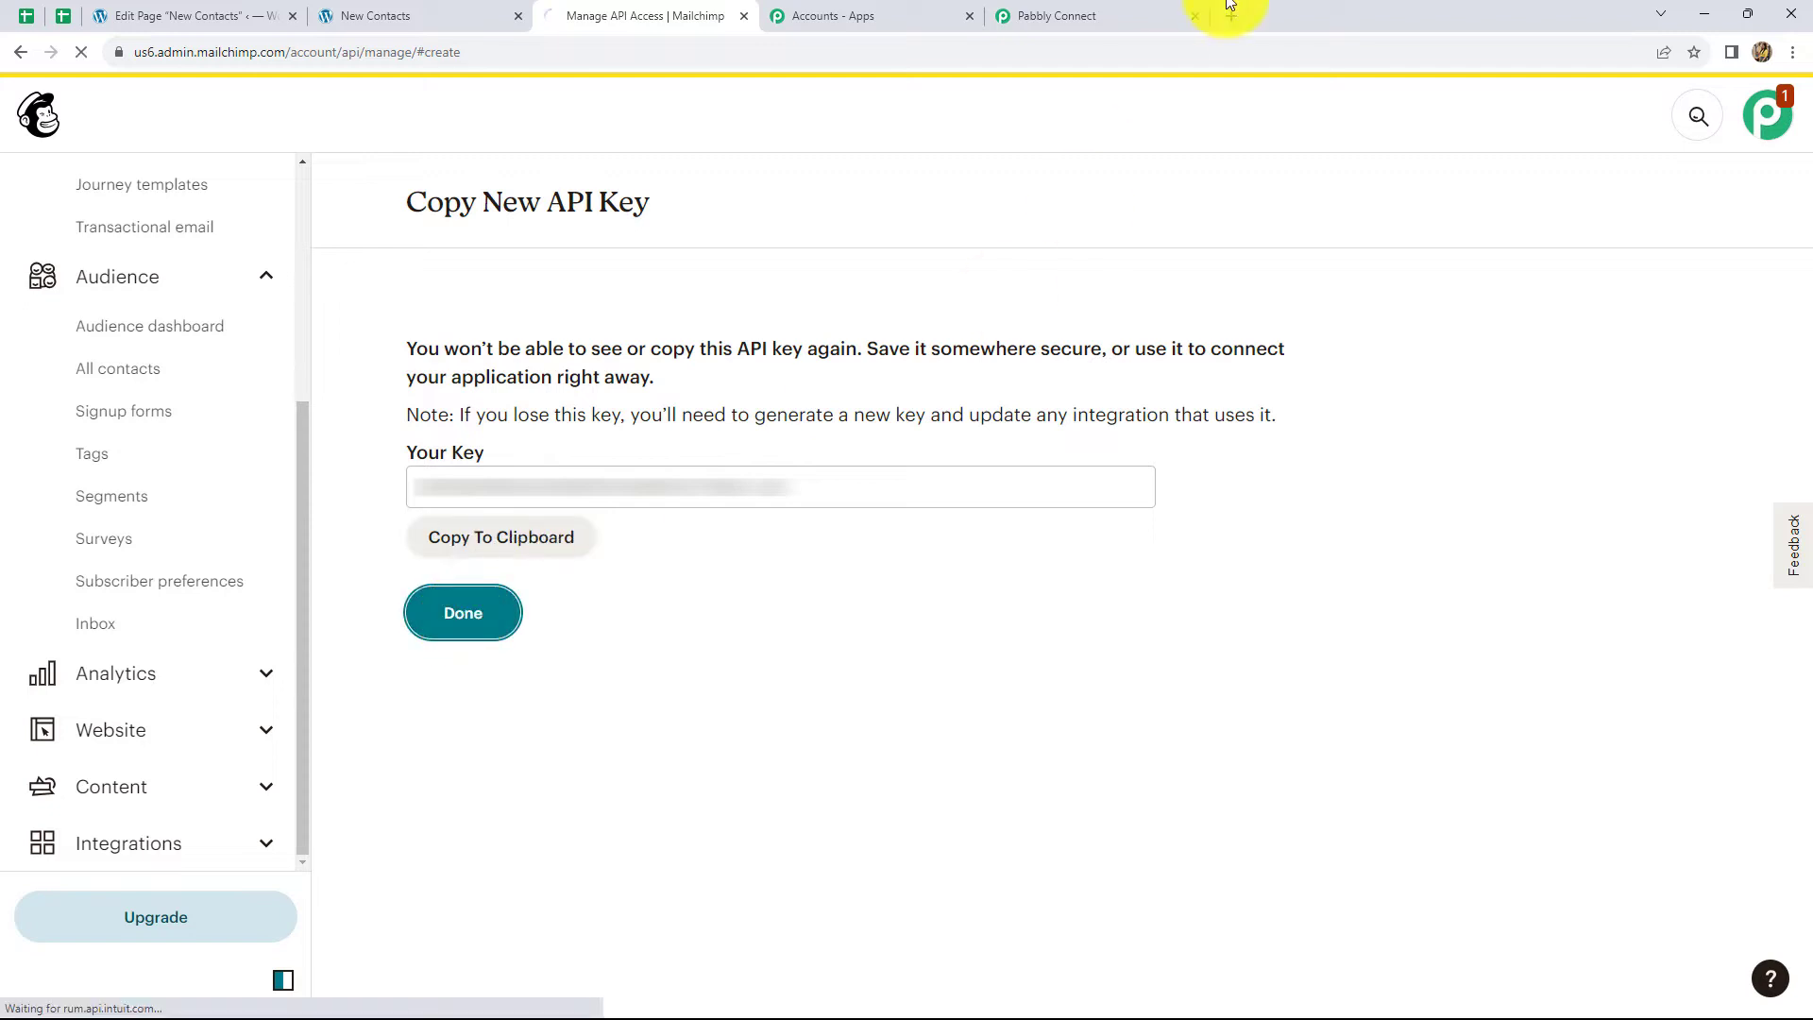
{"action": "left_click", "coordinate": [1106, 15]}
{"action": "left_click", "coordinate": [894, 551]}
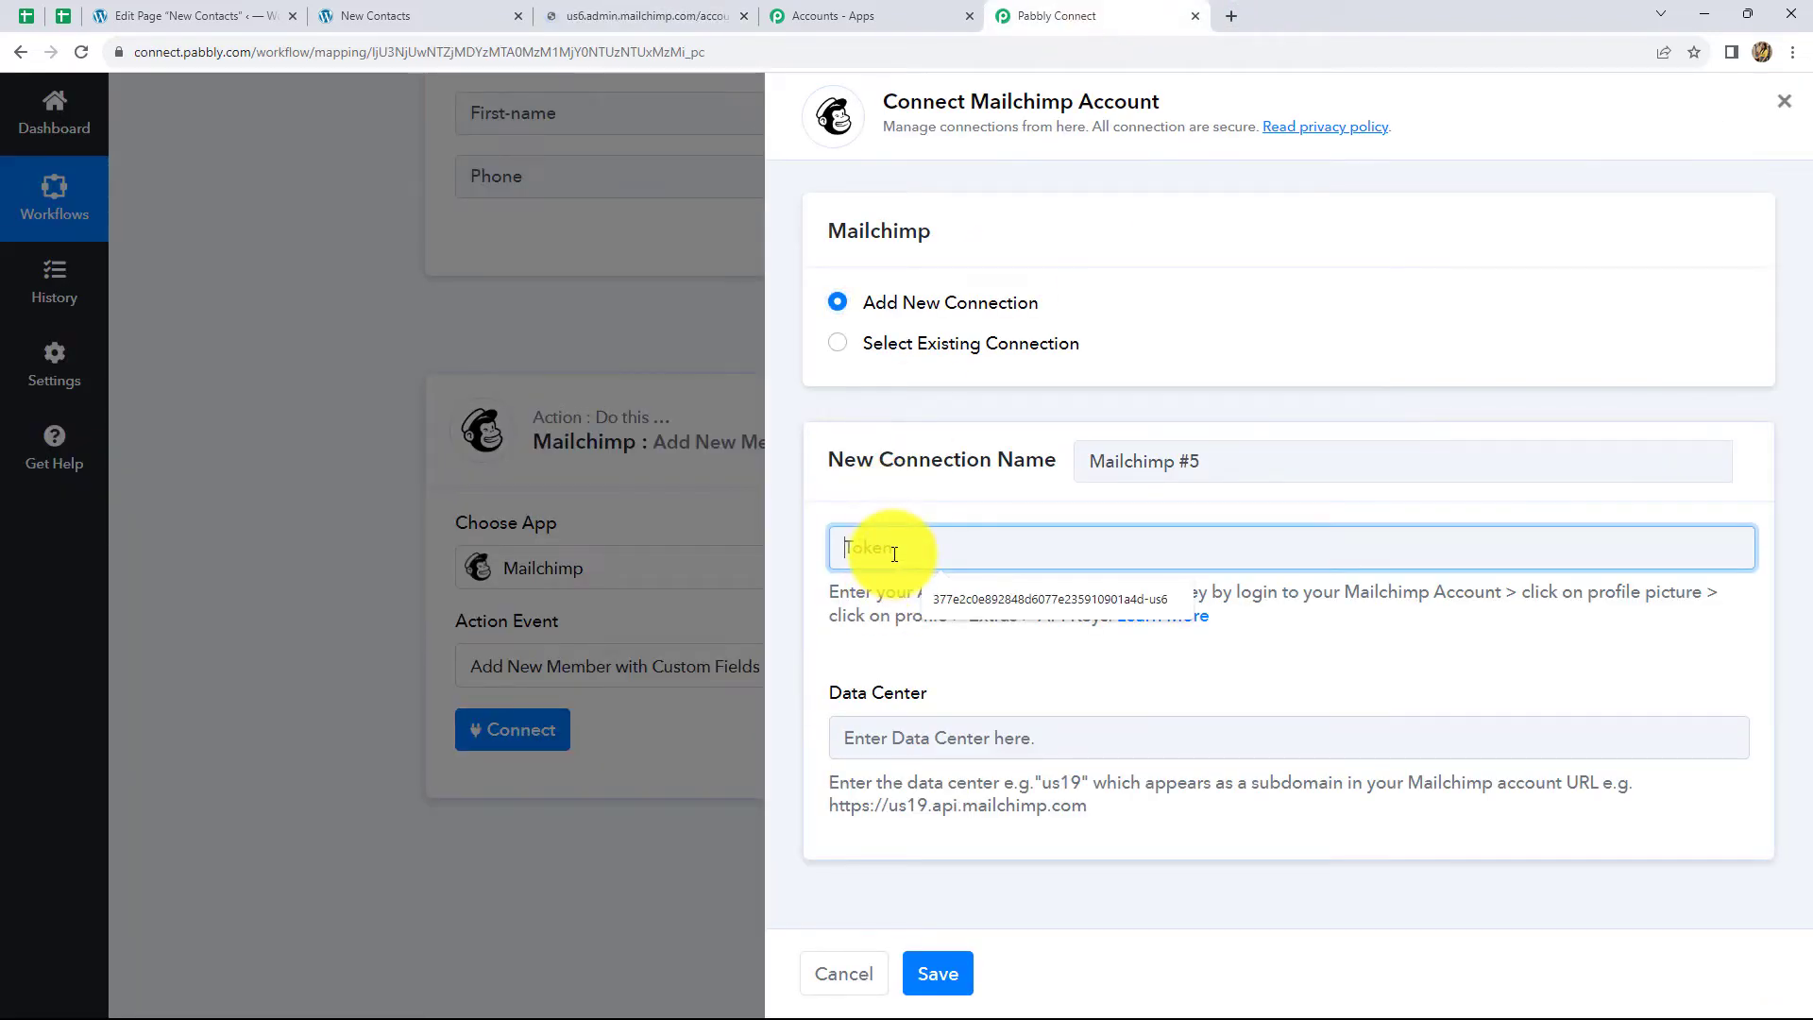
{"action": "key", "text": "ctrl+v"}
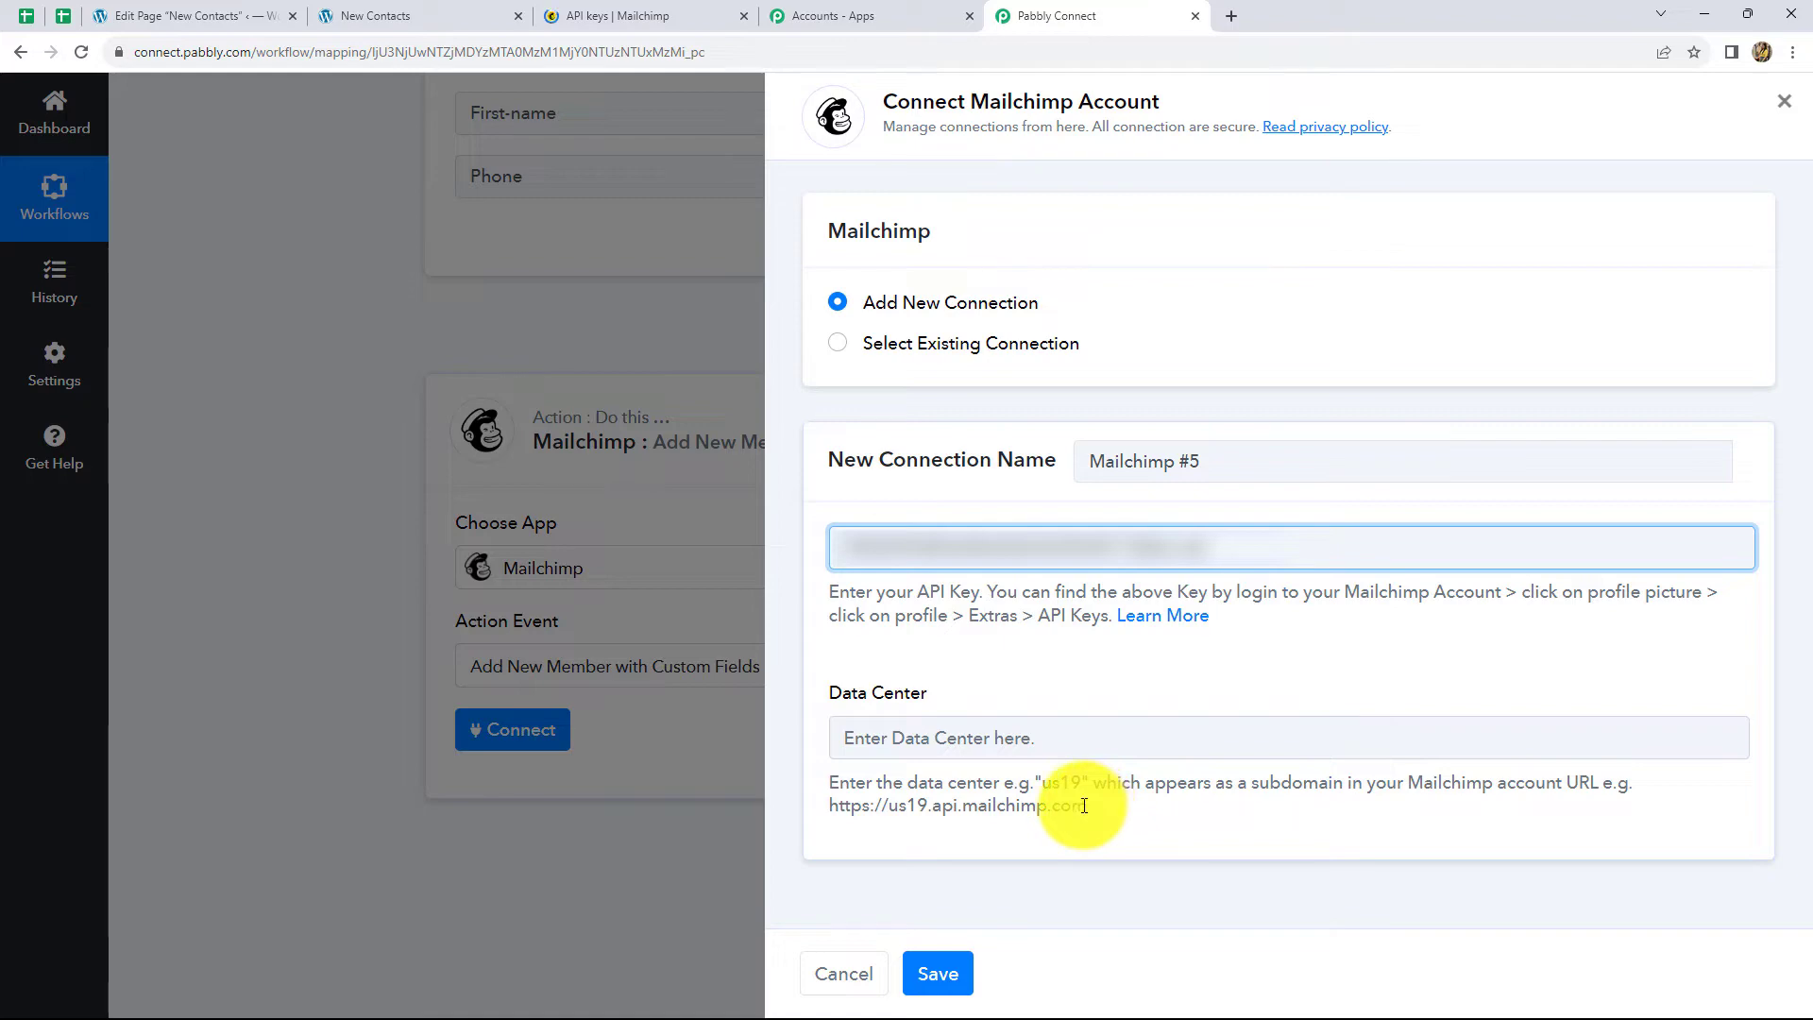
Step: Switch to the Mailchimp API keys page and copy the data center prefix us6 from its web address
{"action": "left_click_drag", "start_coordinate": [1084, 805], "coordinate": [847, 823]}
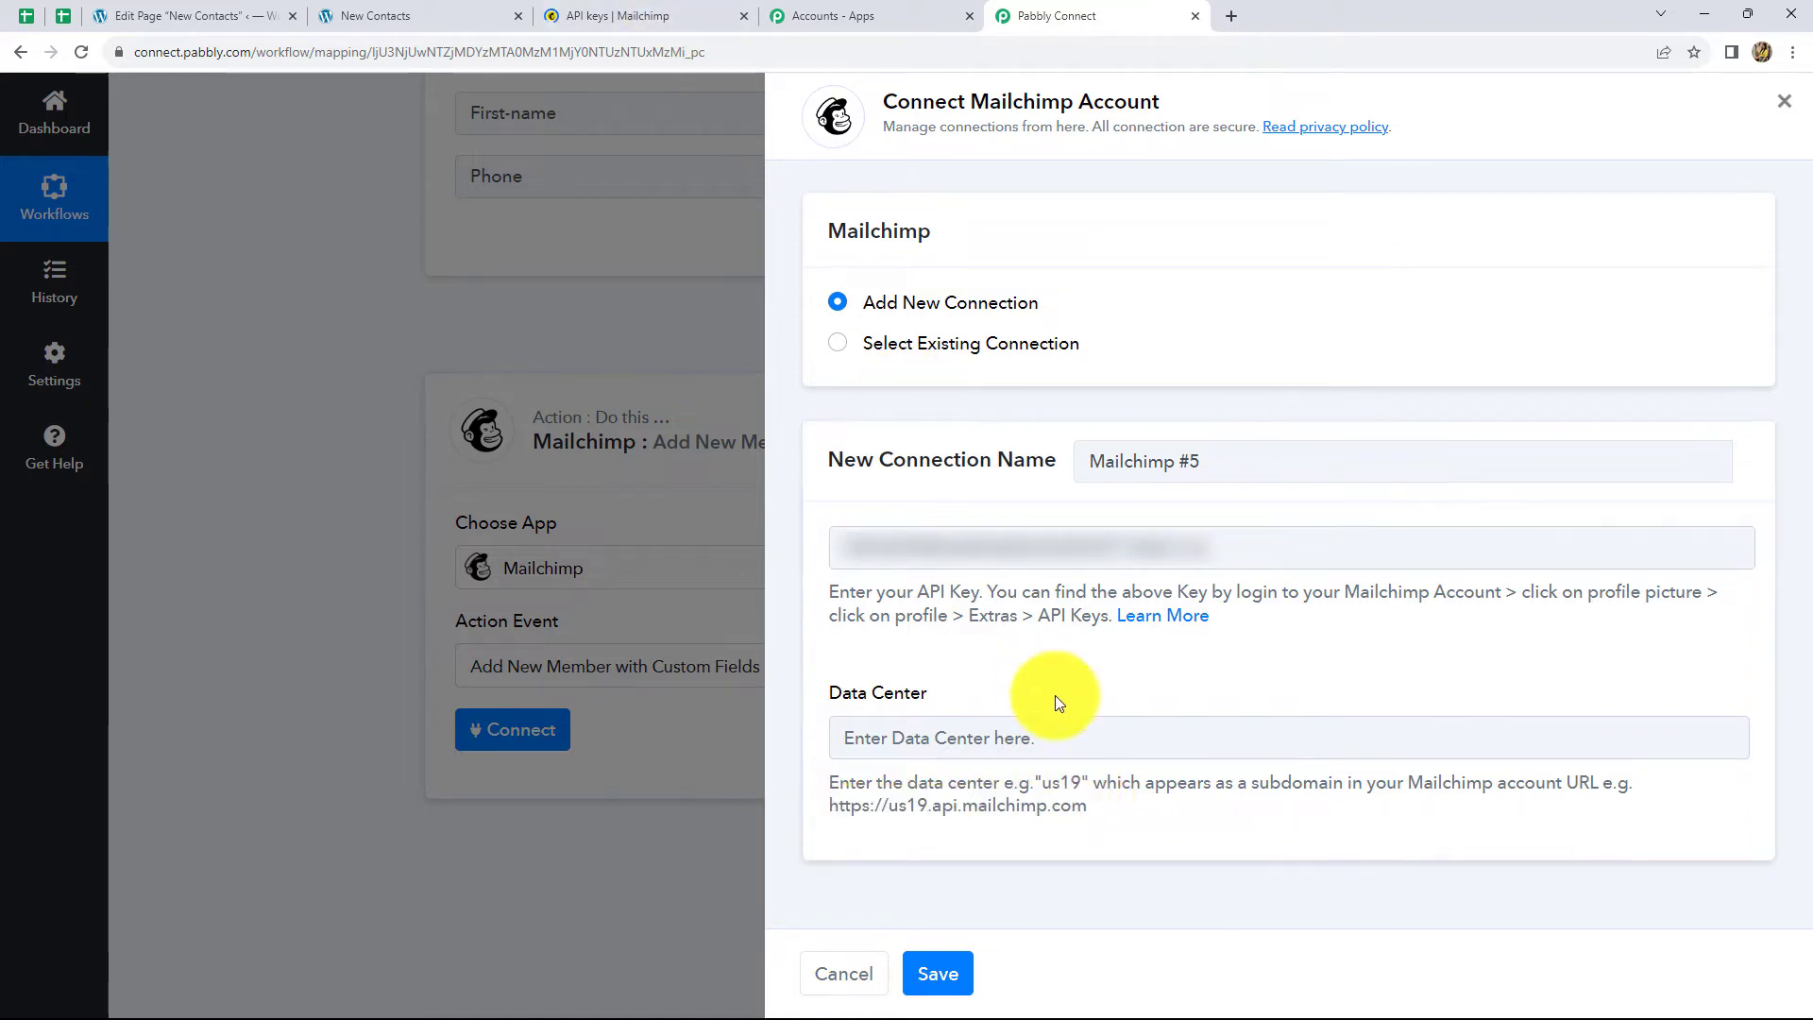
{"action": "key", "text": "ctrl+shift+Tab"}
{"action": "key", "text": "ctrl+shift+Tab"}
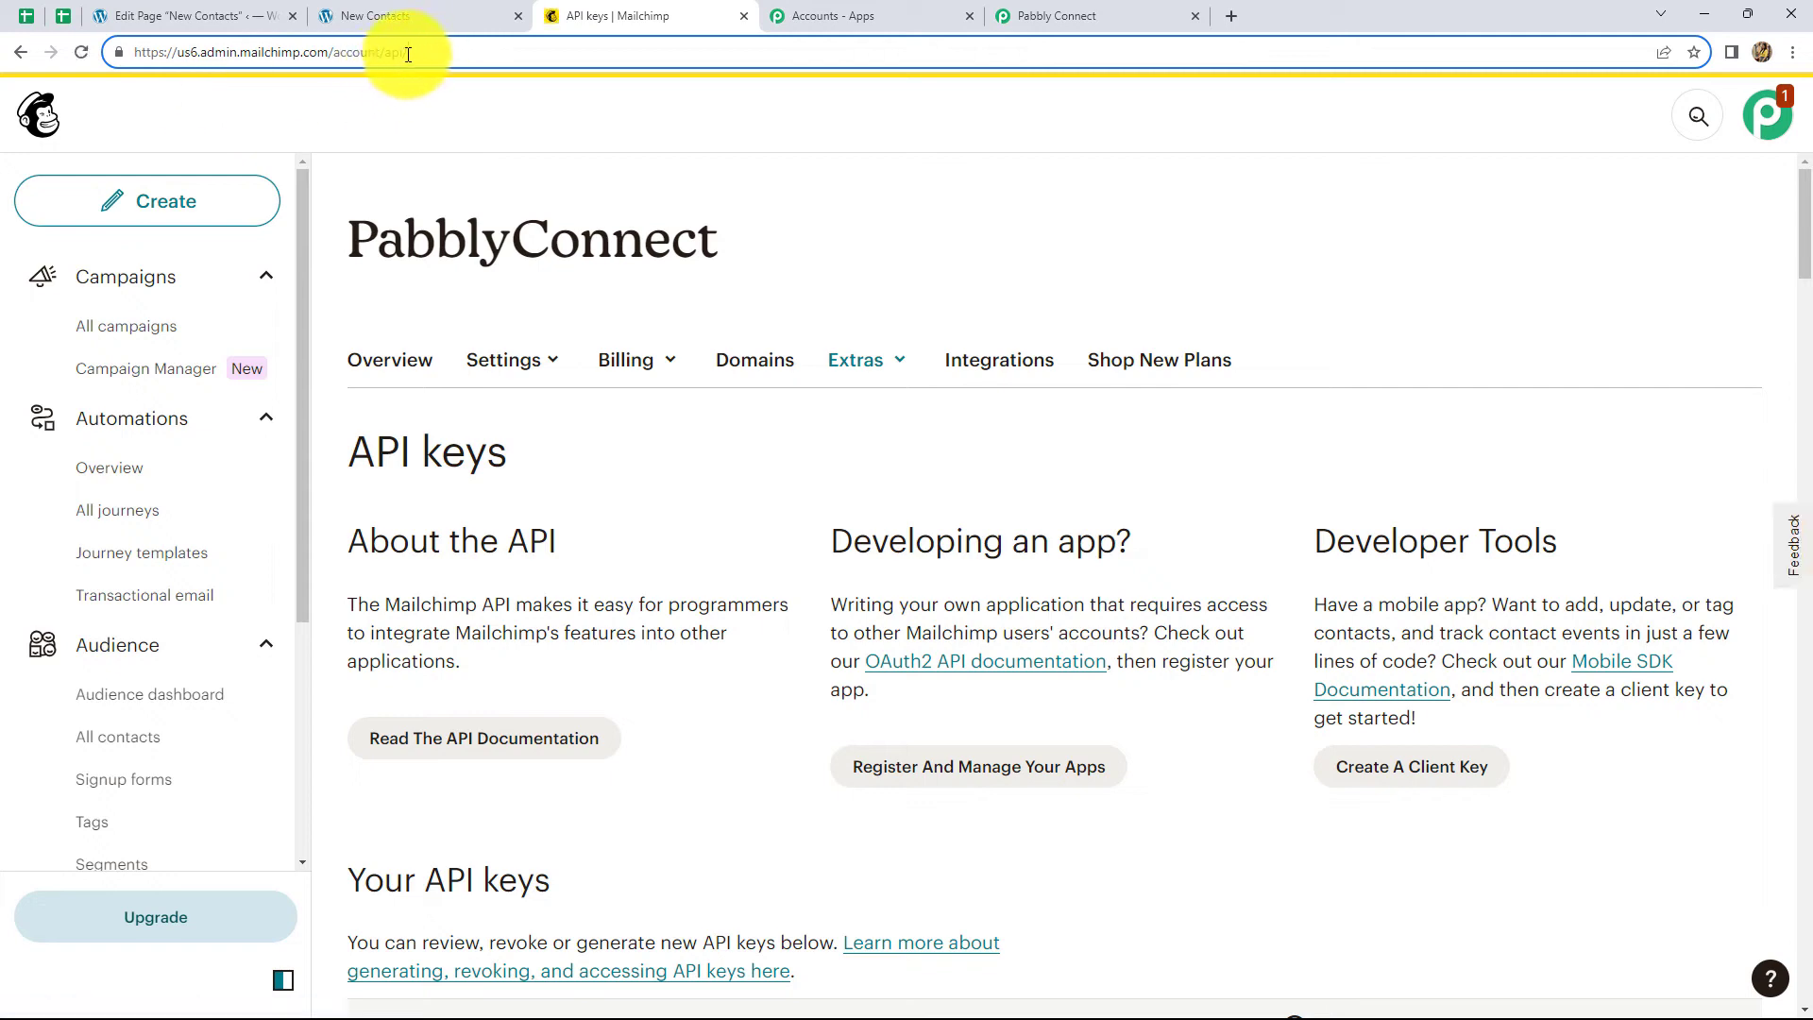
{"action": "left_click_drag", "start_coordinate": [415, 53], "coordinate": [156, 62]}
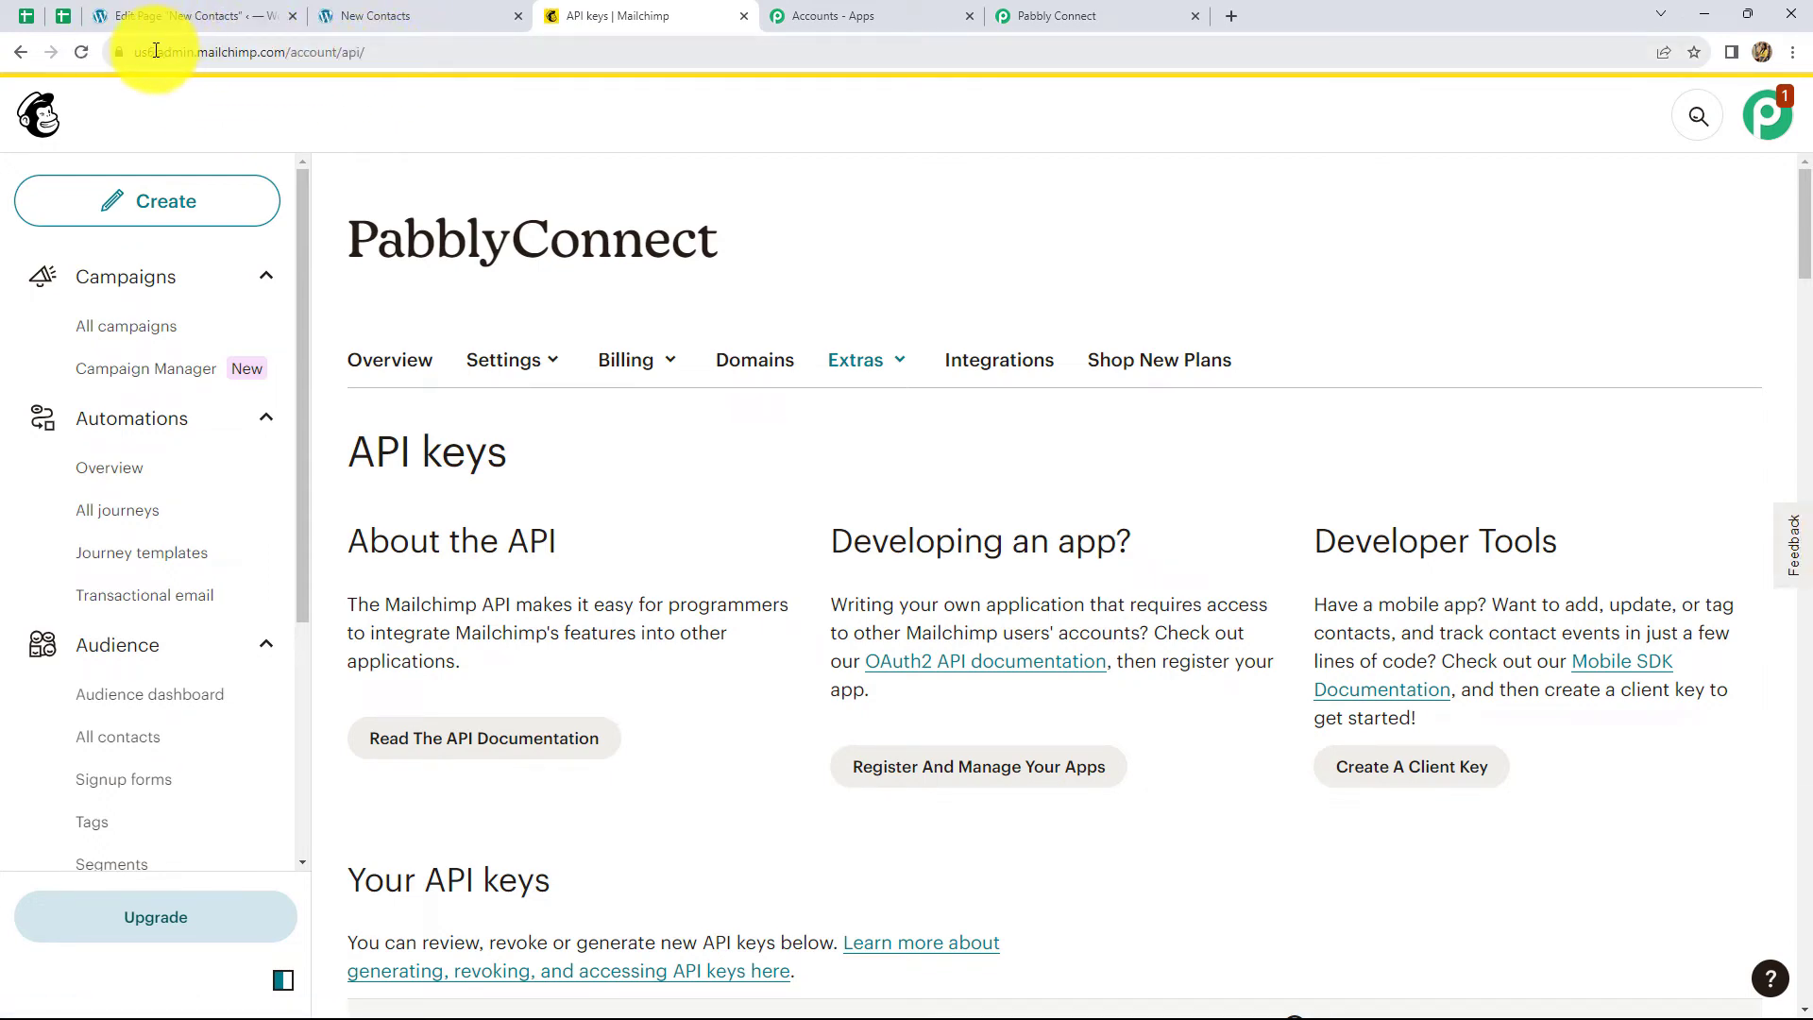
{"action": "left_click", "coordinate": [149, 49]}
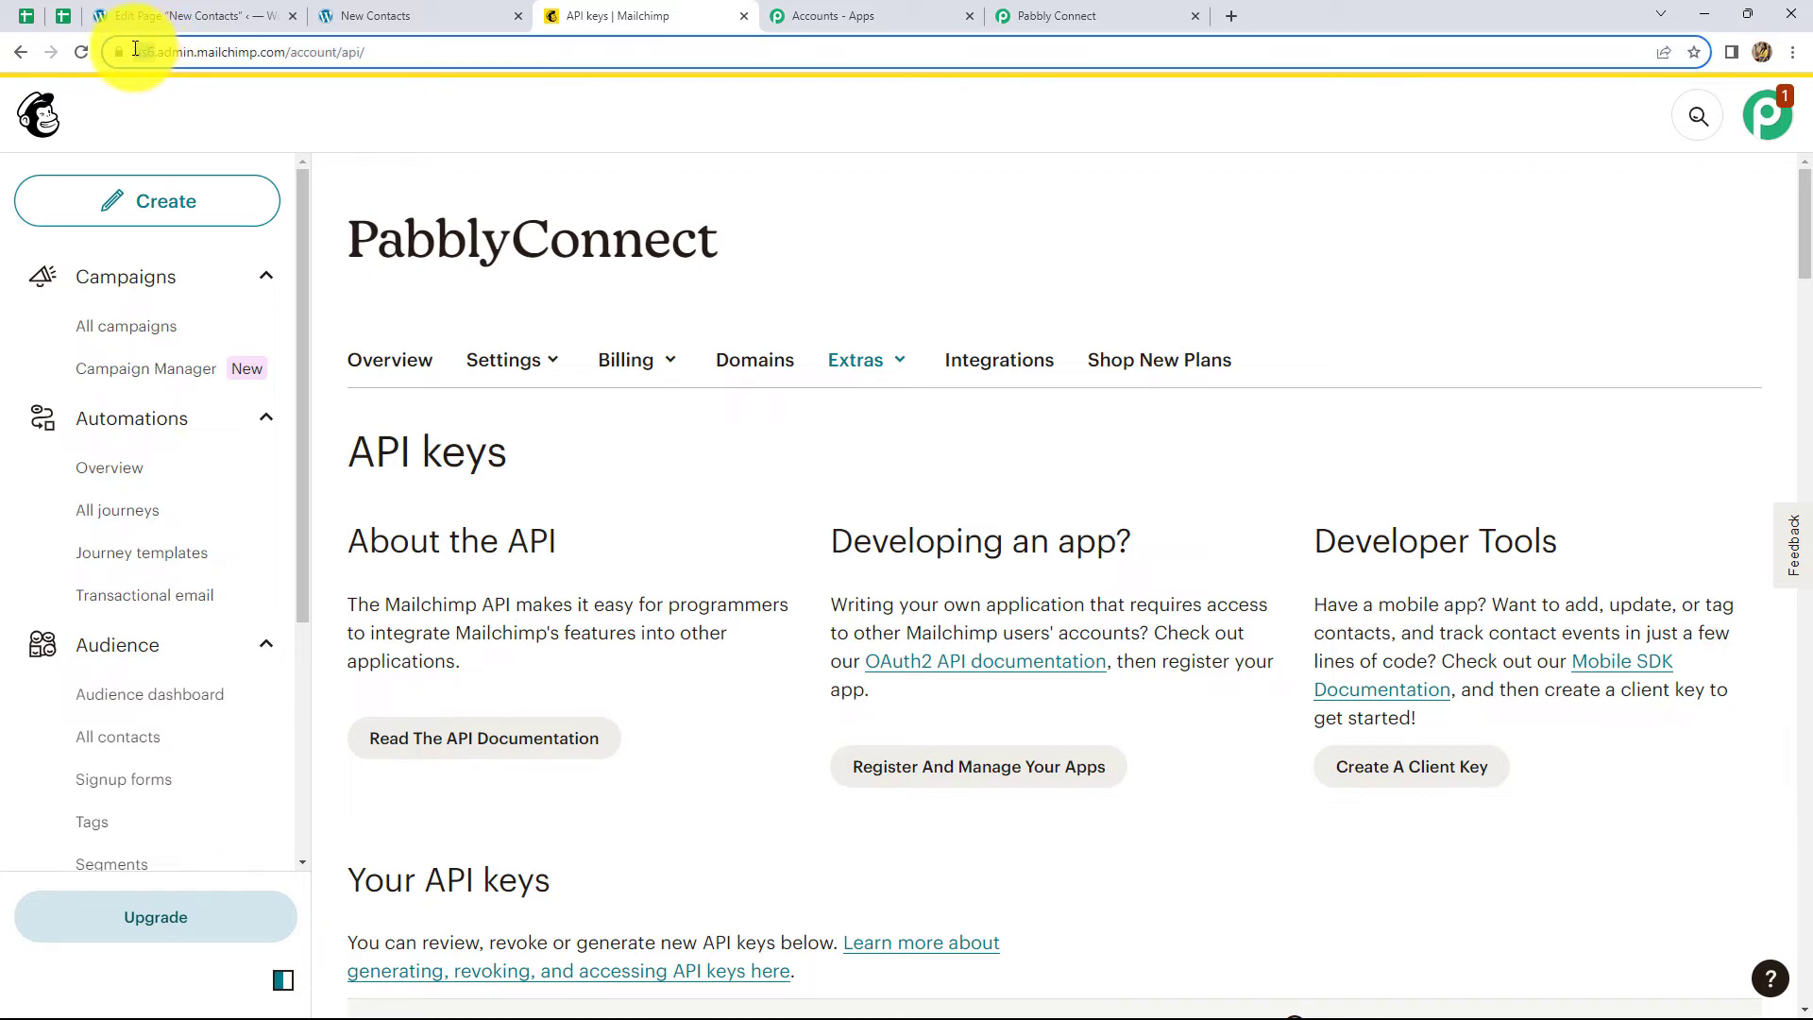
{"action": "double_click", "coordinate": [135, 48]}
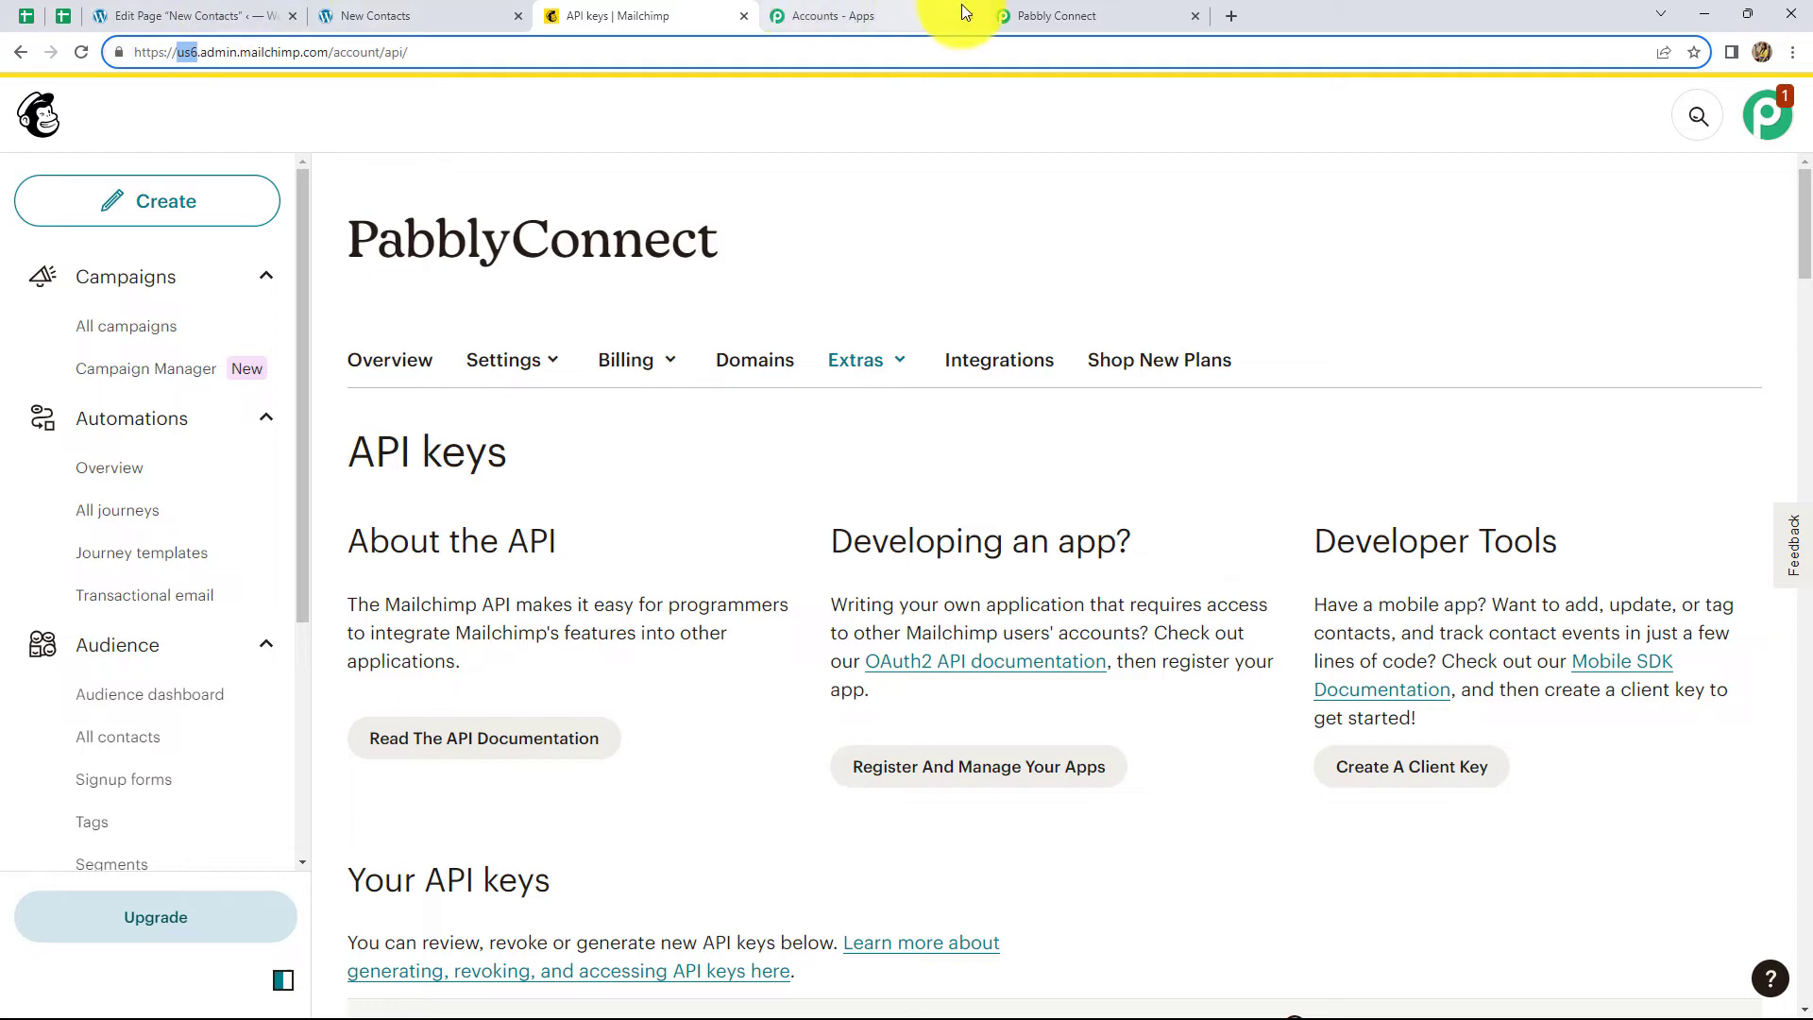
Step: Return to Pabbly Connect, set the new Mailchimp connection's data center to us6 and save the connection
{"action": "left_click", "coordinate": [1086, 16]}
{"action": "left_click", "coordinate": [1027, 747]}
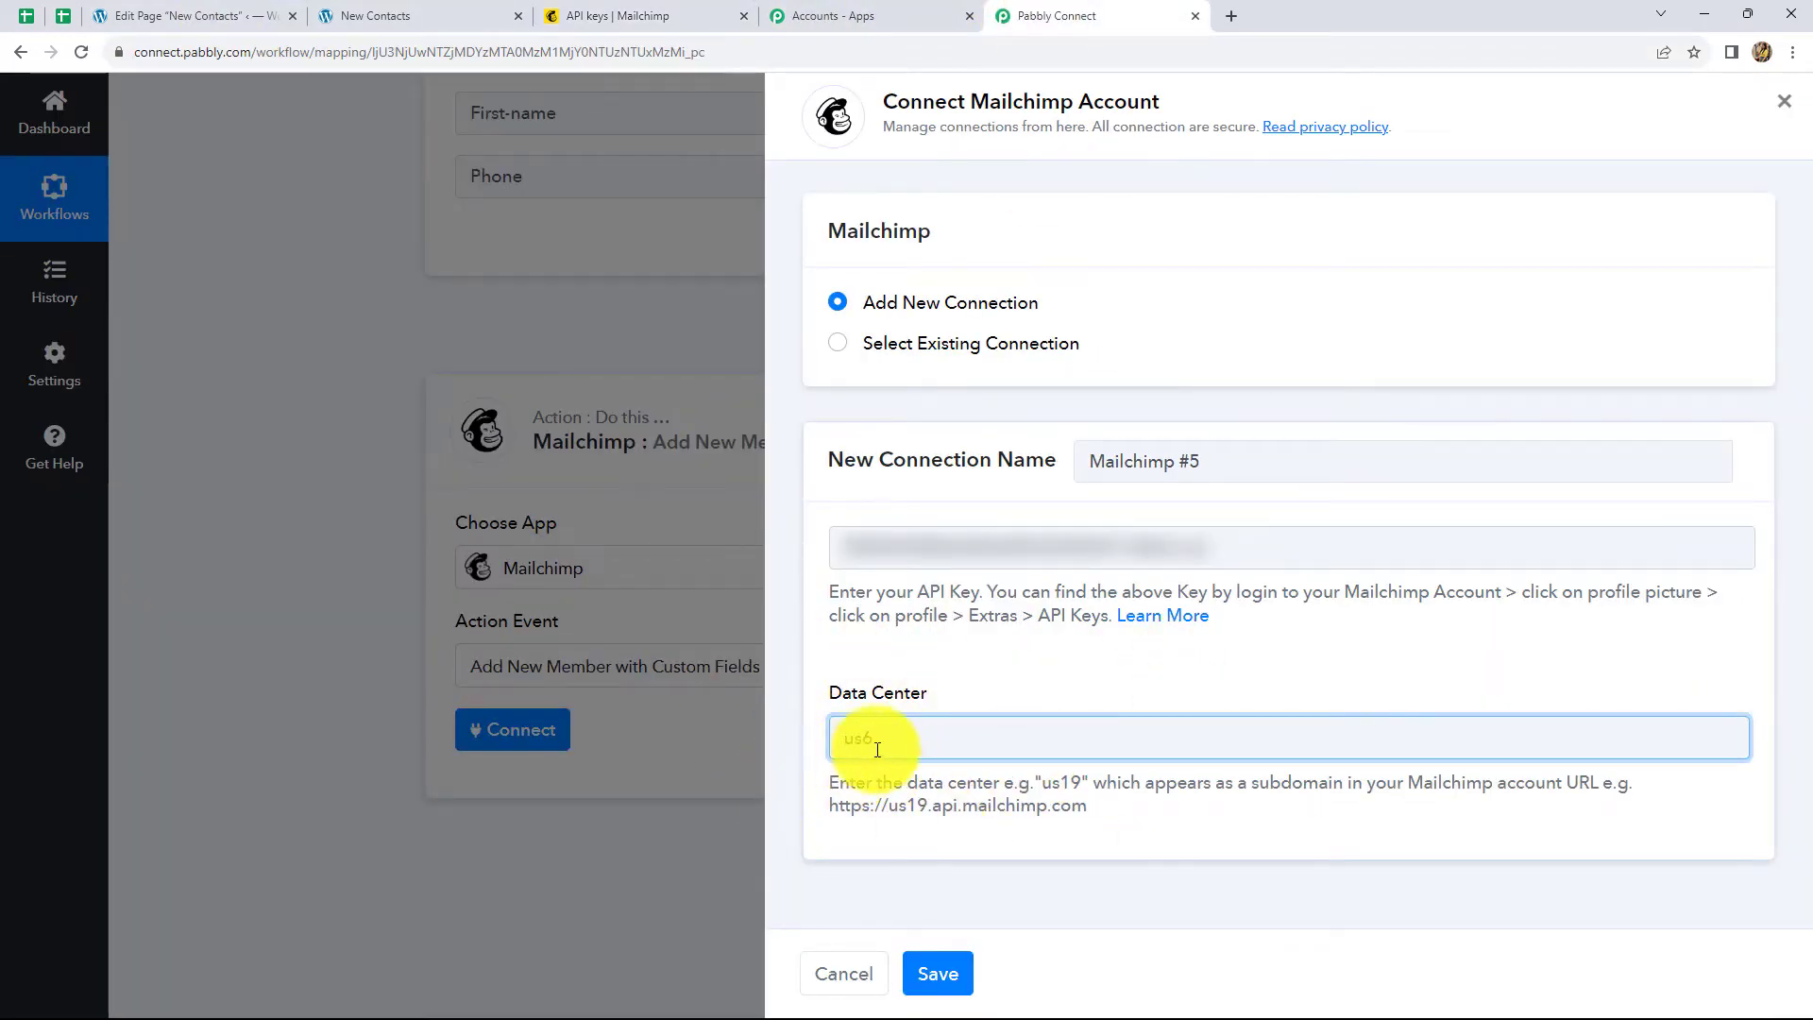
{"action": "type", "text": "us6"}
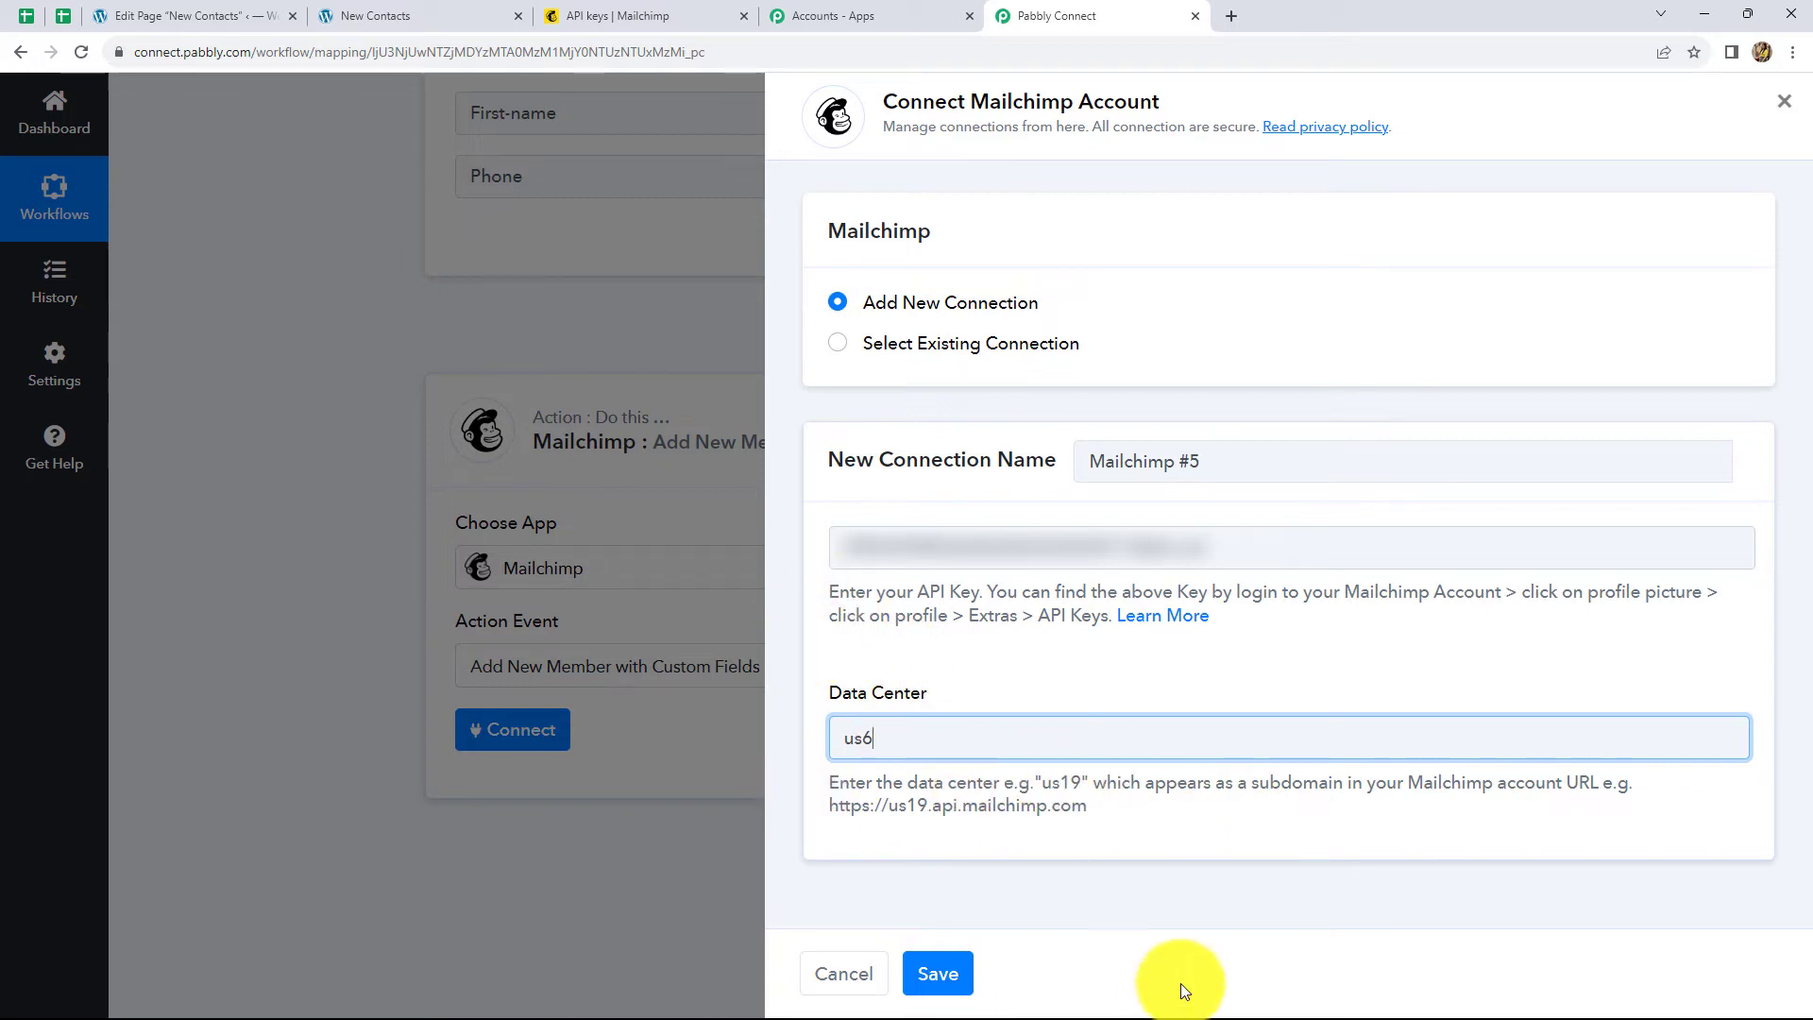
{"action": "left_click", "coordinate": [944, 973]}
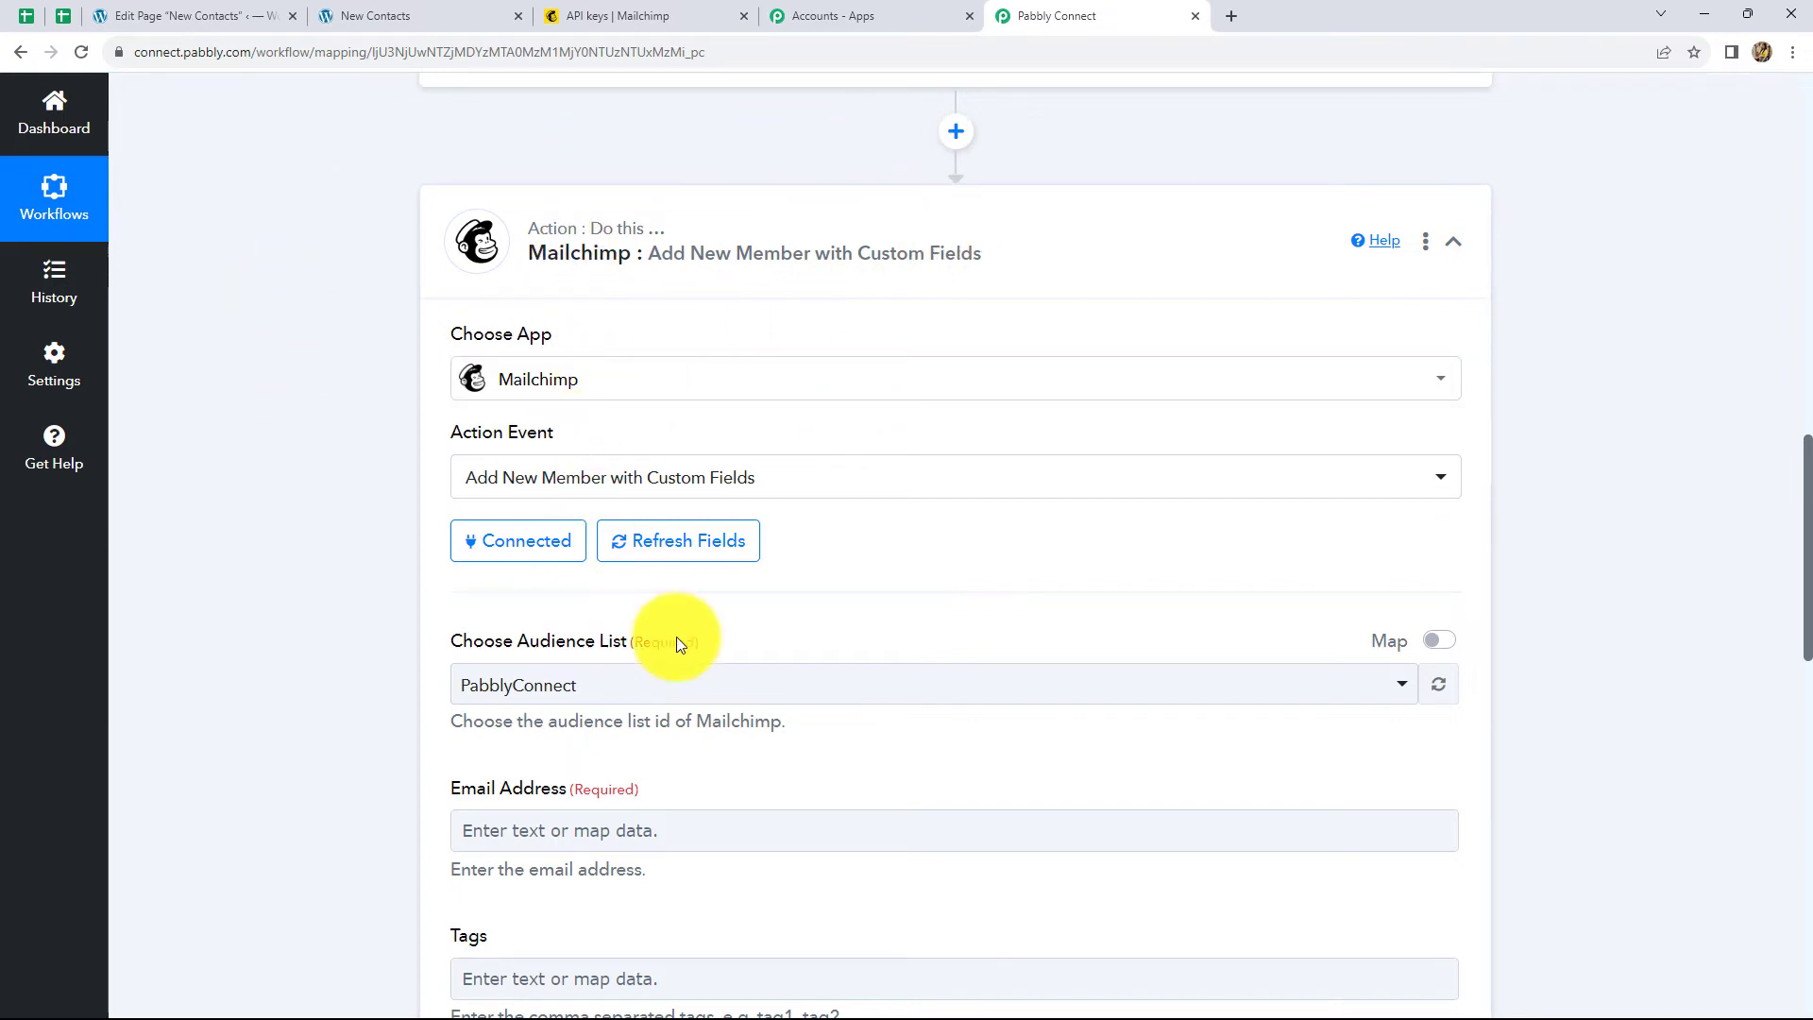
Step: Choose PabblyConnect as the audience list of the Mailchimp action
{"action": "scroll", "coordinate": [676, 628], "scroll_direction": "down", "scroll_amount": 2}
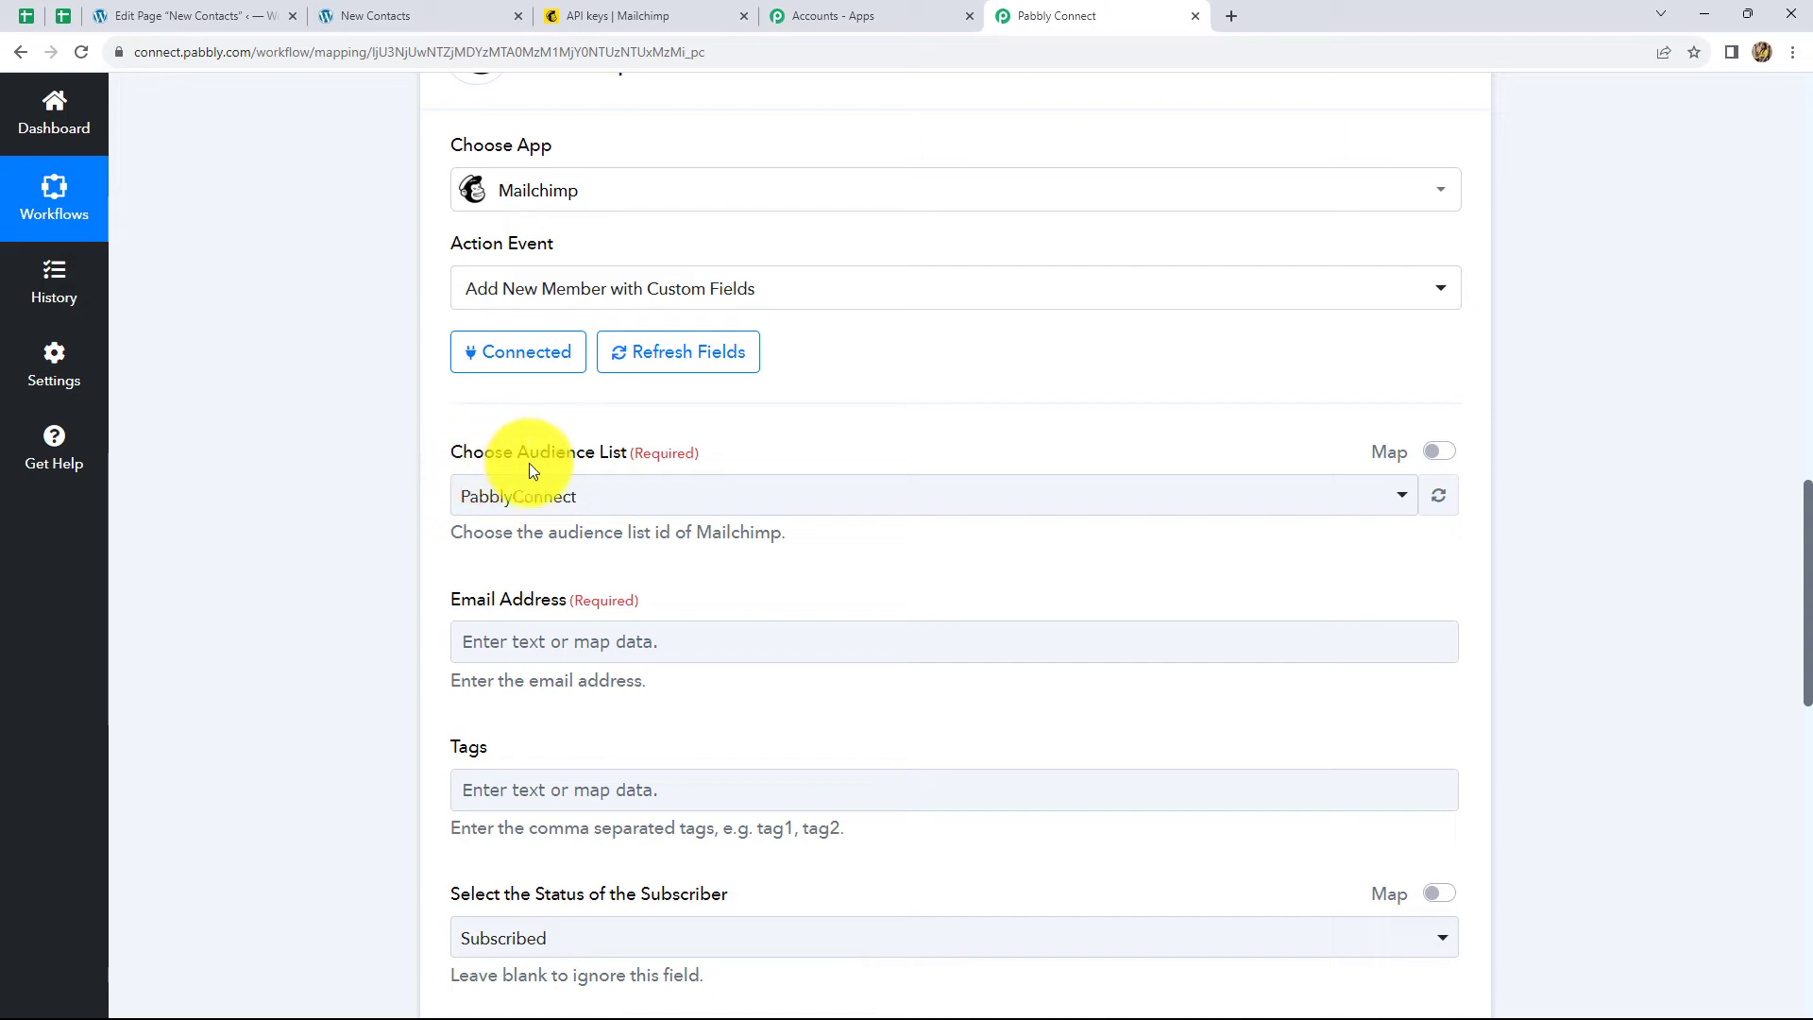
{"action": "left_click", "coordinate": [659, 499]}
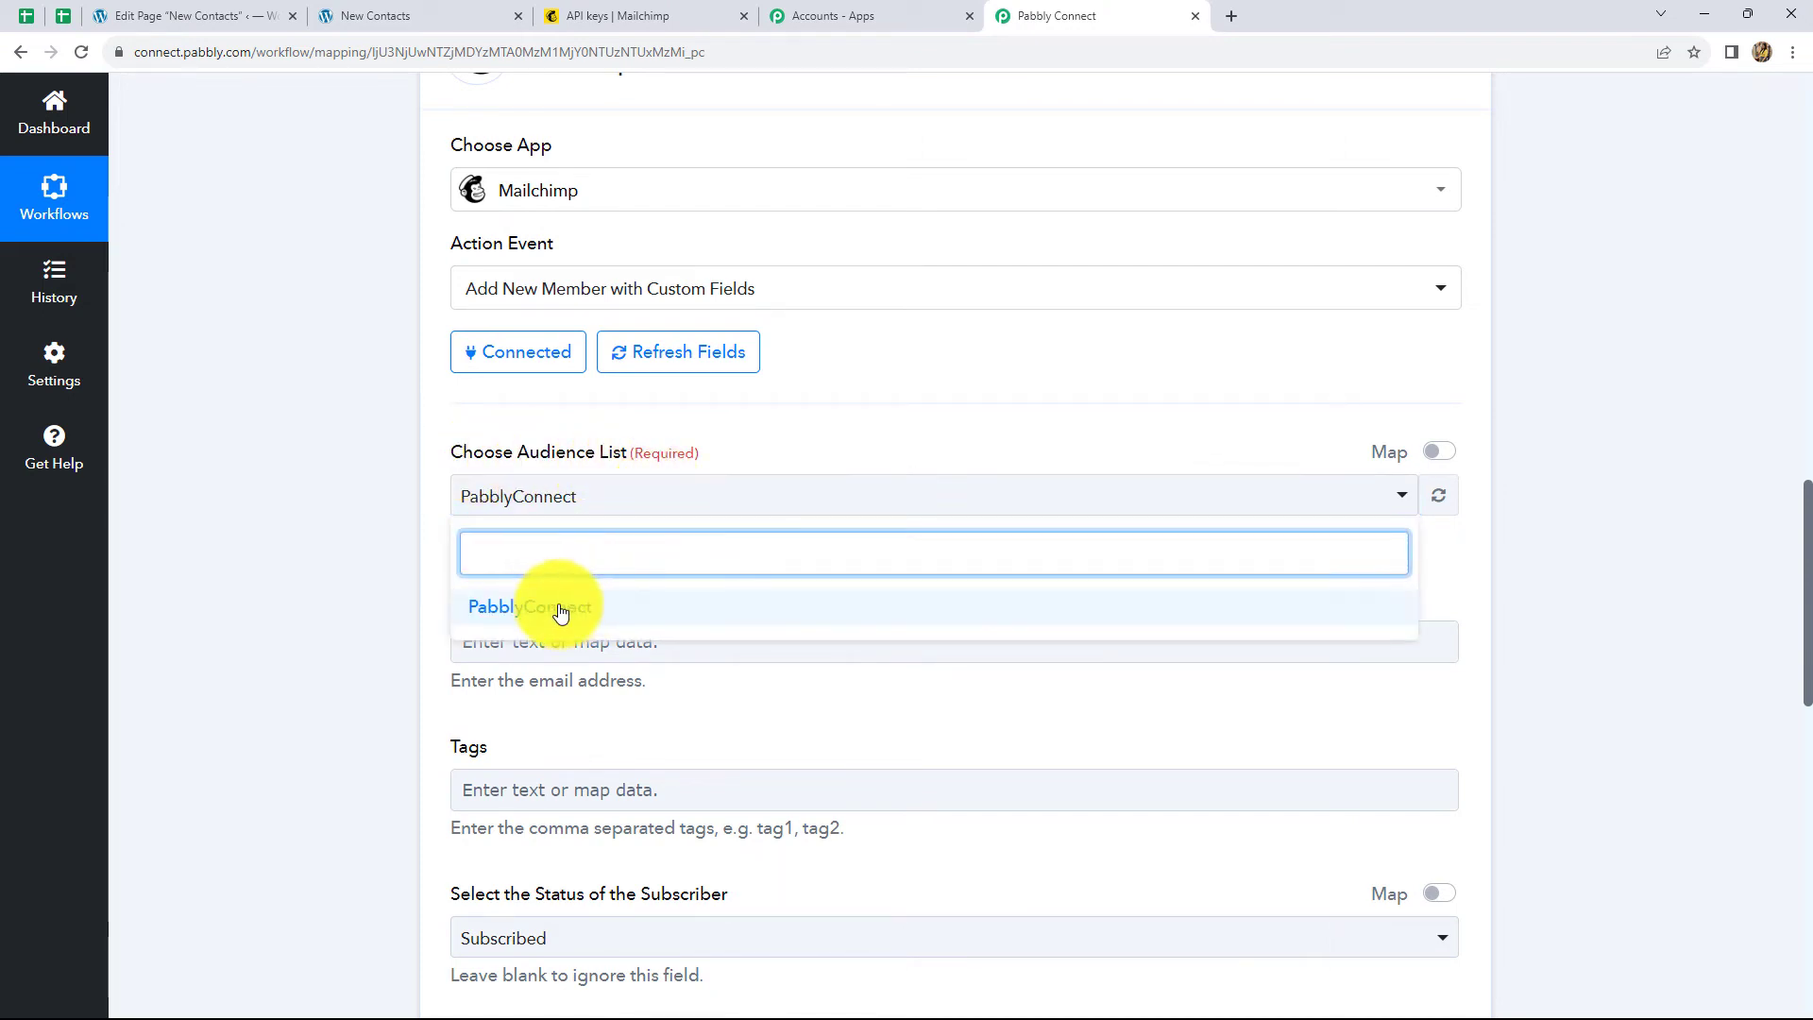
{"action": "left_click", "coordinate": [509, 614]}
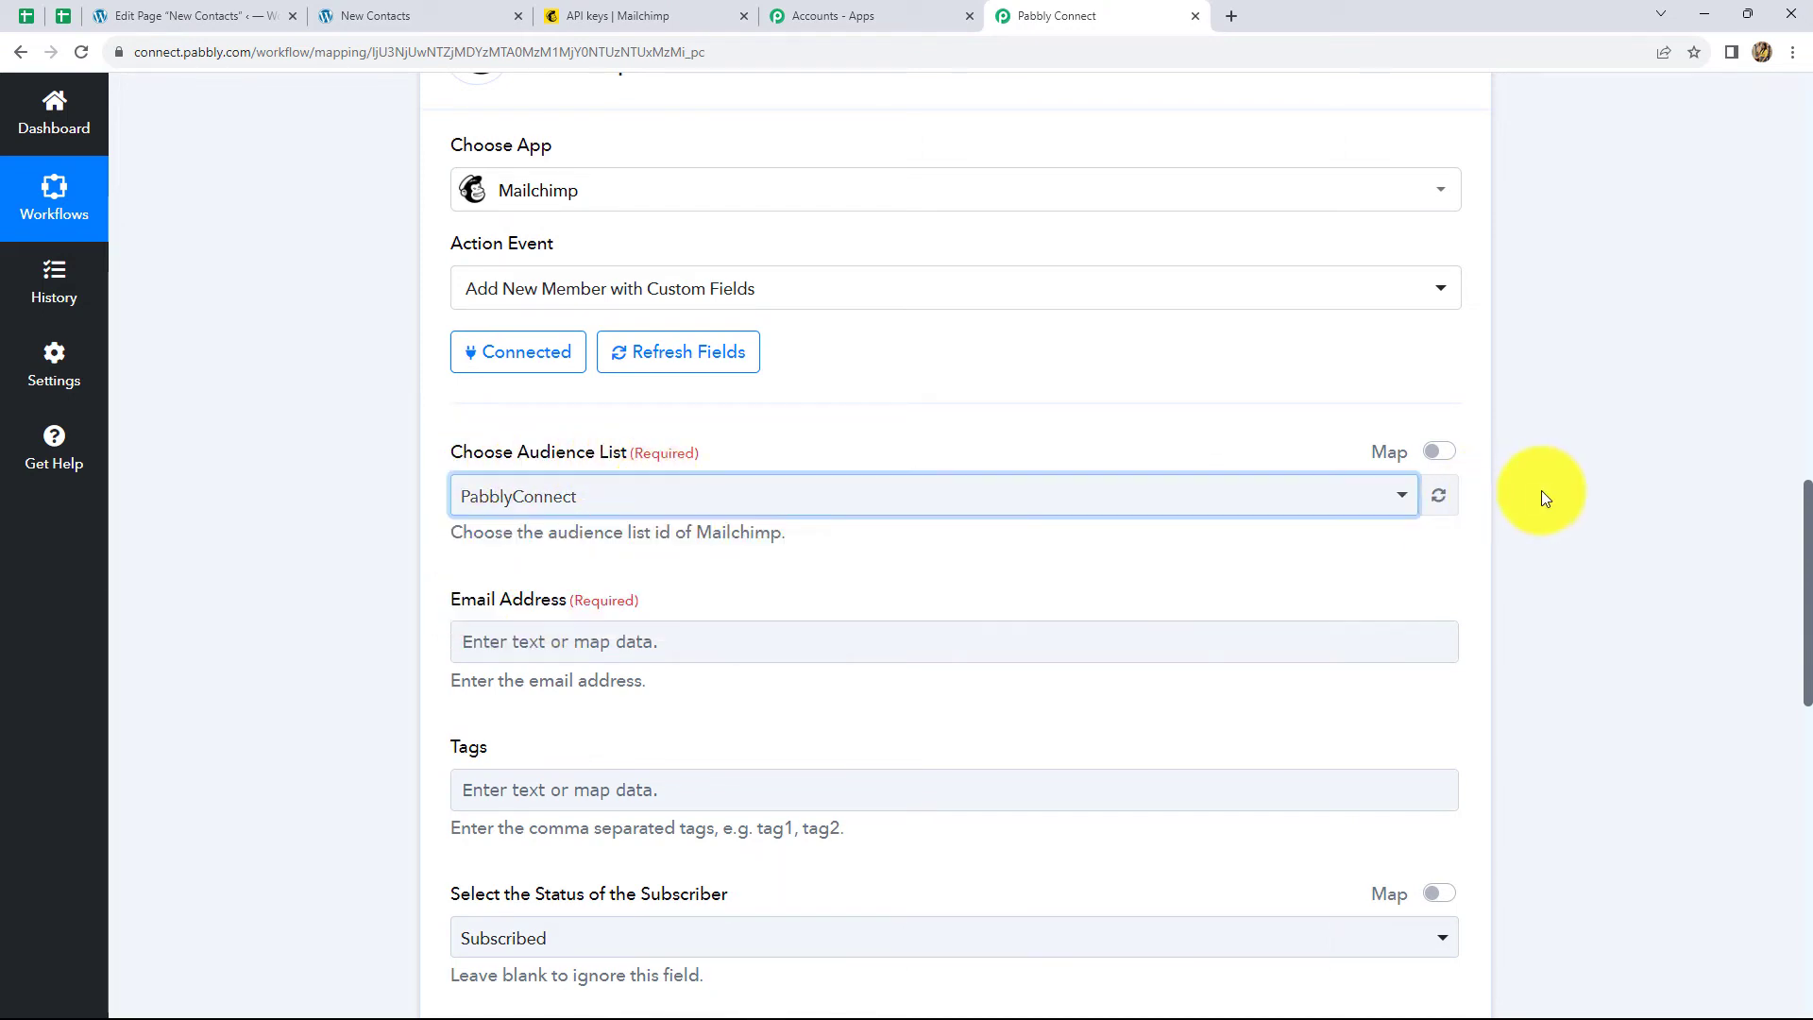
Step: Map the Email Address field to the Your-email value from the Contact Form 7 submission
{"action": "scroll", "coordinate": [1236, 551], "scroll_direction": "down", "scroll_amount": 3}
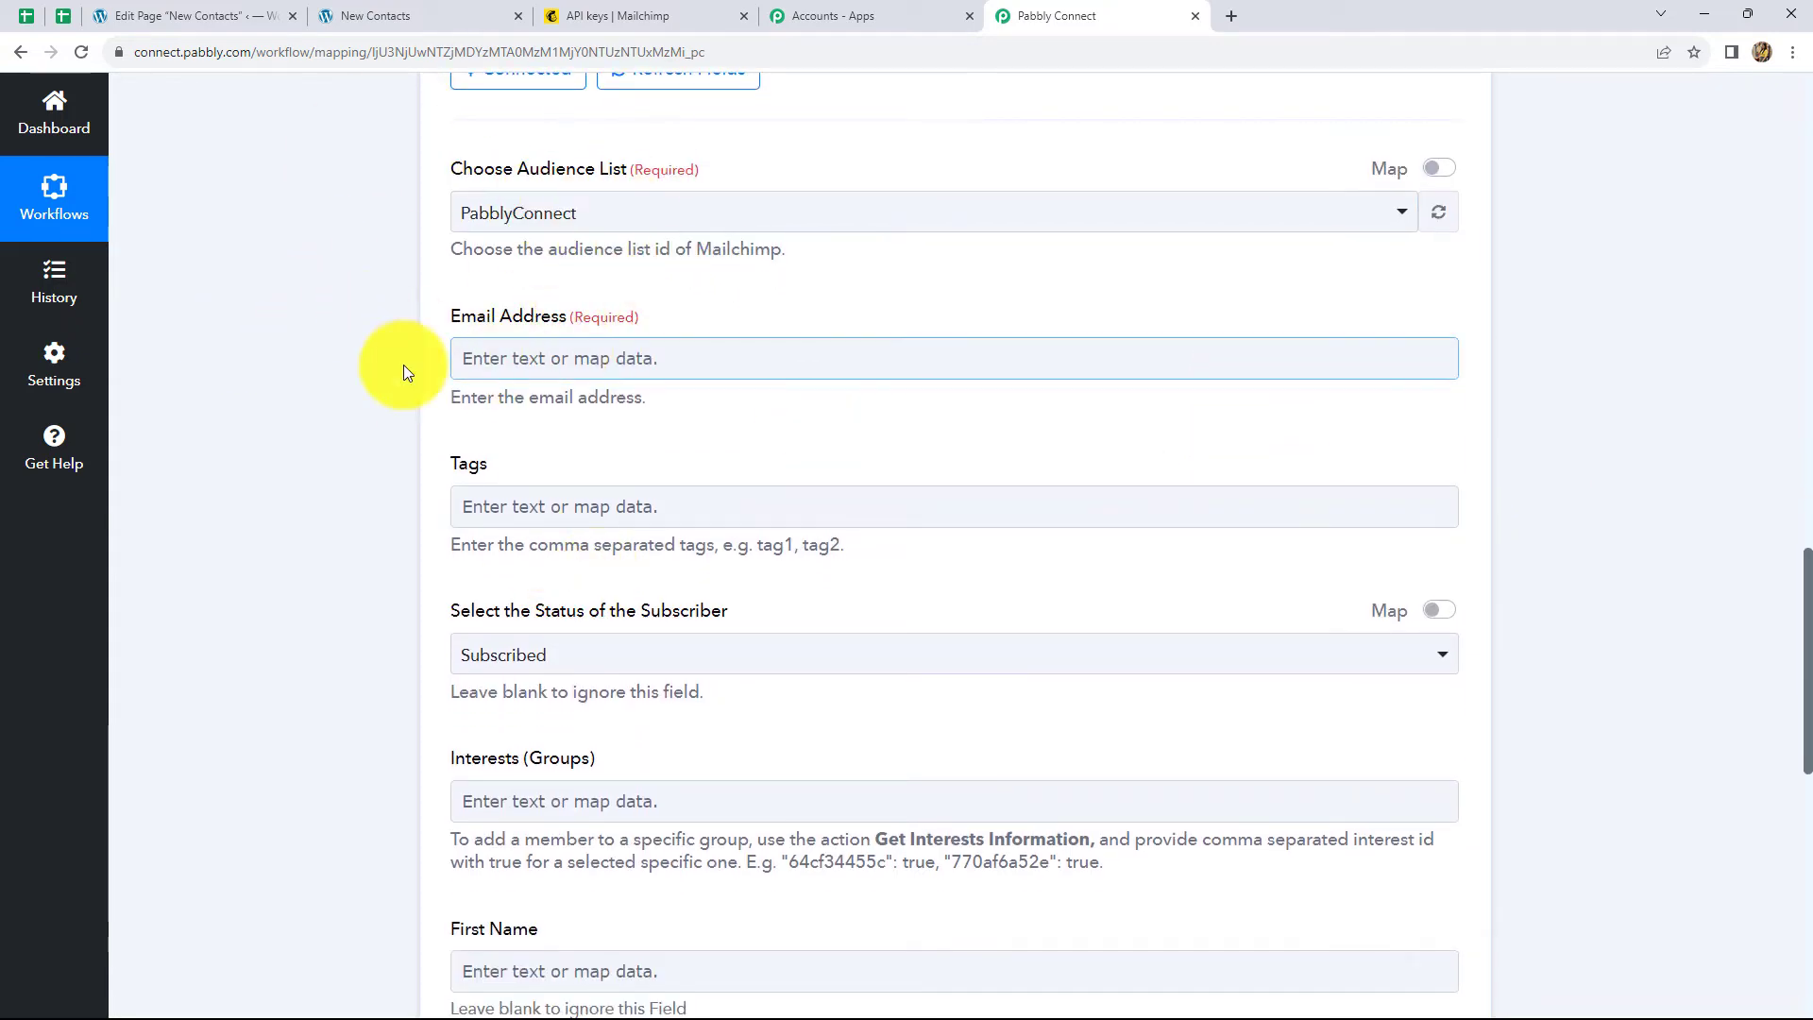
{"action": "scroll", "coordinate": [717, 676], "scroll_direction": "down", "scroll_amount": 2}
{"action": "scroll", "coordinate": [718, 676], "scroll_direction": "up", "scroll_amount": 14}
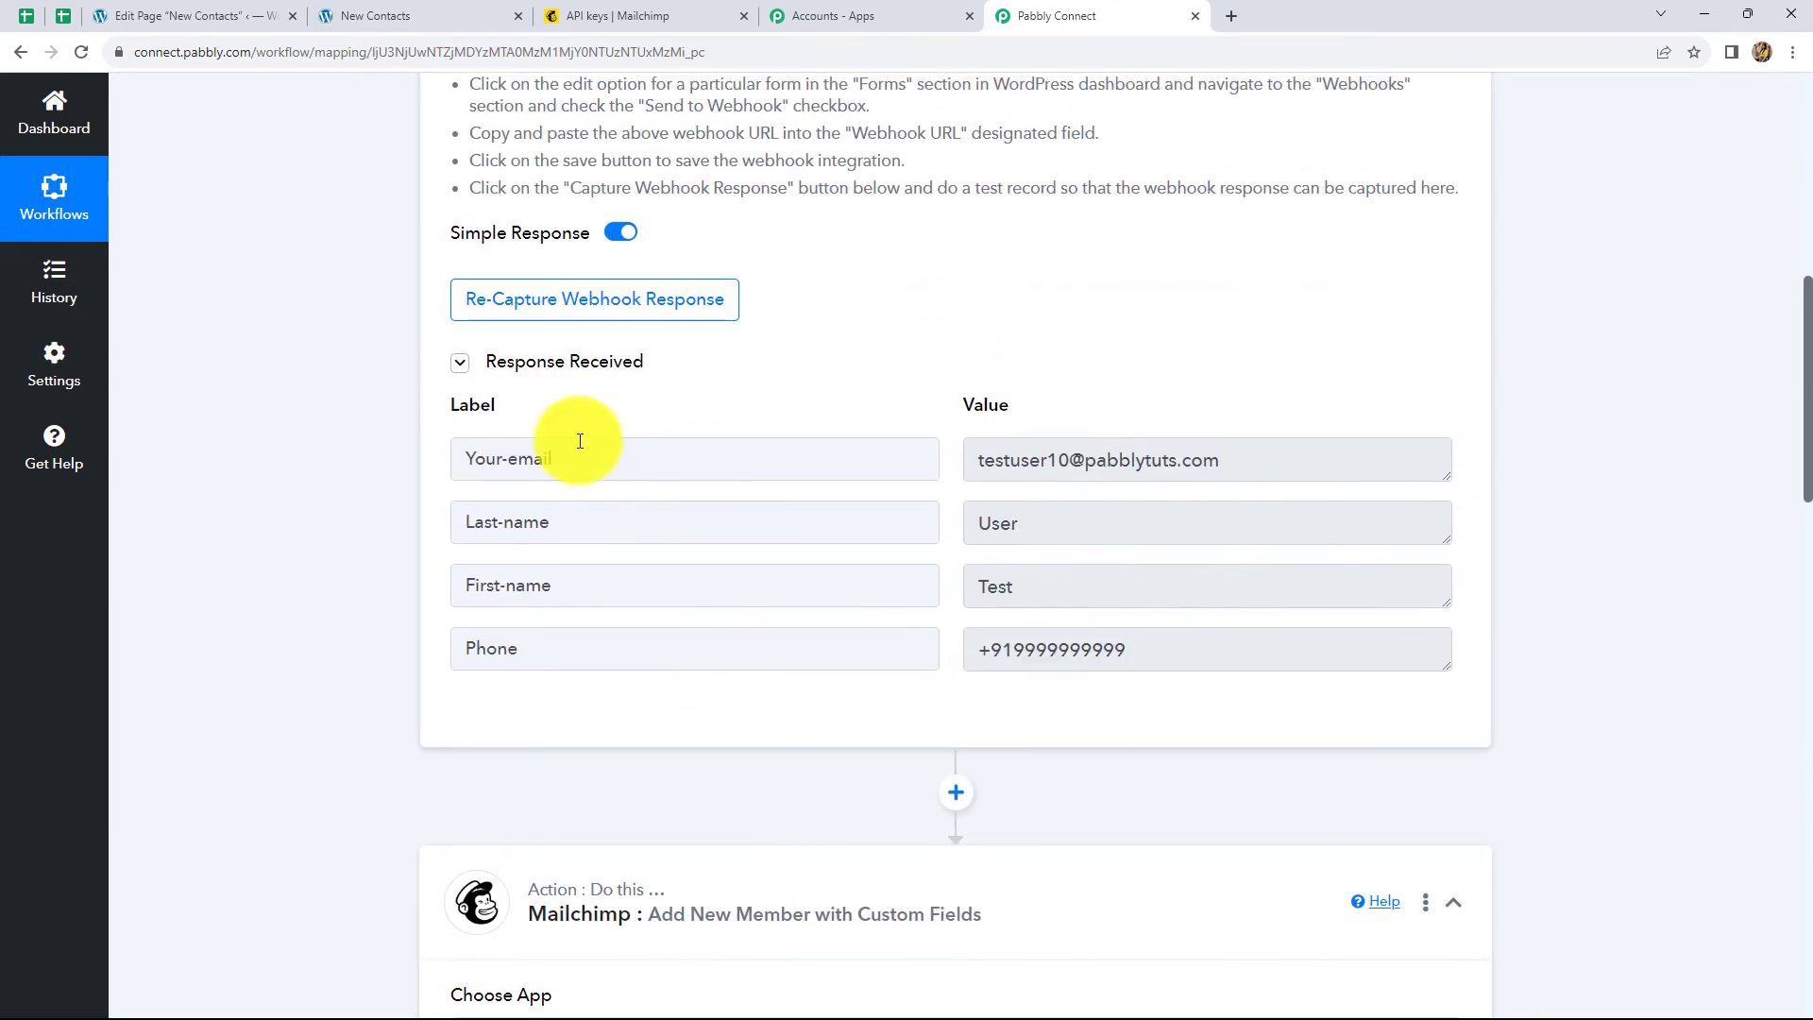
{"action": "scroll", "coordinate": [963, 491], "scroll_direction": "down", "scroll_amount": 12}
{"action": "left_click", "coordinate": [556, 357]}
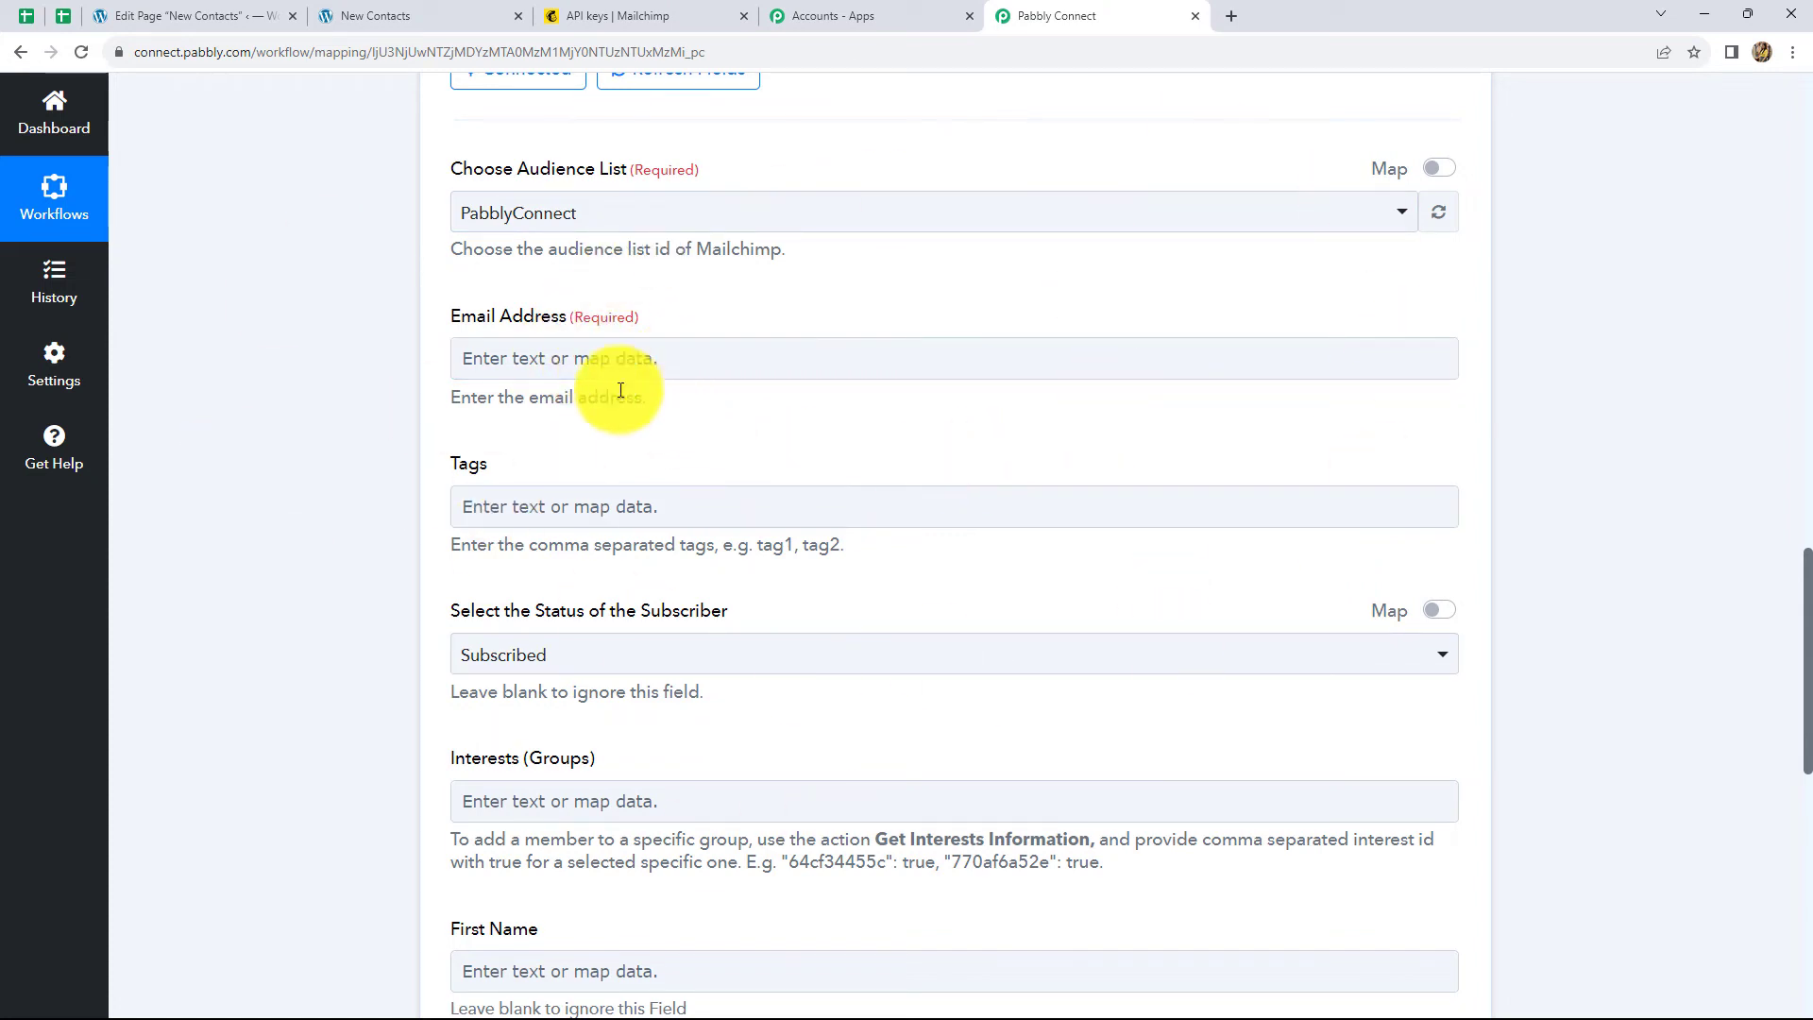
{"action": "left_click", "coordinate": [566, 357]}
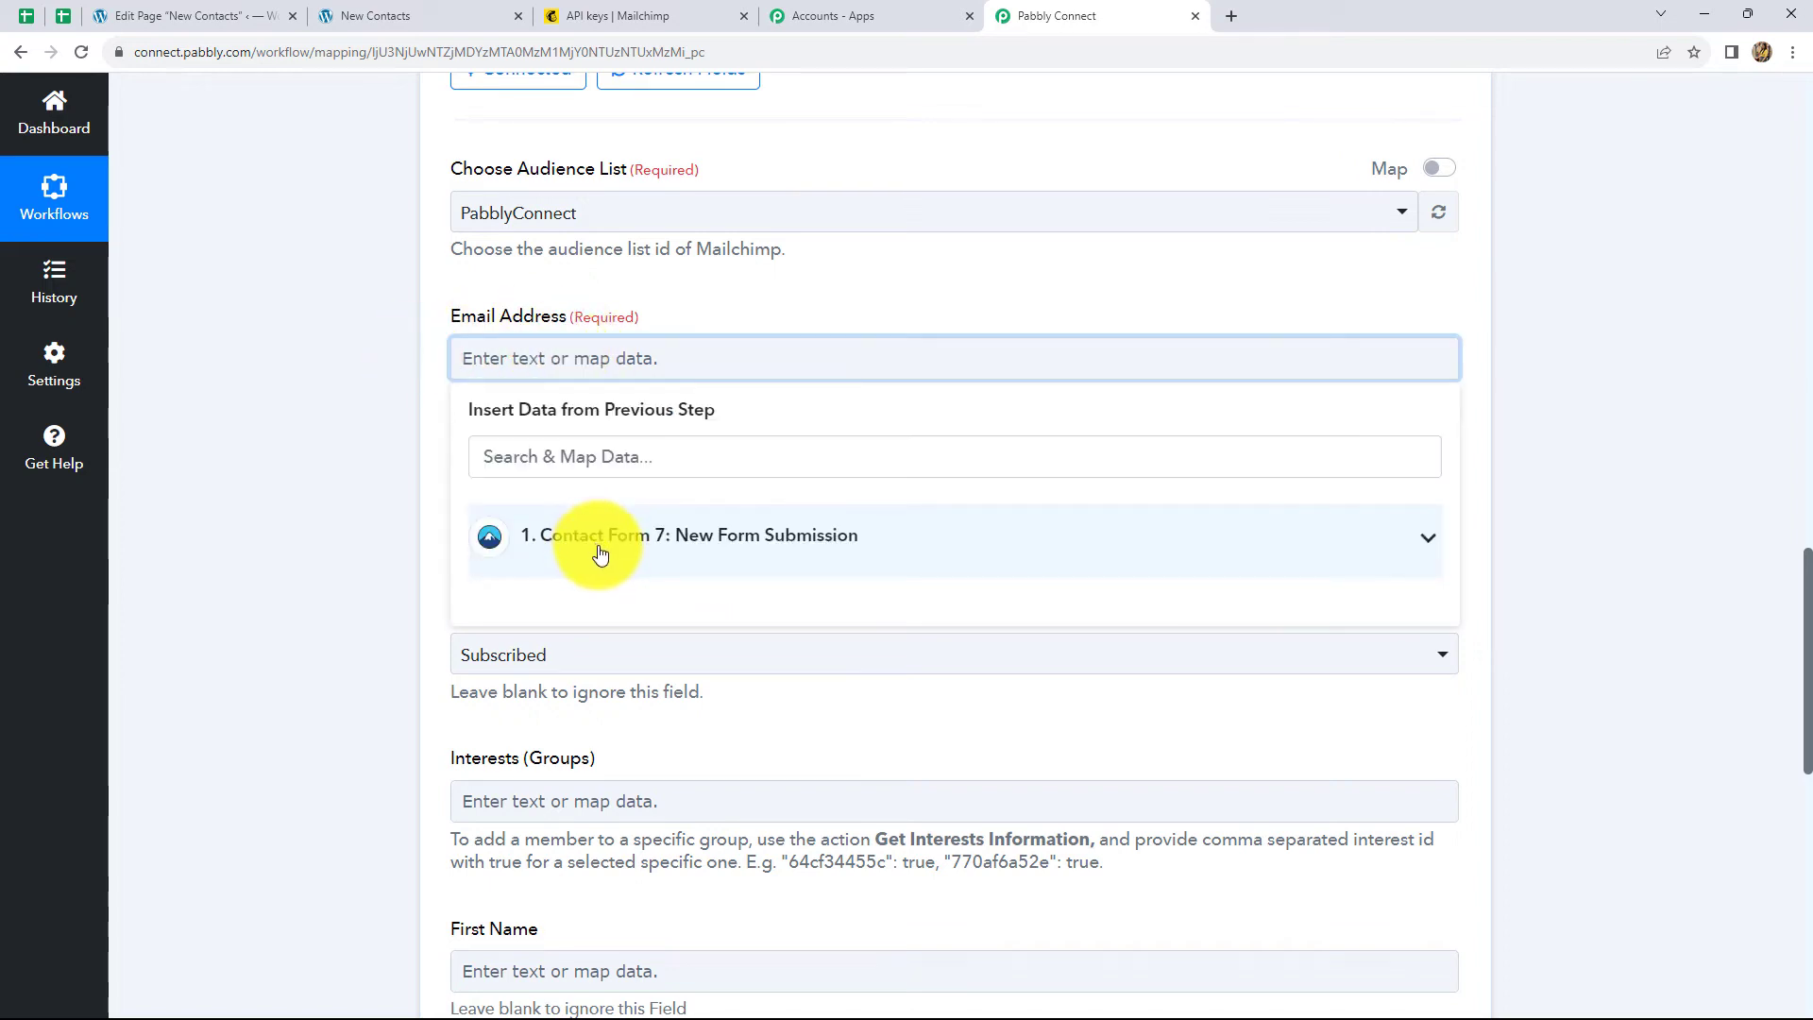
{"action": "left_click", "coordinate": [647, 546]}
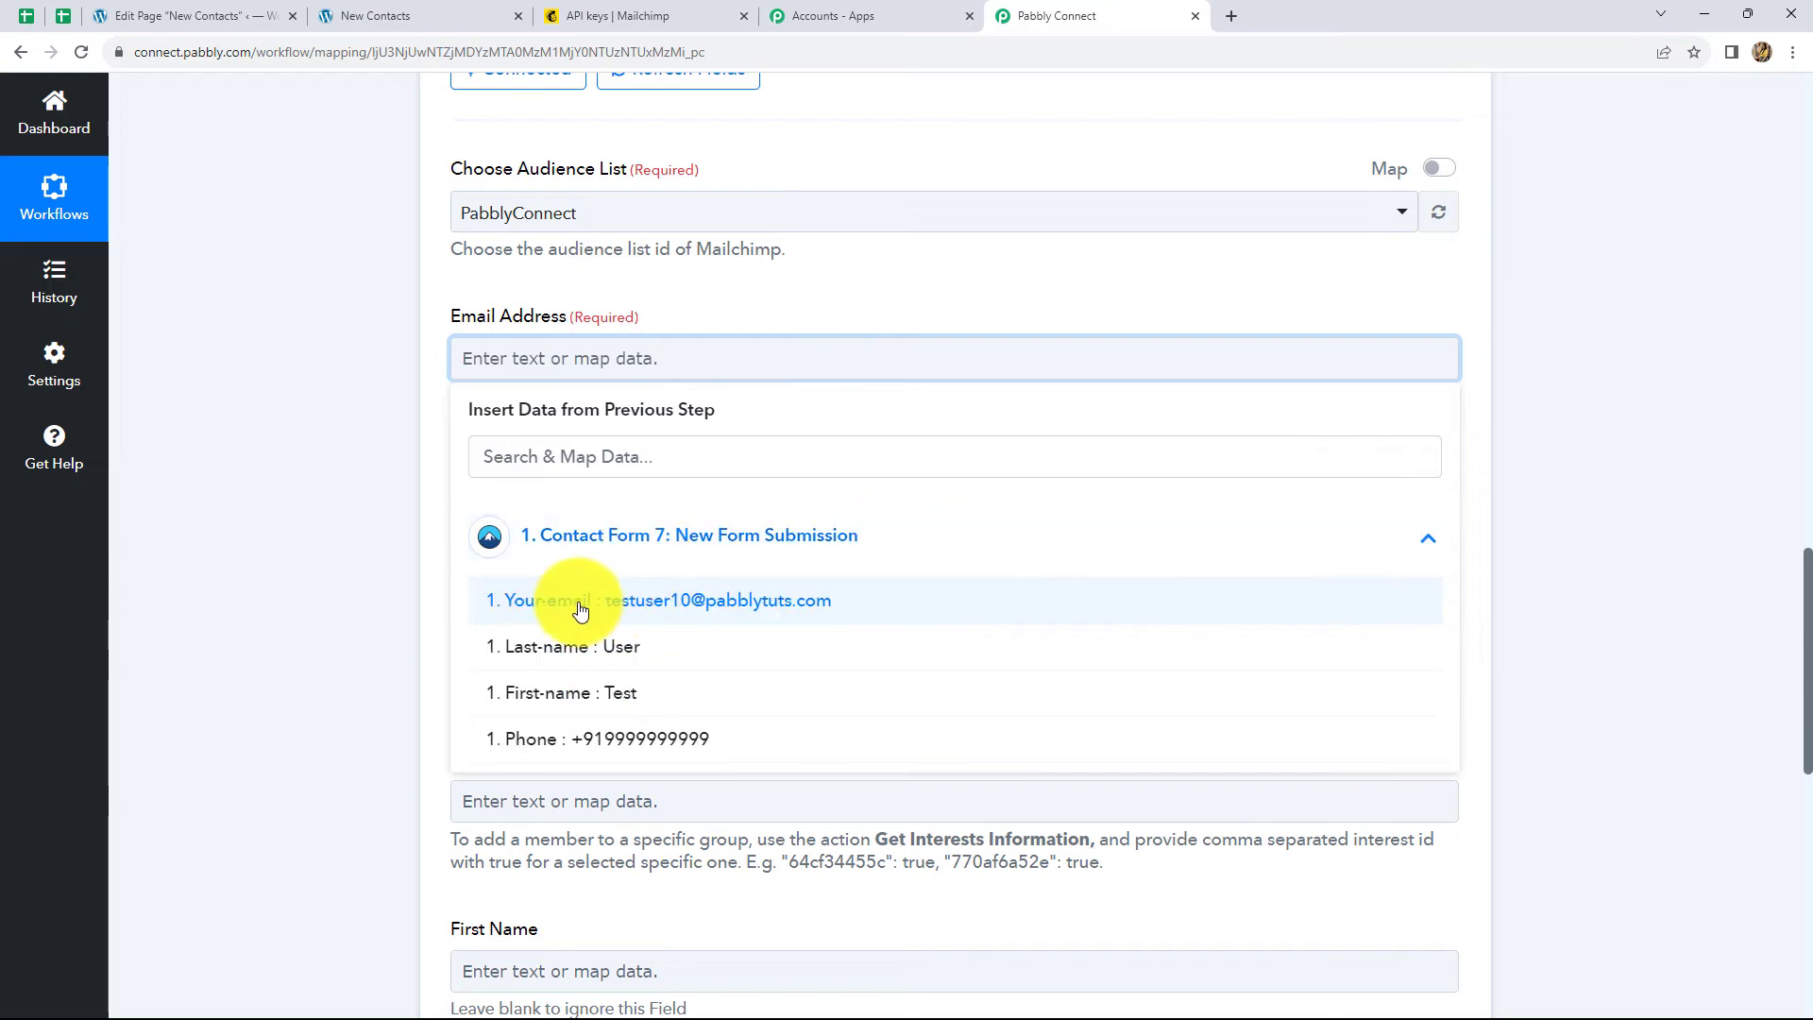
{"action": "left_click", "coordinate": [700, 604]}
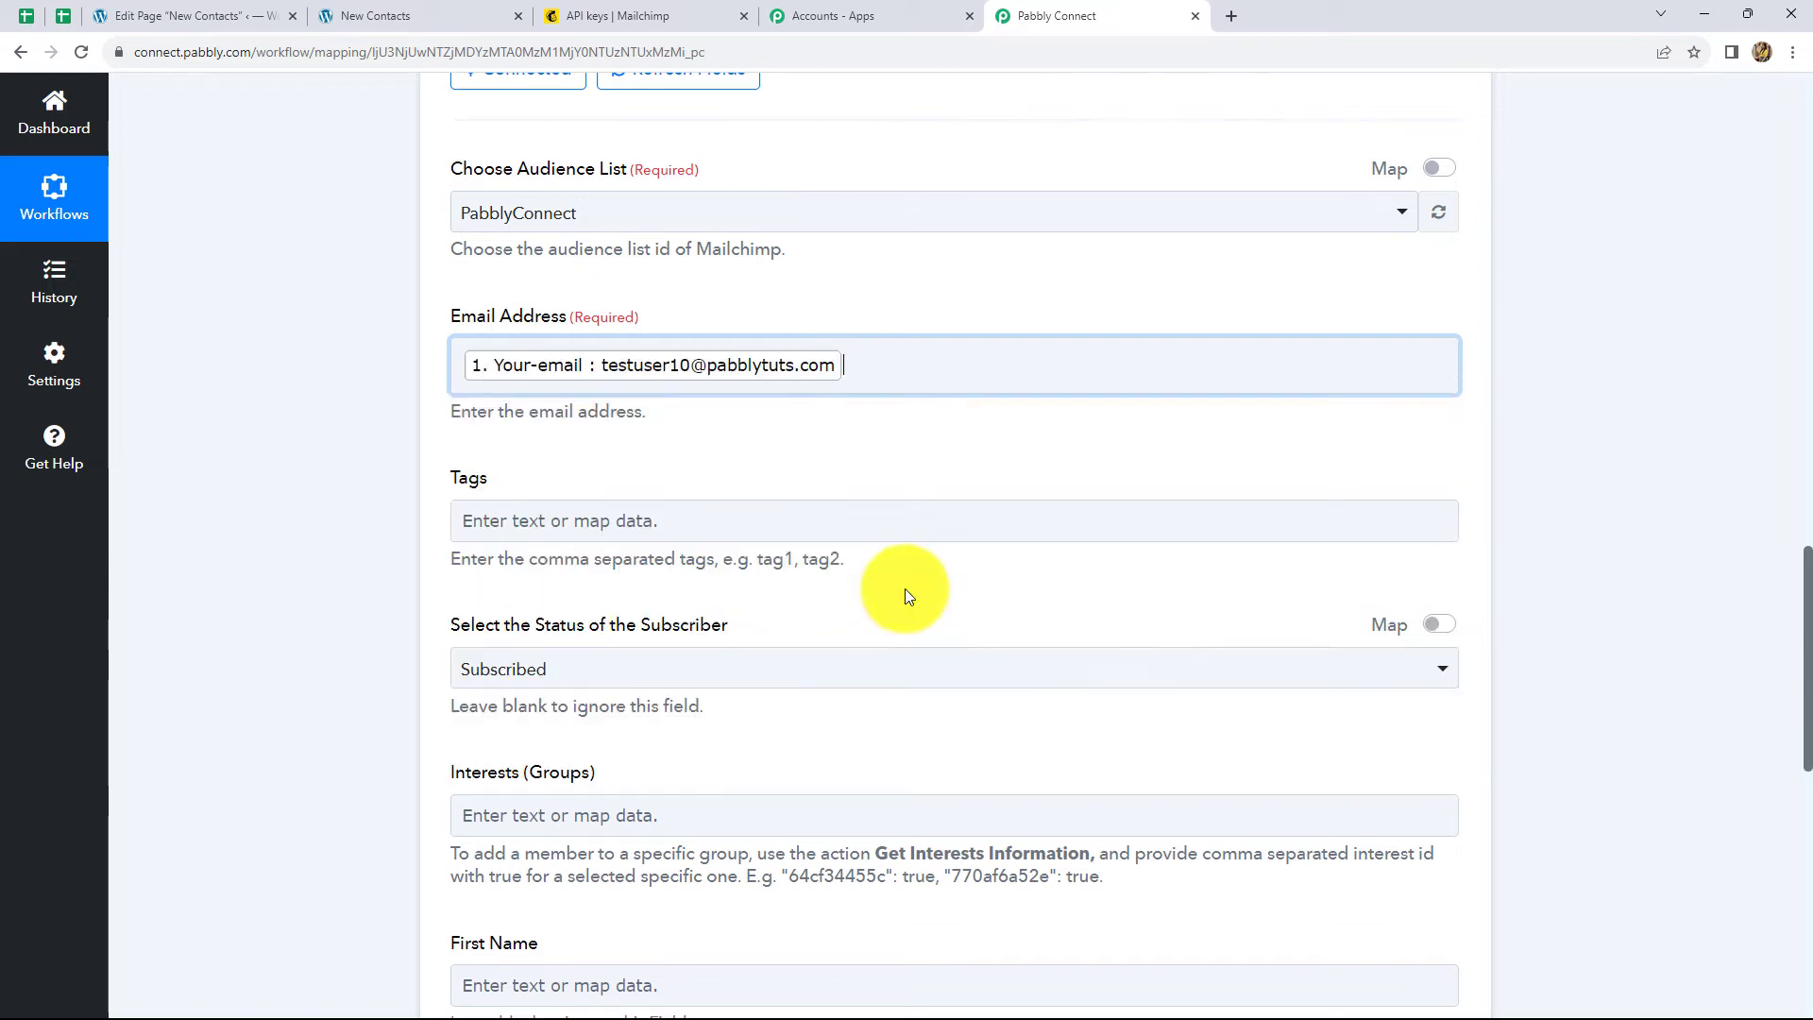
Step: Set the Tags field of the Mailchimp action to Contact Form 7
{"action": "scroll", "coordinate": [661, 425], "scroll_direction": "down", "scroll_amount": 3}
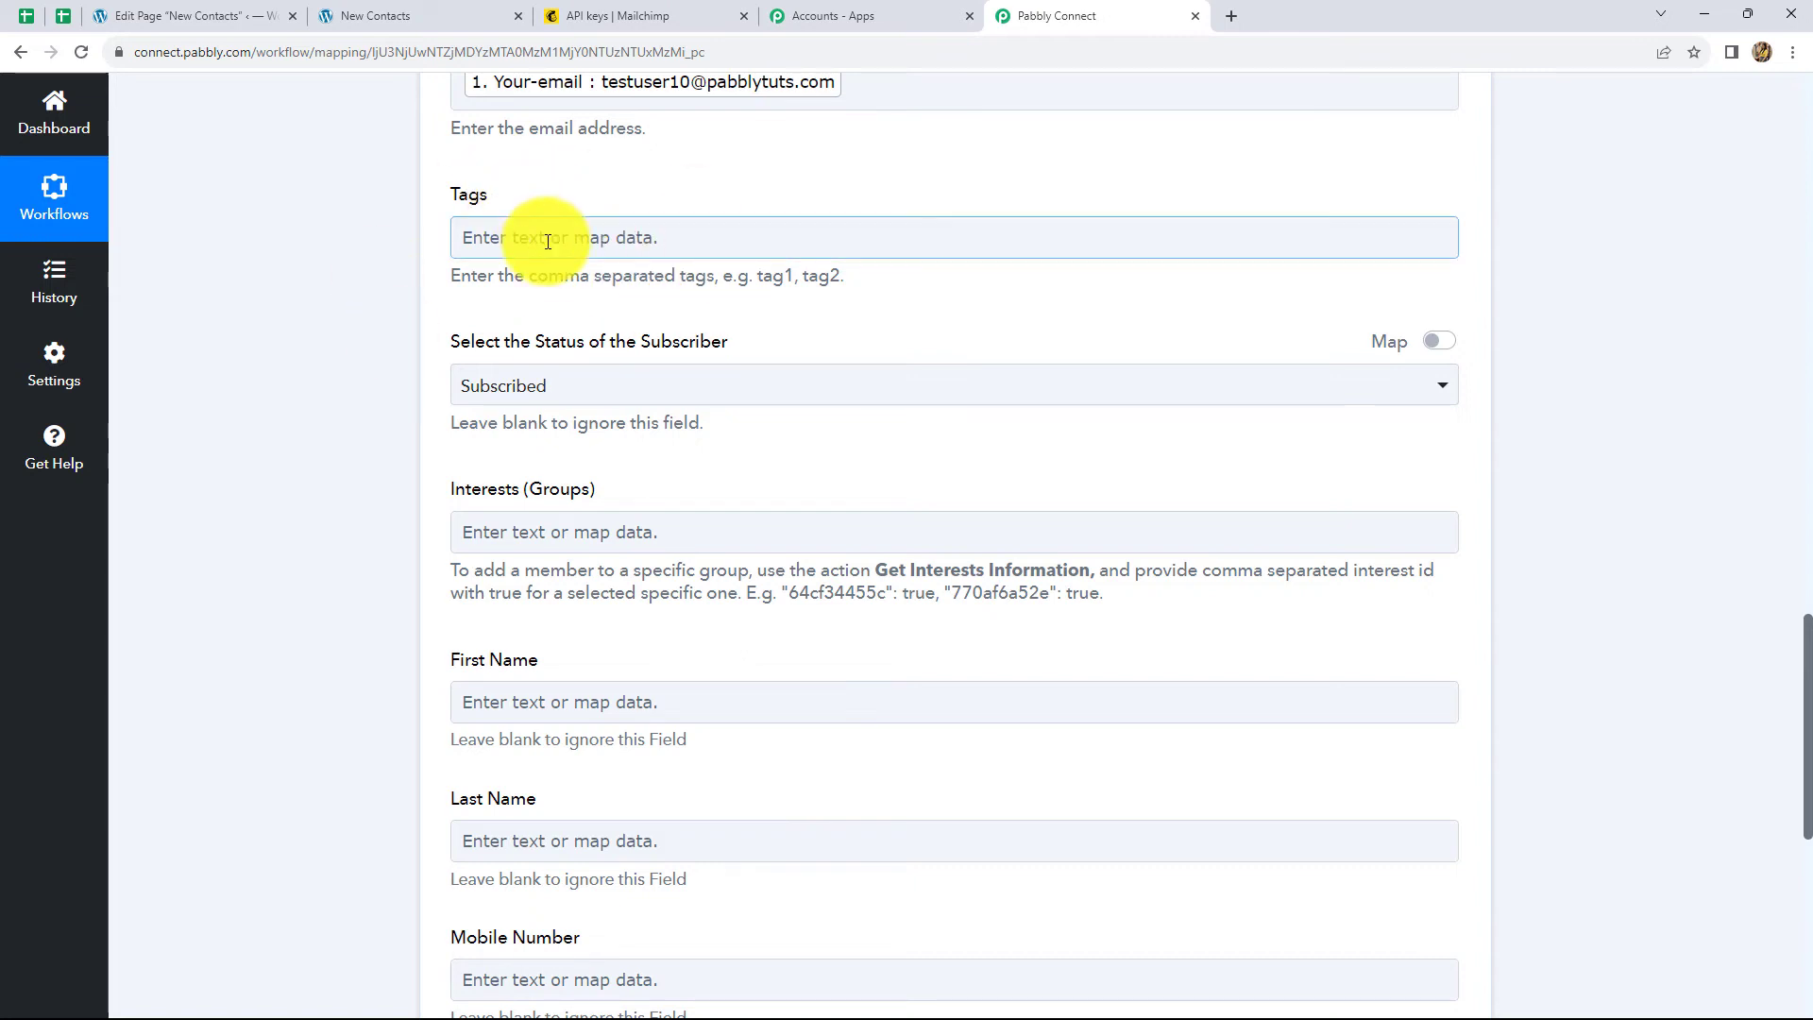
{"action": "scroll", "coordinate": [635, 396], "scroll_direction": "up", "scroll_amount": 6}
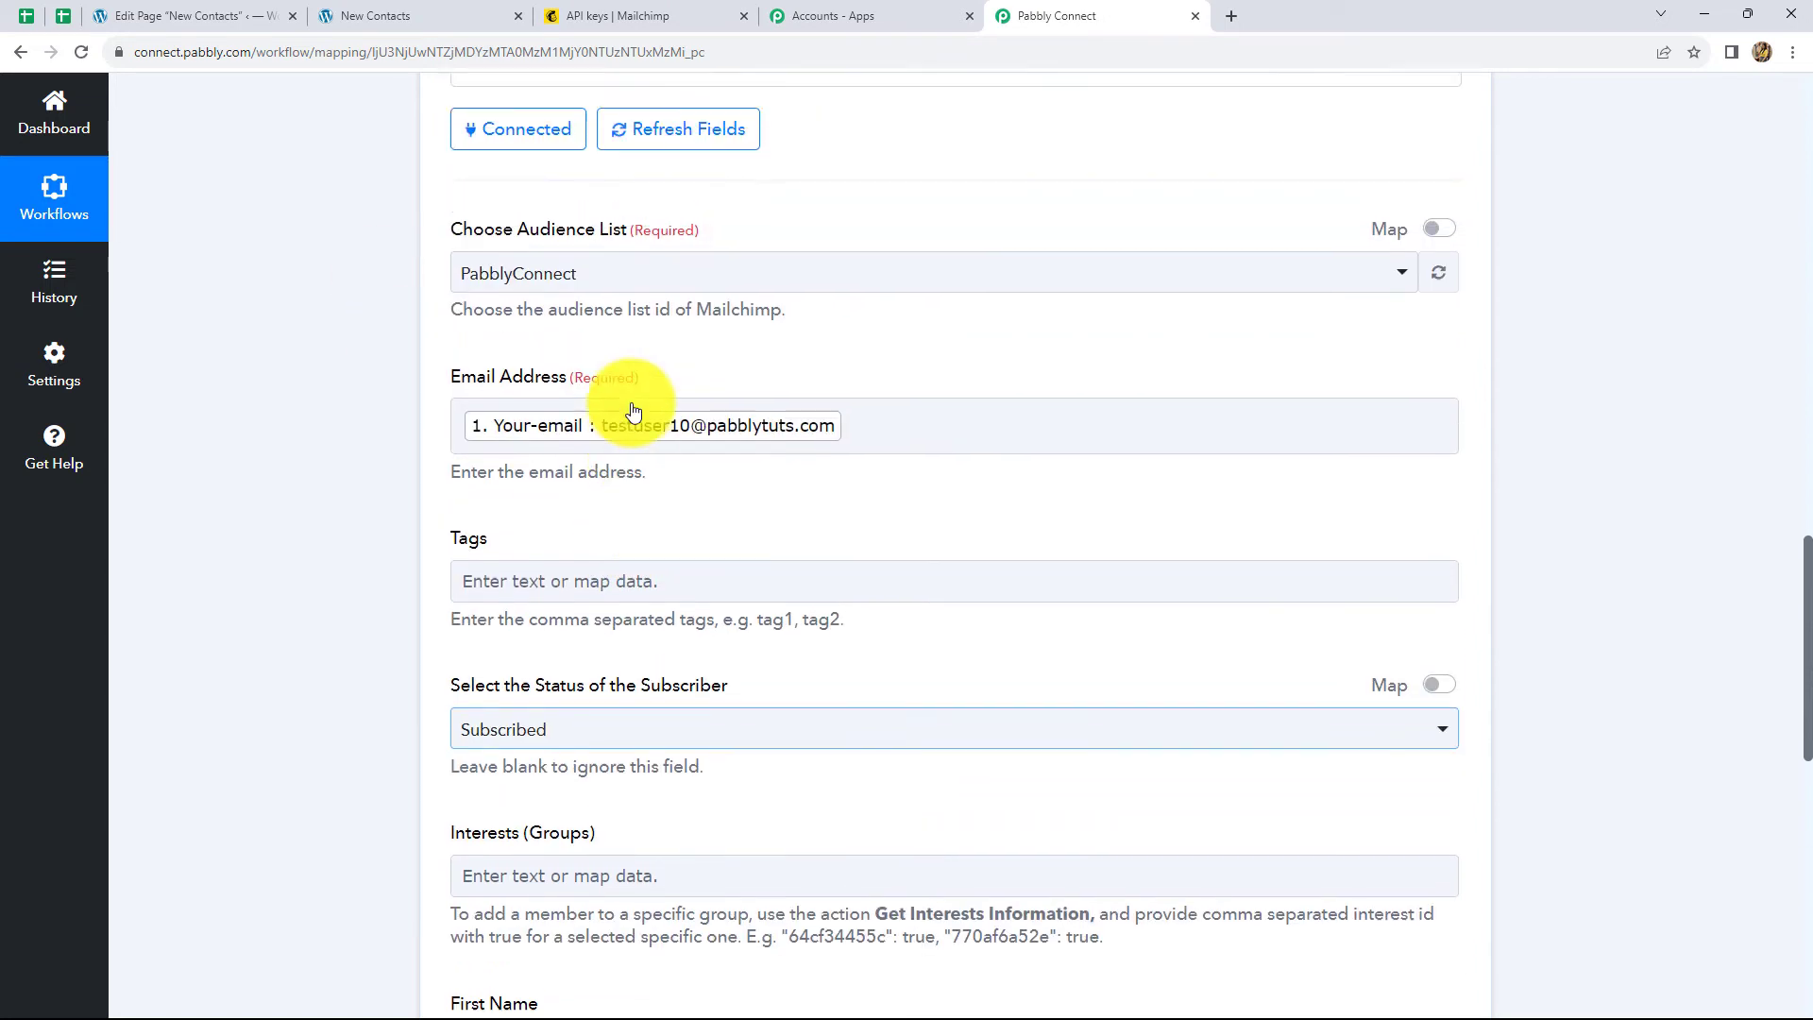
{"action": "scroll", "coordinate": [627, 494], "scroll_direction": "down", "scroll_amount": 6}
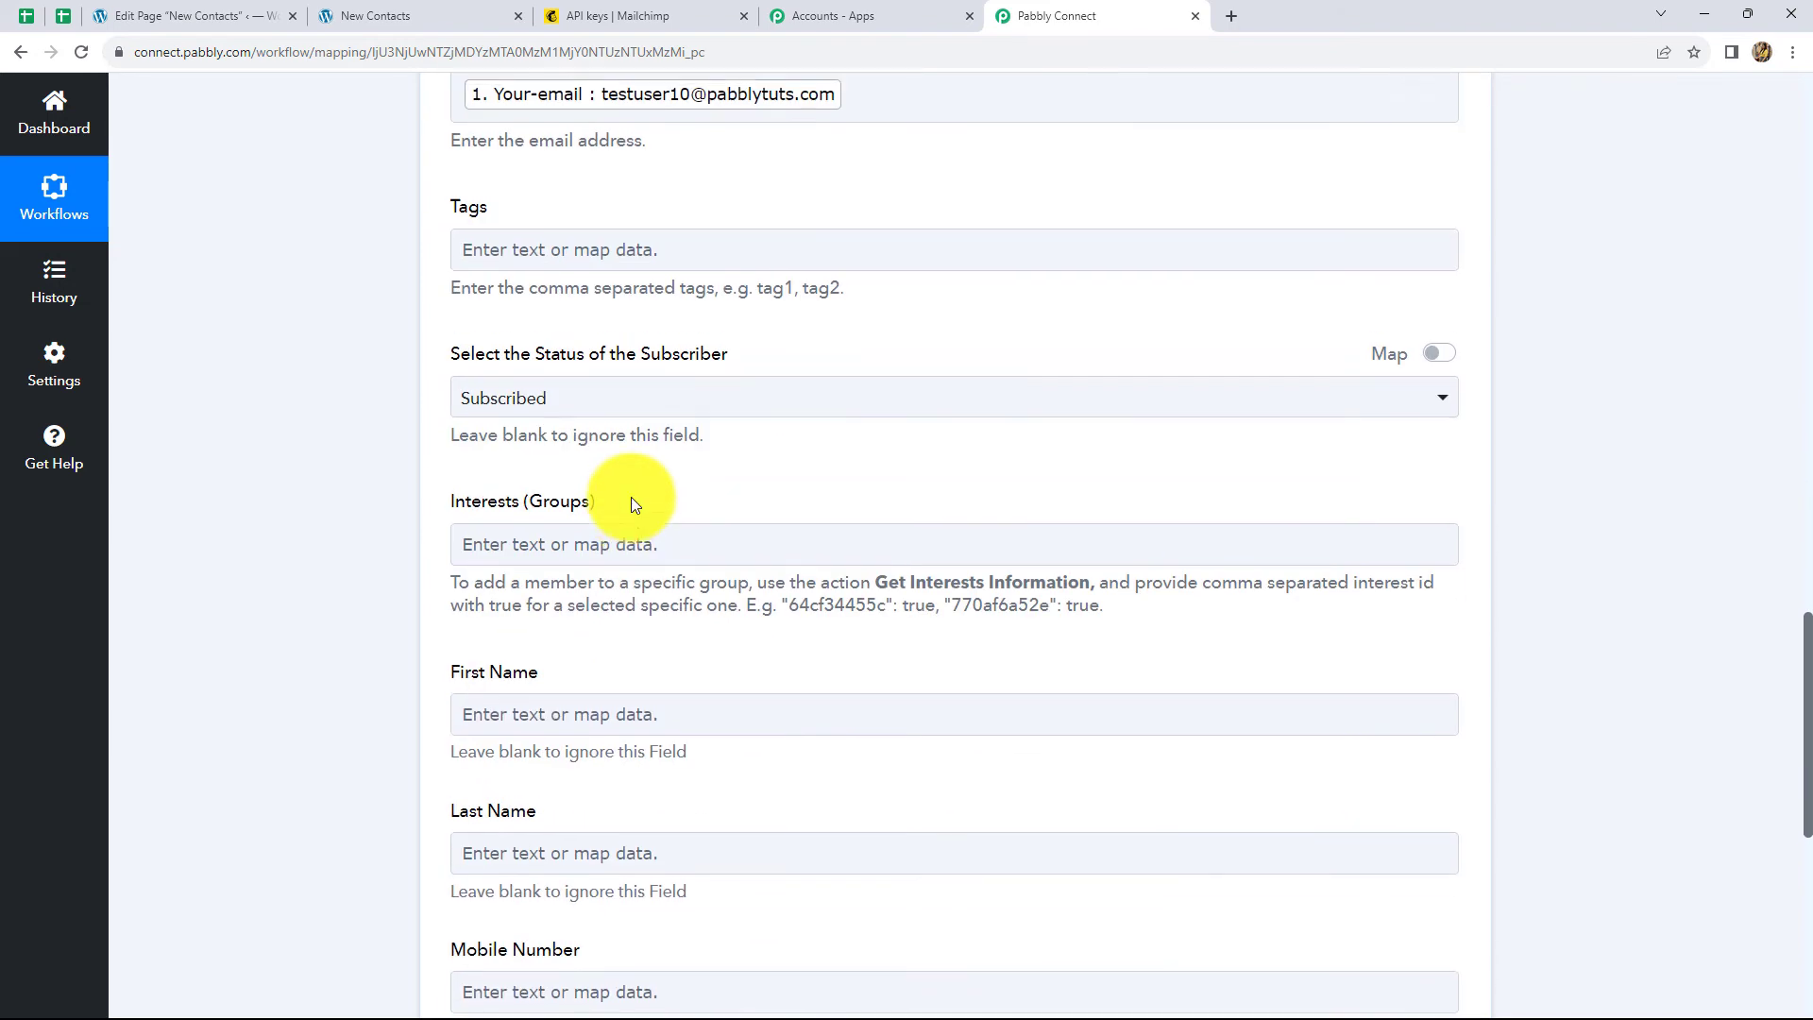
{"action": "scroll", "coordinate": [631, 496], "scroll_direction": "up", "scroll_amount": 2}
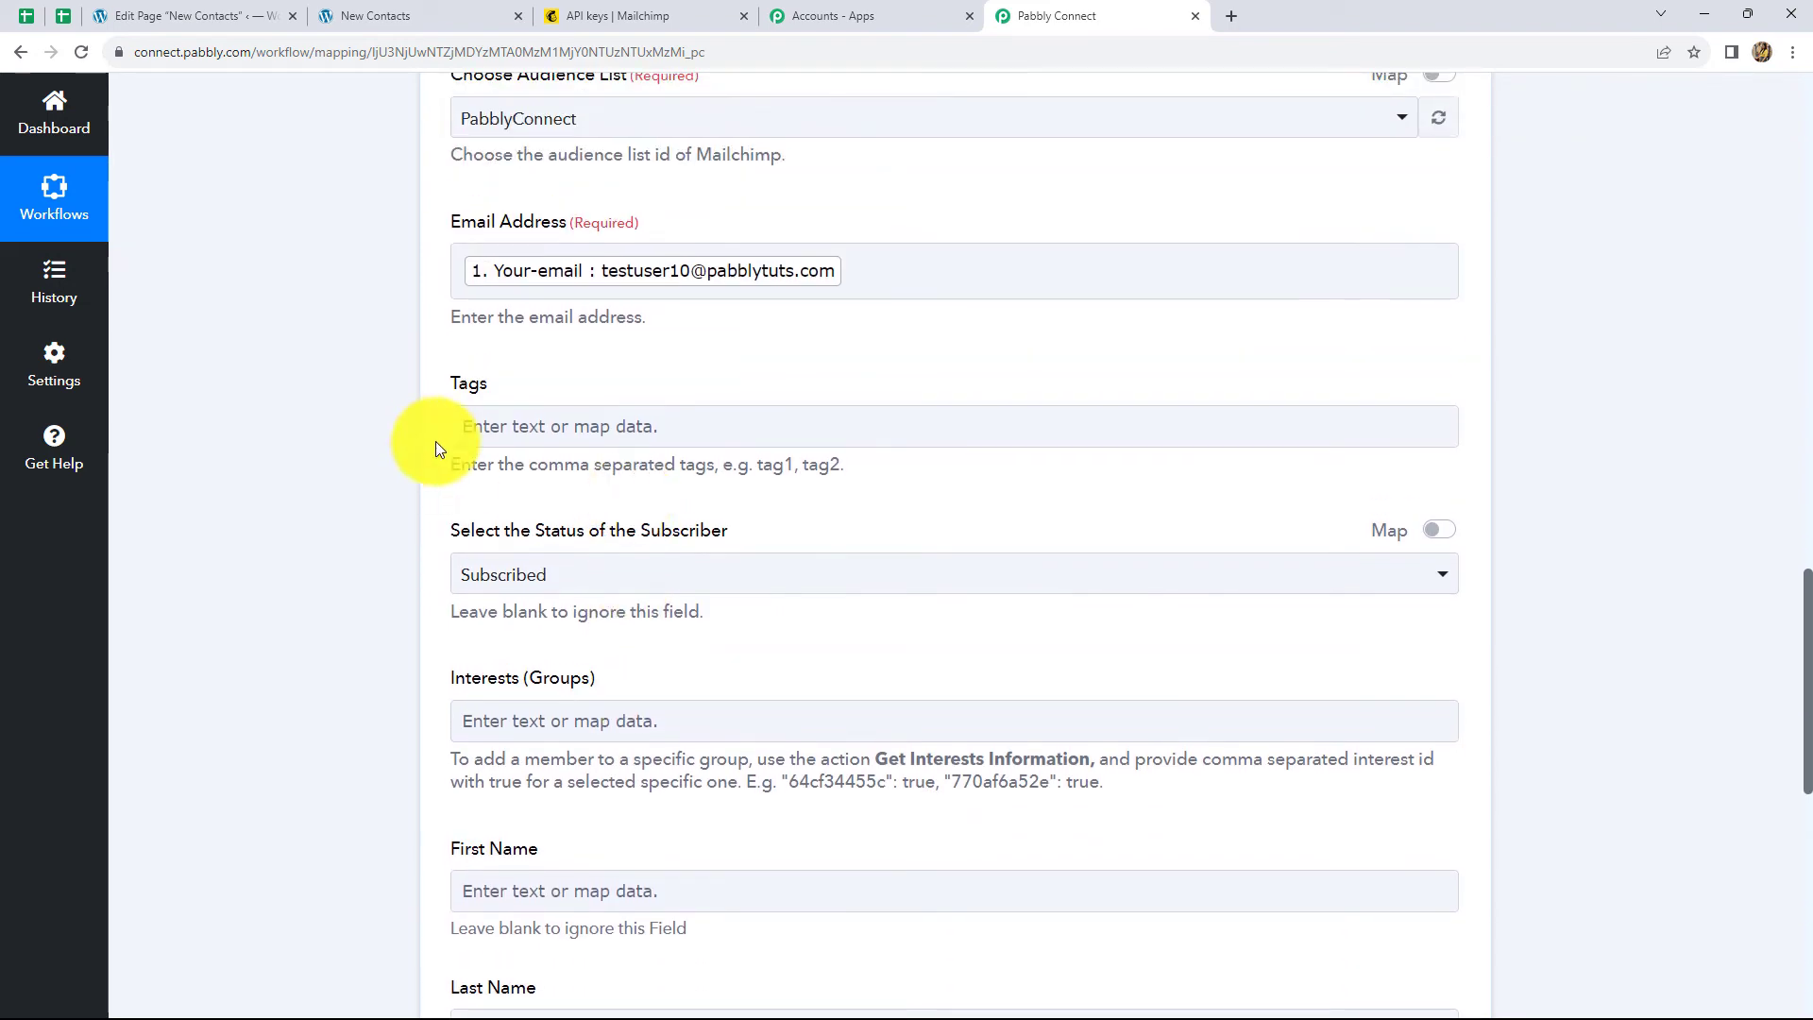
{"action": "left_click", "coordinate": [590, 435]}
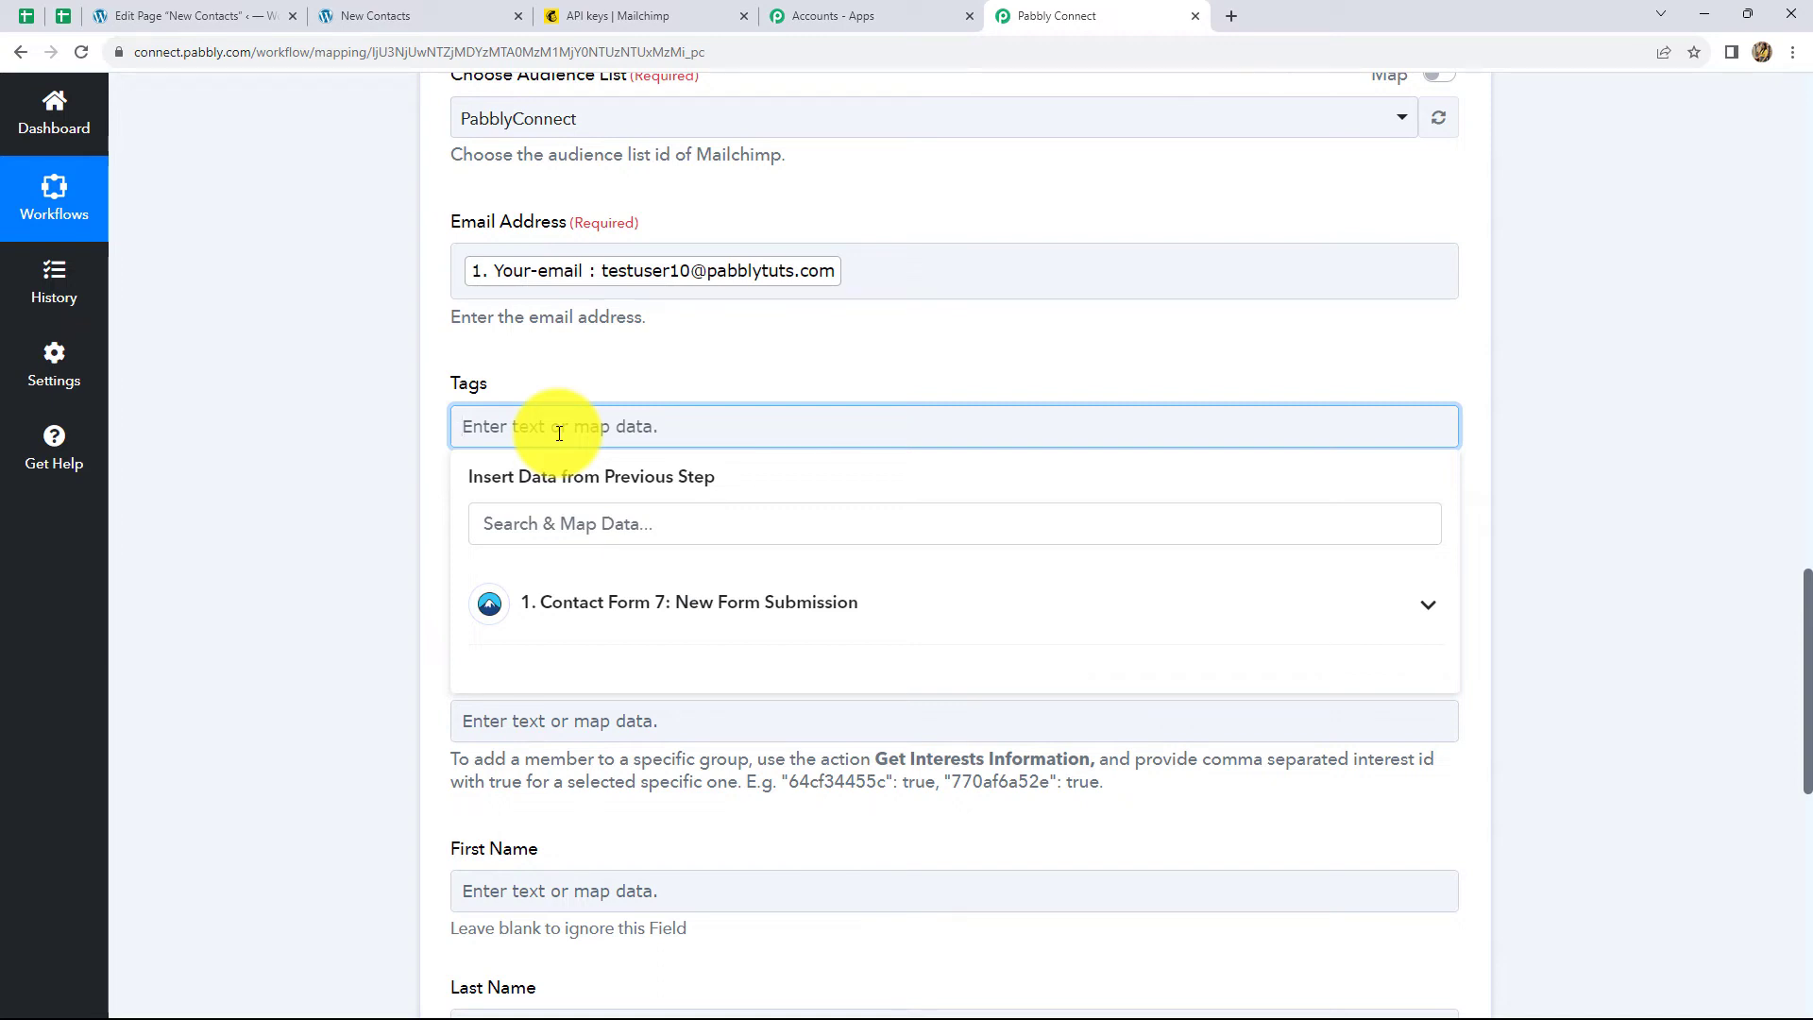
{"action": "type", "text": "Contact Form 7"}
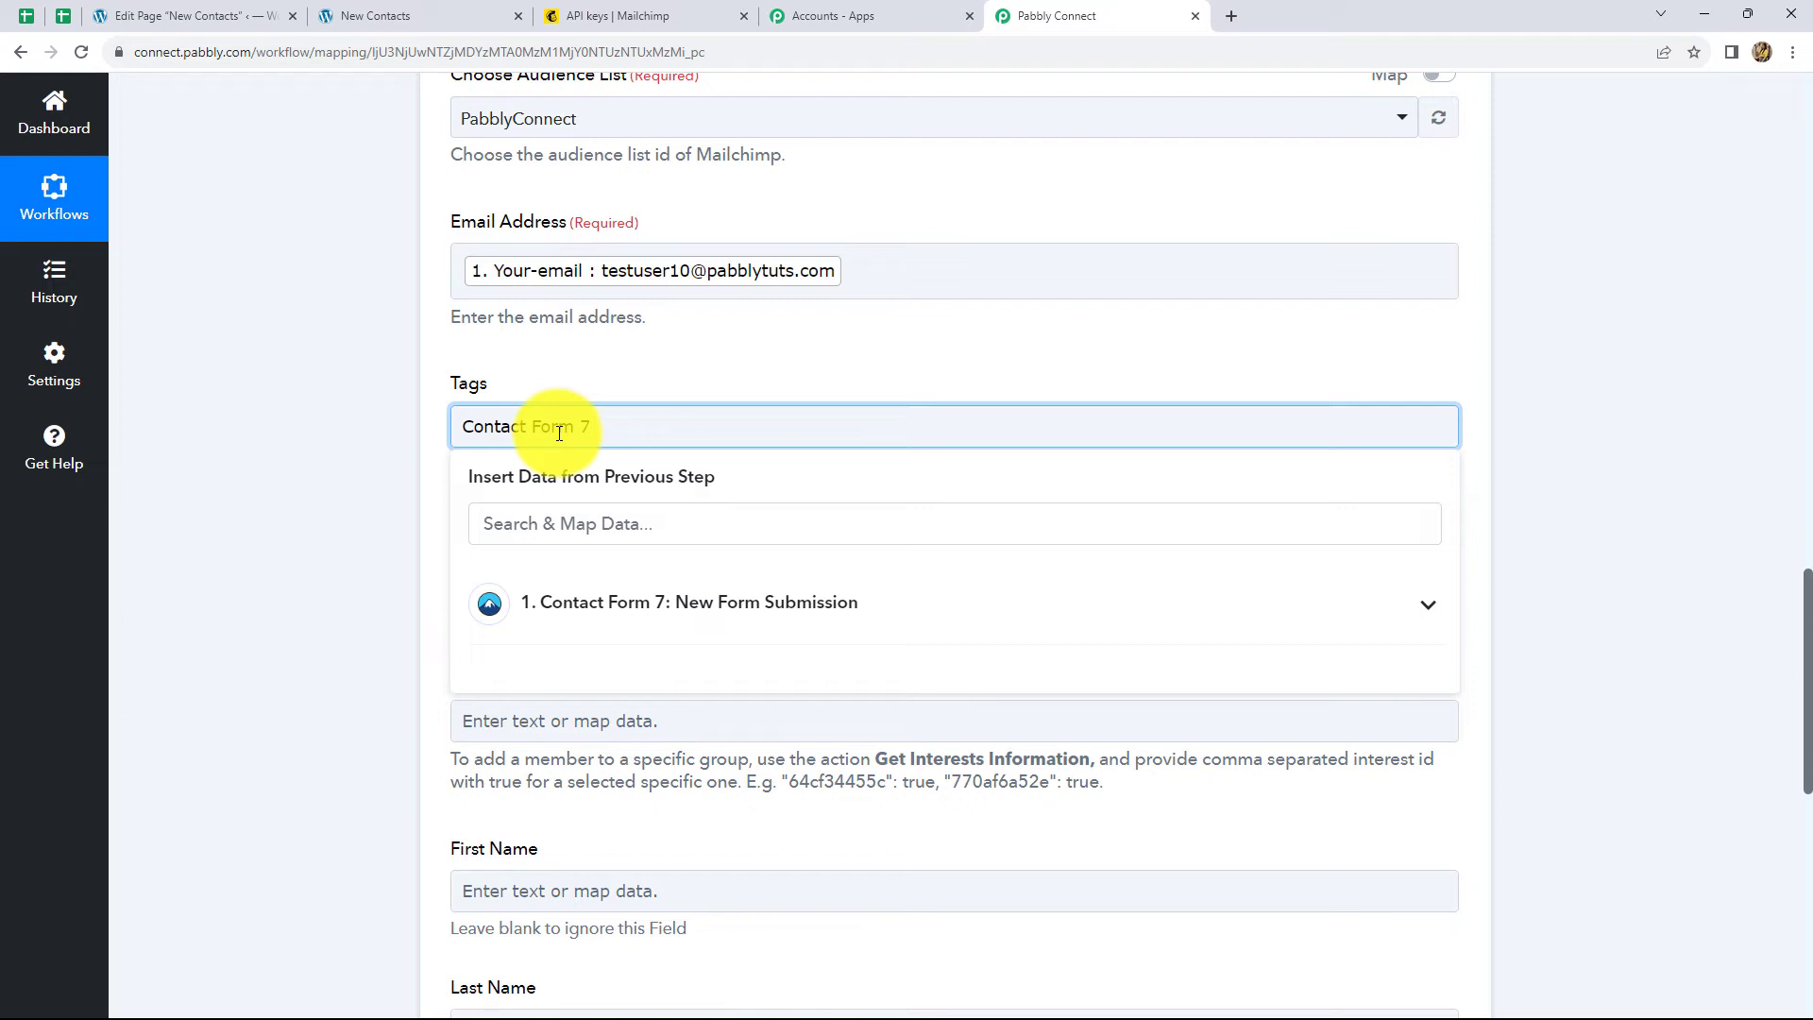
{"action": "left_click", "coordinate": [343, 458]}
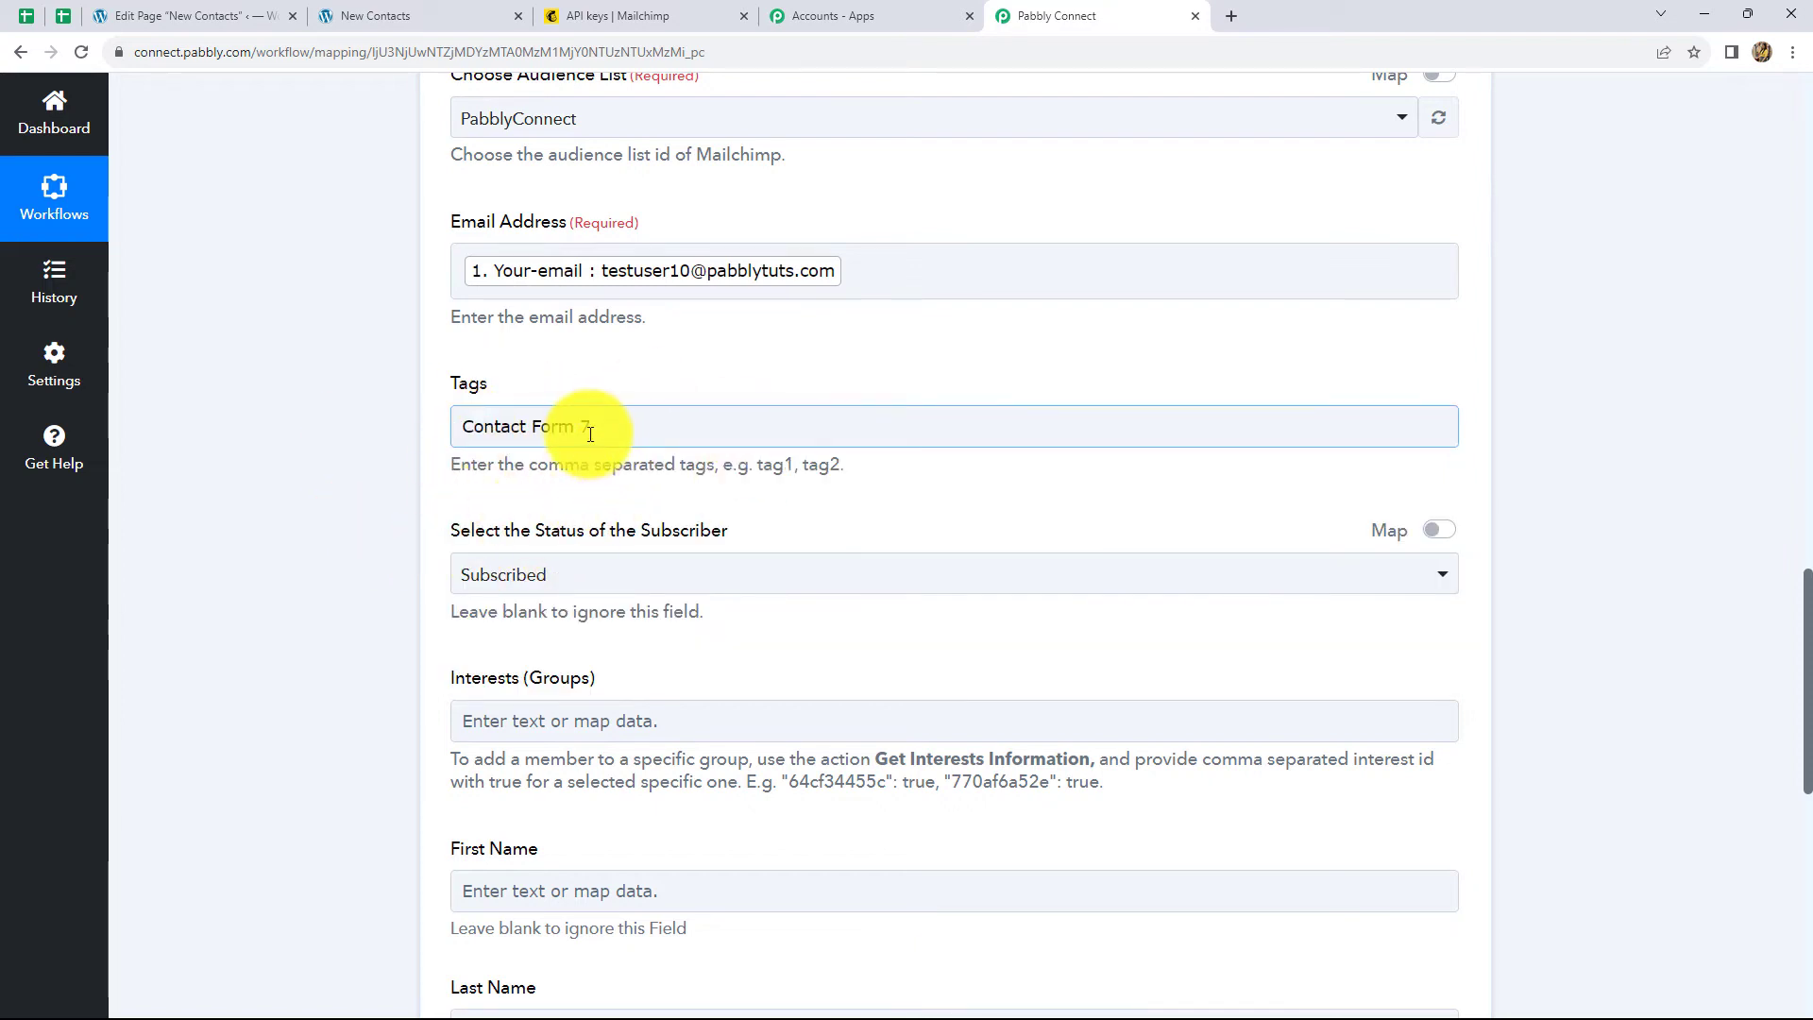
{"action": "left_click_drag", "start_coordinate": [841, 465], "coordinate": [679, 469]}
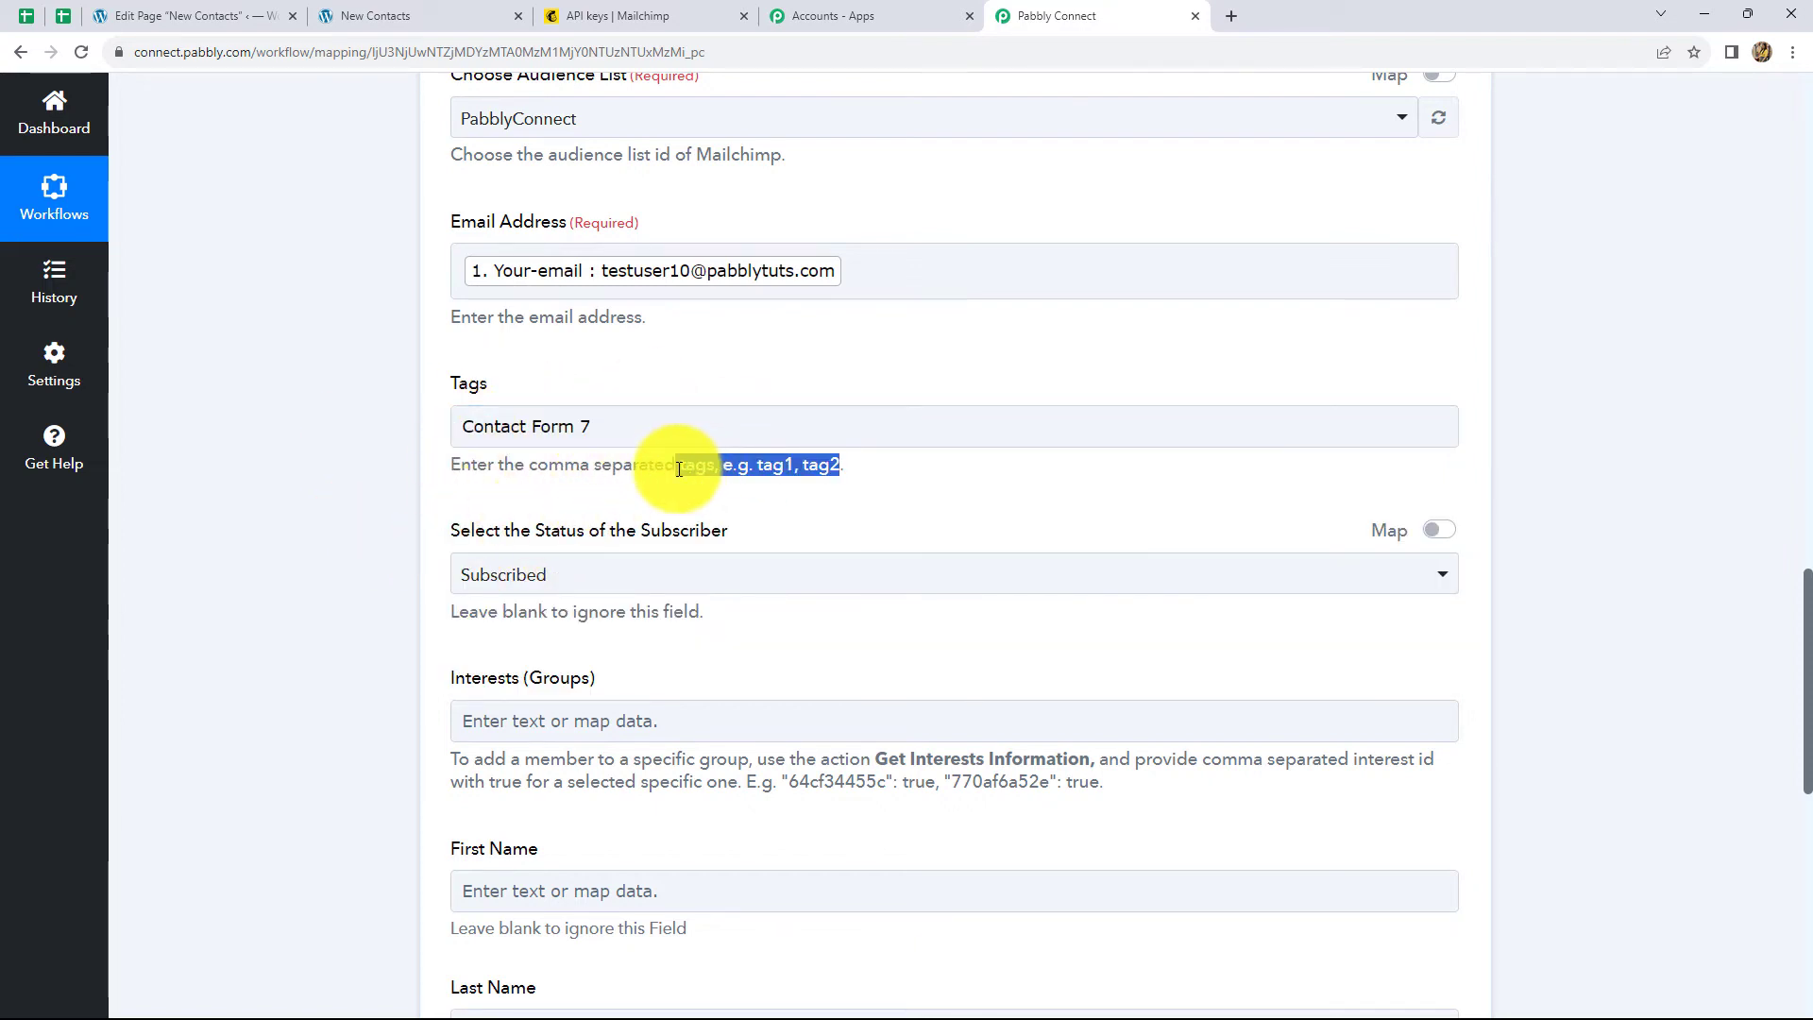
{"action": "left_click", "coordinate": [596, 426]}
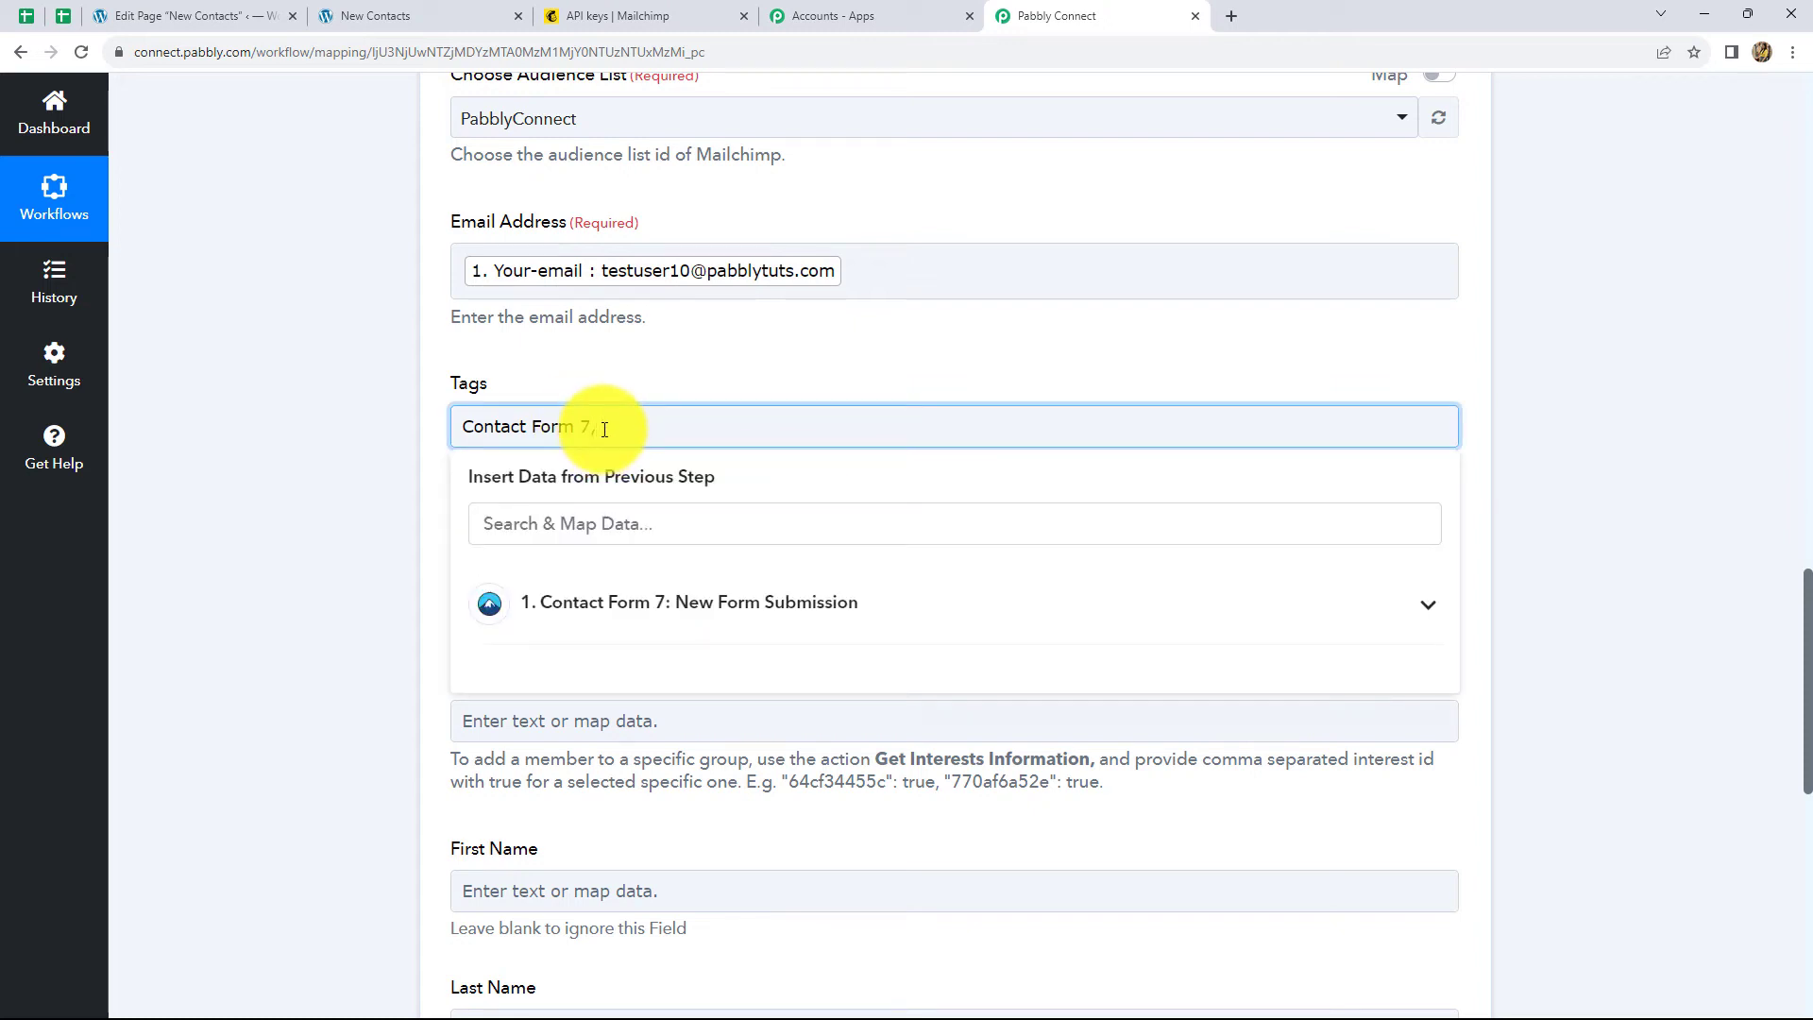
{"action": "key", "text": "BackSpace"}
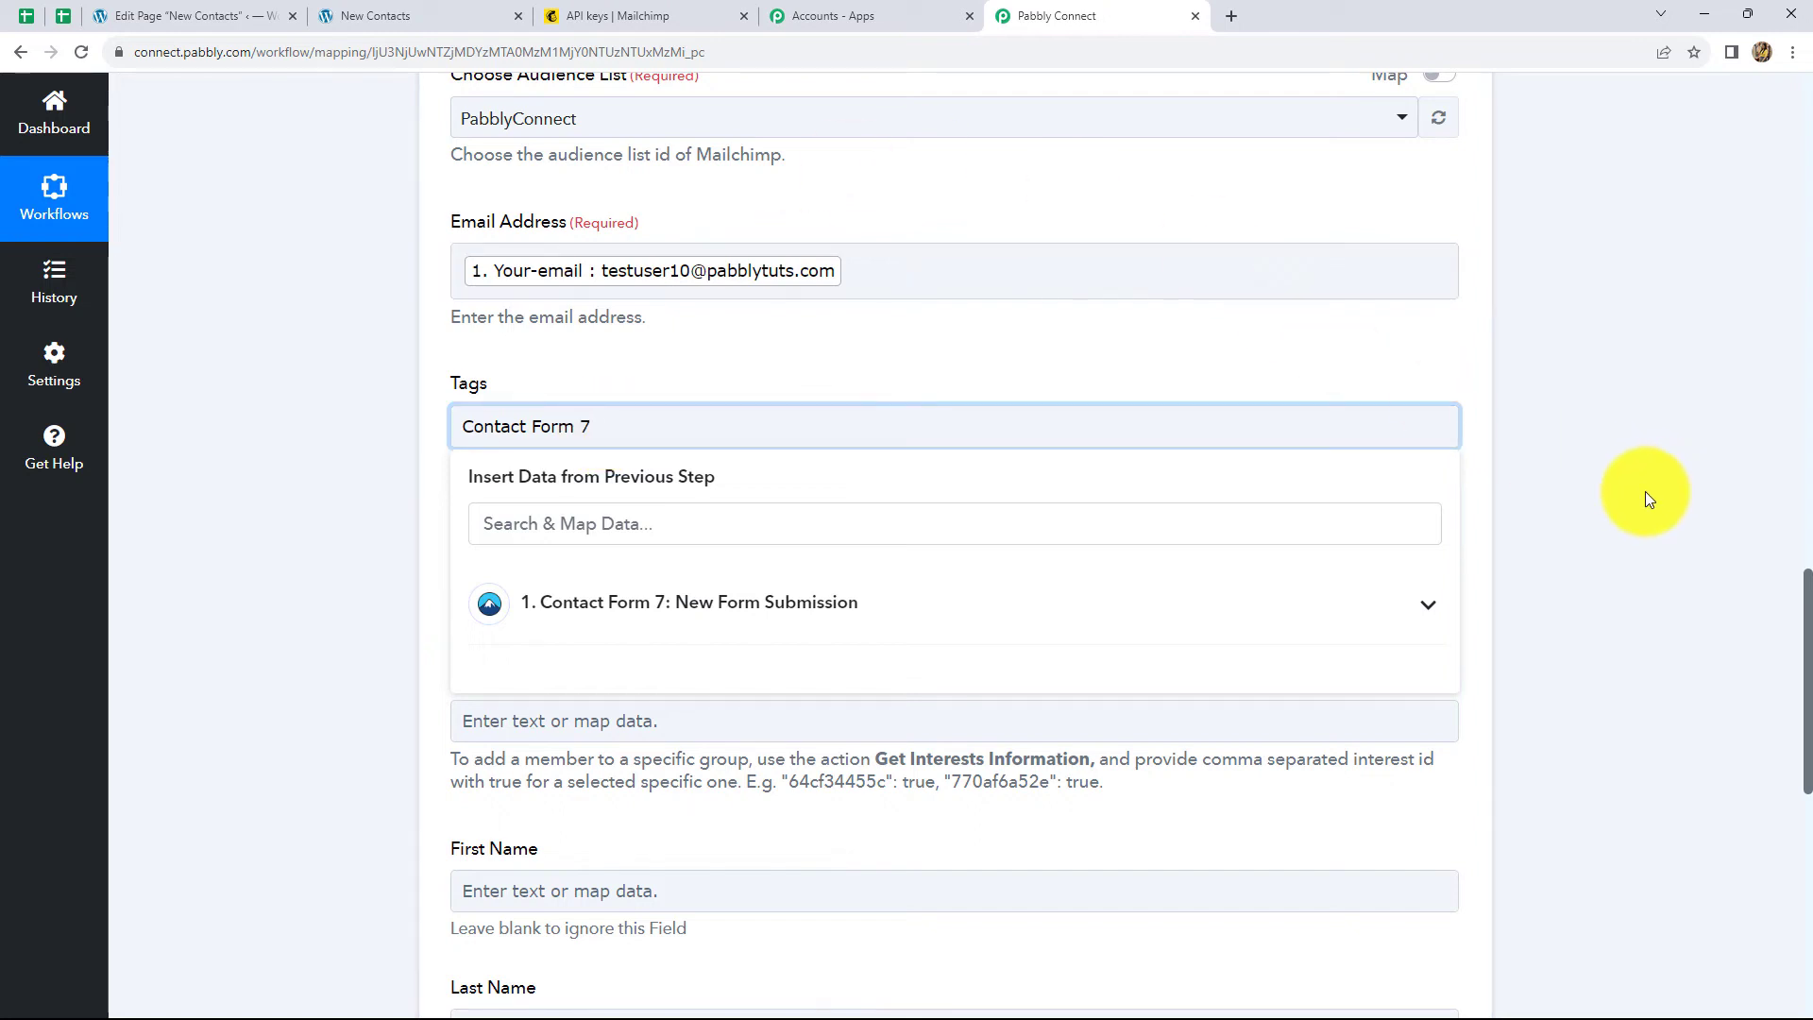
{"action": "left_click", "coordinate": [1645, 491]}
{"action": "scroll", "coordinate": [525, 382], "scroll_direction": "down", "scroll_amount": 2}
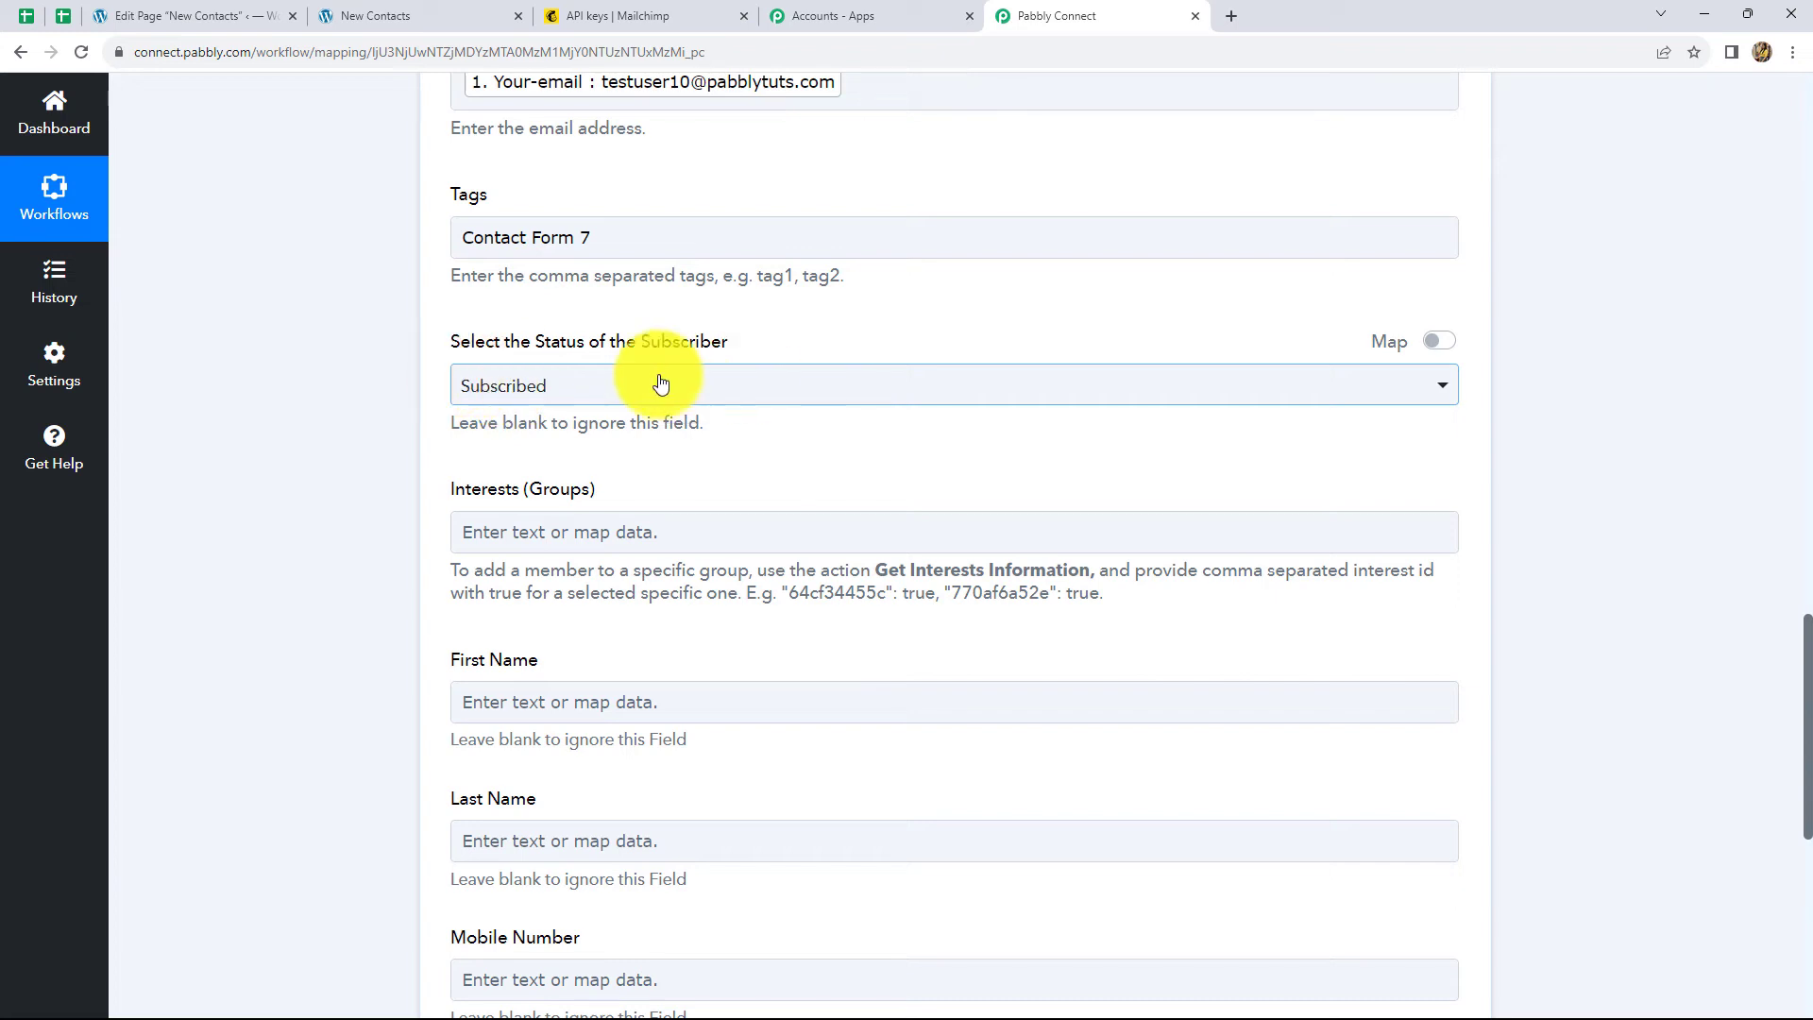
Step: Check the subscriber status options and map the First Name field to the First-name value from the Contact Form 7 submission
{"action": "left_click", "coordinate": [822, 392]}
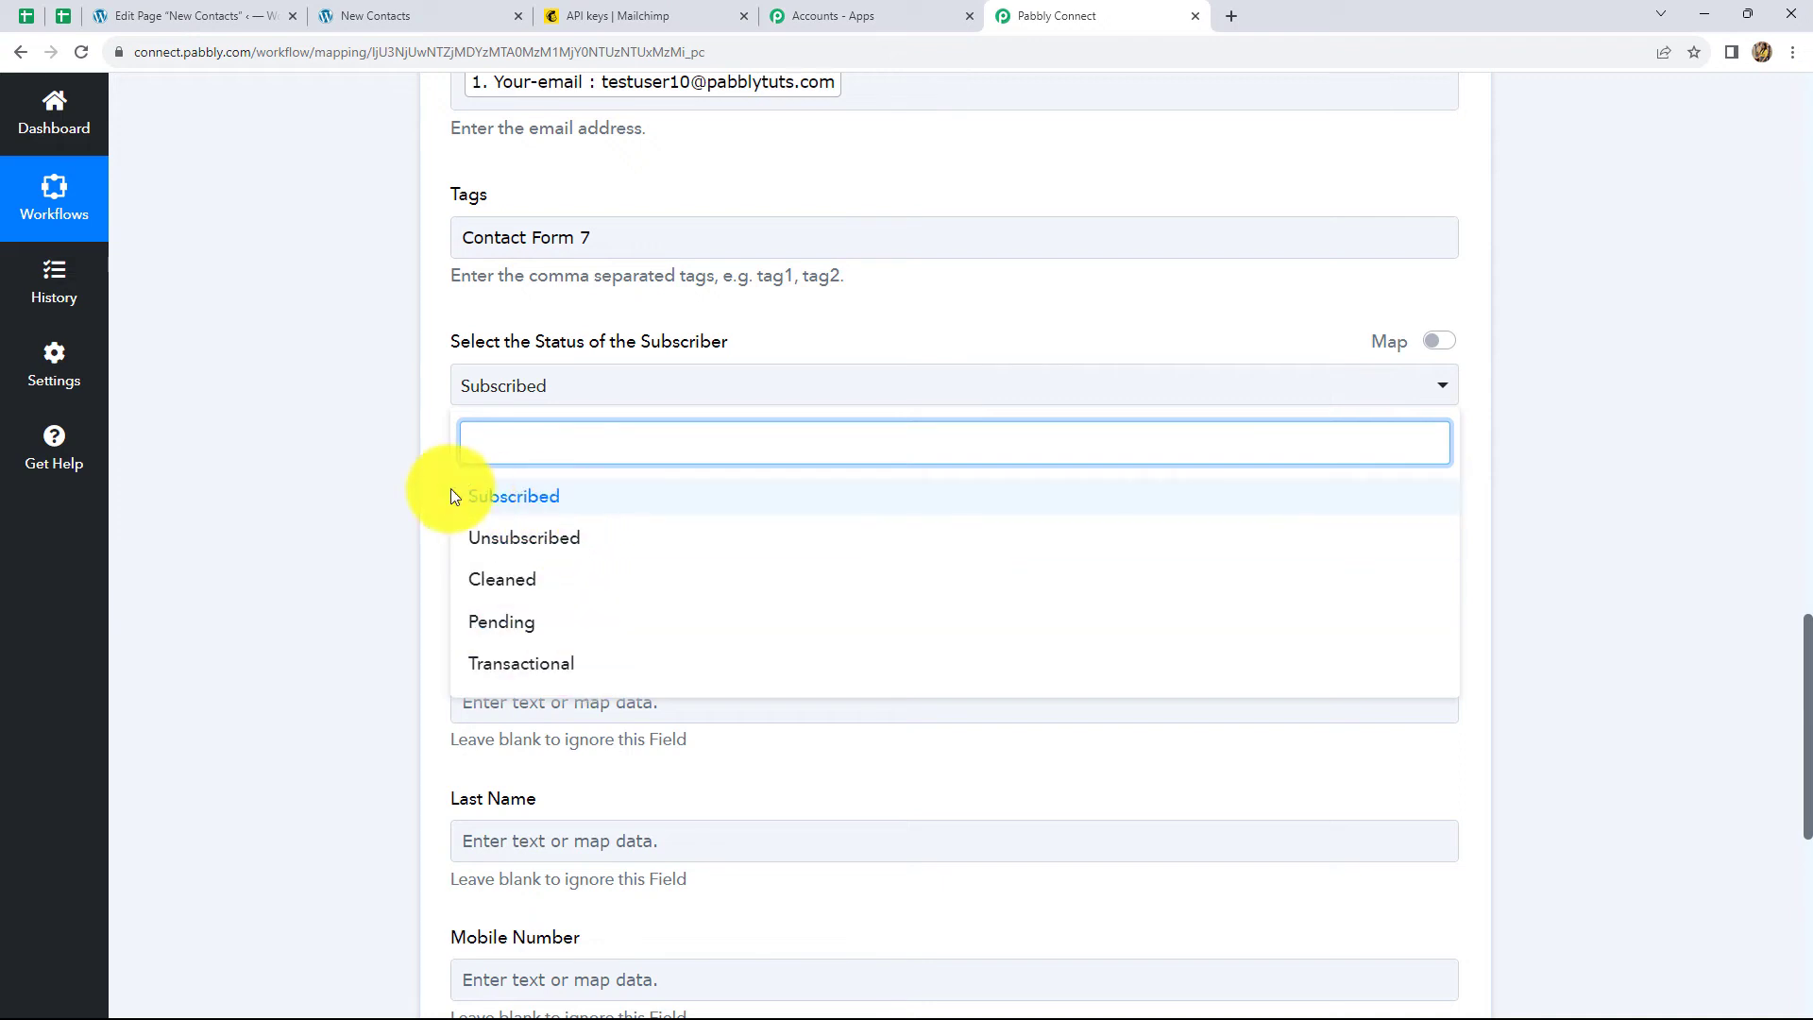
{"action": "scroll", "coordinate": [541, 387], "scroll_direction": "down", "scroll_amount": 5}
{"action": "scroll", "coordinate": [541, 389], "scroll_direction": "up", "scroll_amount": 2}
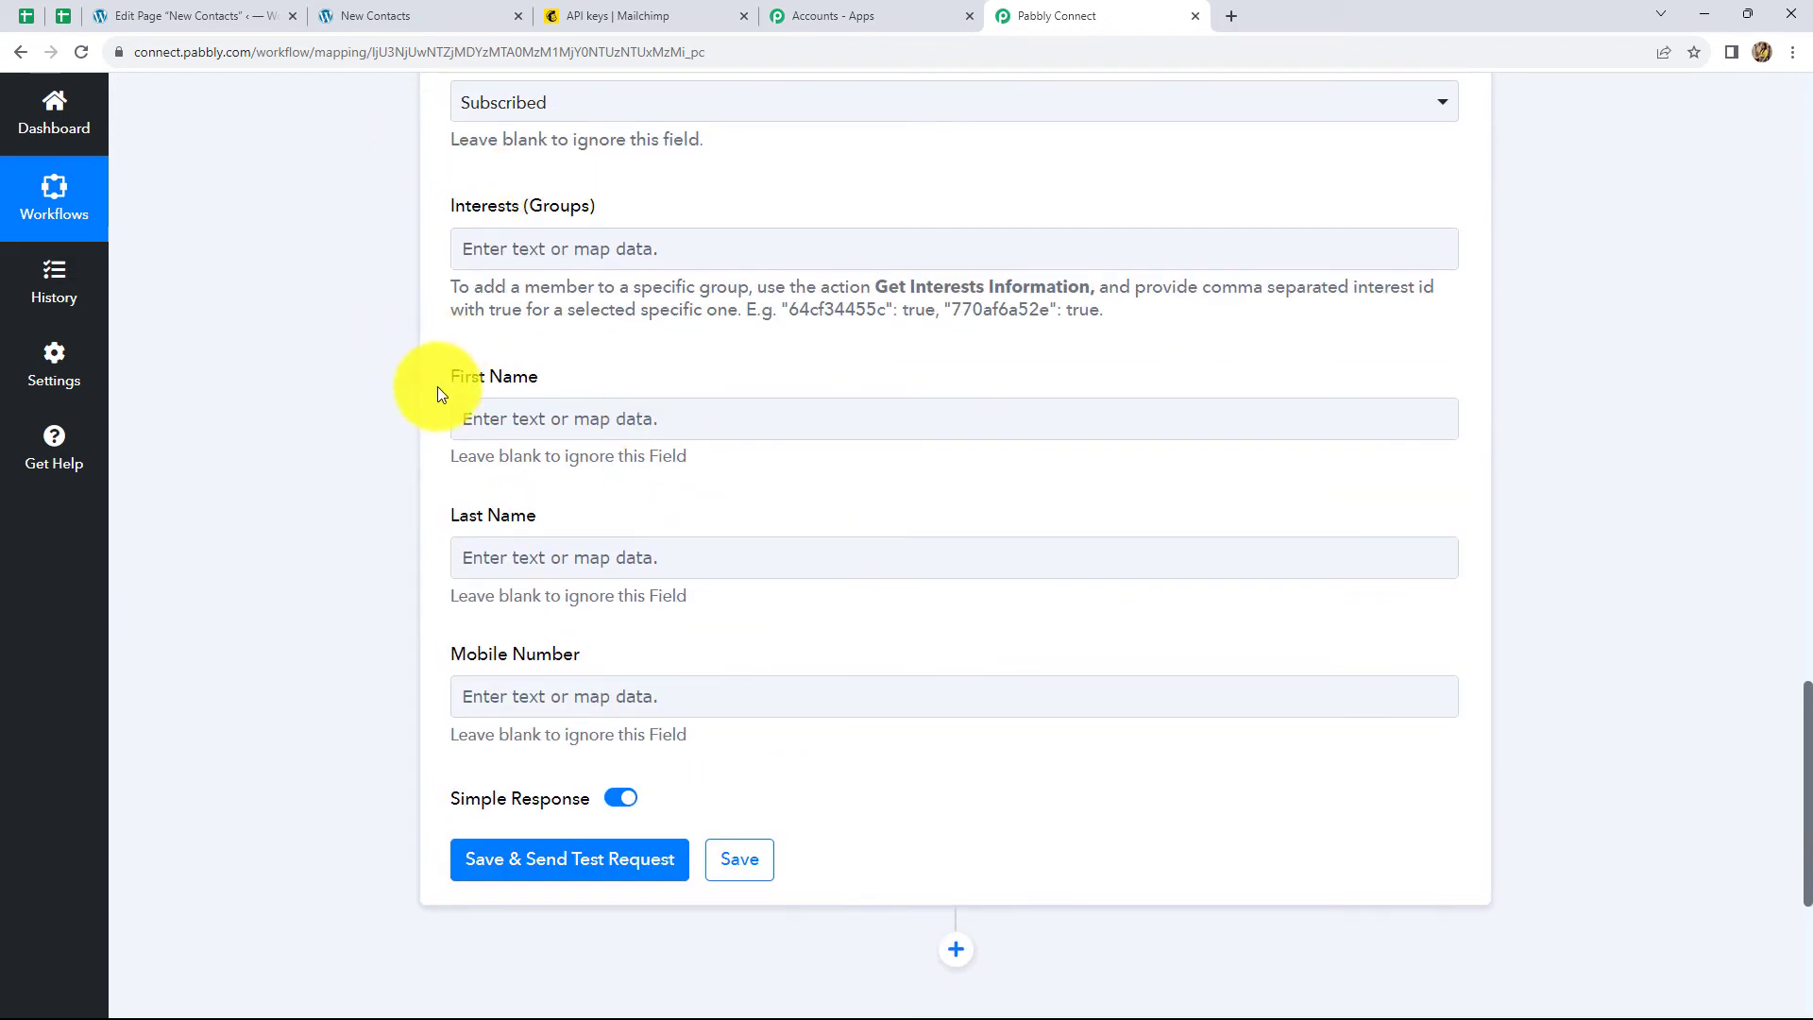
{"action": "left_click", "coordinate": [602, 419]}
{"action": "left_click", "coordinate": [635, 576]}
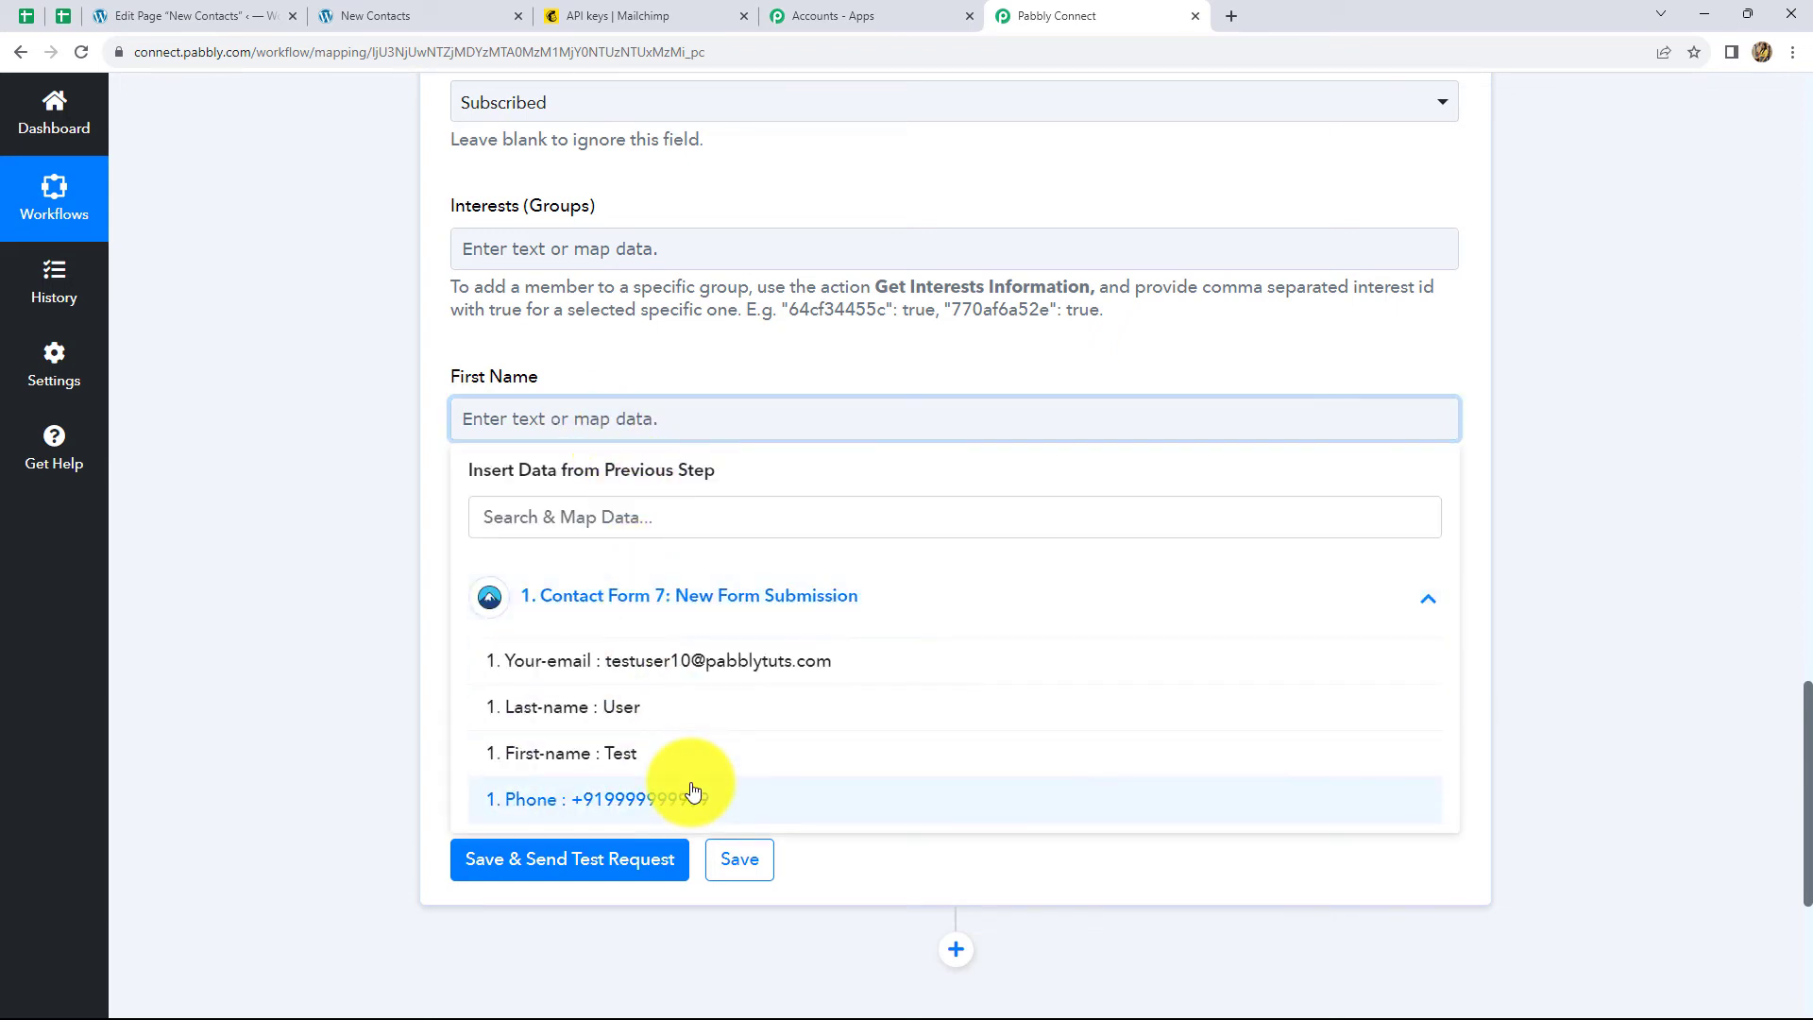
{"action": "left_click", "coordinate": [636, 753]}
{"action": "left_click", "coordinate": [1537, 502]}
Step: Map the Last Name field to the Last-name value from the Contact Form 7 submission
{"action": "scroll", "coordinate": [887, 462], "scroll_direction": "down", "scroll_amount": 2}
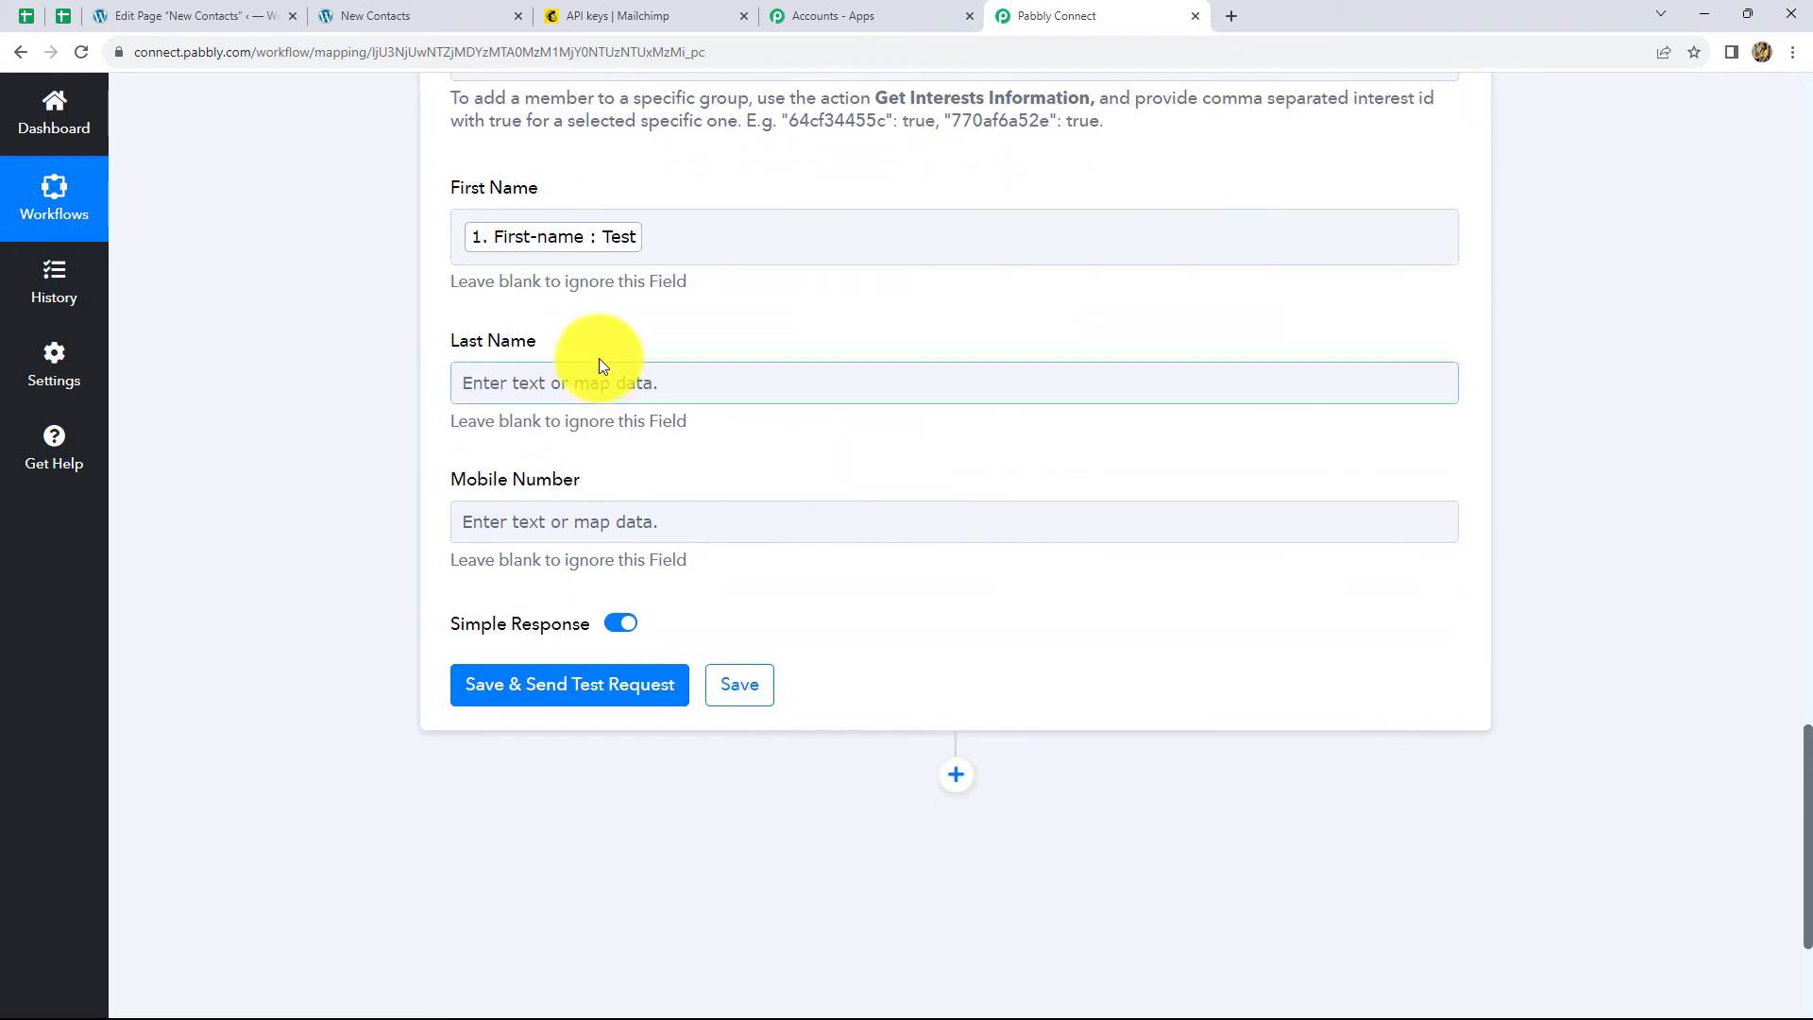
{"action": "left_click", "coordinate": [593, 378]}
{"action": "left_click", "coordinate": [593, 567]}
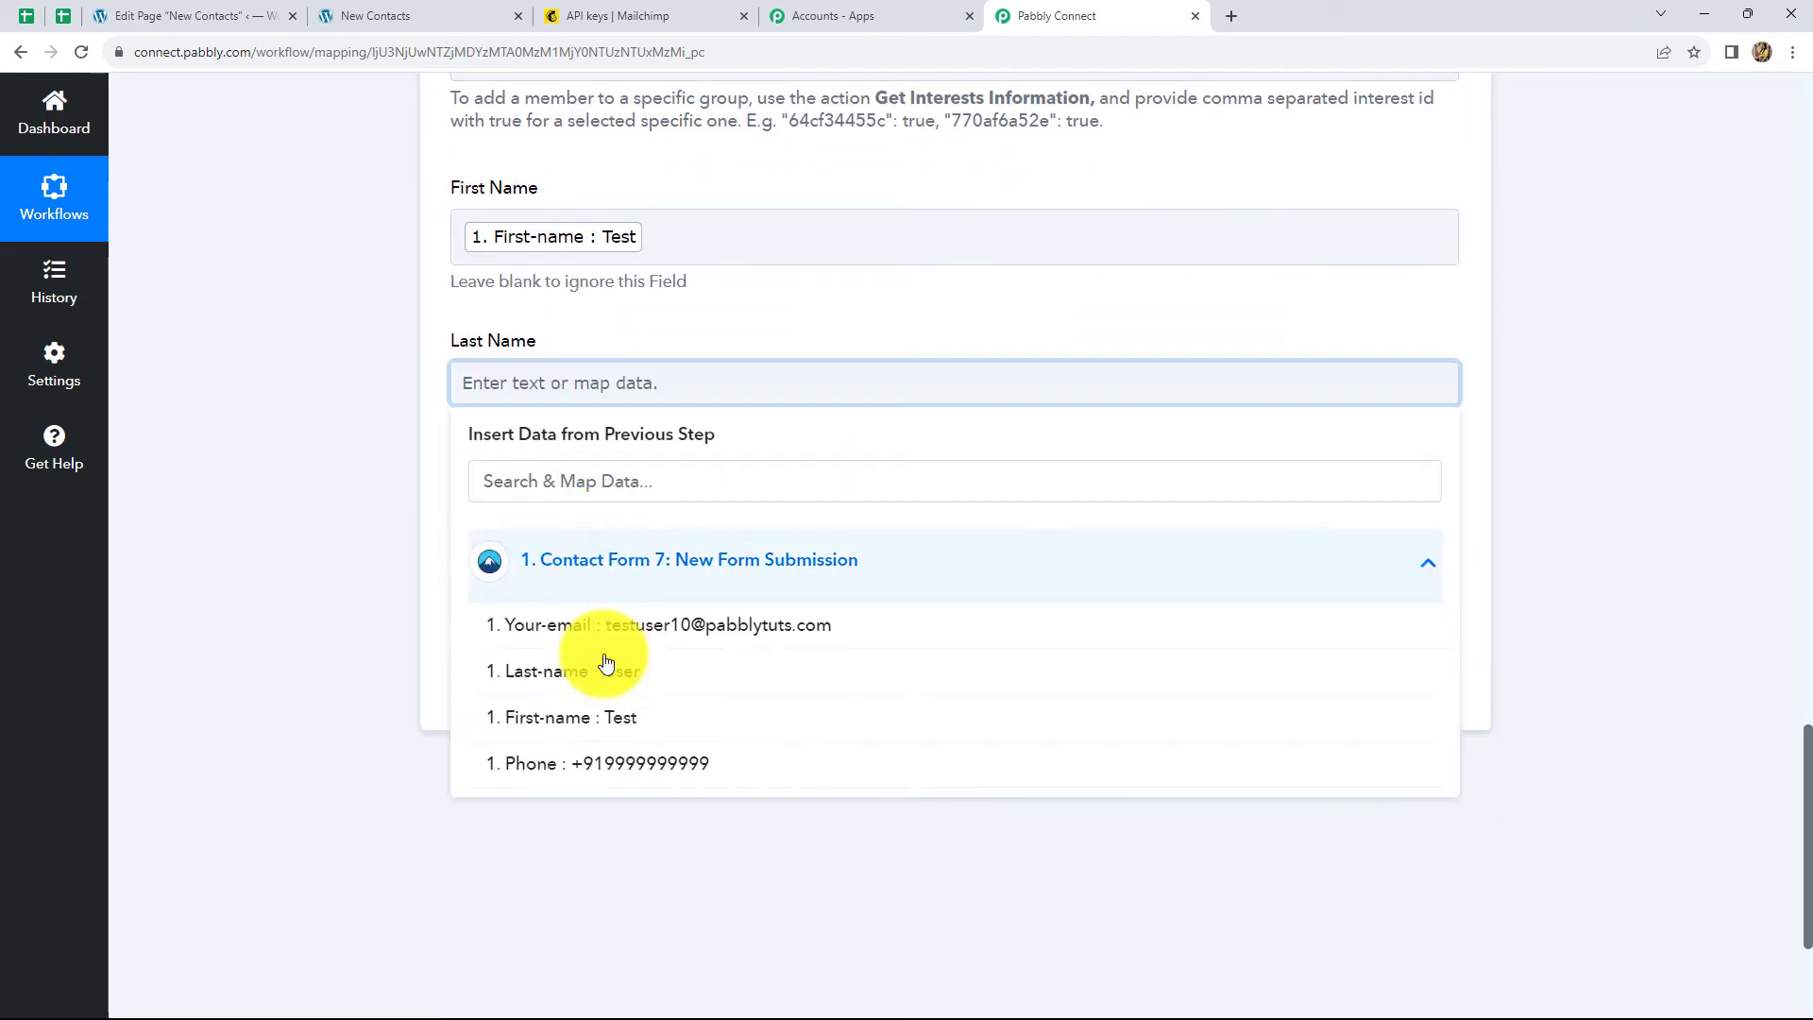
{"action": "left_click", "coordinate": [605, 672]}
{"action": "left_click", "coordinate": [1579, 416]}
Step: Map the Mobile Number field to the Phone value from the Contact Form 7 submission
{"action": "scroll", "coordinate": [631, 472], "scroll_direction": "down", "scroll_amount": 1}
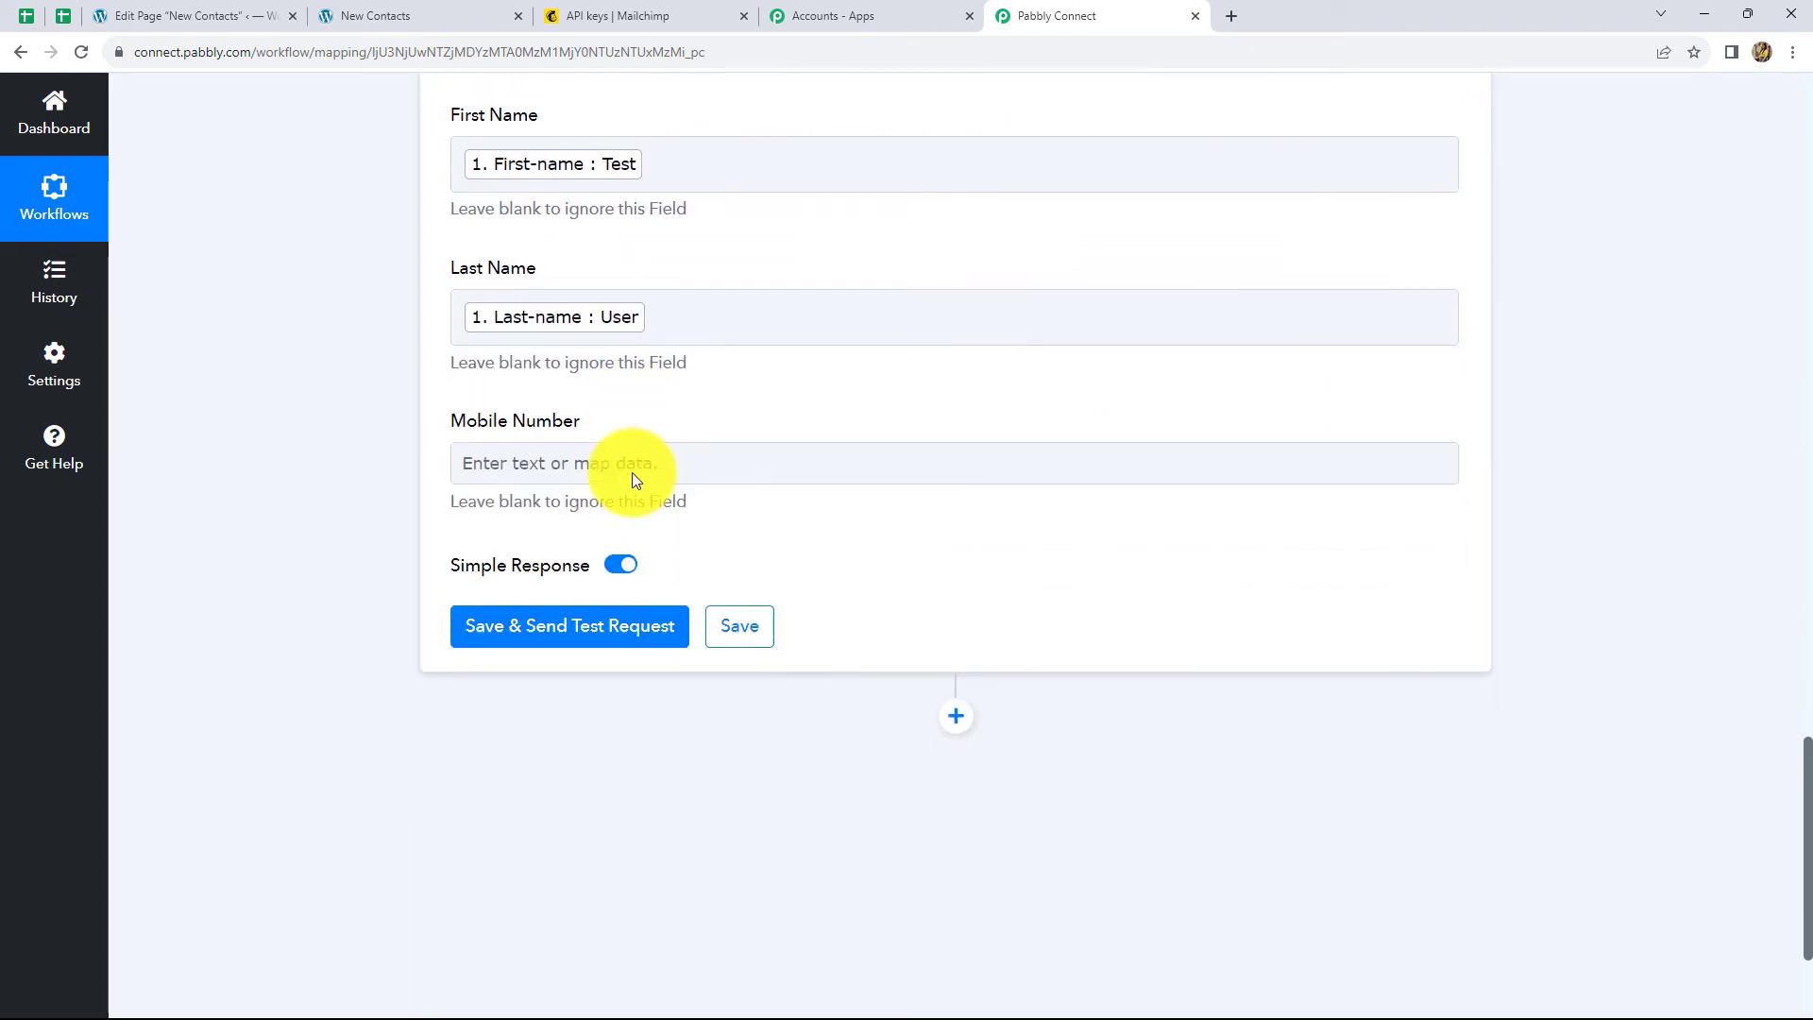
{"action": "left_click", "coordinate": [589, 451]}
{"action": "left_click", "coordinate": [620, 623]}
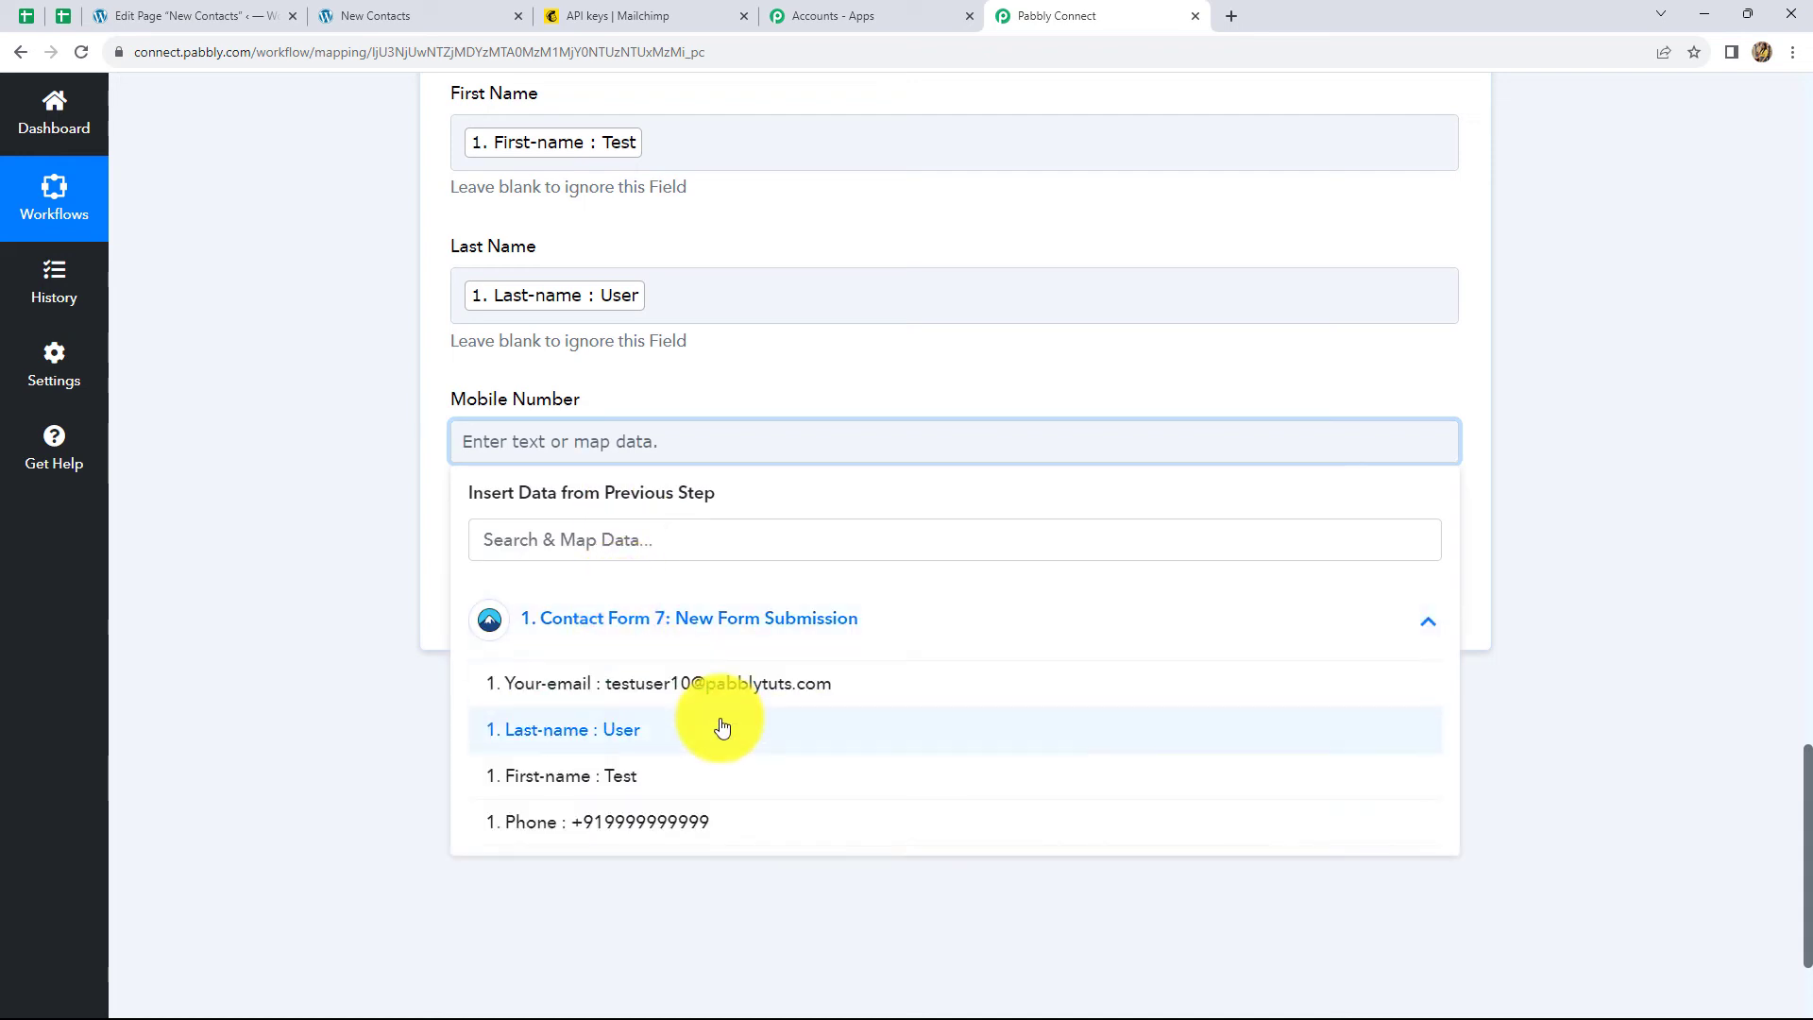
{"action": "left_click", "coordinate": [672, 828]}
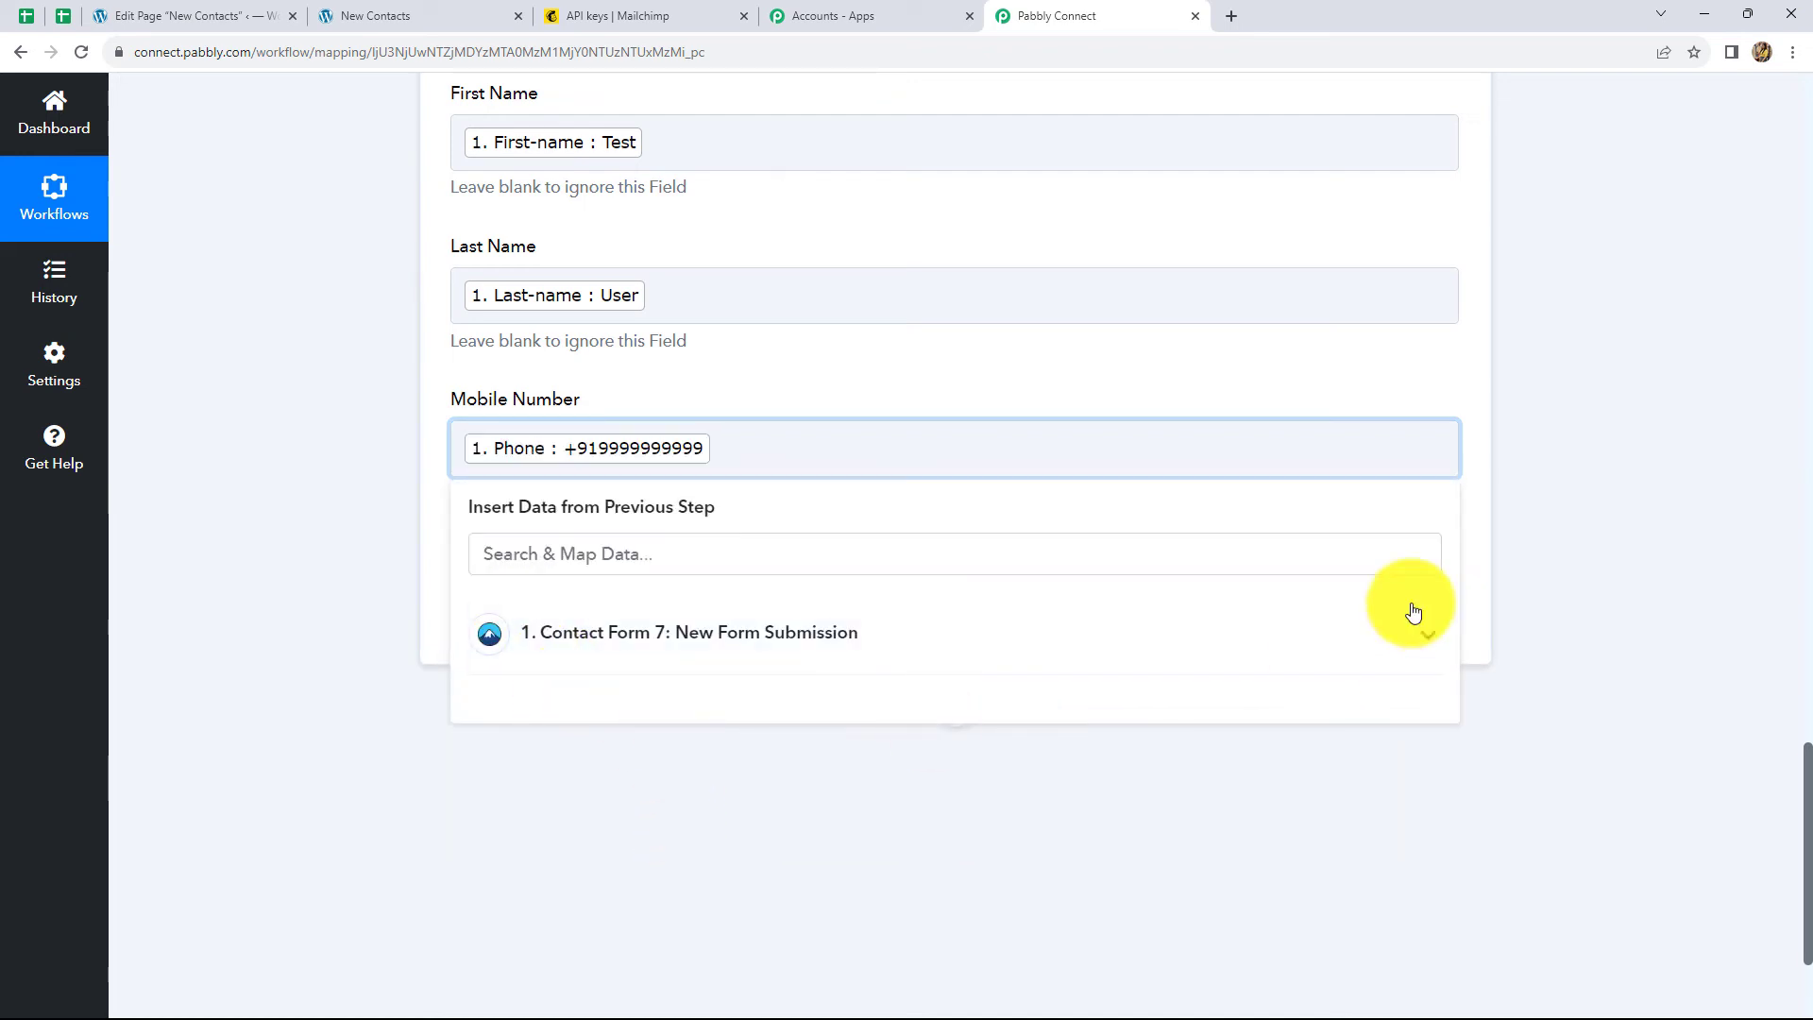
{"action": "left_click", "coordinate": [1590, 497]}
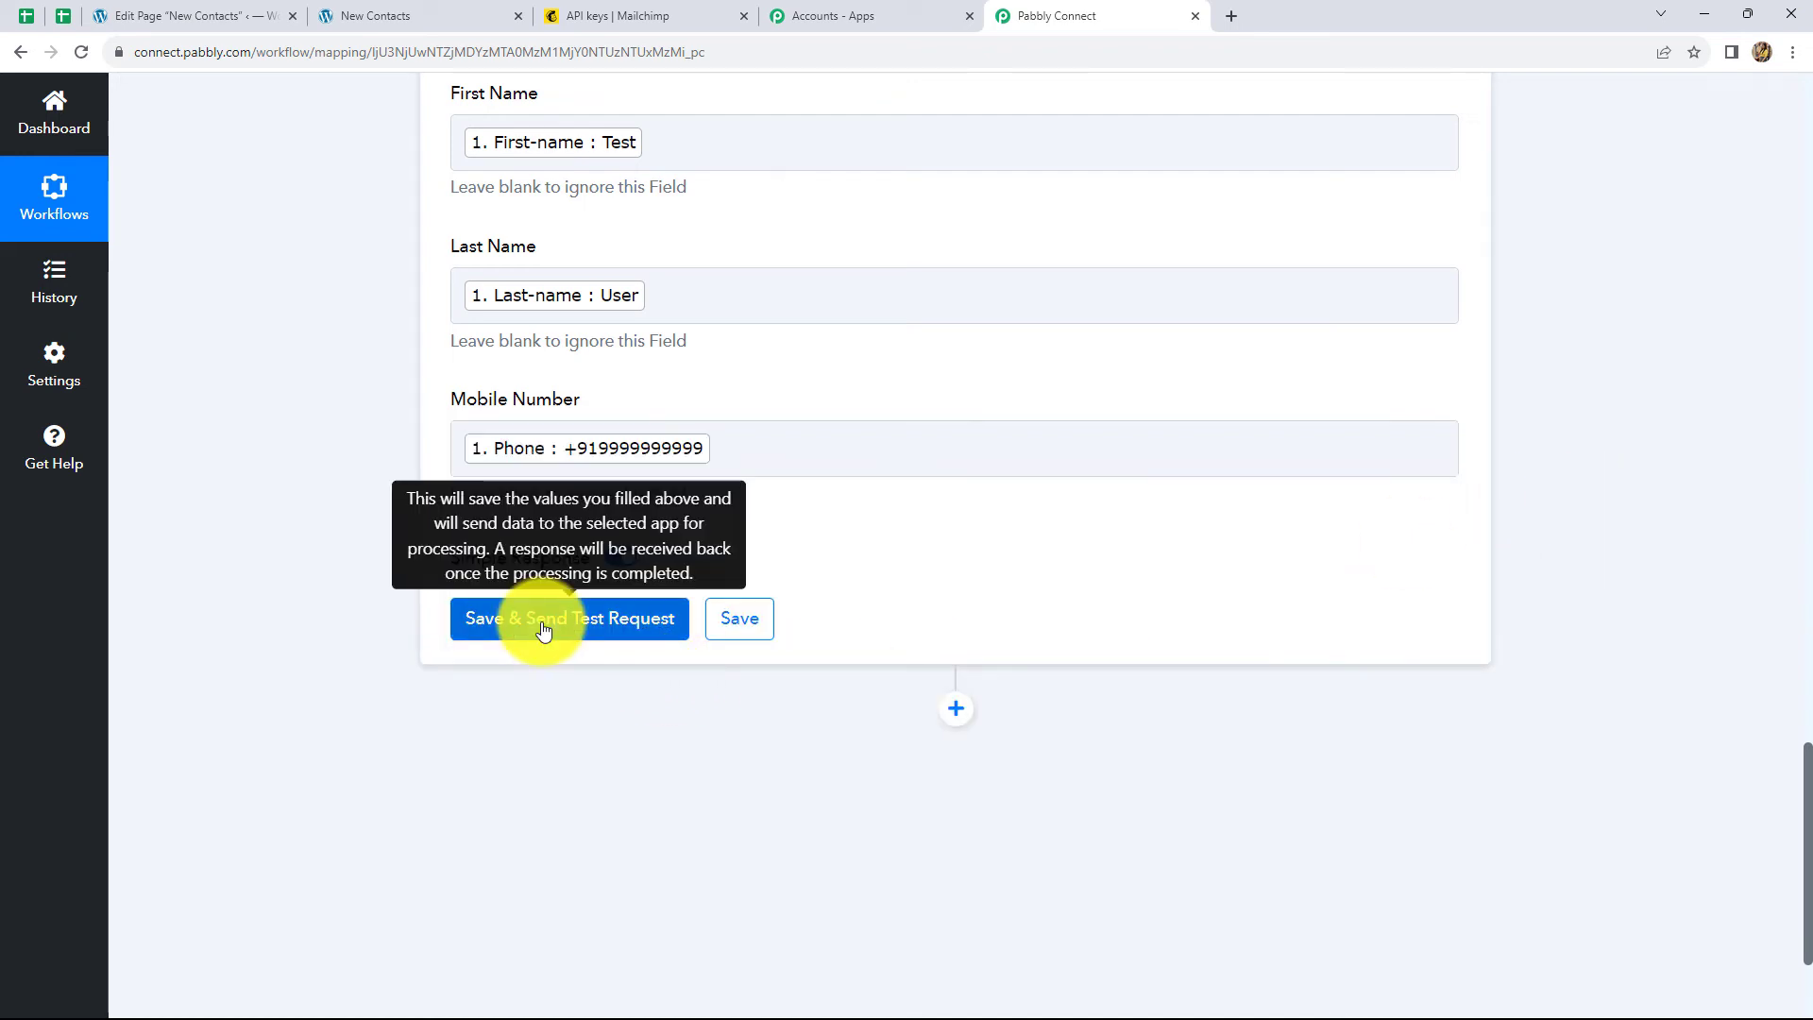
Step: Save the Mailchimp action with a test request and examine the contact ID, status and merge fields in the response
{"action": "left_click", "coordinate": [543, 630]}
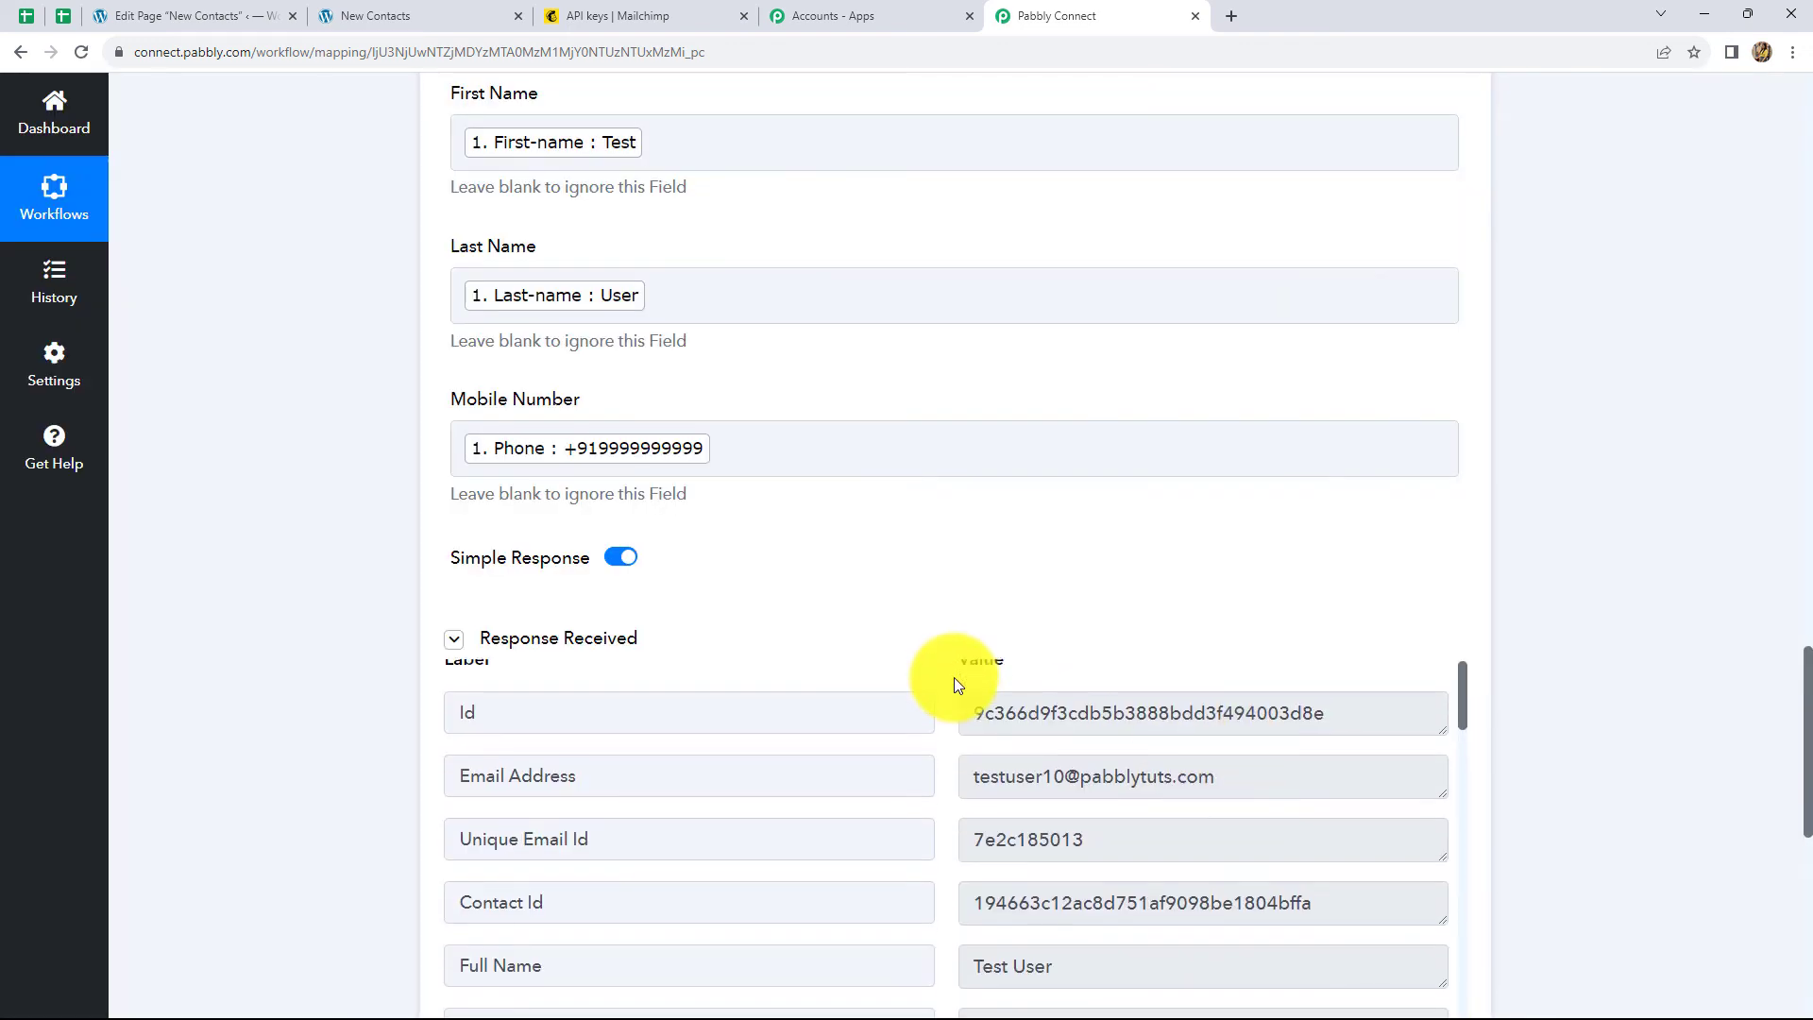
{"action": "scroll", "coordinate": [1039, 737], "scroll_direction": "down", "scroll_amount": 5}
{"action": "scroll", "coordinate": [1121, 781], "scroll_direction": "up", "scroll_amount": 5}
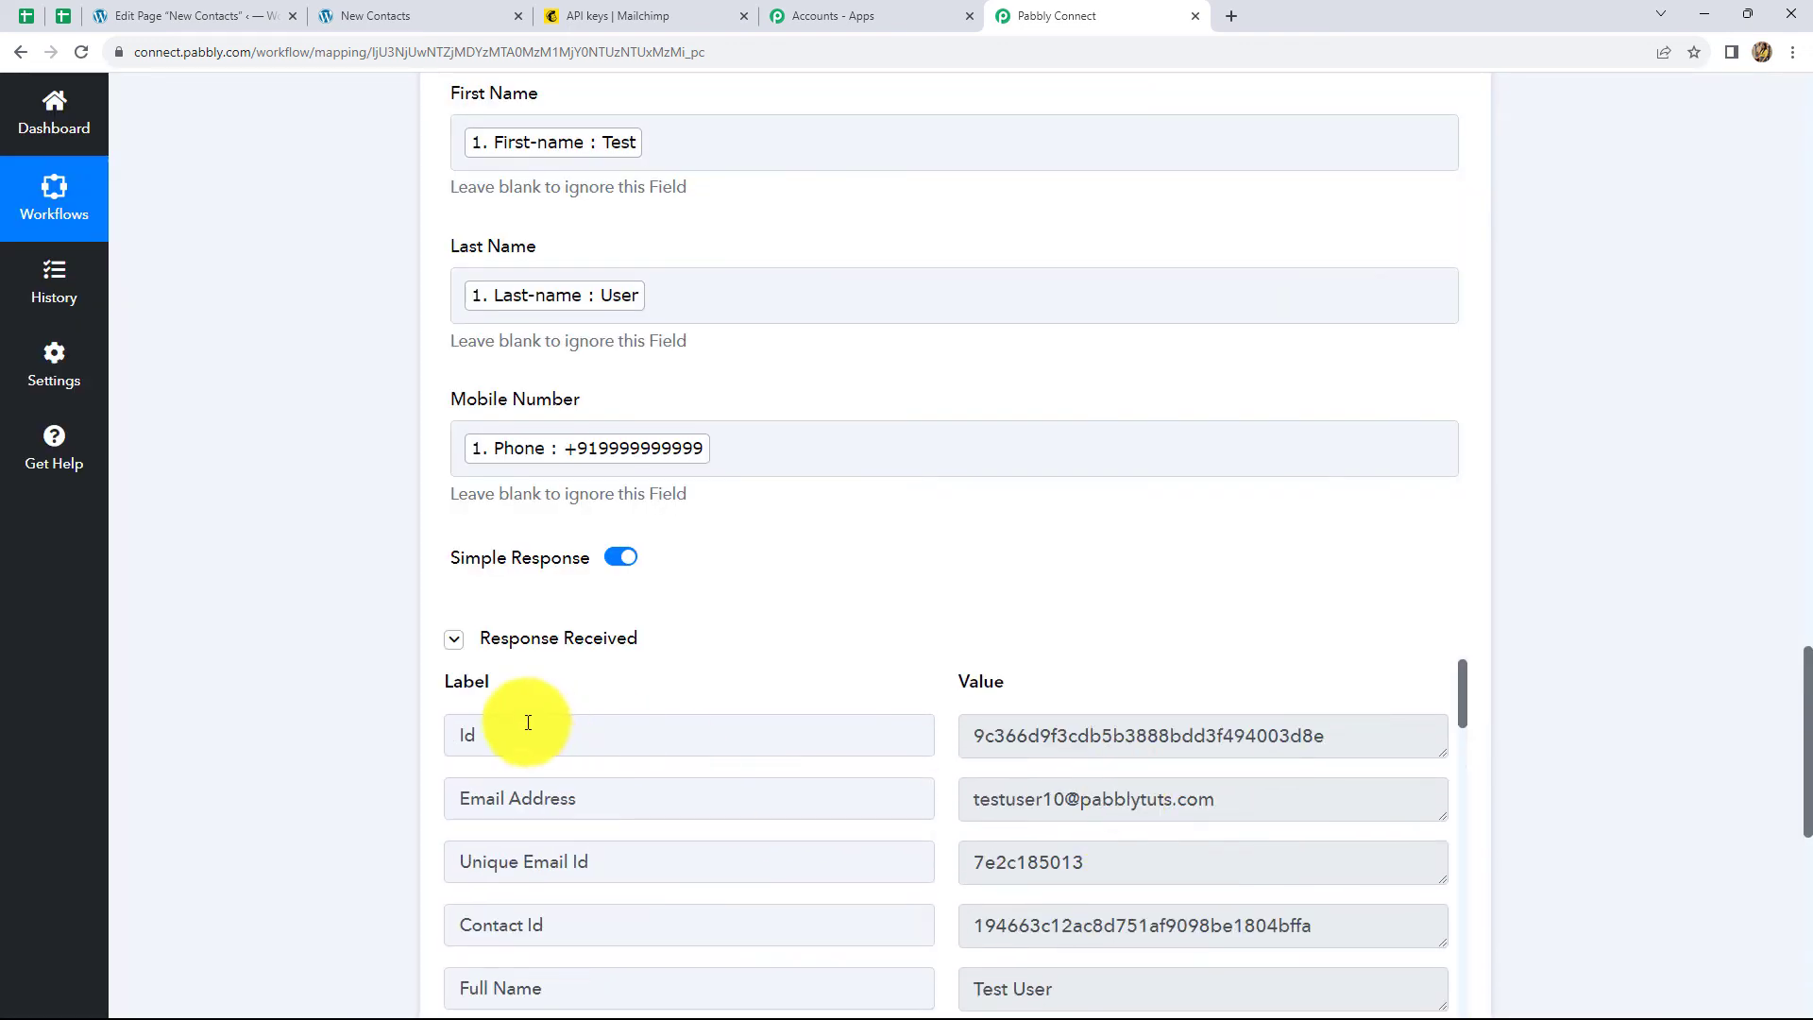
{"action": "left_click_drag", "start_coordinate": [1348, 733], "coordinate": [964, 729]}
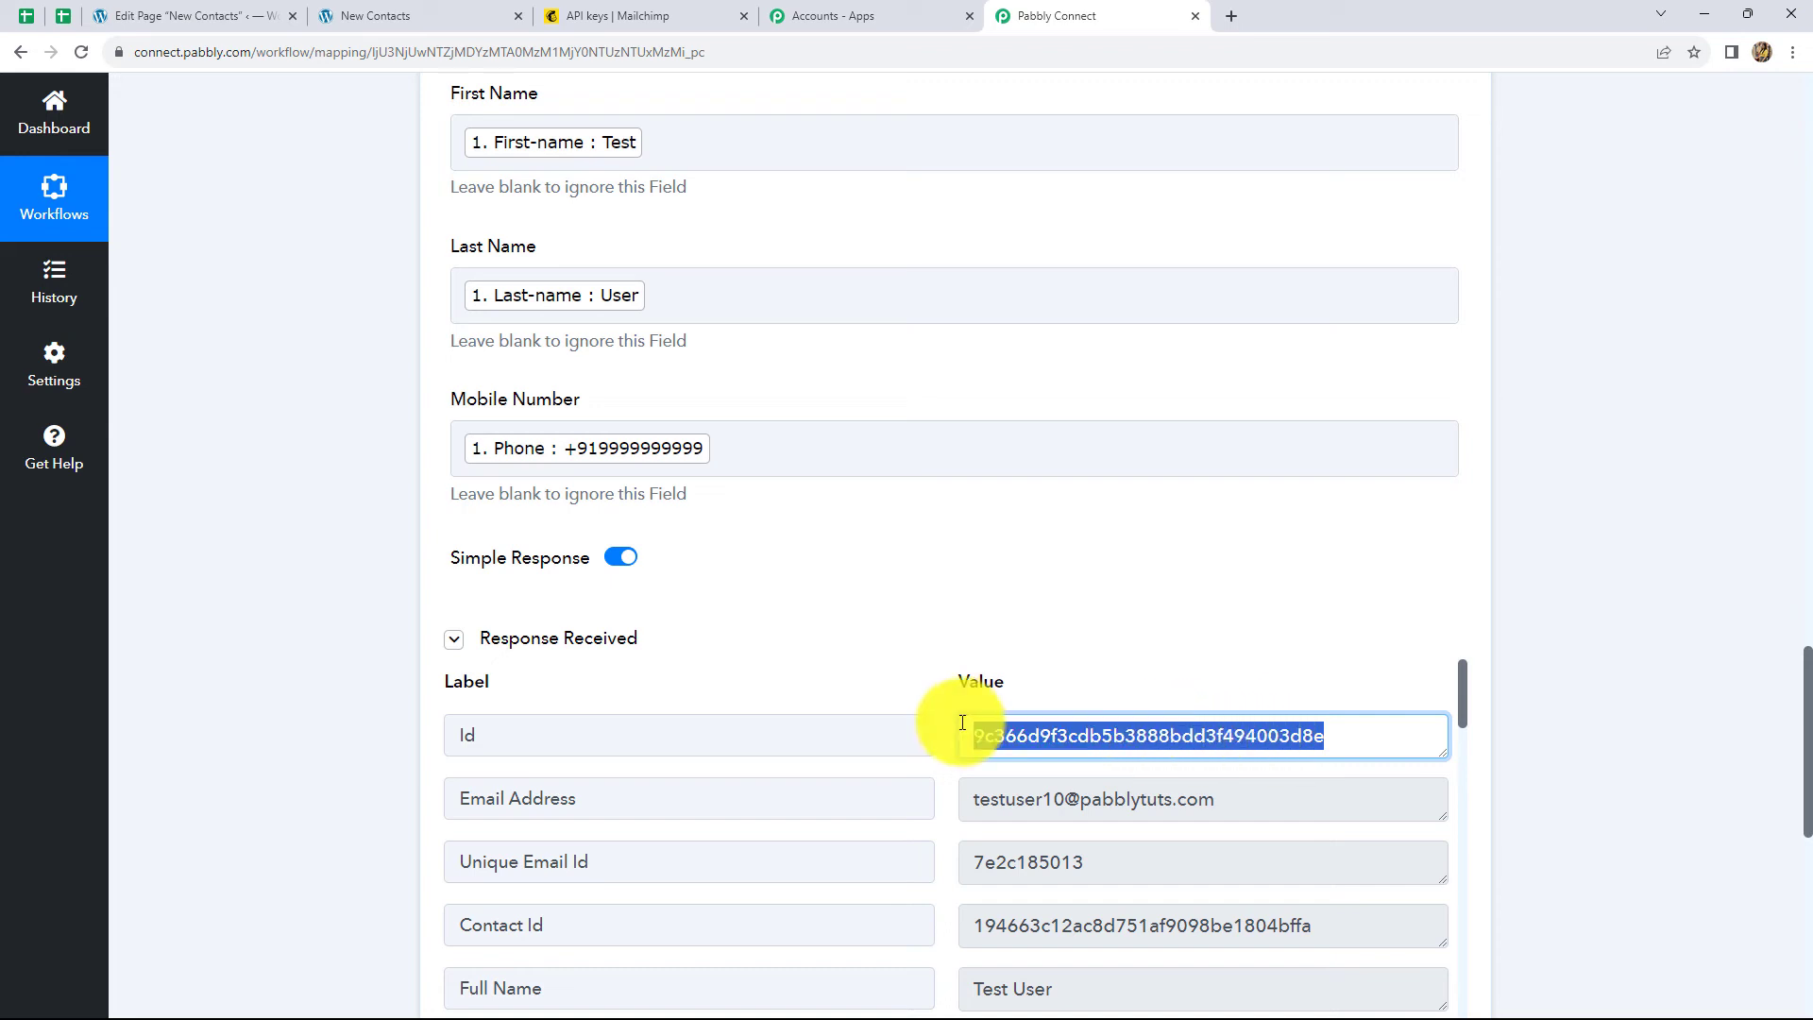
{"action": "left_click", "coordinate": [370, 715]}
{"action": "scroll", "coordinate": [1072, 688], "scroll_direction": "down", "scroll_amount": 5}
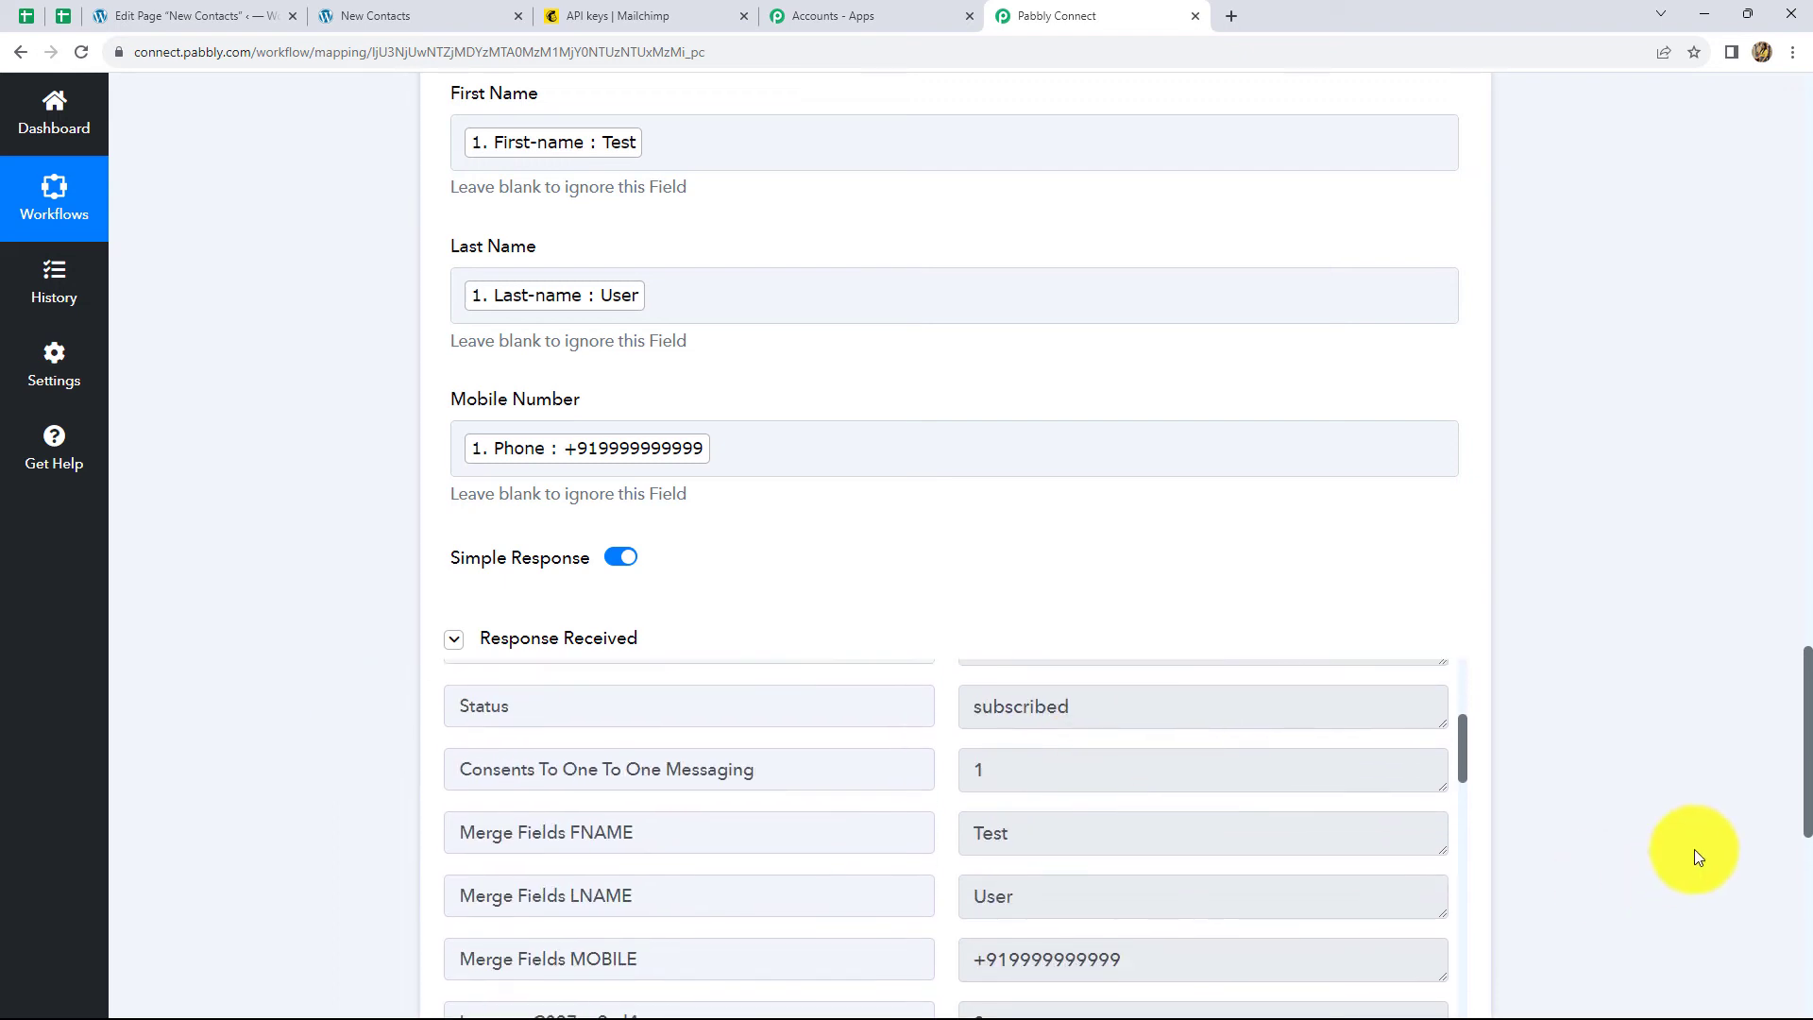
{"action": "scroll", "coordinate": [1294, 838], "scroll_direction": "up", "scroll_amount": 5}
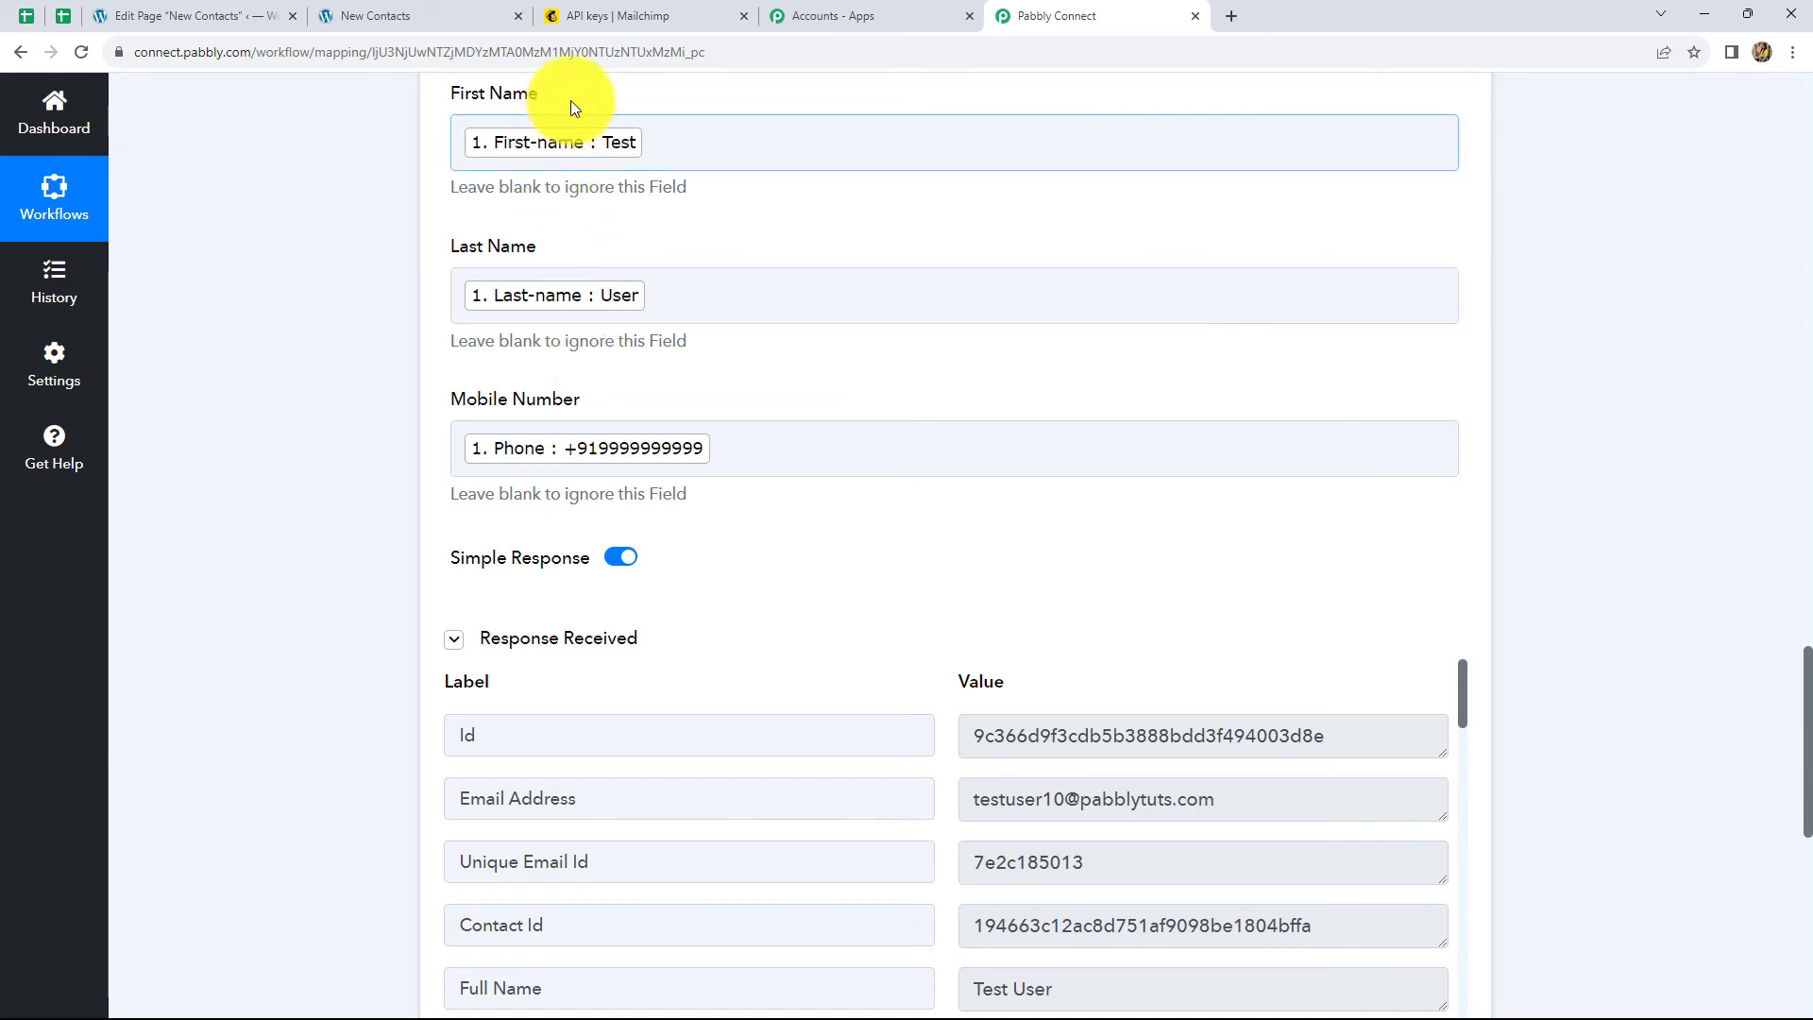
Step: Switch to Mailchimp, check the test contact's details and tag among all audience contacts, and return to the Pabbly Connect workflow overview
{"action": "left_click", "coordinate": [616, 19]}
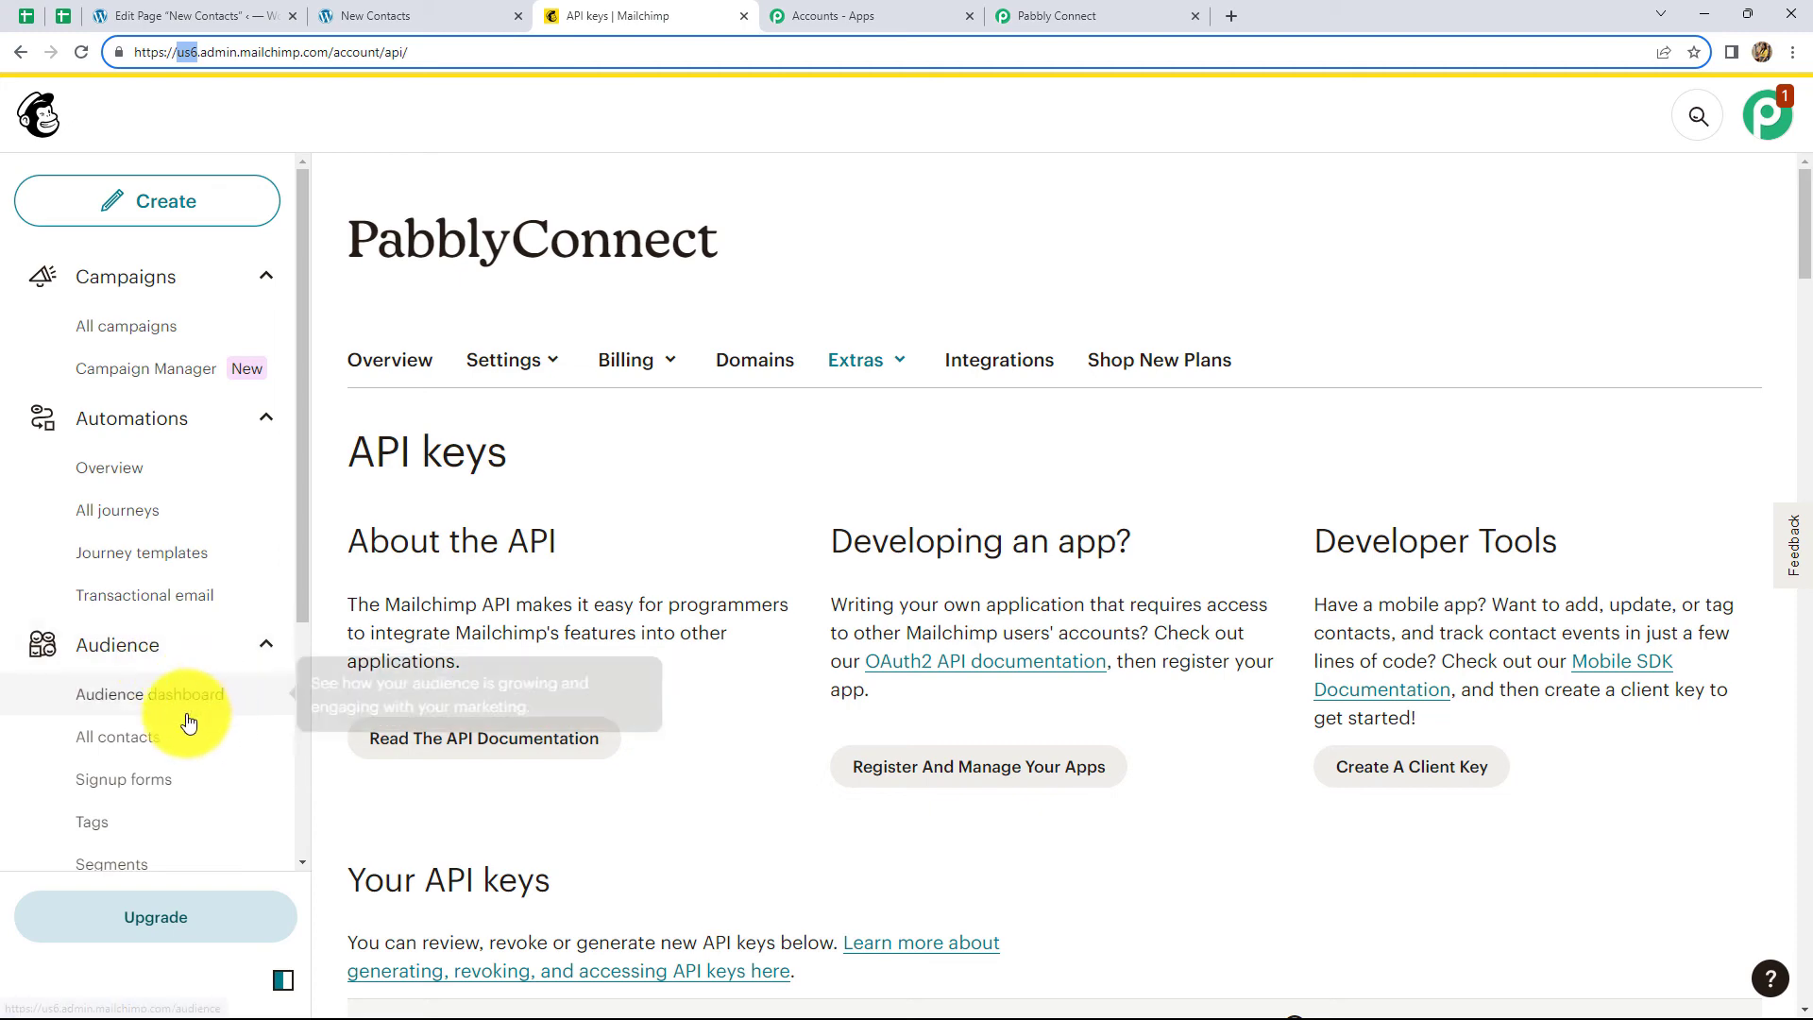
{"action": "left_click", "coordinate": [163, 744]}
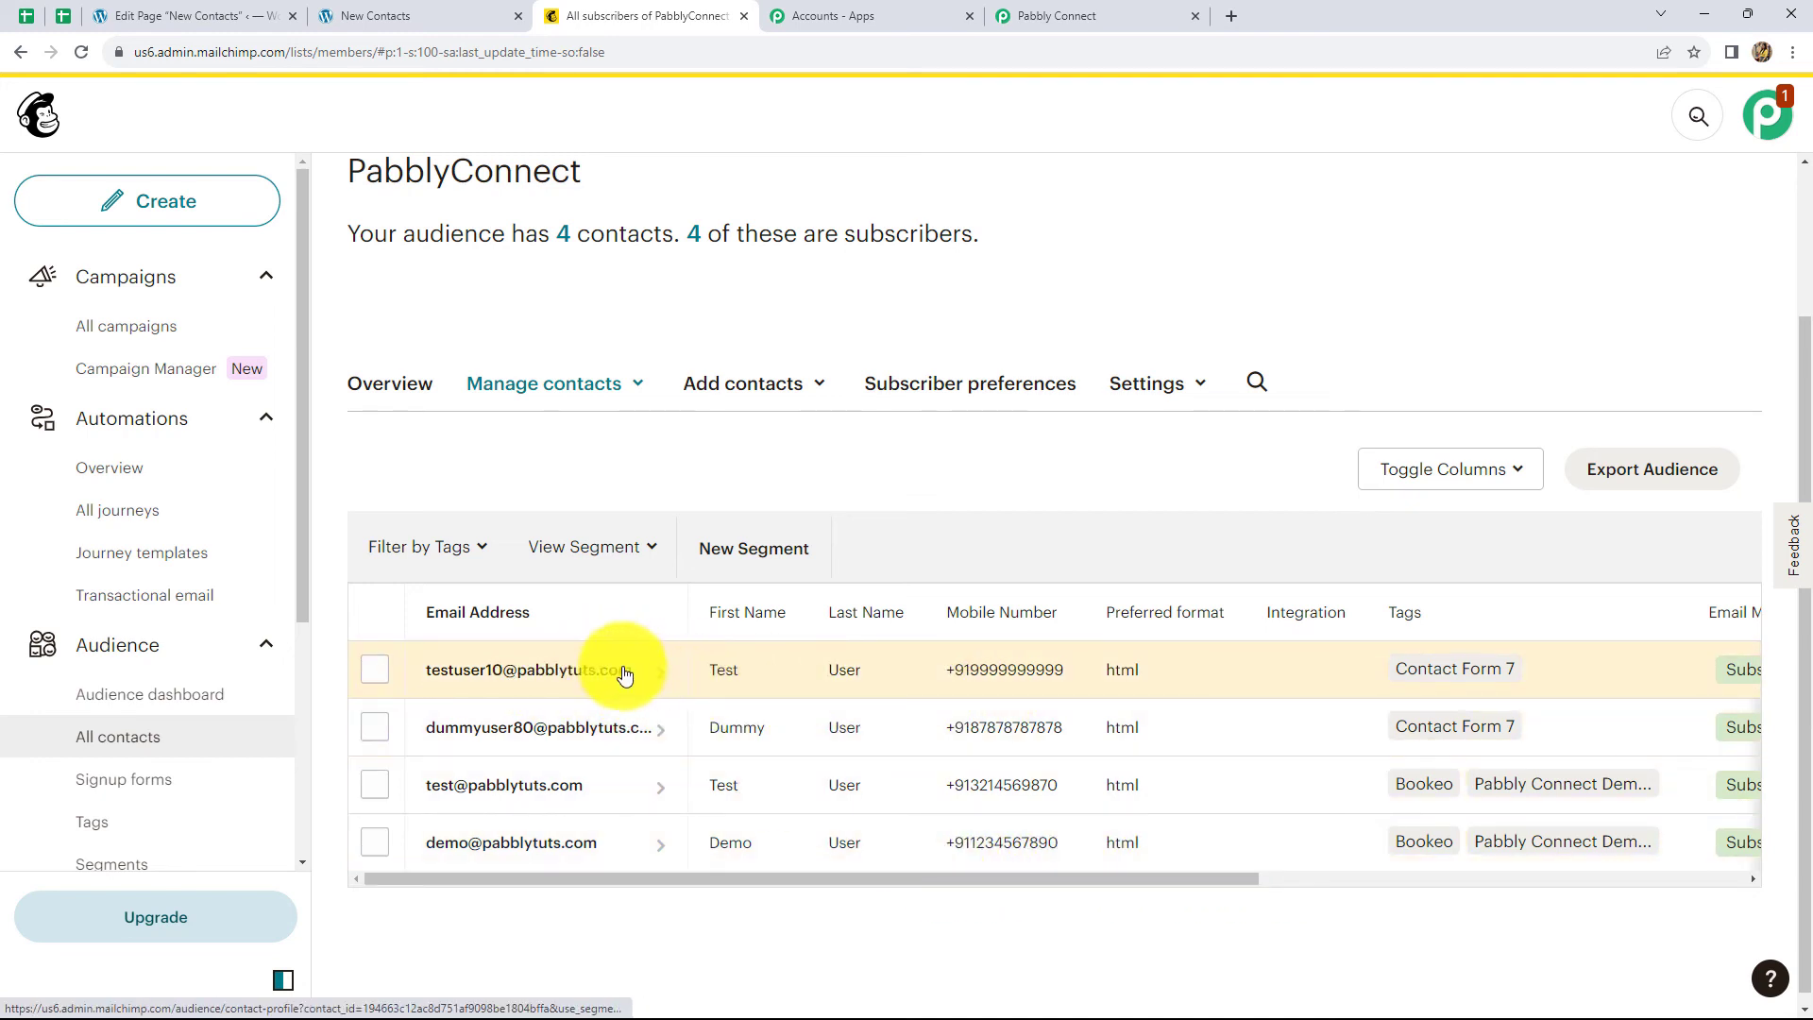
{"action": "scroll", "coordinate": [933, 823], "scroll_direction": "right", "scroll_amount": 3}
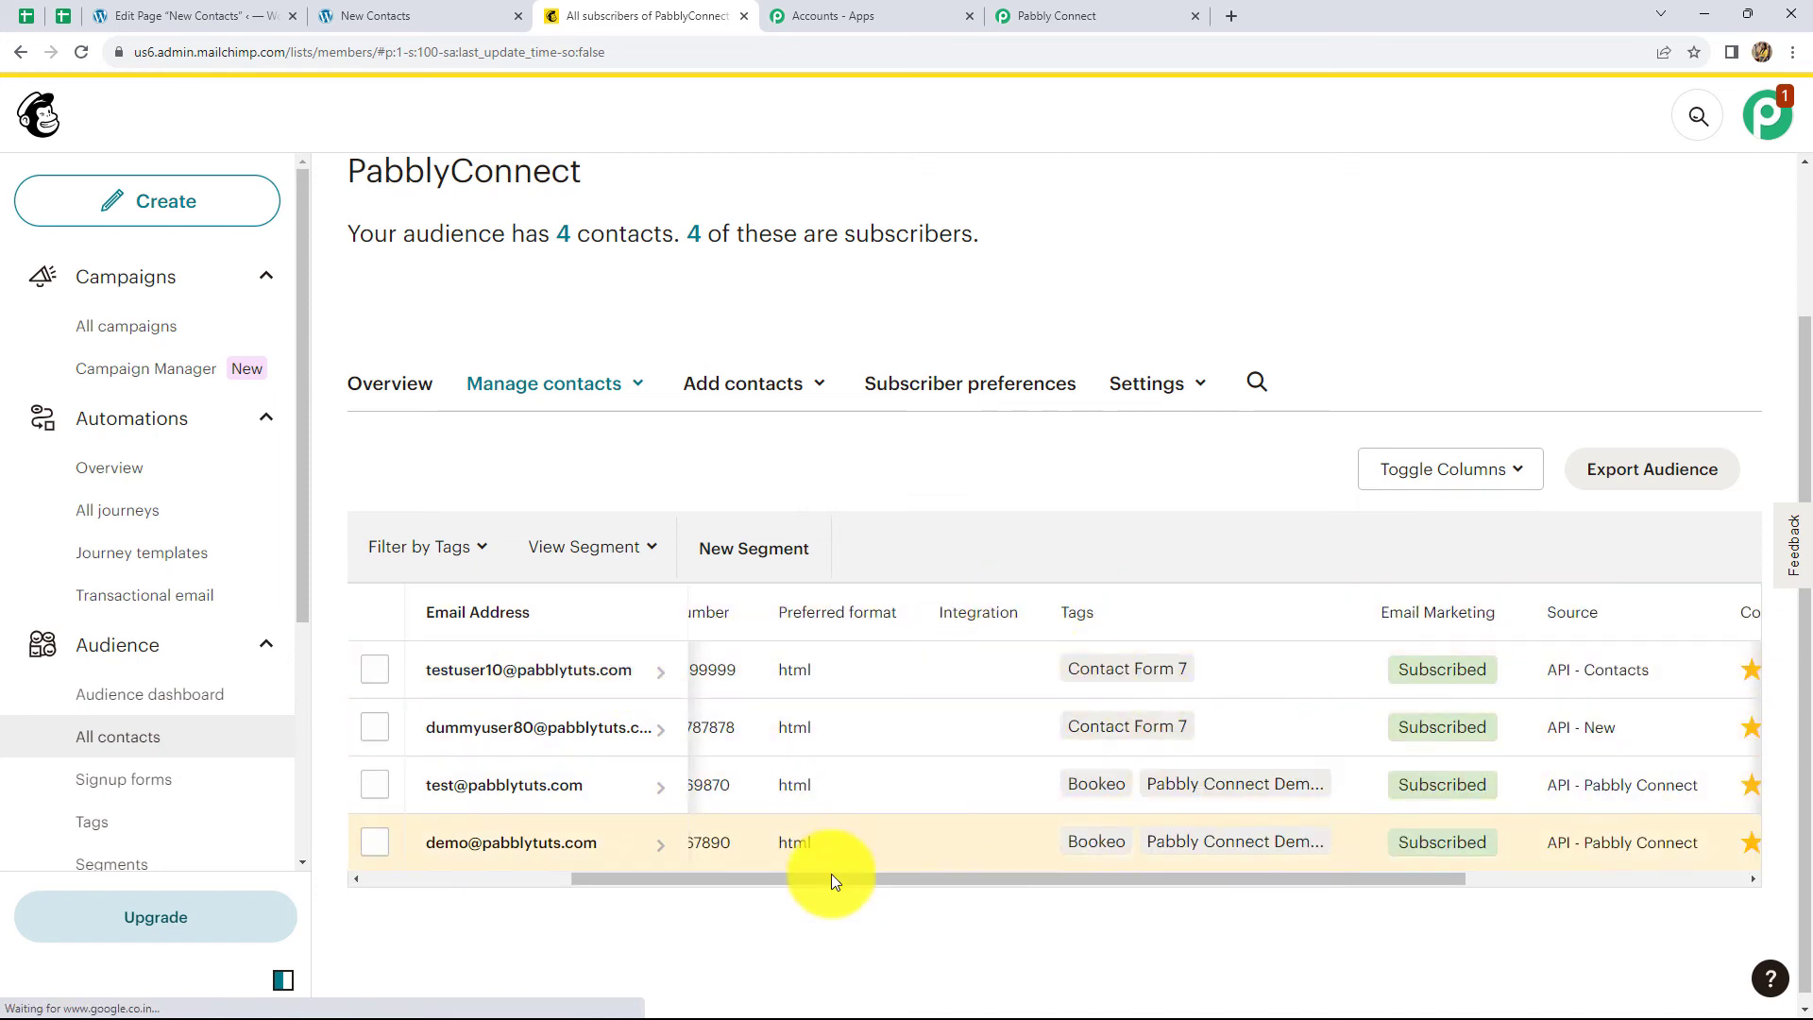
{"action": "left_click_drag", "start_coordinate": [825, 880], "coordinate": [473, 830]}
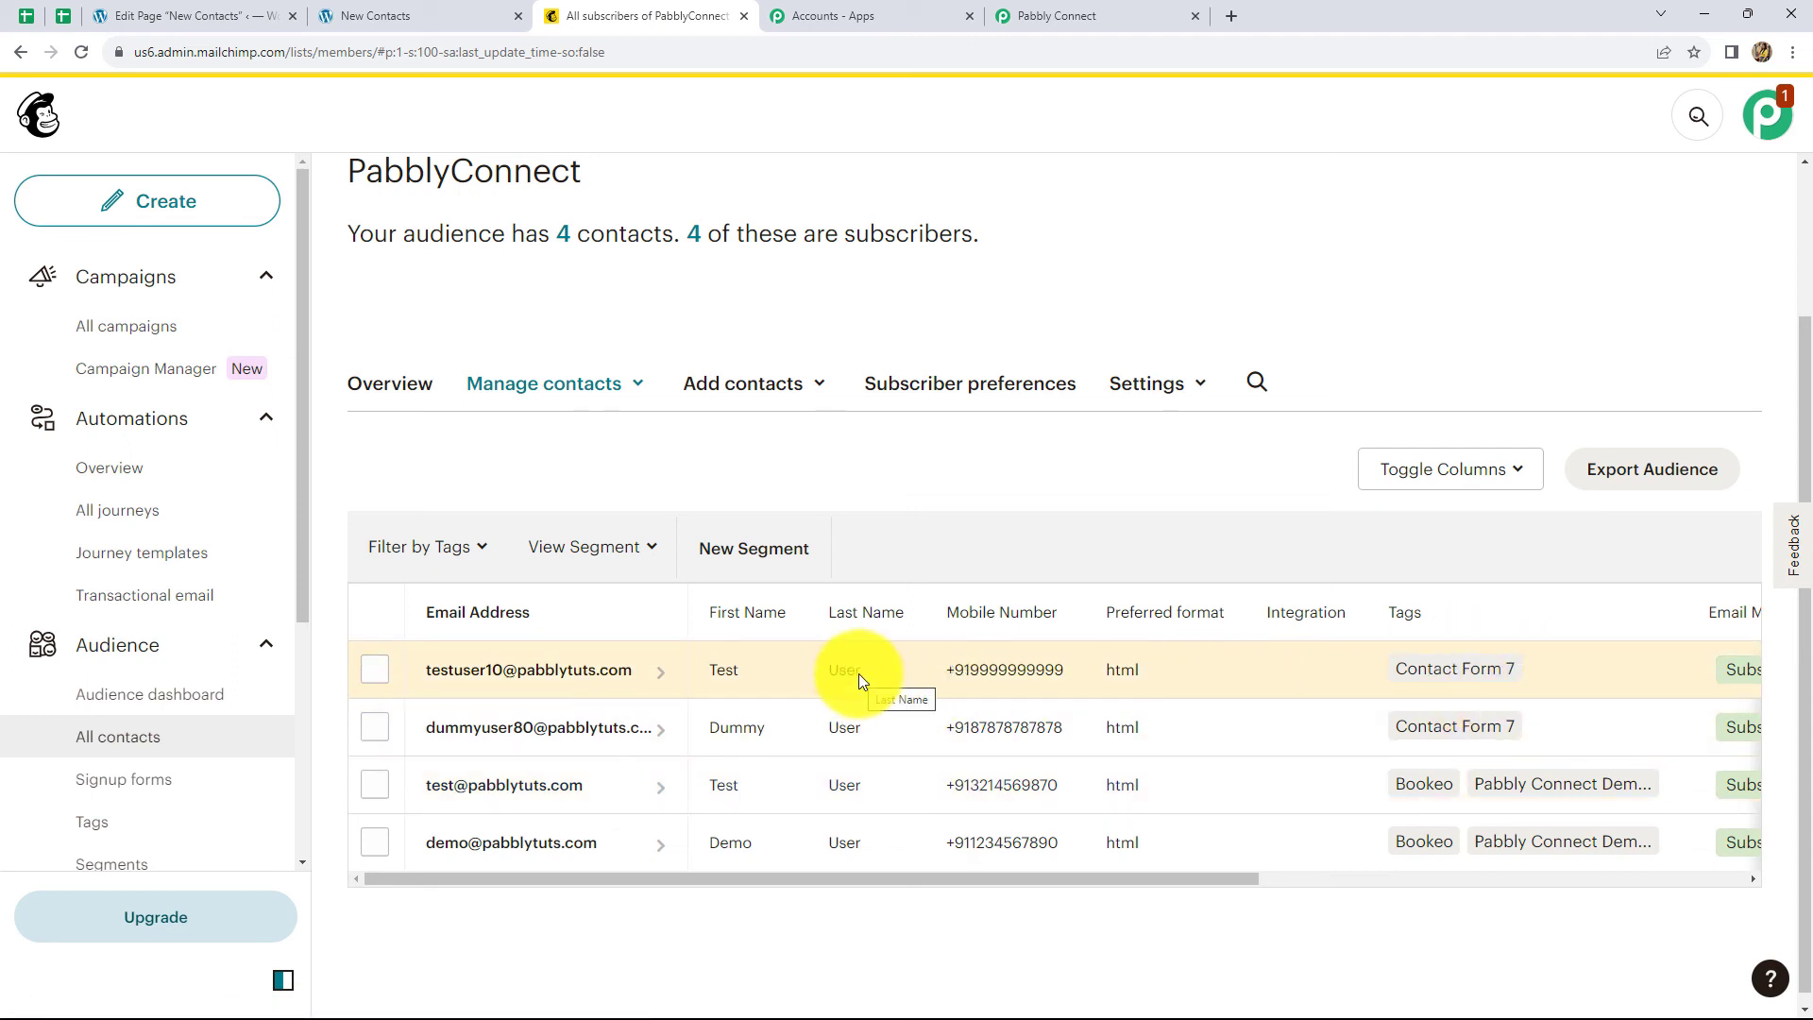
{"action": "left_click", "coordinate": [1084, 15]}
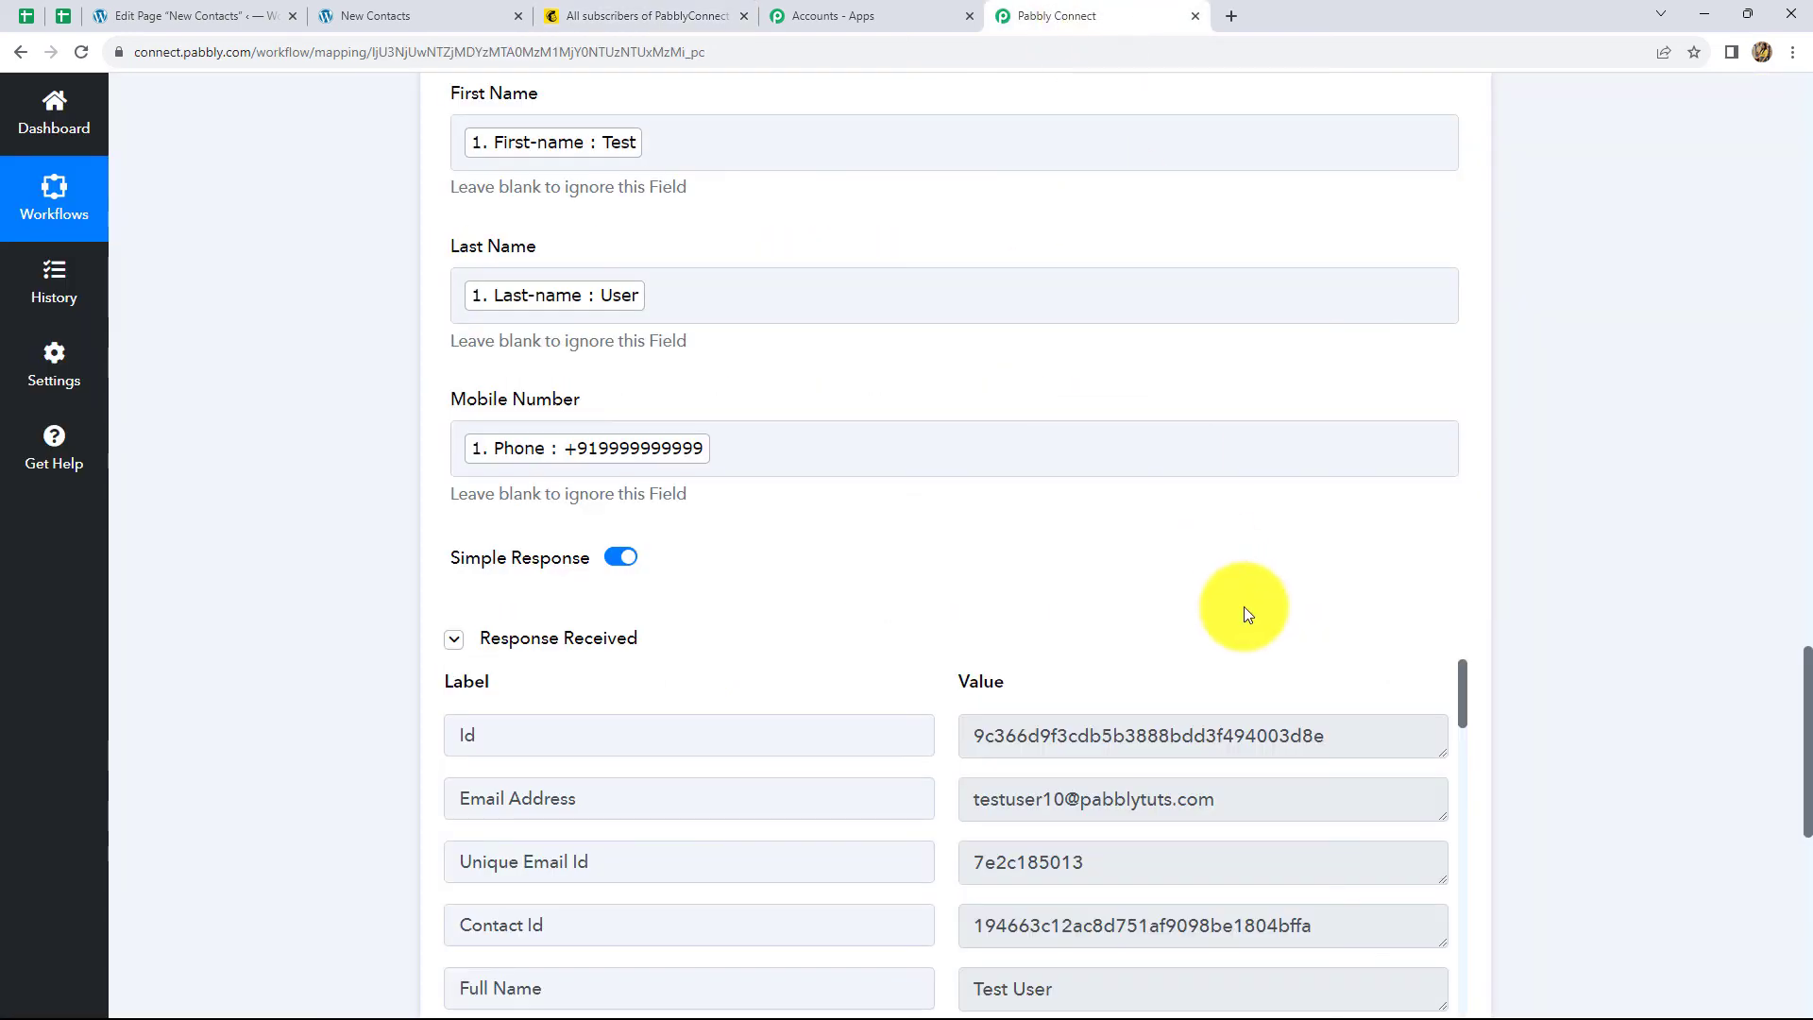
{"action": "scroll", "coordinate": [1244, 606], "scroll_direction": "up", "scroll_amount": 20}
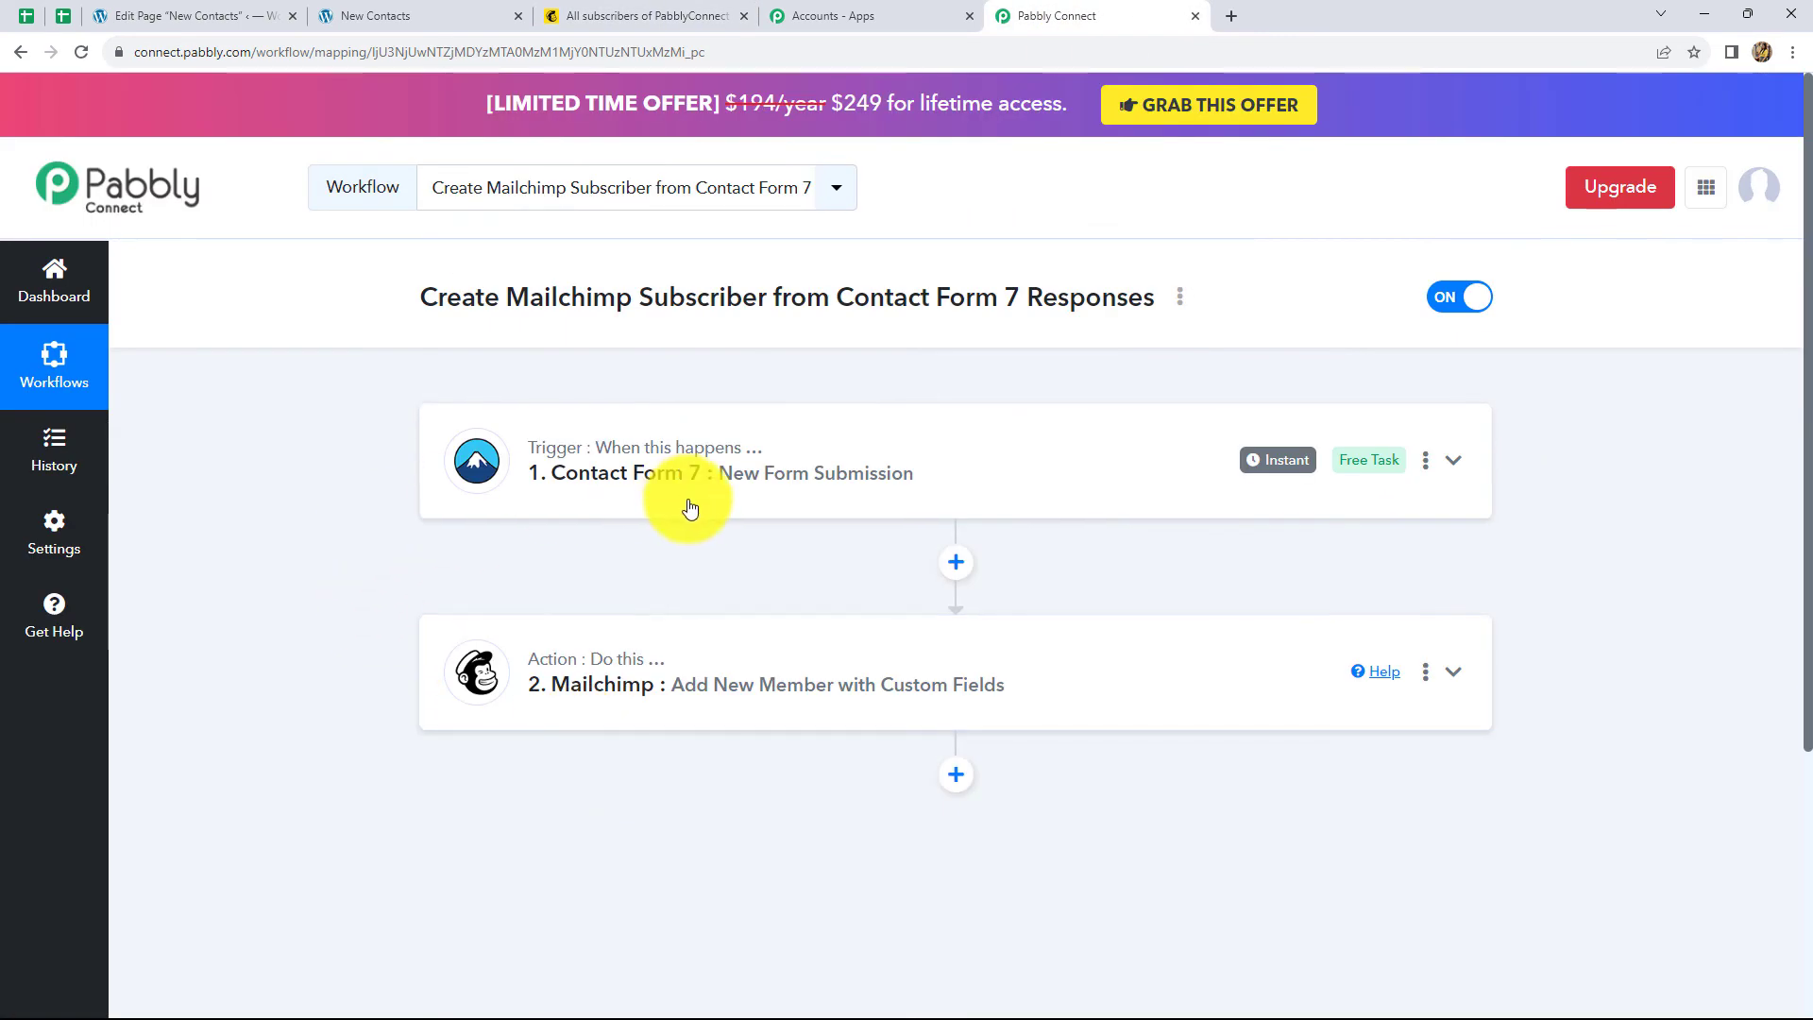